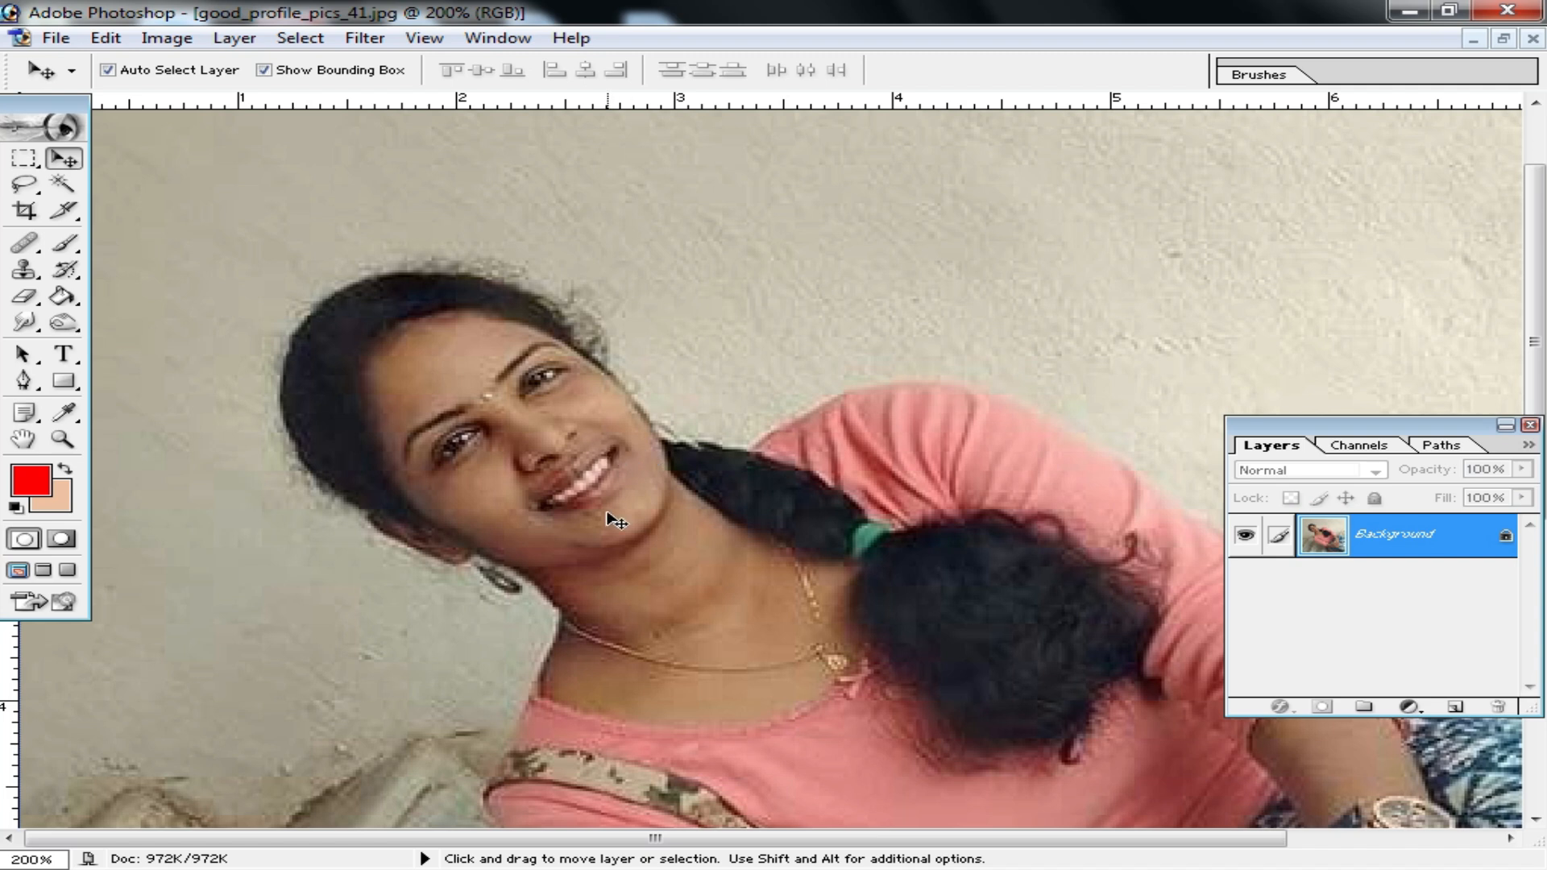
Examine the woman's face in the profile photo up close to judge its image quality, then view the whole picture
ctrl+click(608, 469)
ctrl+click(606, 466)
ctrl+click(687, 451)
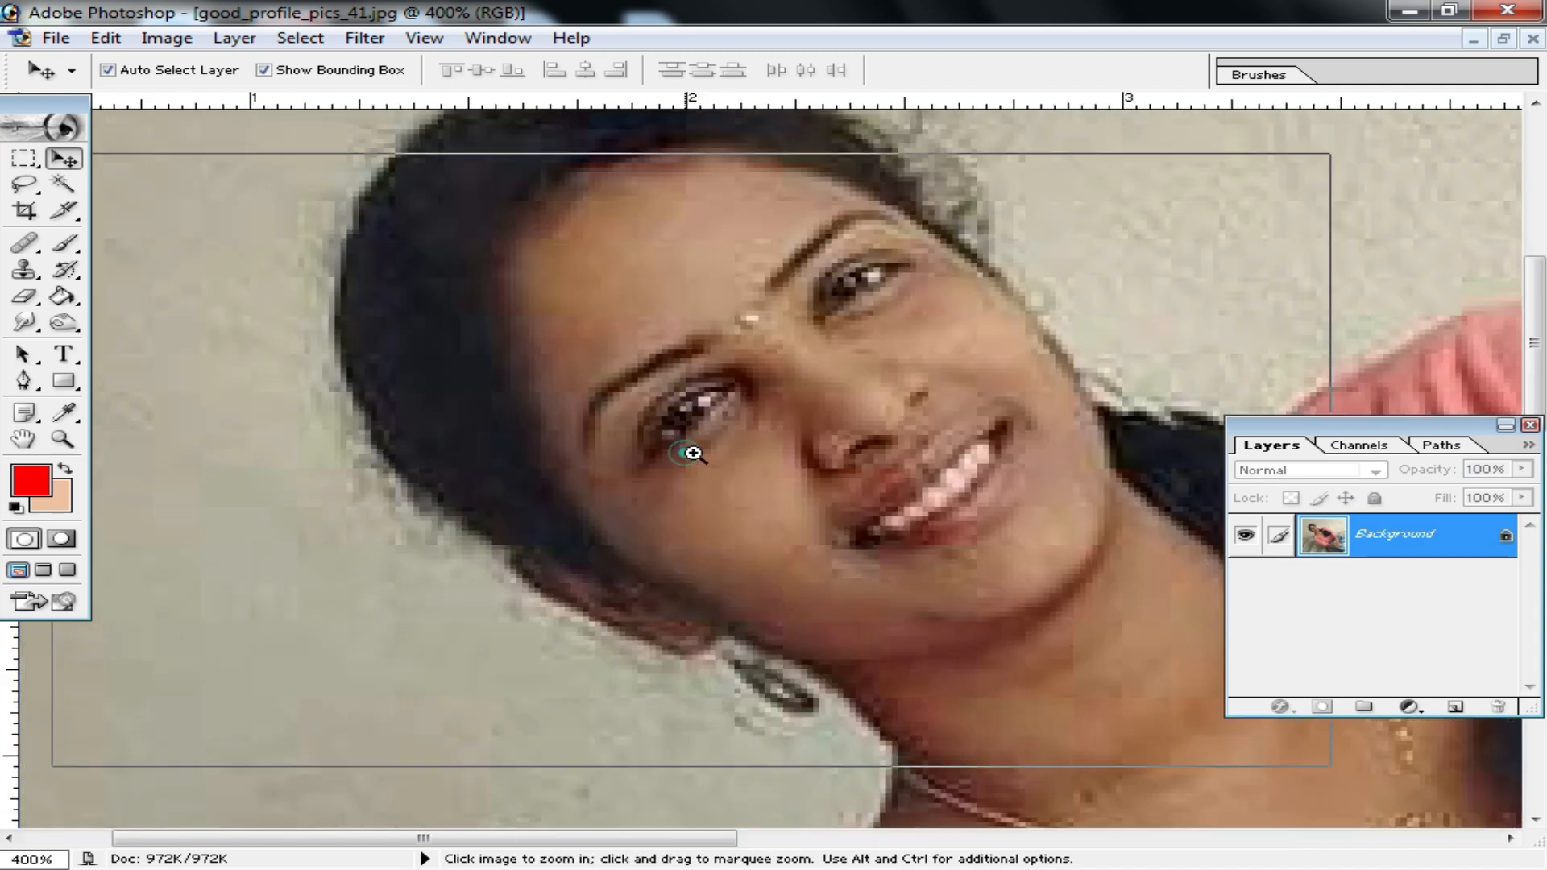
ctrl+click(995, 421)
ctrl+click(701, 452)
ctrl+click(701, 452)
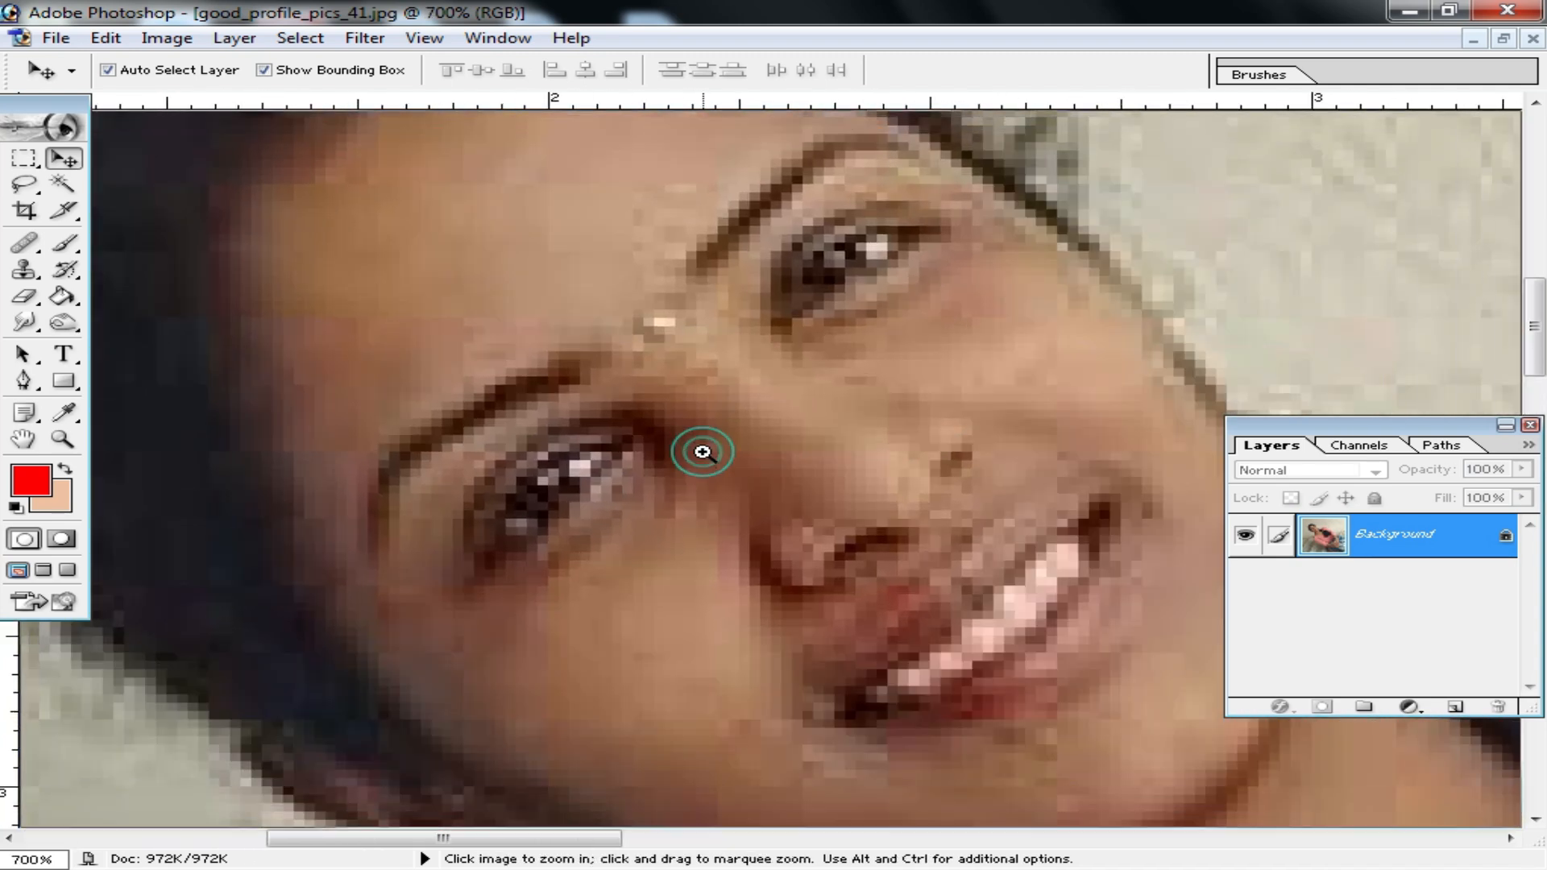
ctrl+click(701, 452)
ctrl+click(701, 452)
alt+click(921, 486)
alt+click(921, 486)
alt+click(863, 453)
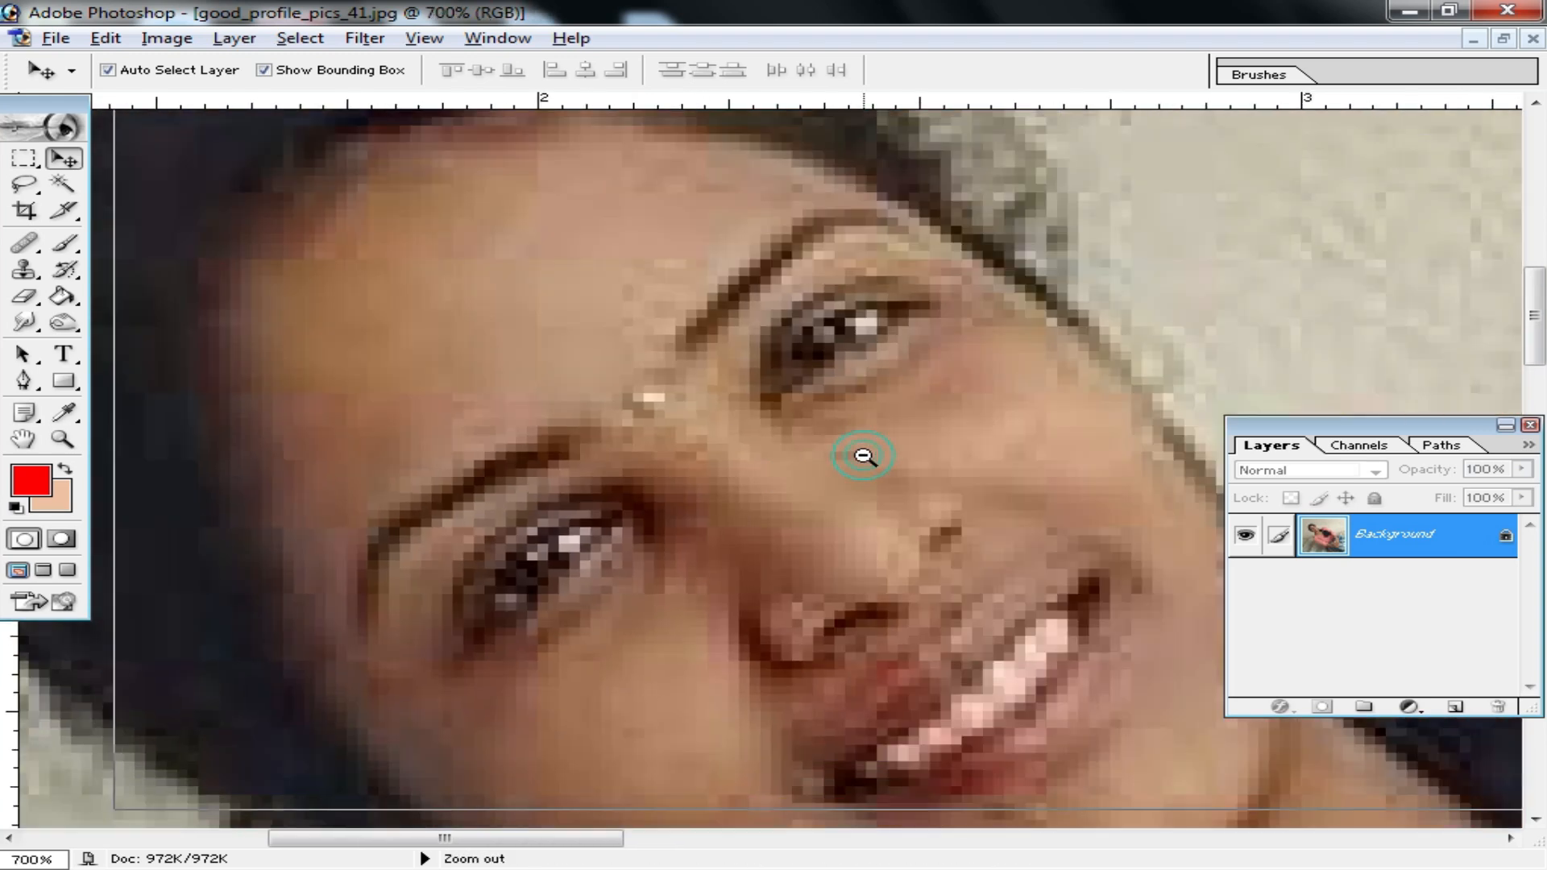
alt+click(863, 452)
alt+click(743, 470)
alt+click(743, 469)
alt+click(726, 535)
alt+click(801, 511)
alt+click(801, 511)
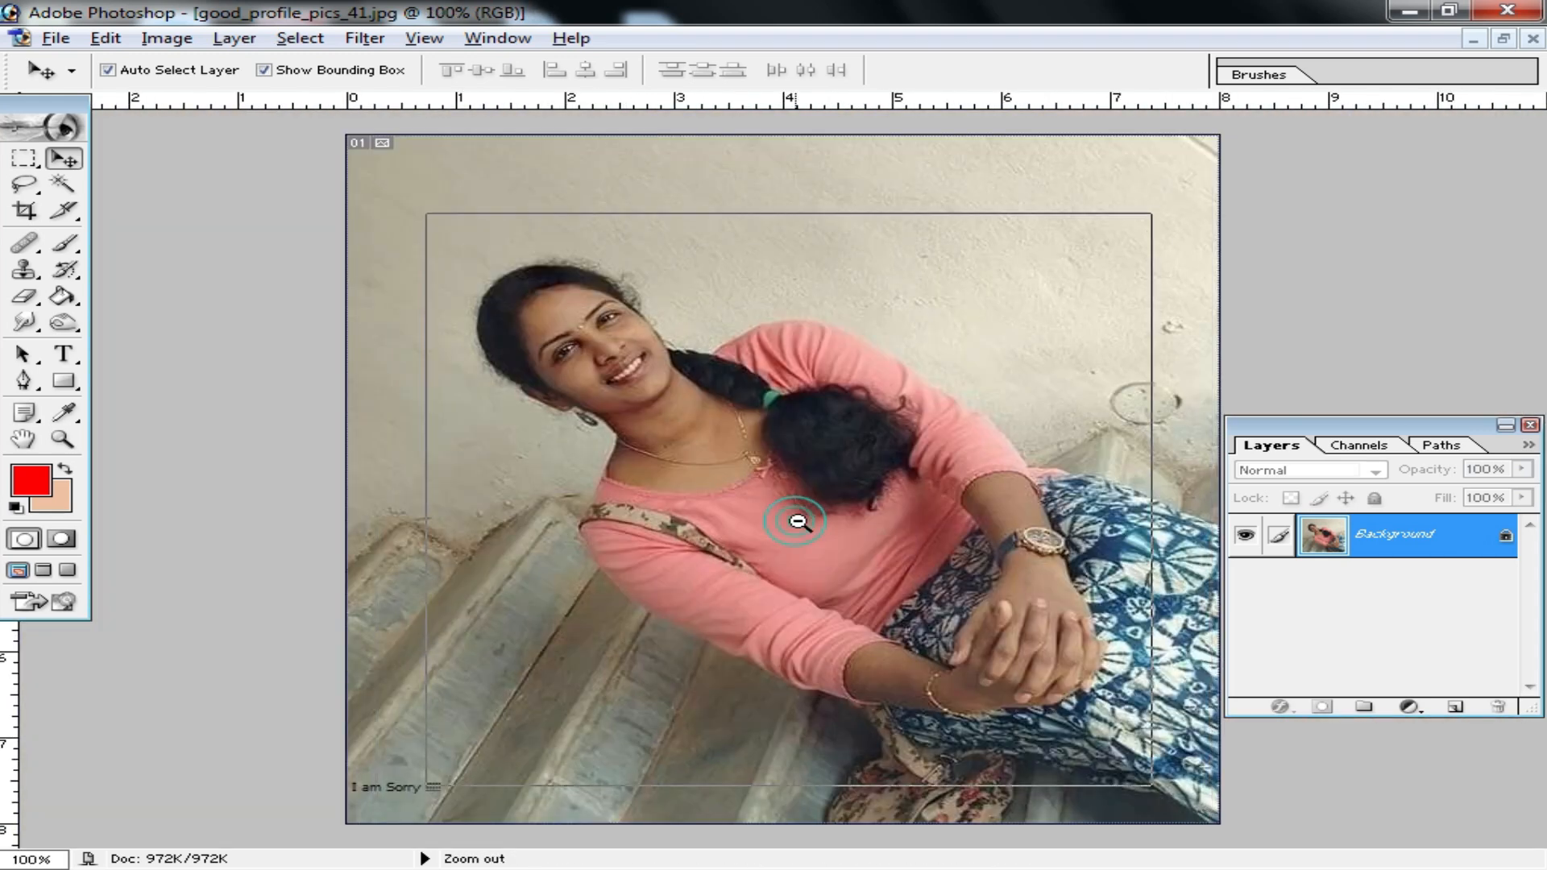
alt+click(805, 515)
Select the whole photo and rotate it clockwise until the woman sits upright
key(ctrl+a)
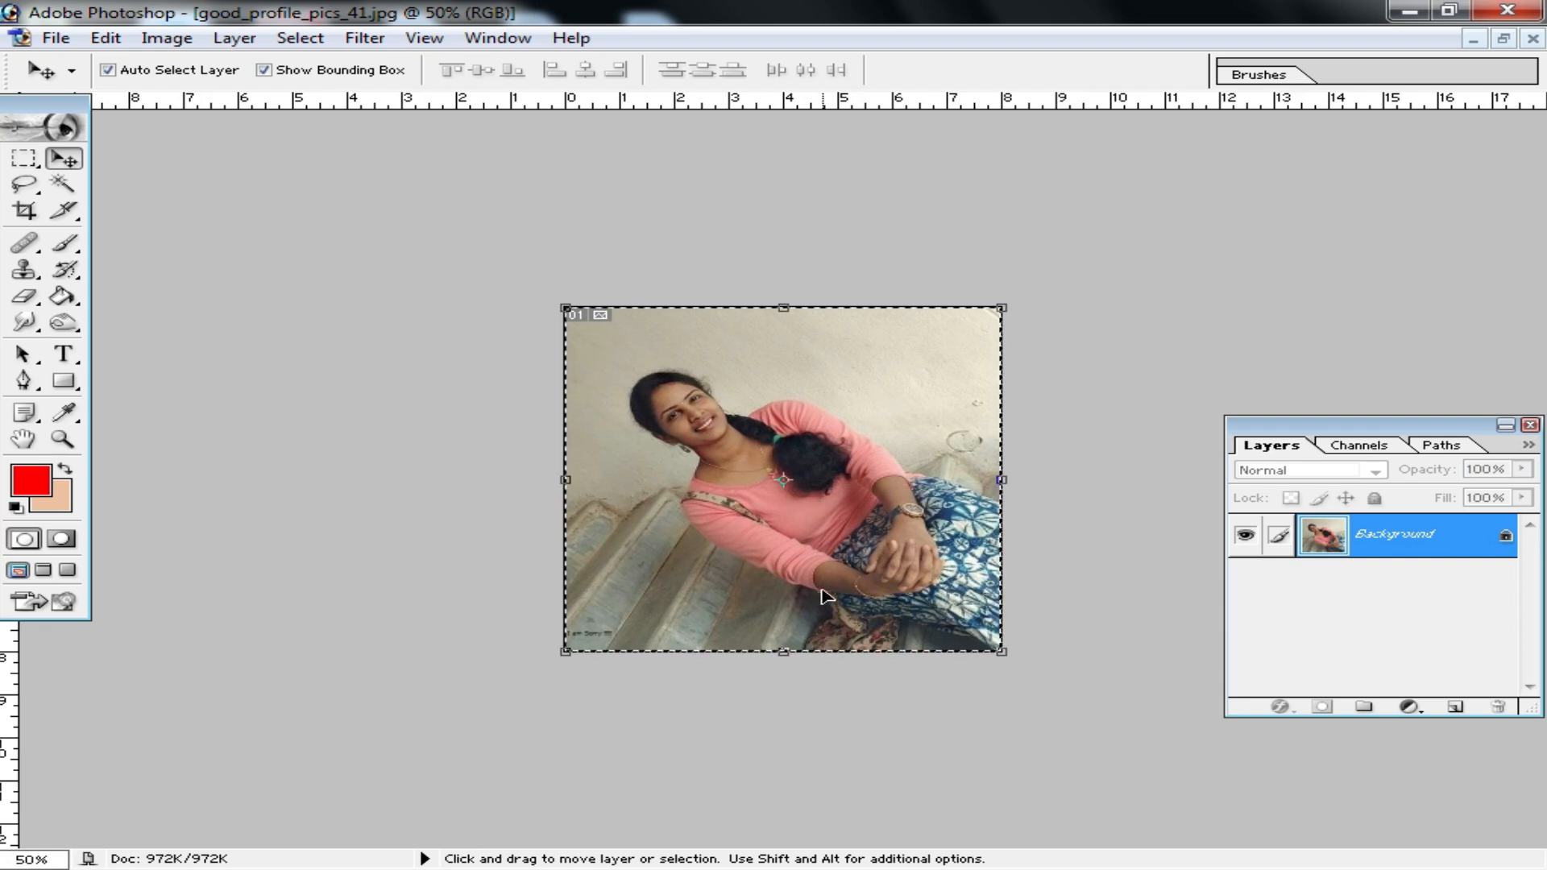
drag(1030, 297, 1184, 500)
key(Return)
Enlarge the rotated photo so the woman's head and upper body fill the canvas, and clear the selection
ctrl+click(793, 462)
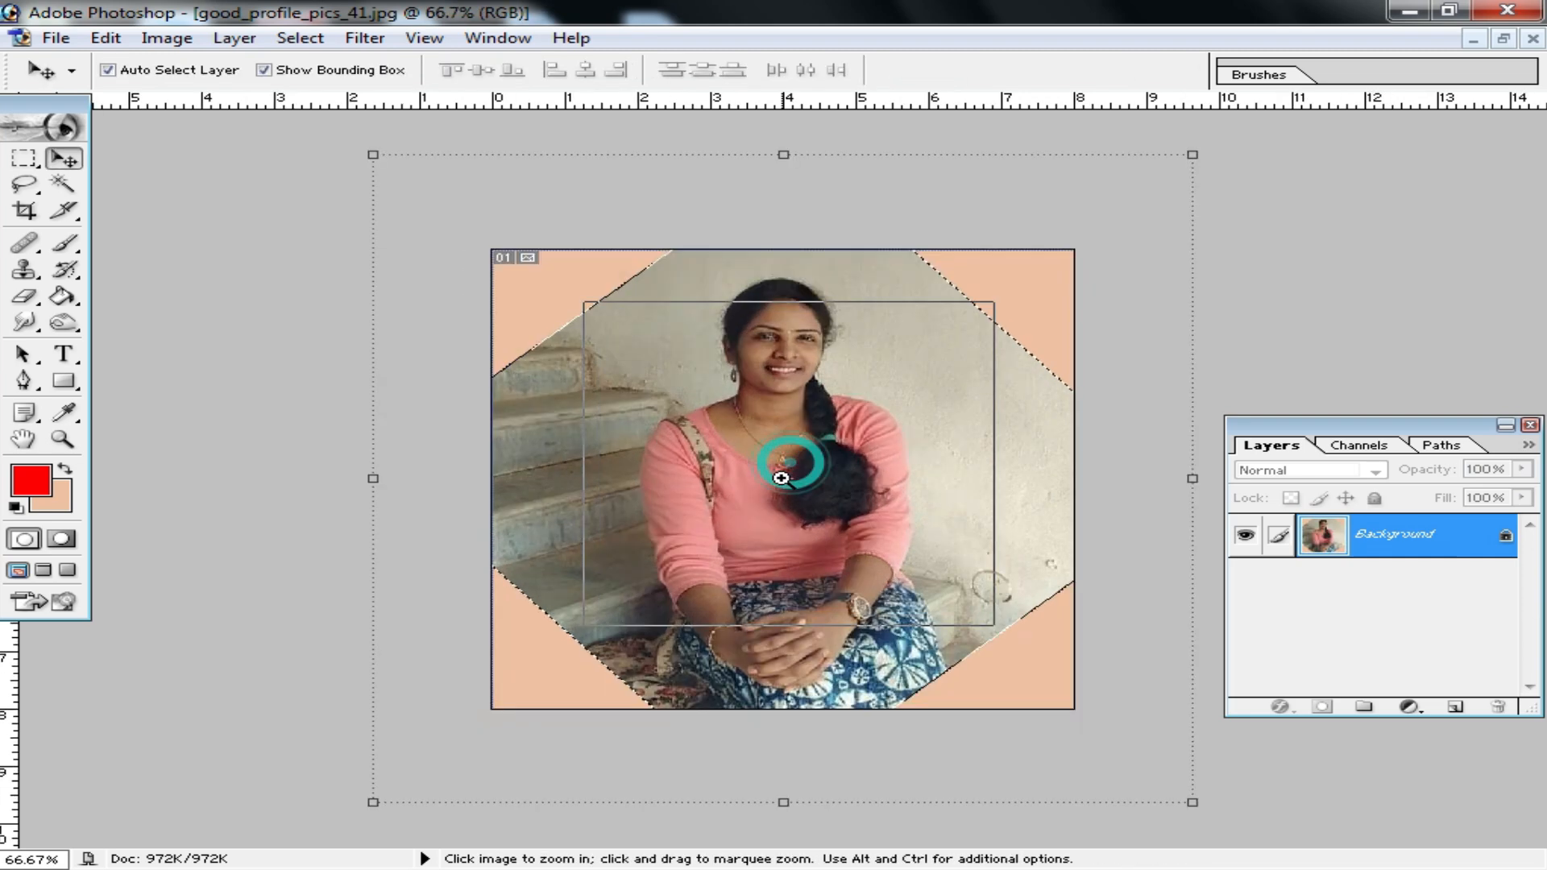
ctrl+click(793, 464)
click(37, 156)
ctrl+alt+click(818, 518)
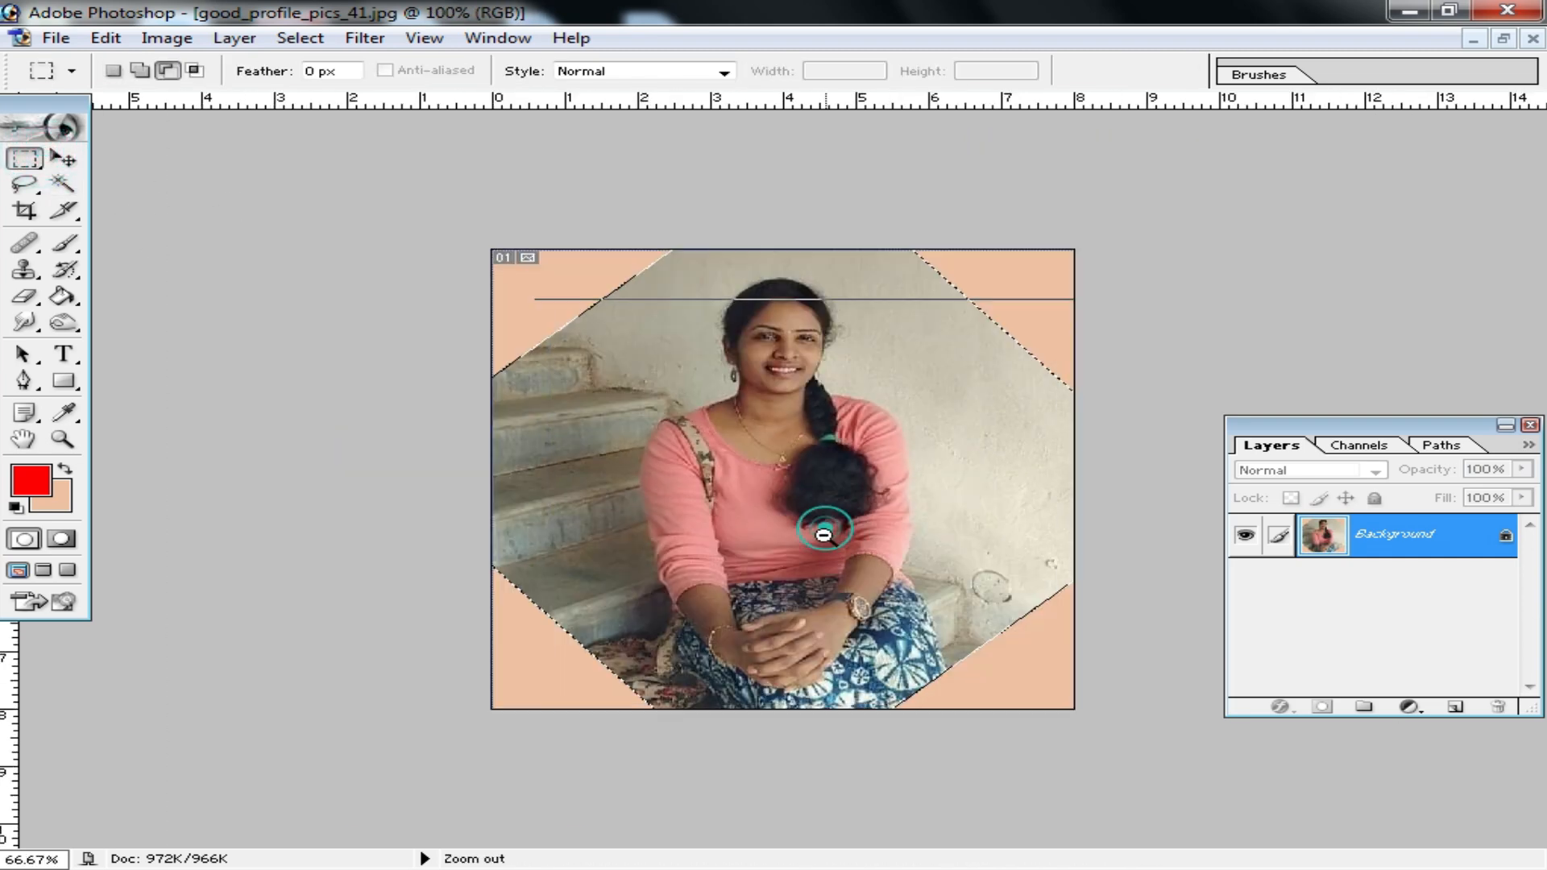
ctrl+alt+click(822, 524)
click(65, 158)
drag(1097, 723, 1245, 800)
key(Return)
click(41, 161)
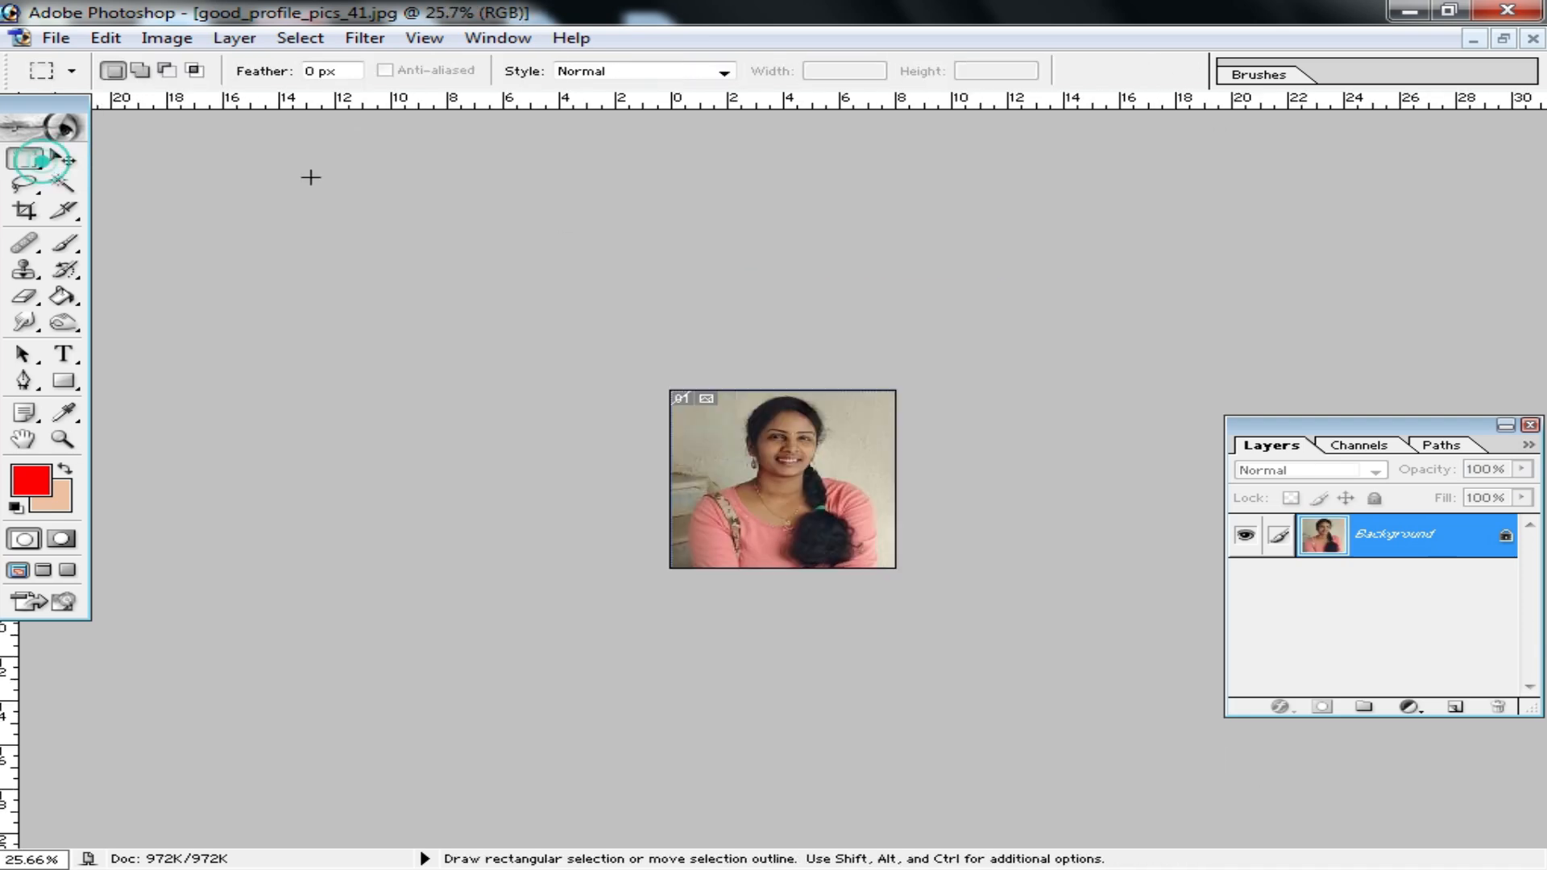
click(559, 223)
Examine the straightened portrait's face at high magnification to assess its sharpness, and view the full image
scroll(861, 540, up, 4)
ctrl+click(877, 467)
ctrl+click(880, 439)
ctrl+click(879, 432)
ctrl+click(875, 429)
ctrl+click(872, 403)
drag(837, 379, 830, 524)
drag(684, 544, 822, 399)
ctrl+click(632, 436)
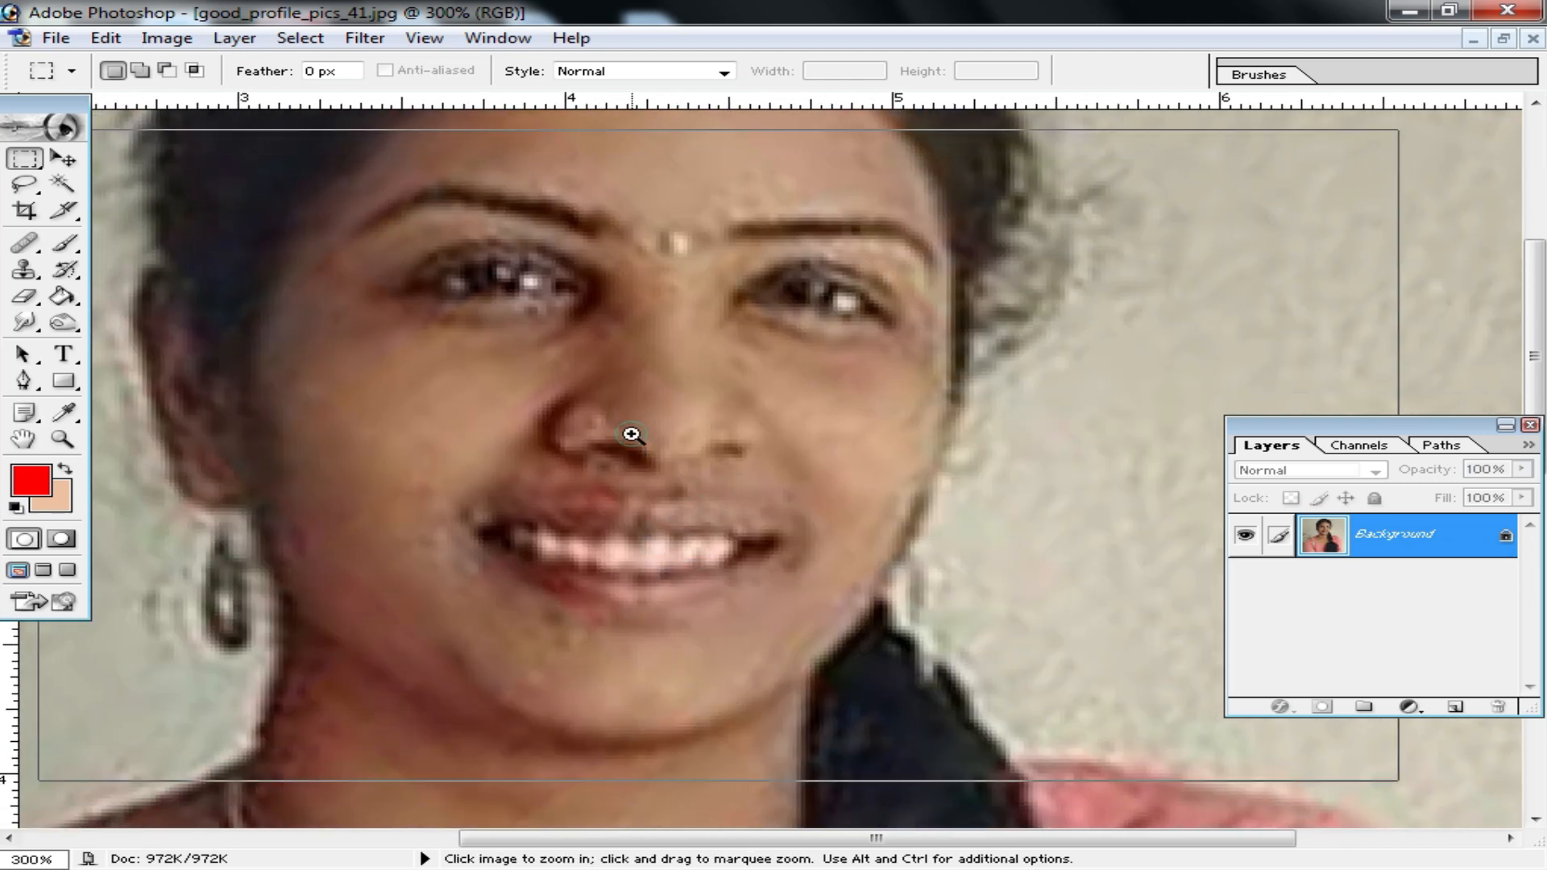
ctrl+click(632, 436)
alt+click(918, 487)
alt+click(918, 487)
alt+click(758, 451)
alt+click(756, 449)
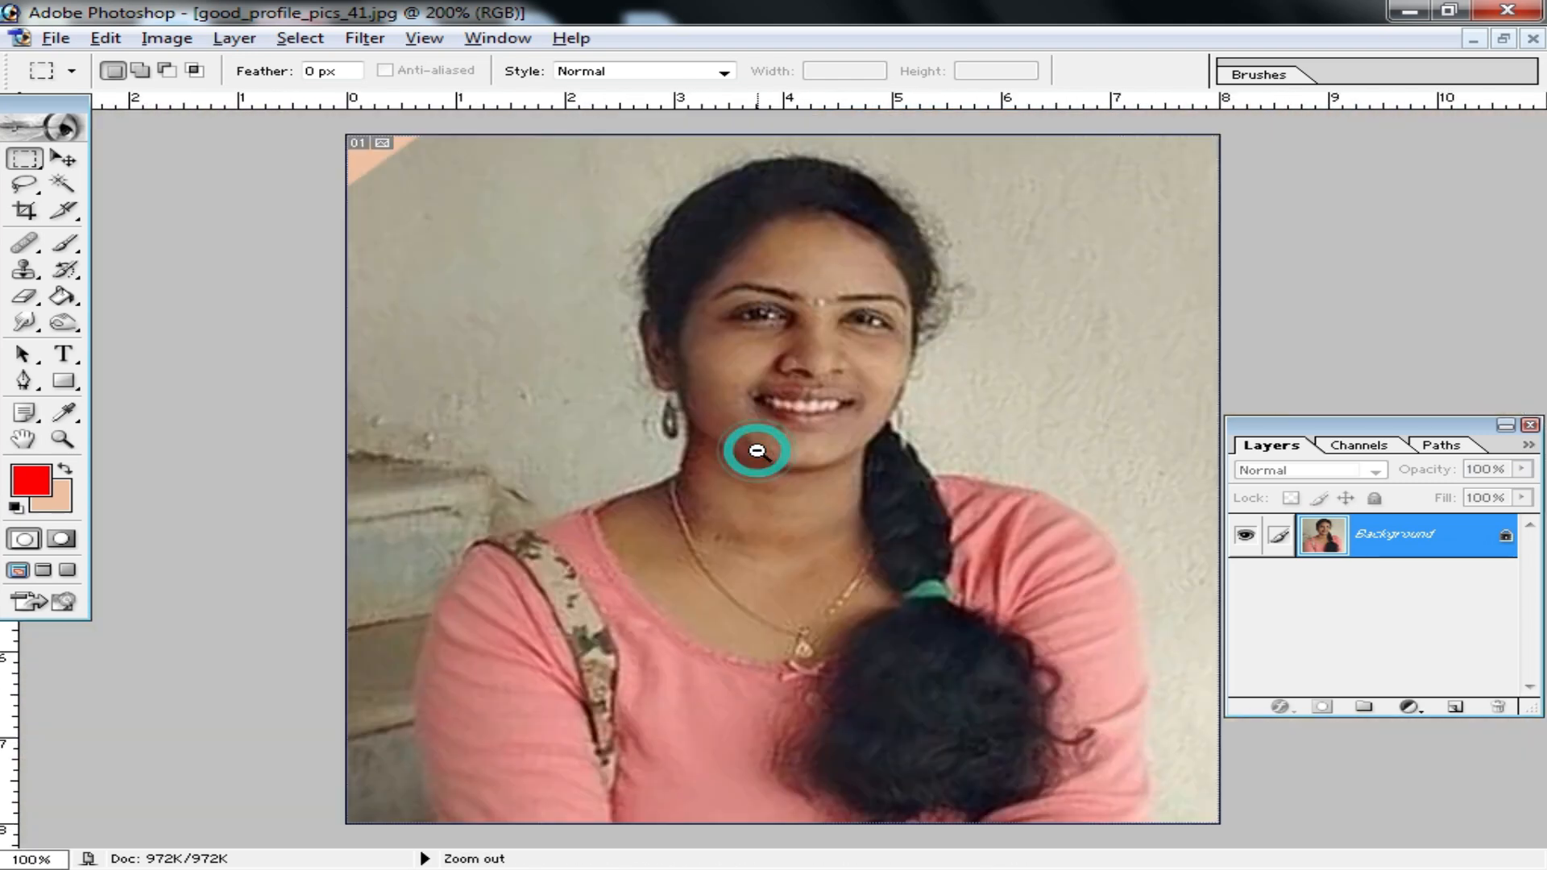
alt+click(801, 447)
alt+click(802, 447)
ctrl+click(838, 467)
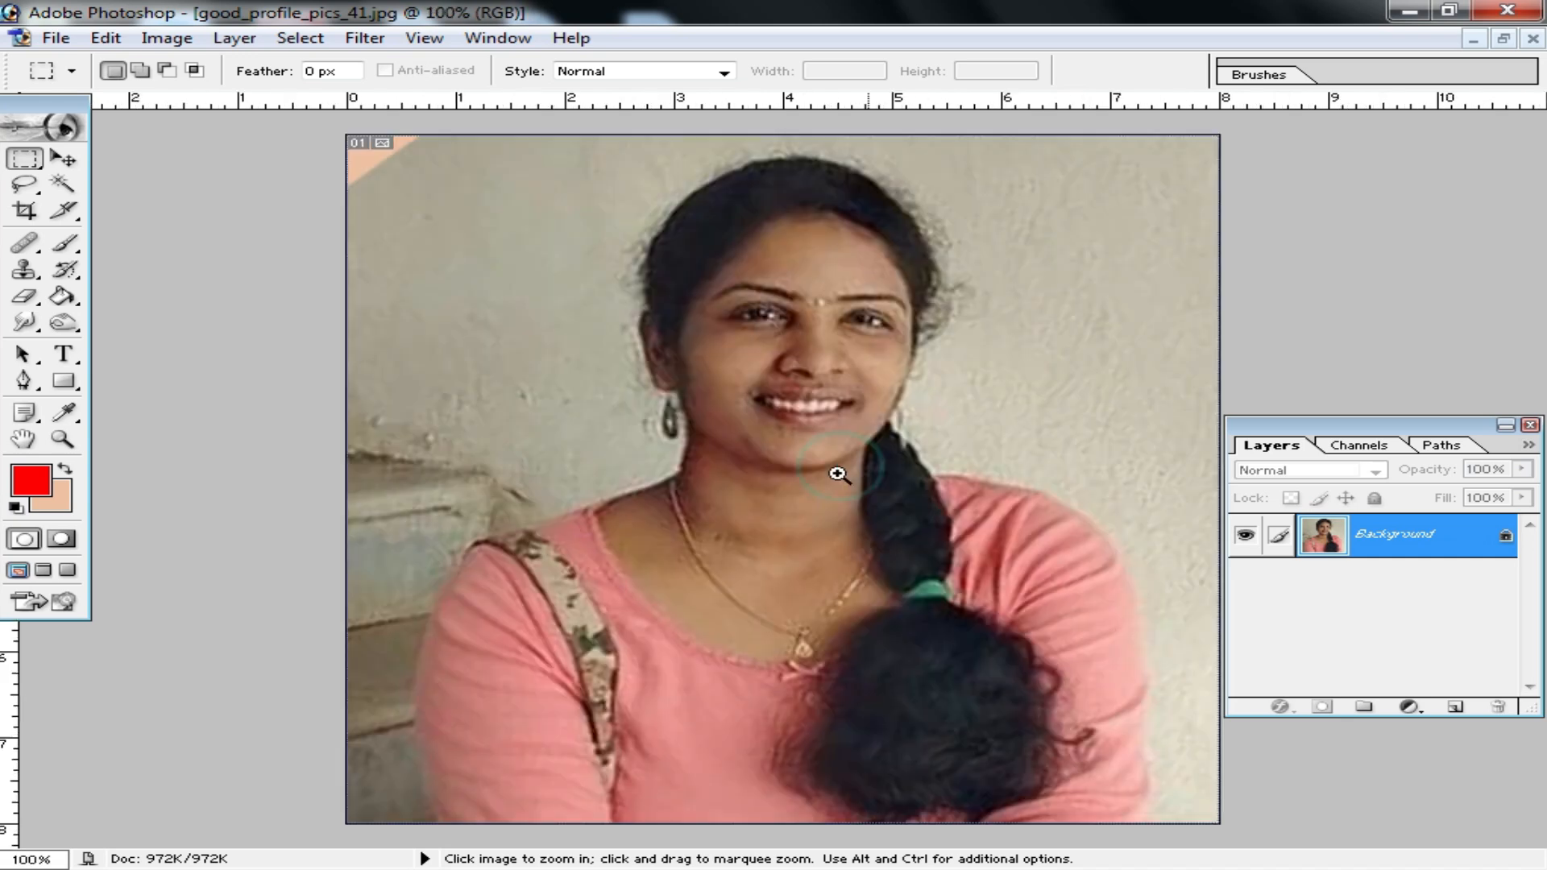
alt+click(774, 420)
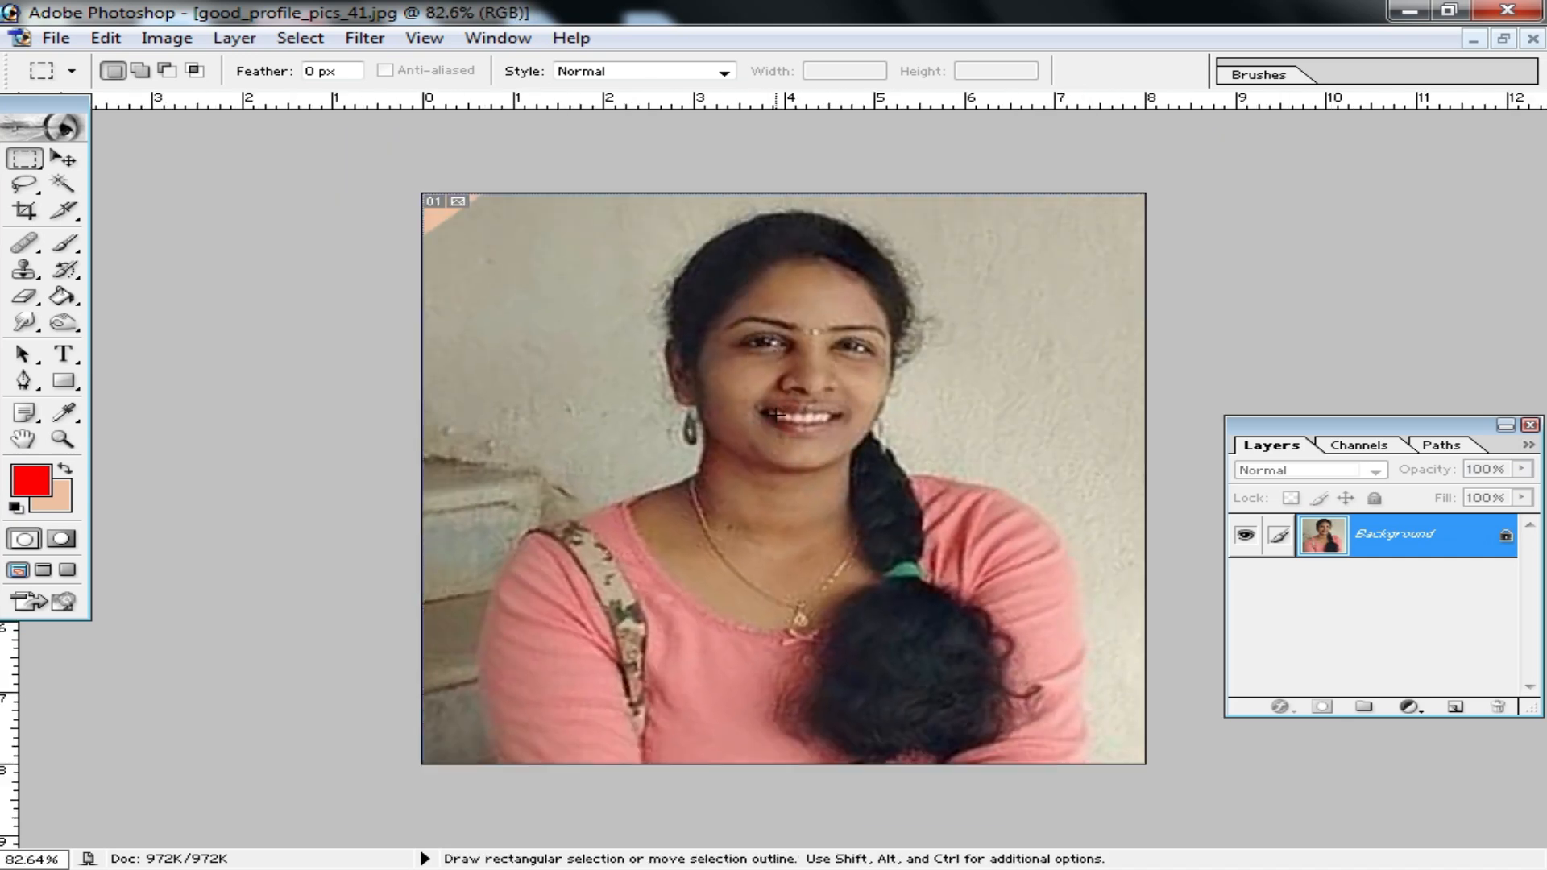
Save the straightened photo on the Desktop as a JPEG named 12 with maximum quality 12
key(ctrl+shift+s)
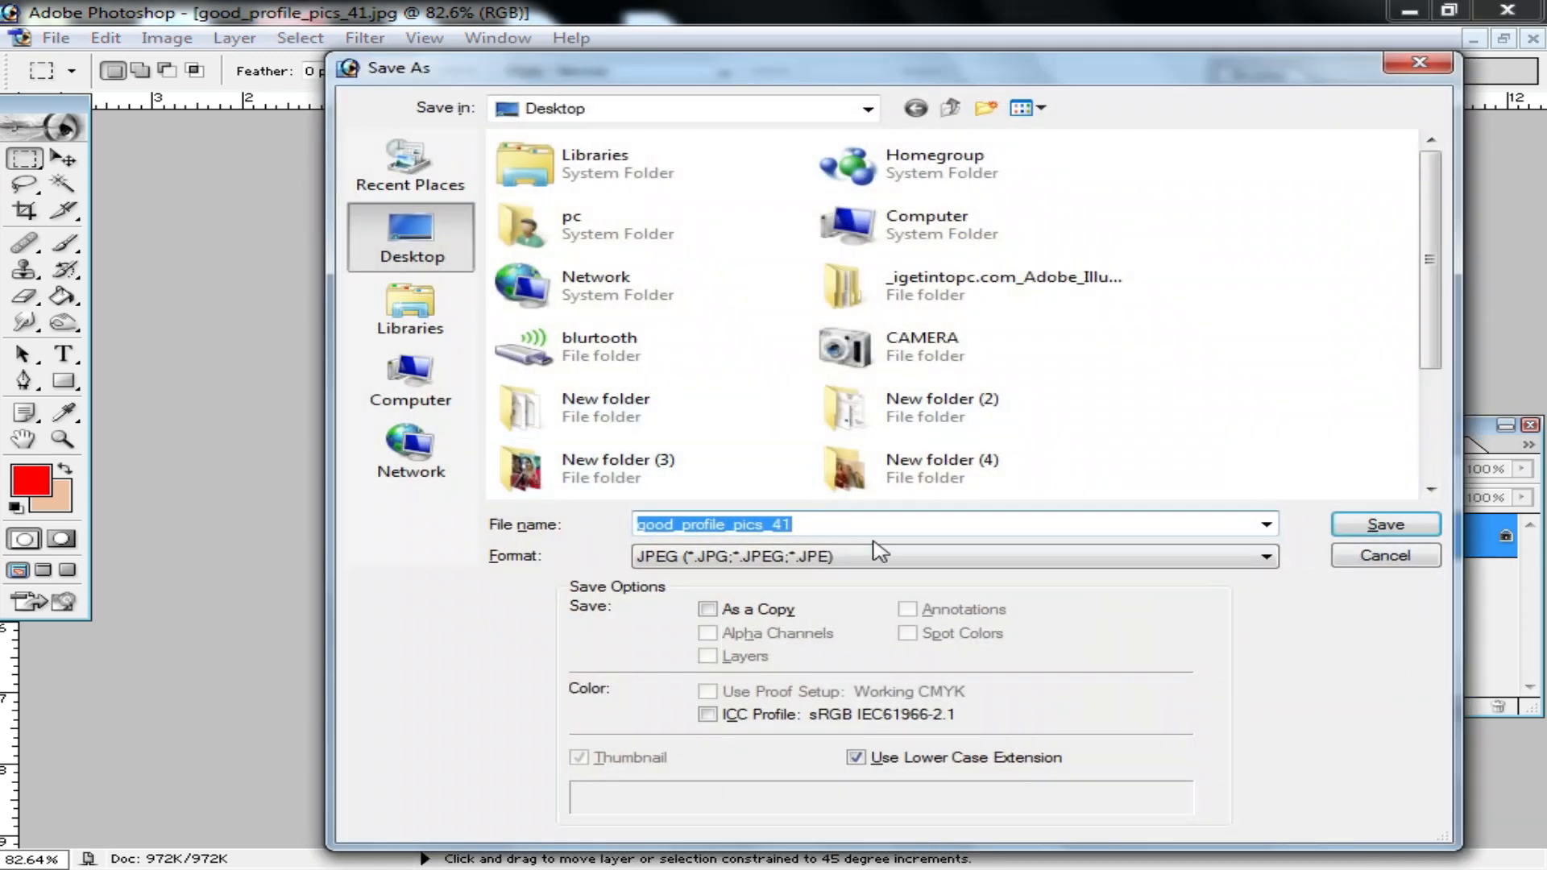
drag(853, 522, 564, 524)
click(1382, 527)
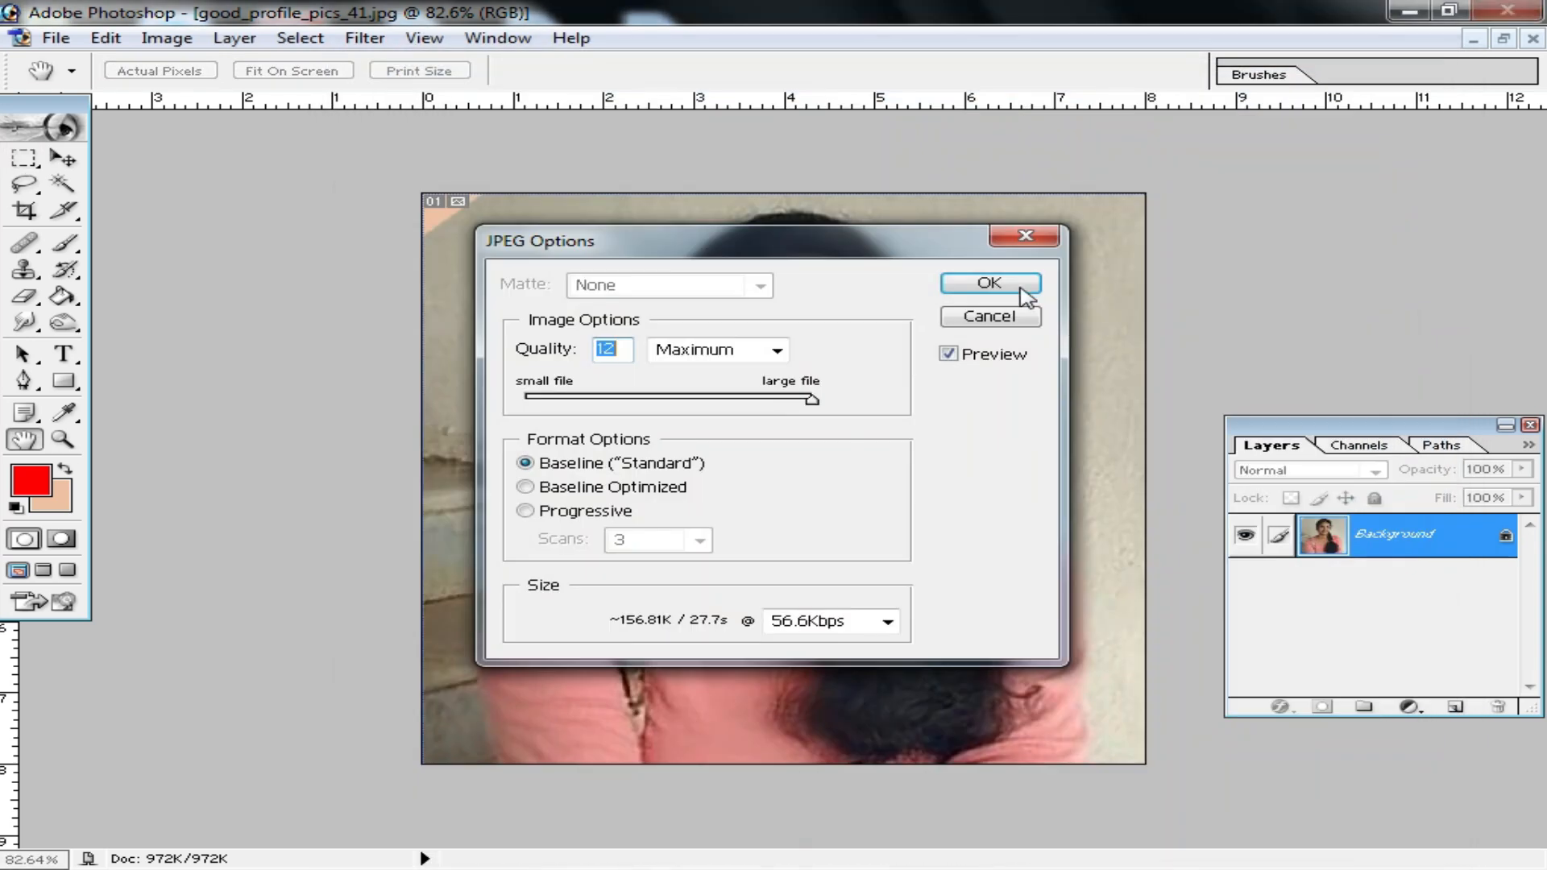
click(998, 285)
Switch to Firefox and open the bookmarked Artguru Online AI Photo Enhancer page
click(1410, 13)
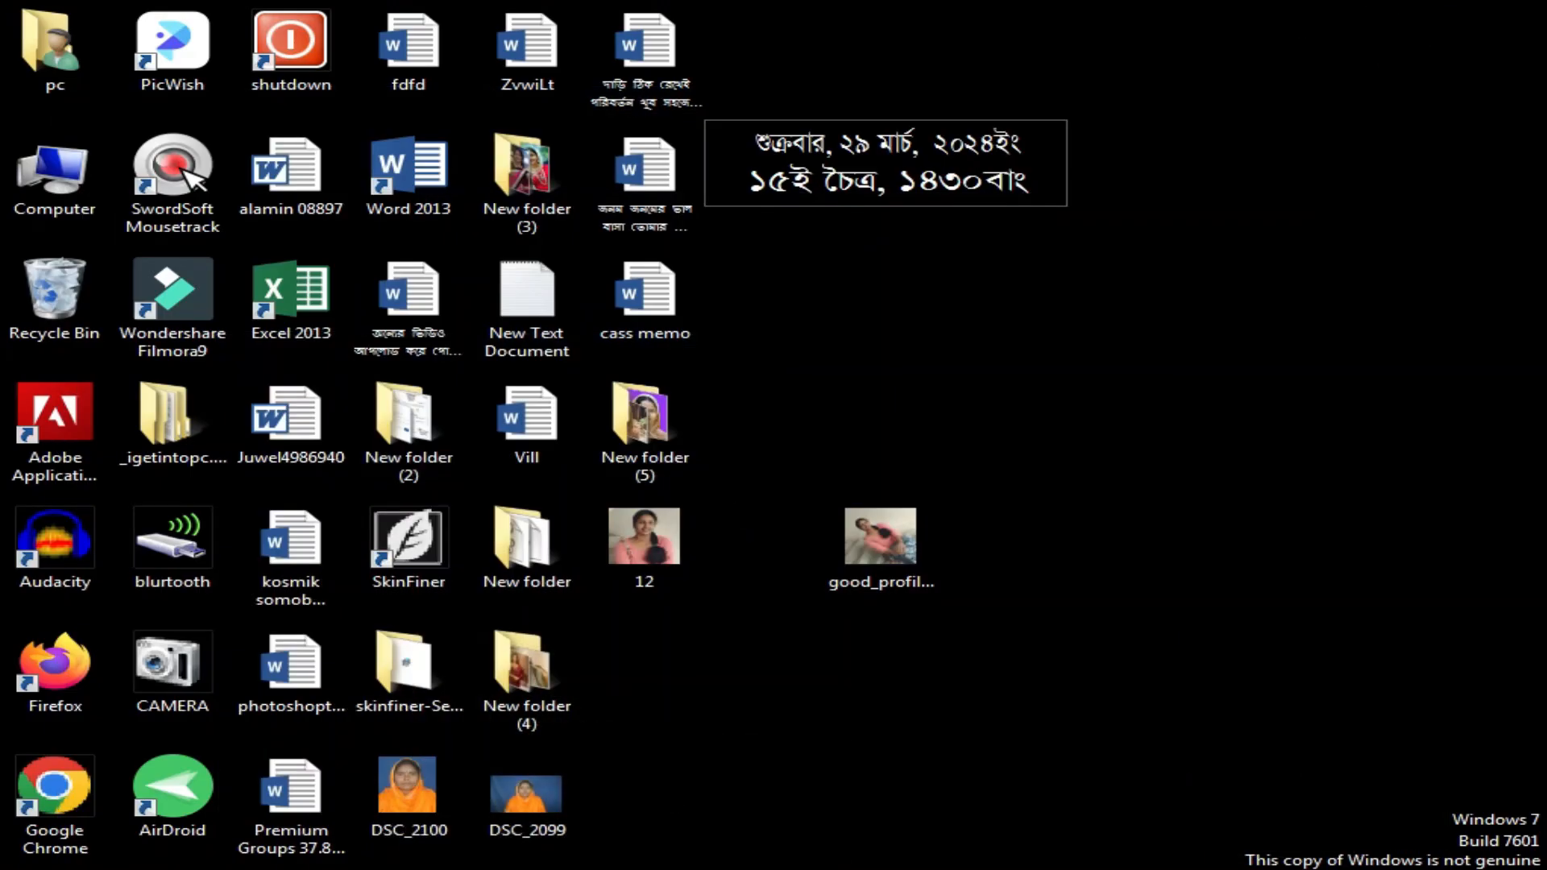
click(723, 866)
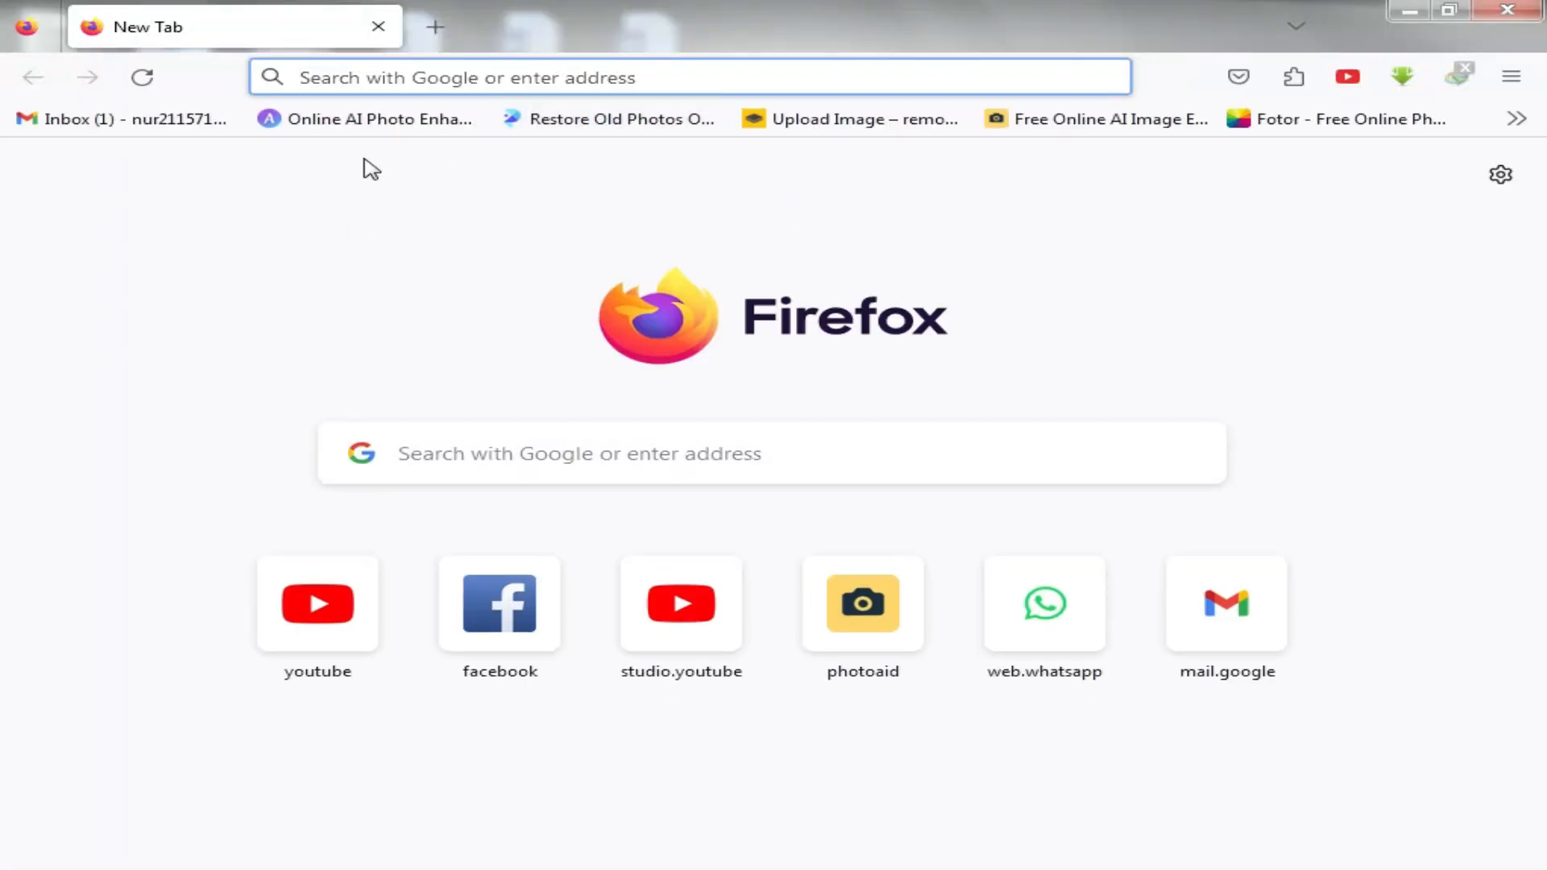
click(356, 132)
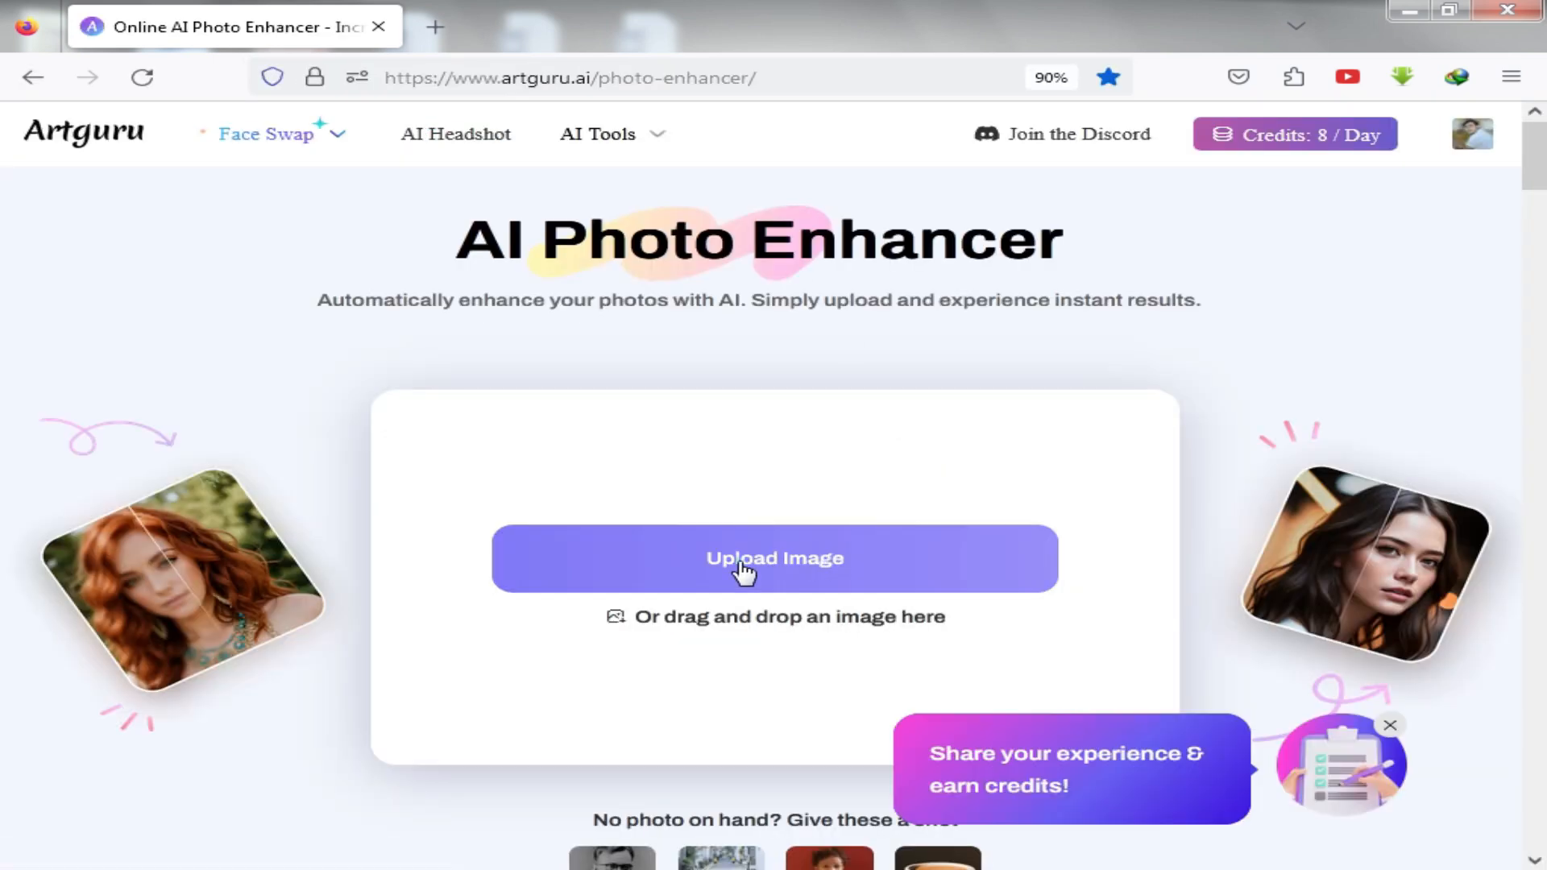
Upload the 12 JPEG from the Desktop to the photo enhancer and download the enhanced result
click(743, 572)
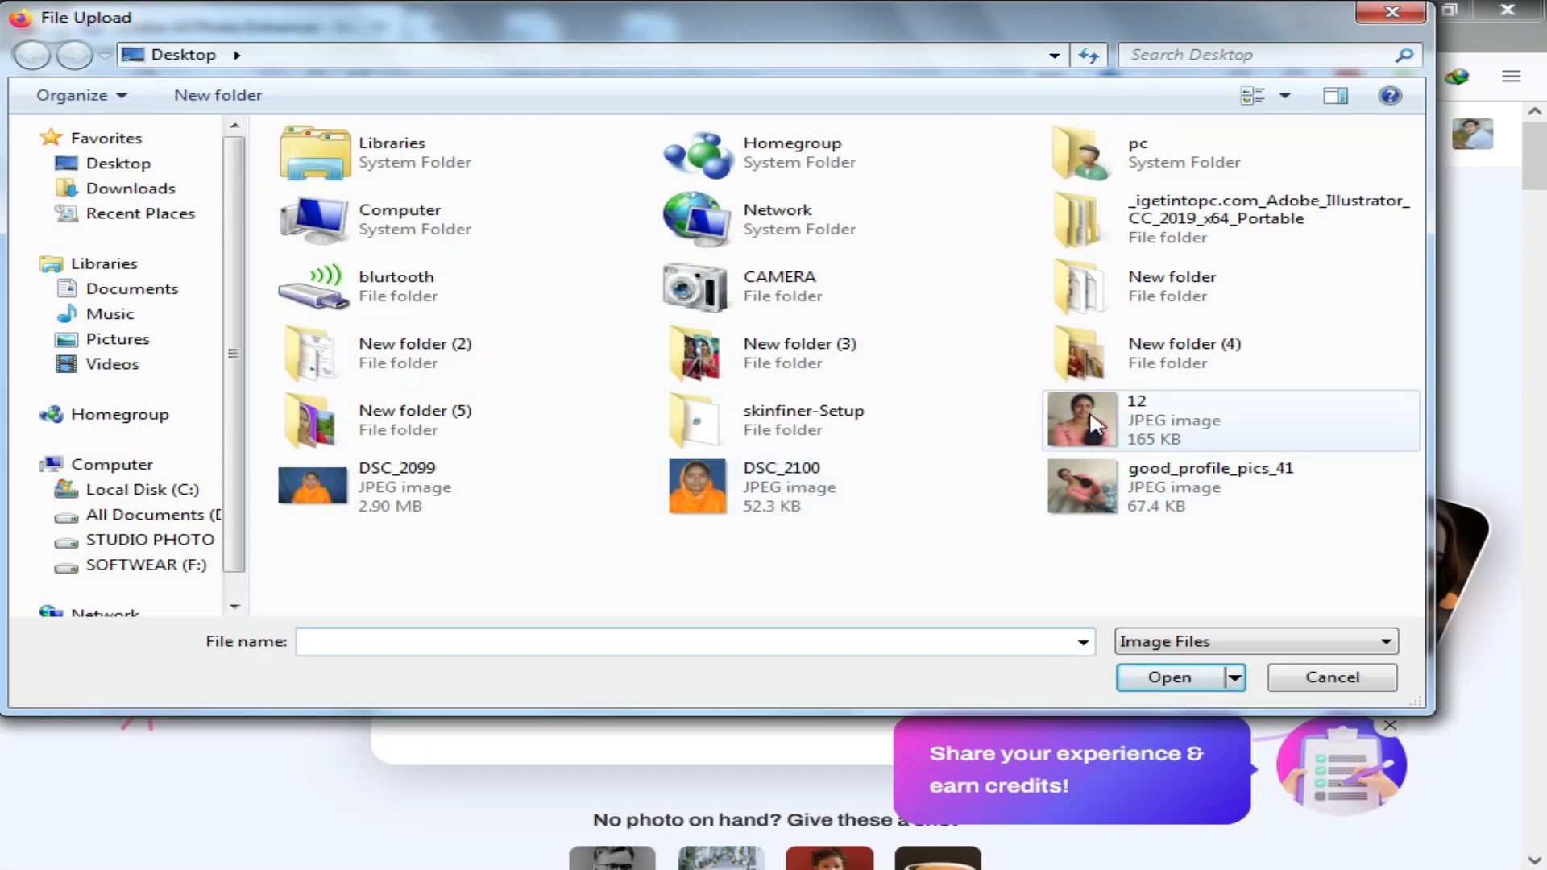
double_click(1096, 424)
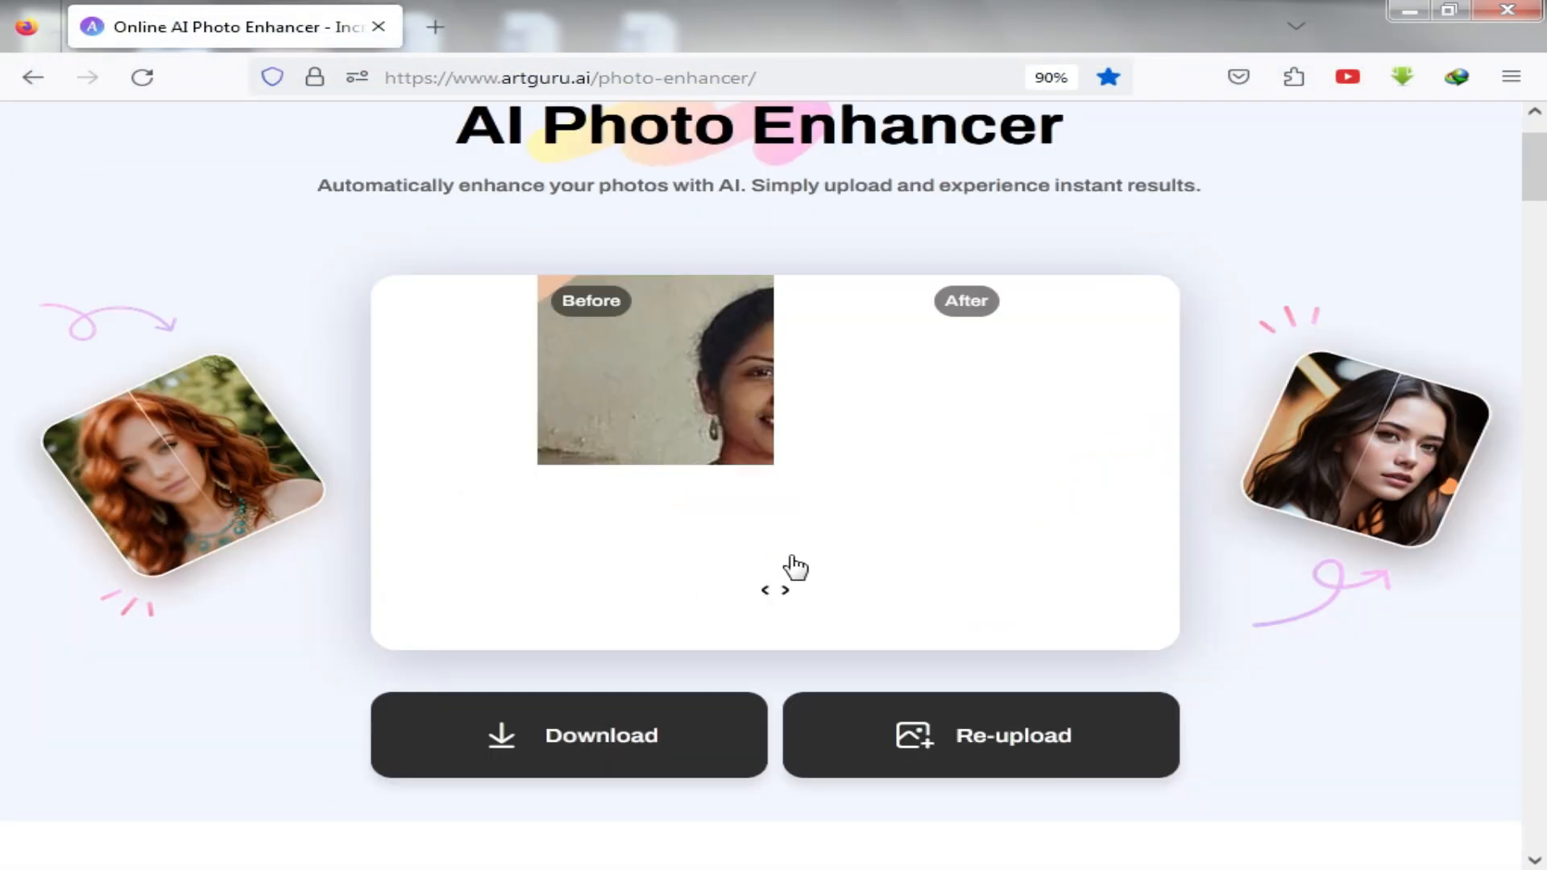
click(602, 746)
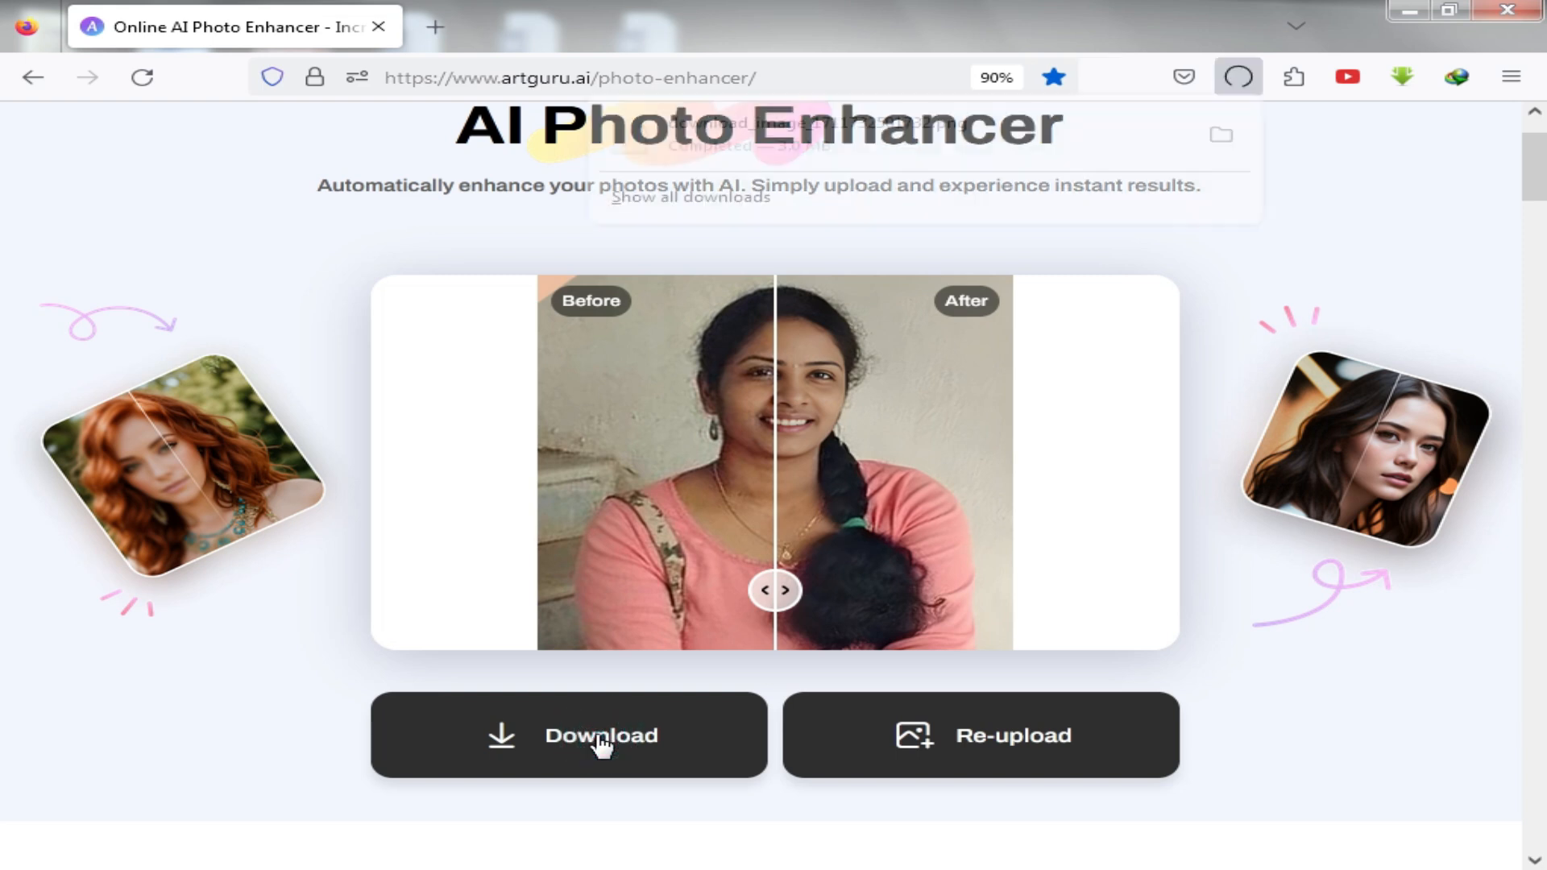
Open the downloaded enhanced PNG in Photoshop and place its window beside the 12.jpg window
drag(684, 135, 627, 842)
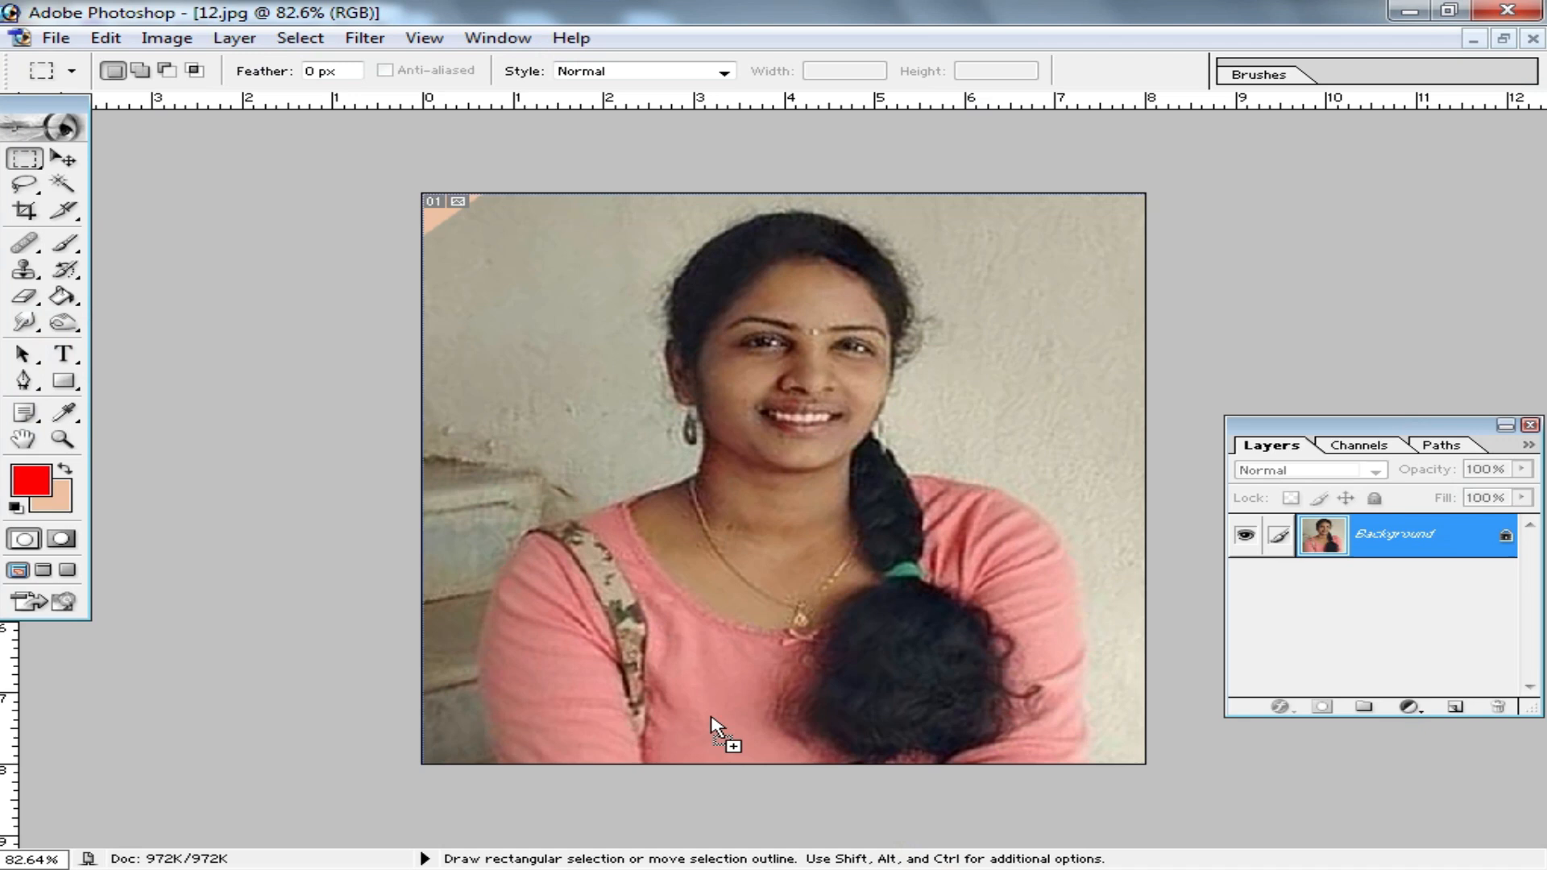
drag(711, 729, 795, 417)
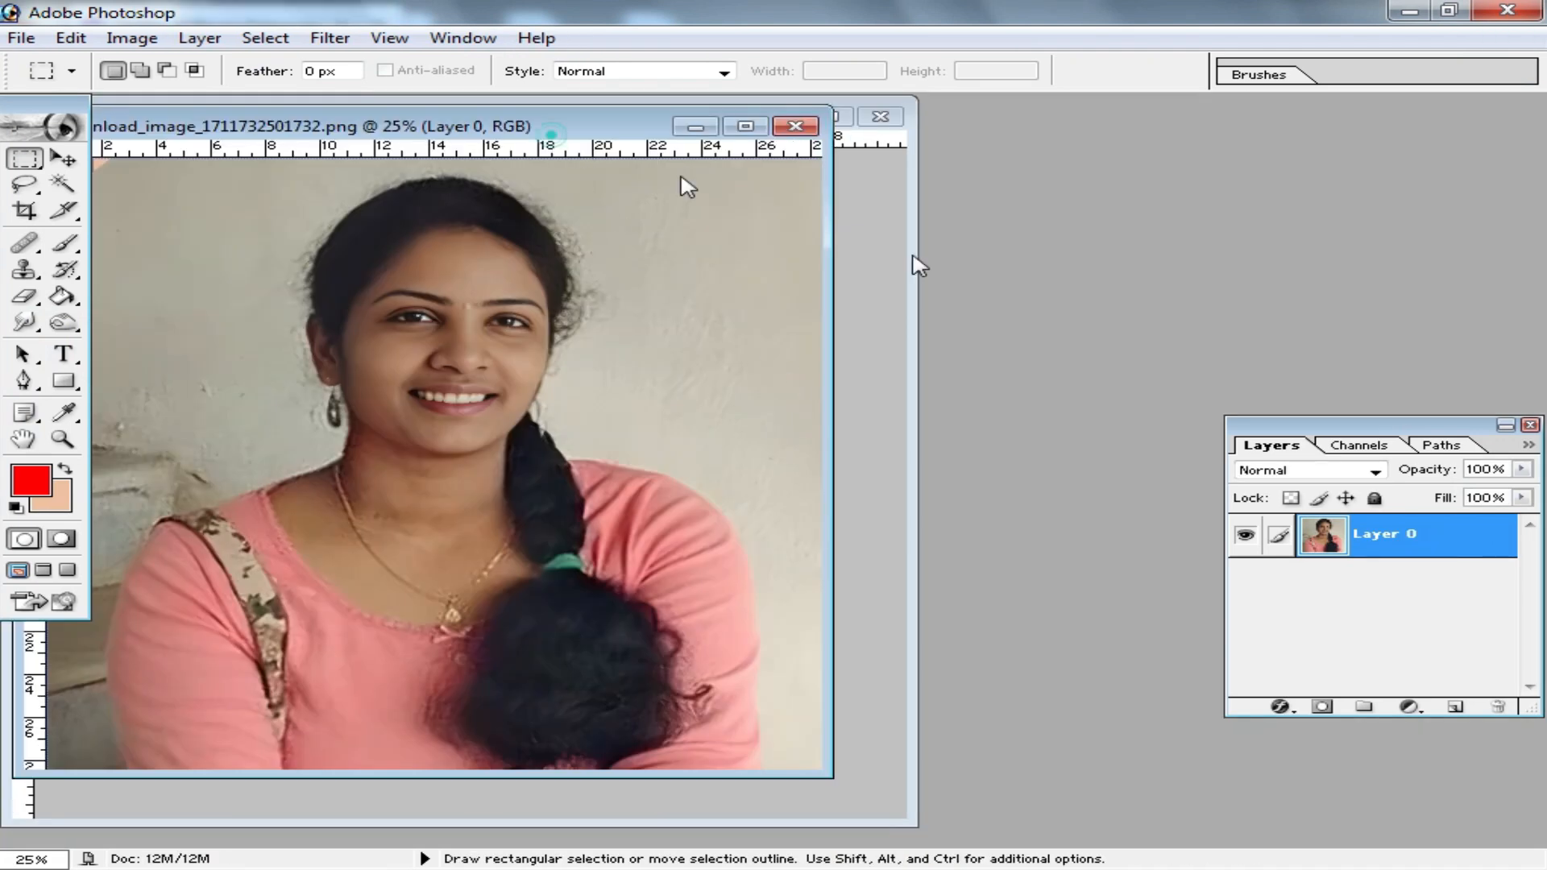
drag(552, 135, 1037, 145)
Examine the eyes and eyebrows in the enhanced portrait at up to 200% magnification
ctrl+click(975, 390)
ctrl+click(934, 405)
ctrl+click(932, 406)
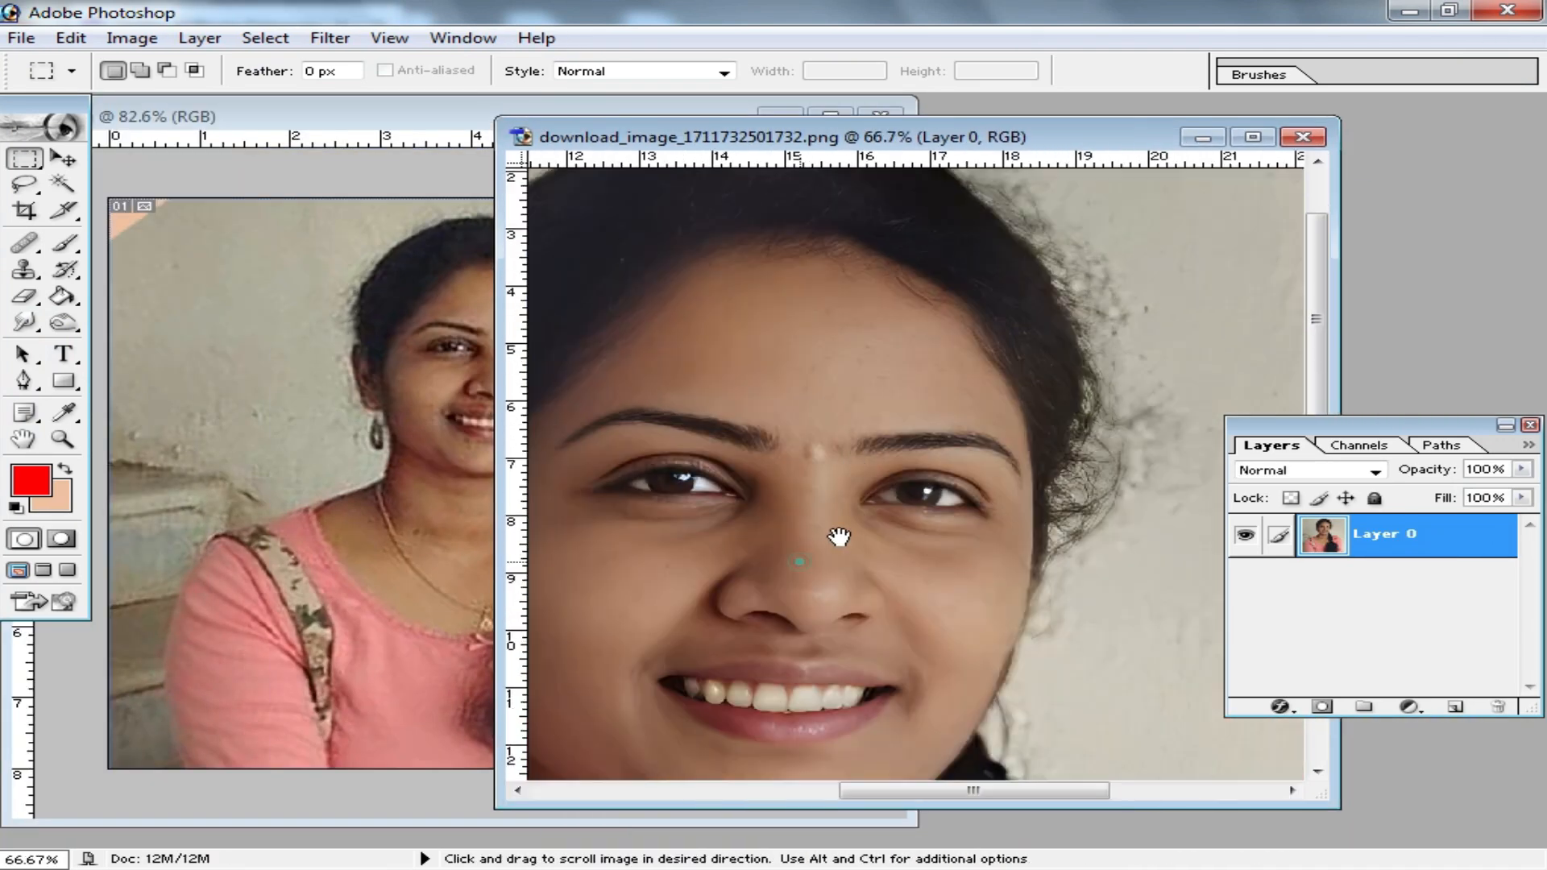
drag(799, 562, 918, 404)
ctrl+click(891, 439)
ctrl+click(891, 438)
drag(984, 324, 981, 631)
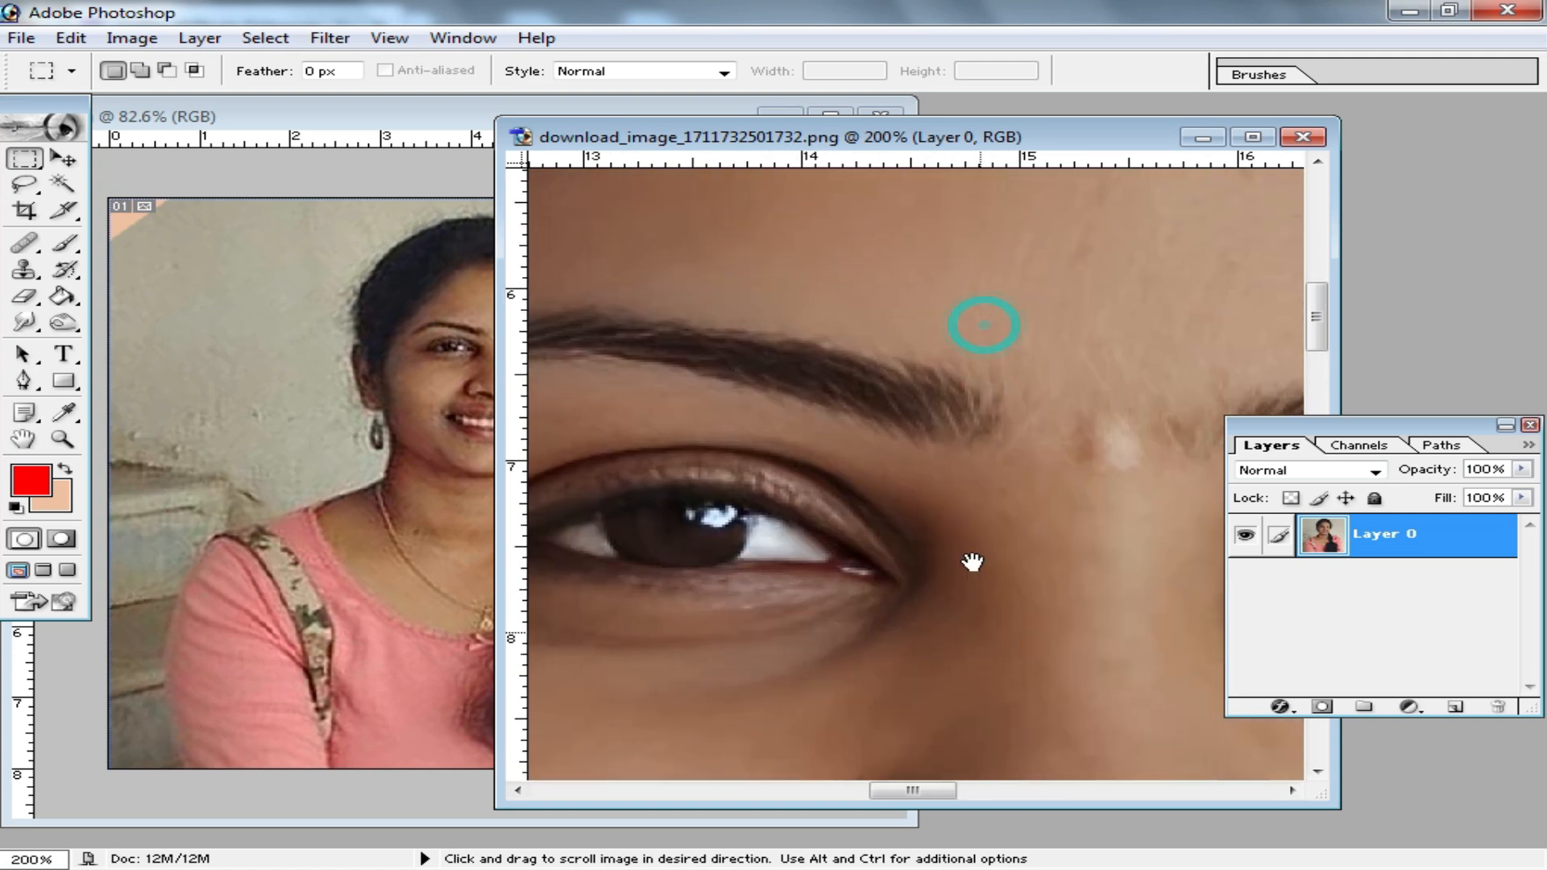
drag(891, 462, 965, 464)
Examine the same eye and nose area in the original 12.jpg at 500% for comparison
click(335, 395)
ctrl+click(553, 452)
ctrl+click(552, 453)
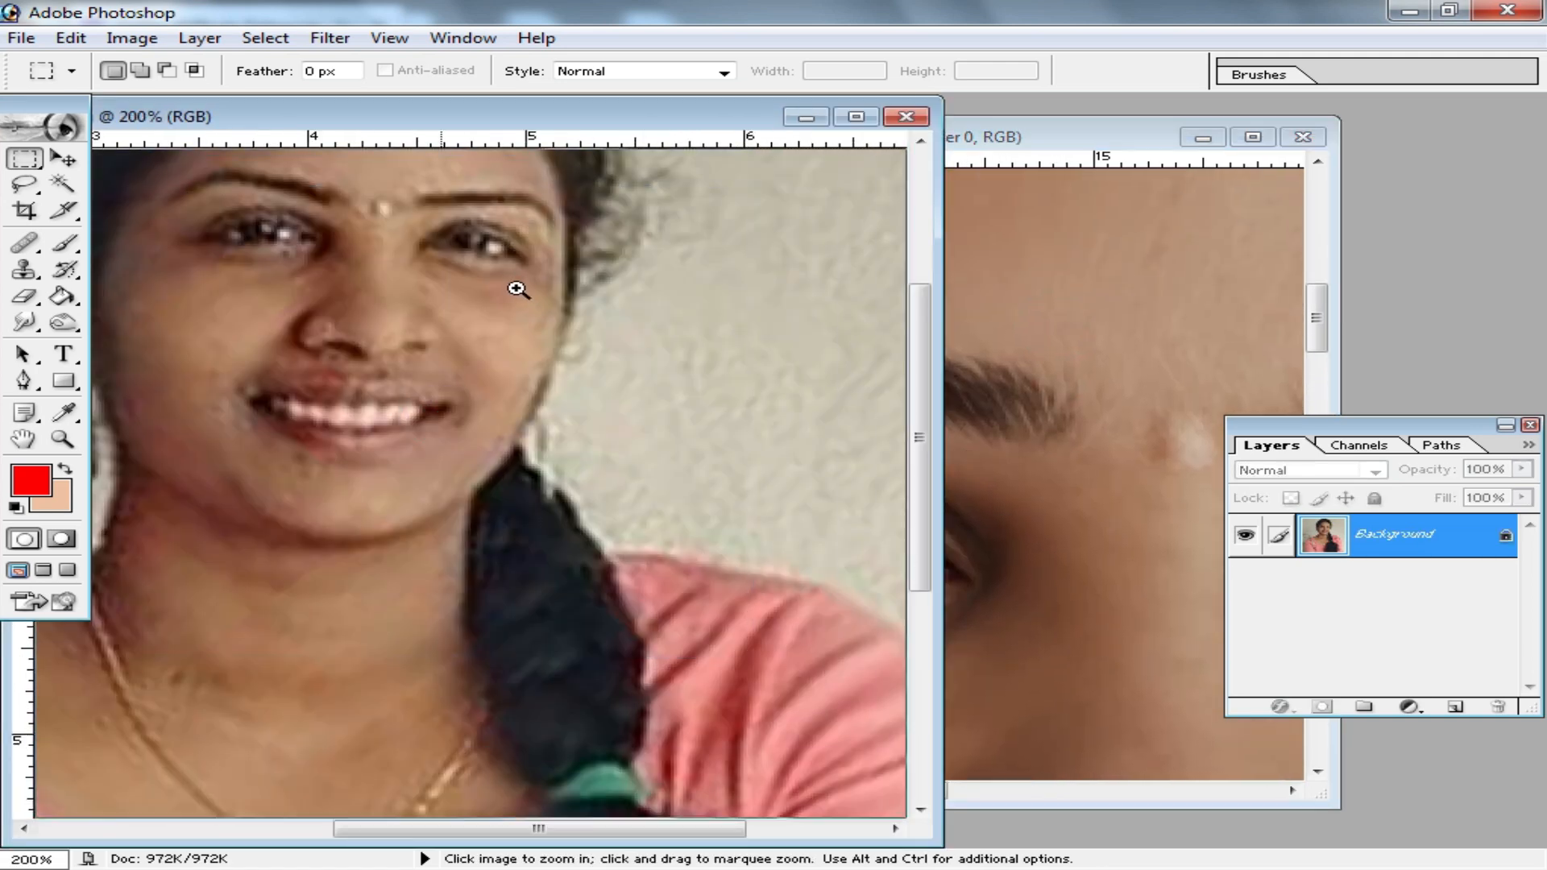
ctrl+click(515, 339)
ctrl+click(408, 390)
ctrl+click(408, 390)
drag(370, 490, 532, 410)
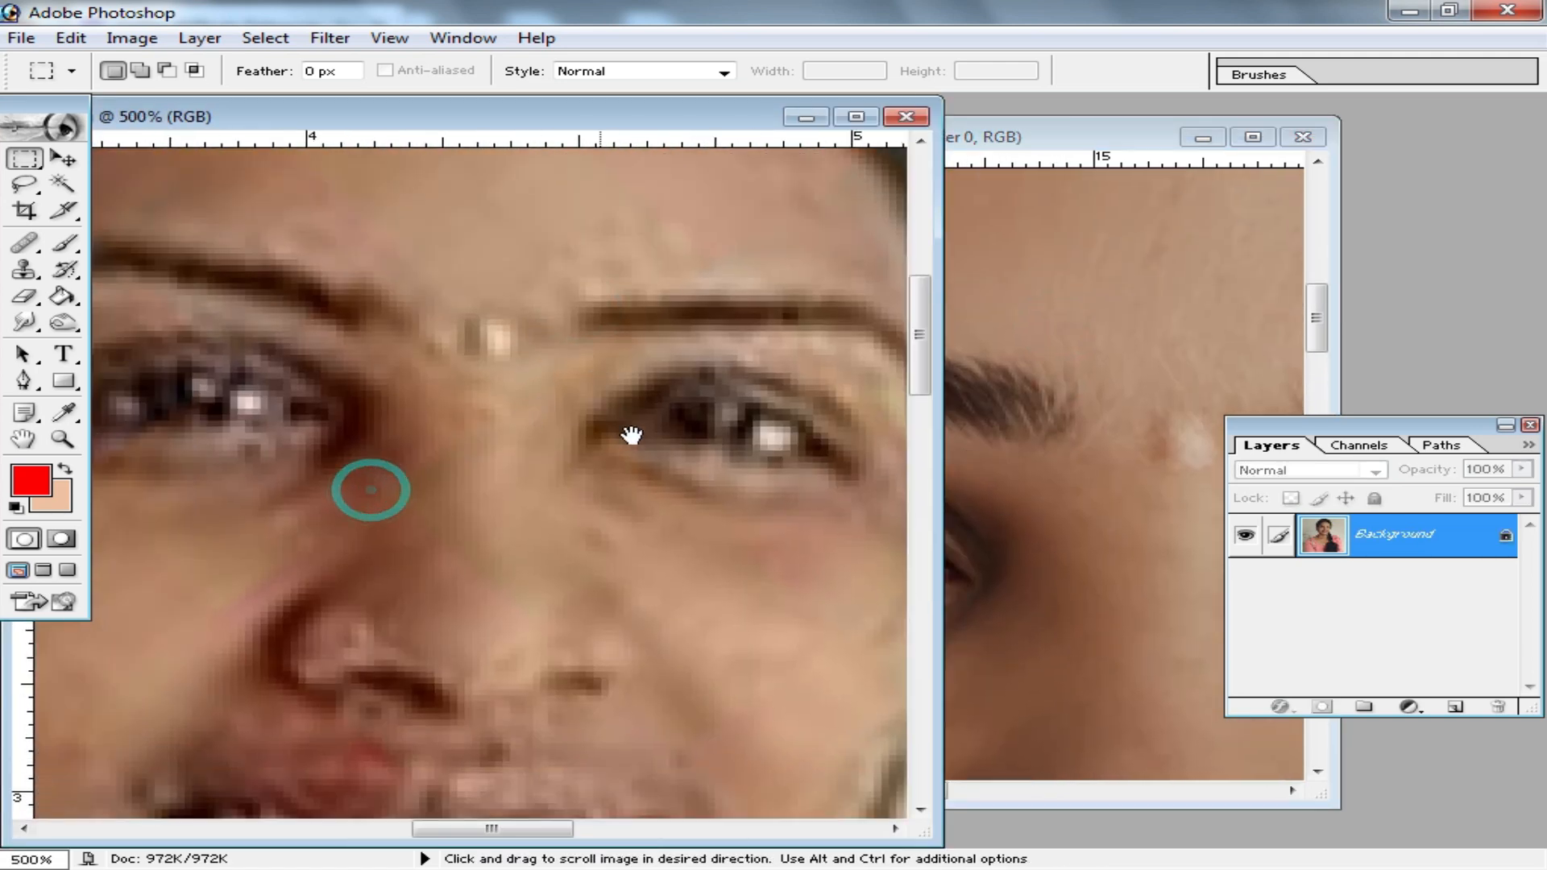
Examine the enhanced portrait's facial details, neck and necklace, and view the full picture
click(1118, 359)
drag(991, 428, 1086, 600)
drag(1036, 414, 1013, 437)
alt+click(991, 472)
alt+click(991, 472)
alt+click(969, 498)
ctrl+click(874, 409)
ctrl+click(911, 443)
drag(938, 596, 1027, 353)
drag(1012, 573, 1096, 300)
drag(994, 553, 1011, 347)
drag(982, 626, 989, 527)
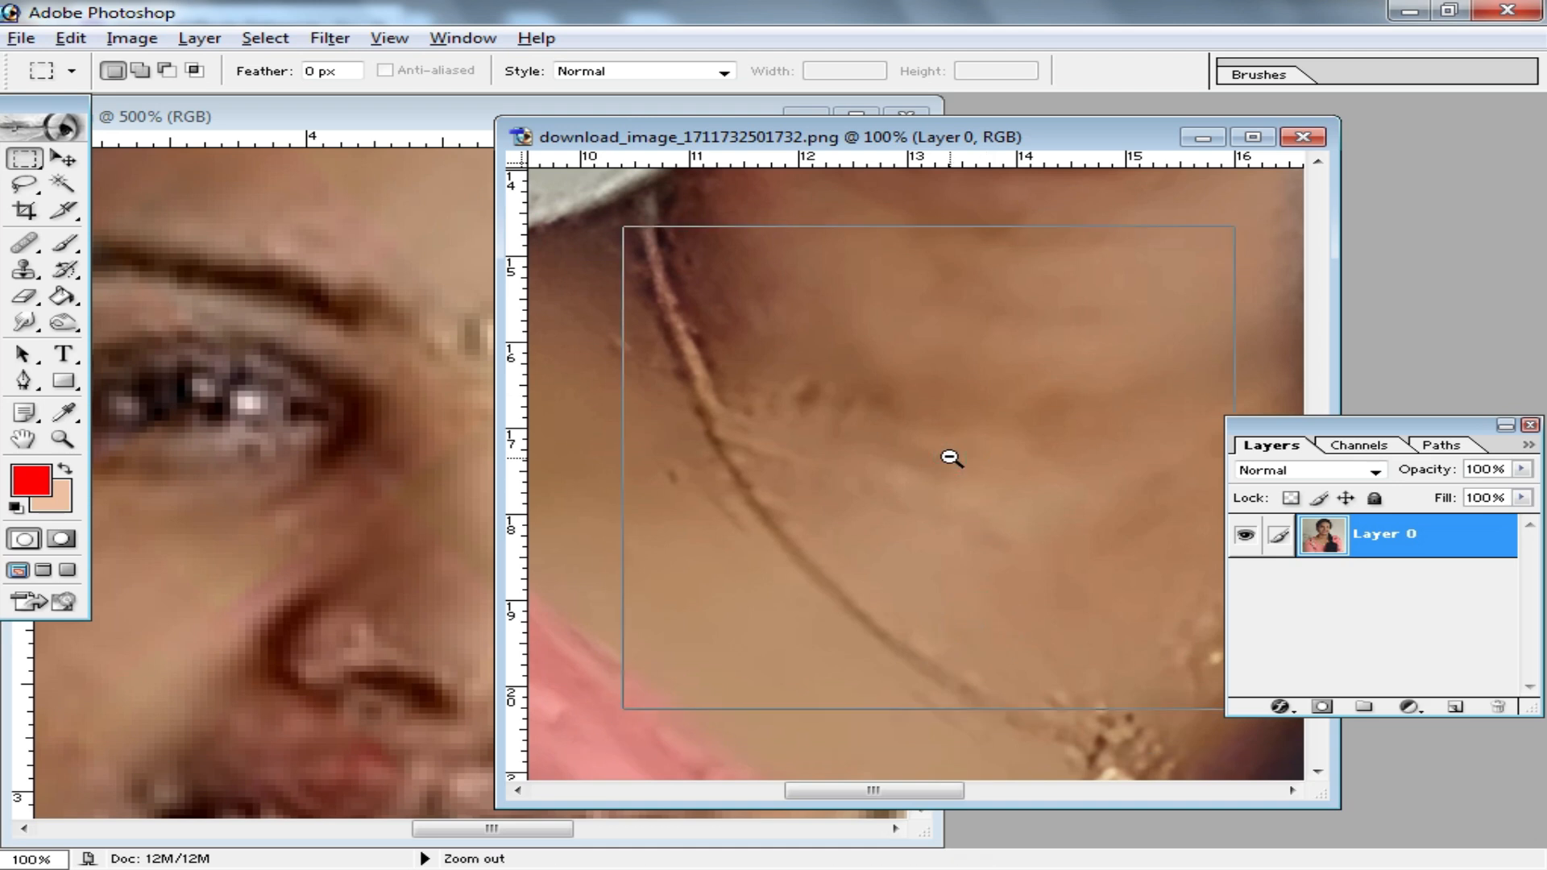
alt+click(952, 458)
alt+click(946, 453)
alt+click(927, 456)
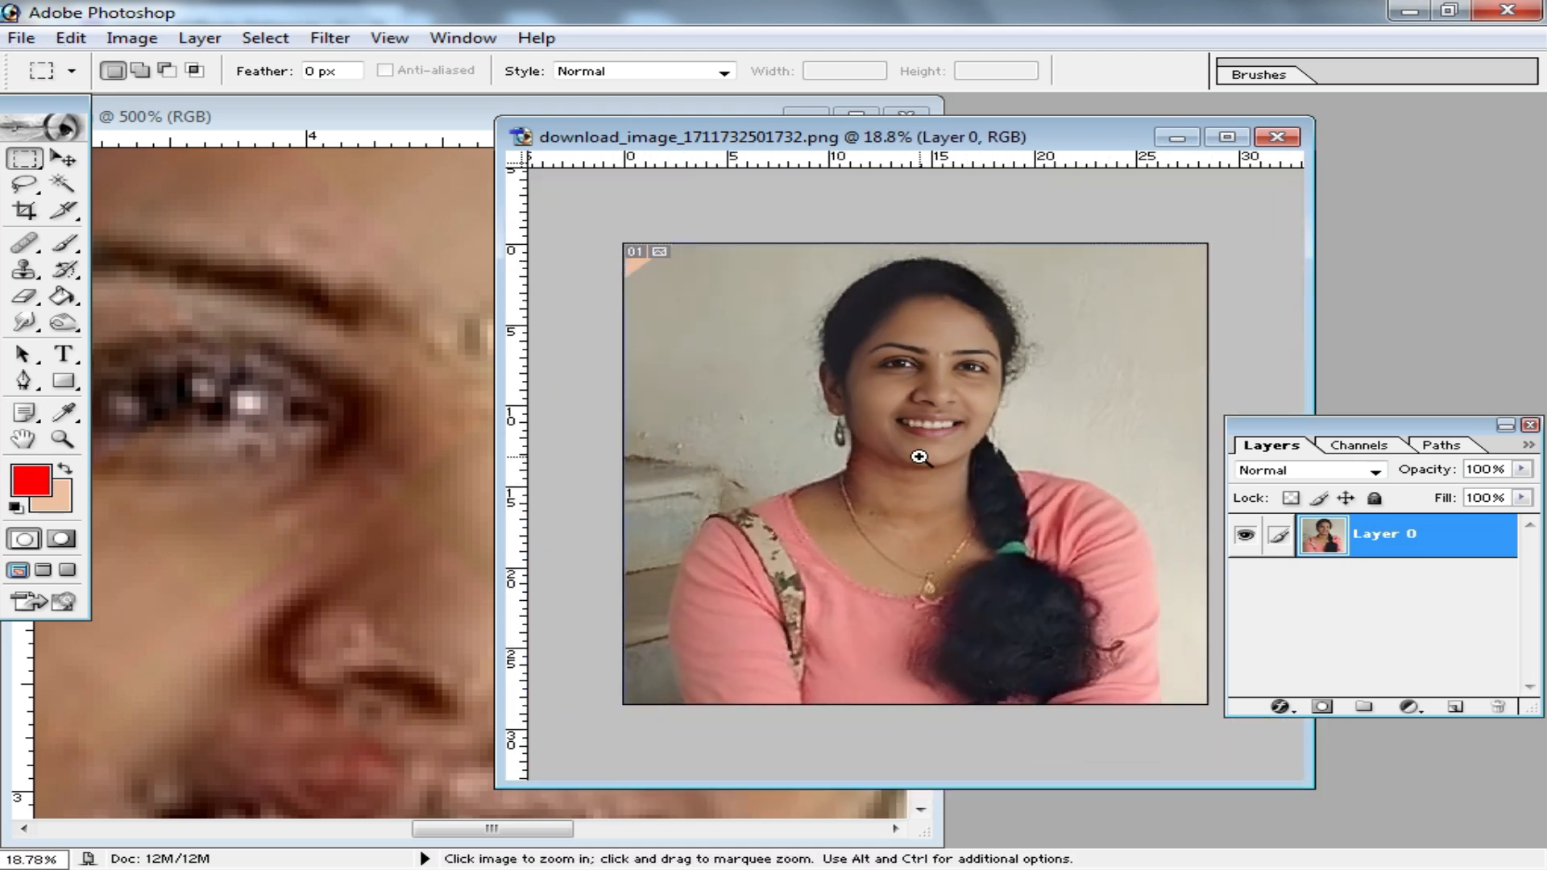
click(918, 457)
click(922, 452)
click(908, 421)
drag(889, 539, 967, 490)
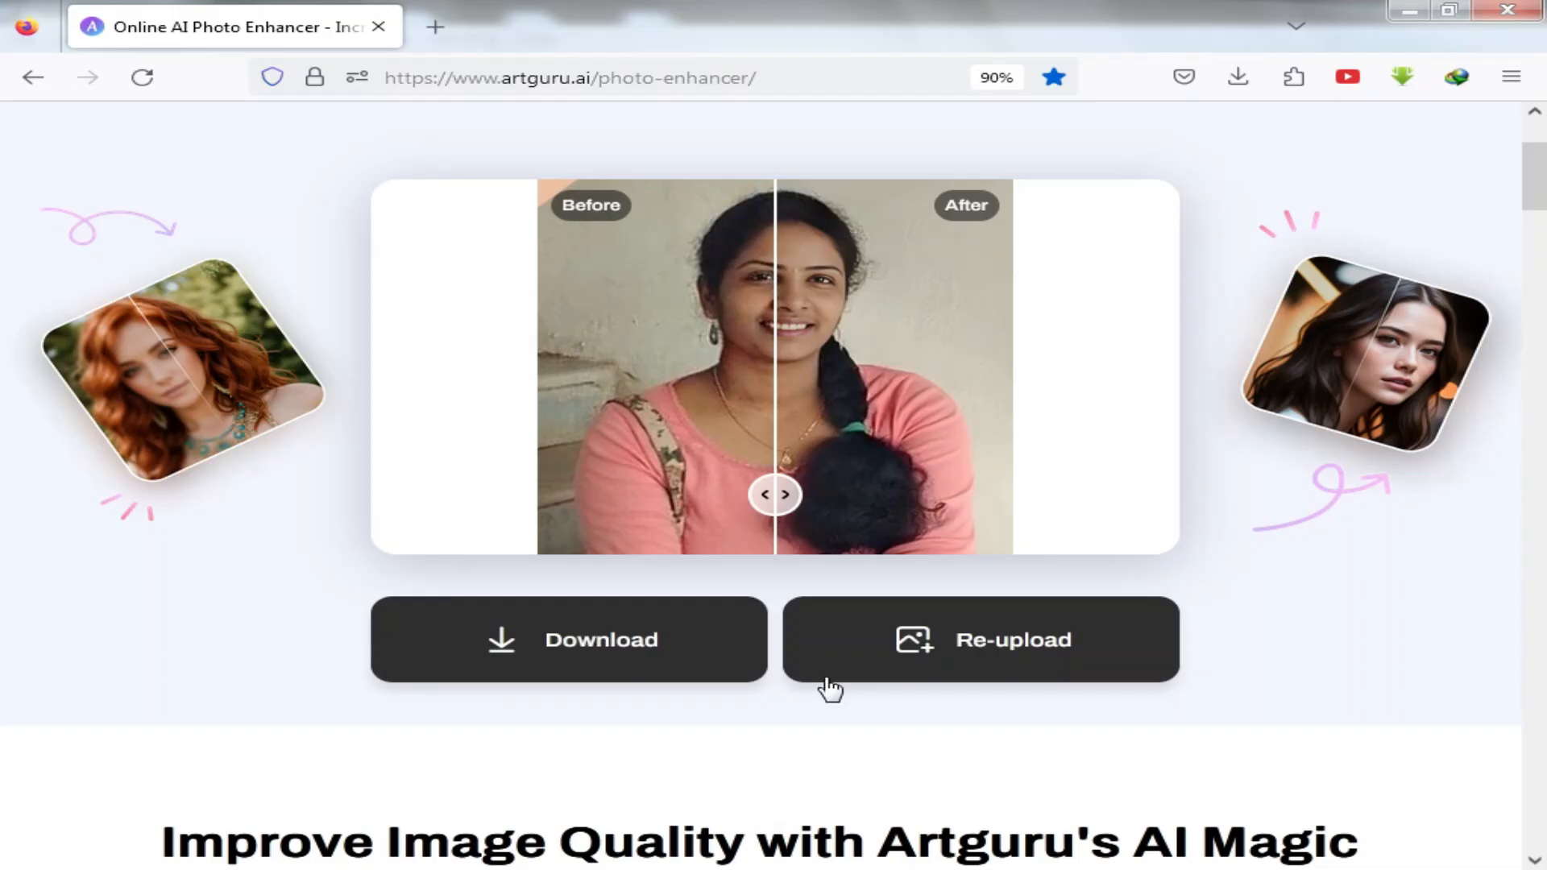
In Firefox, open the bookmarked PicWish Restore Old Photos page in a new tab and upload the 12 JPEG from the Desktop
click(435, 27)
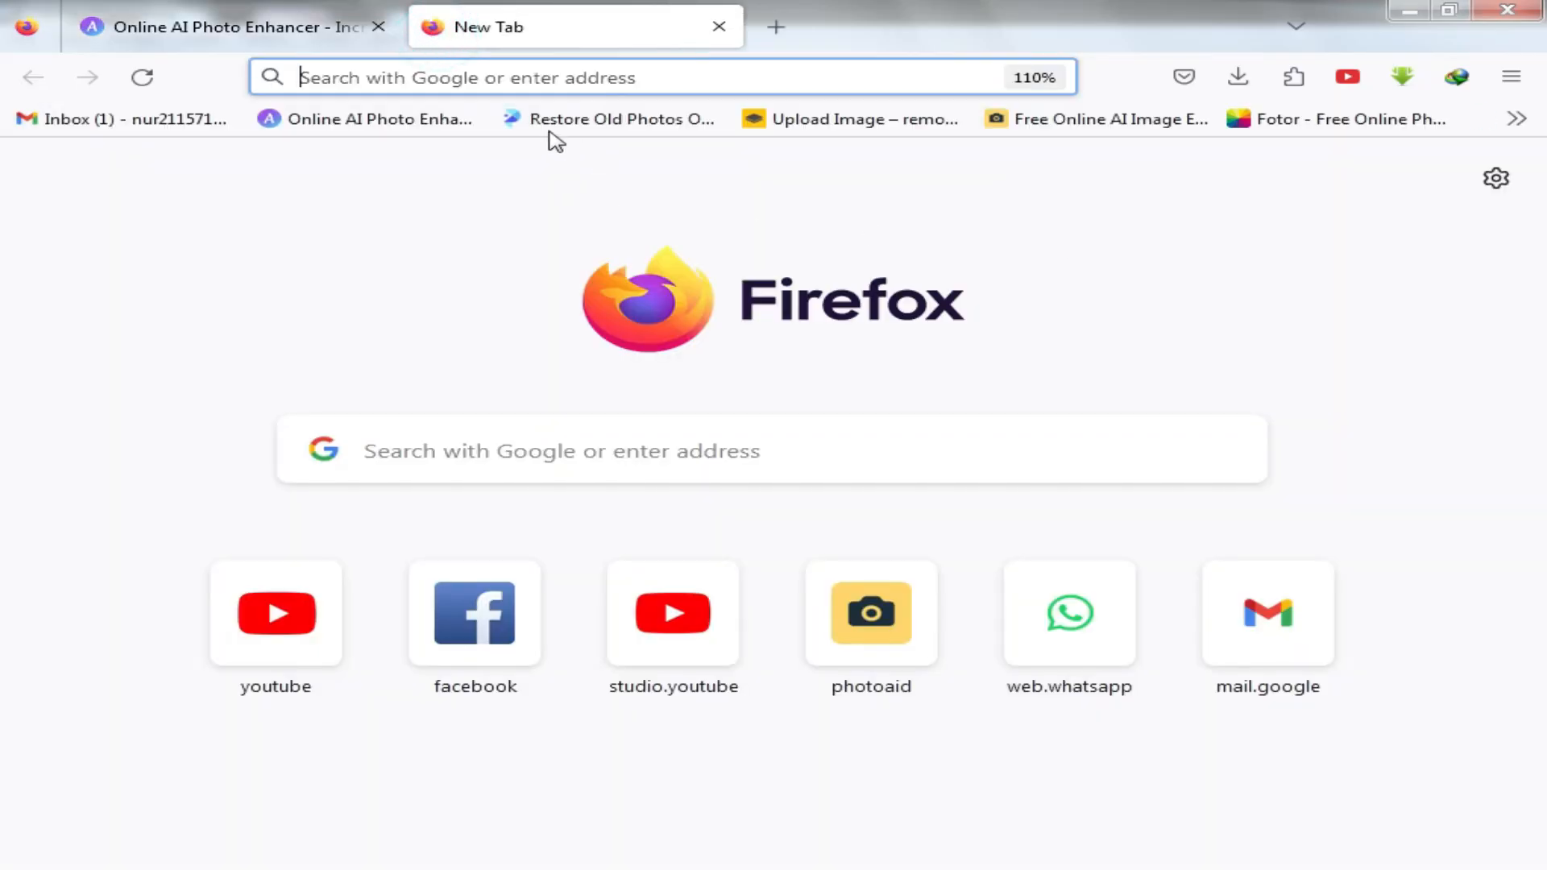
click(621, 129)
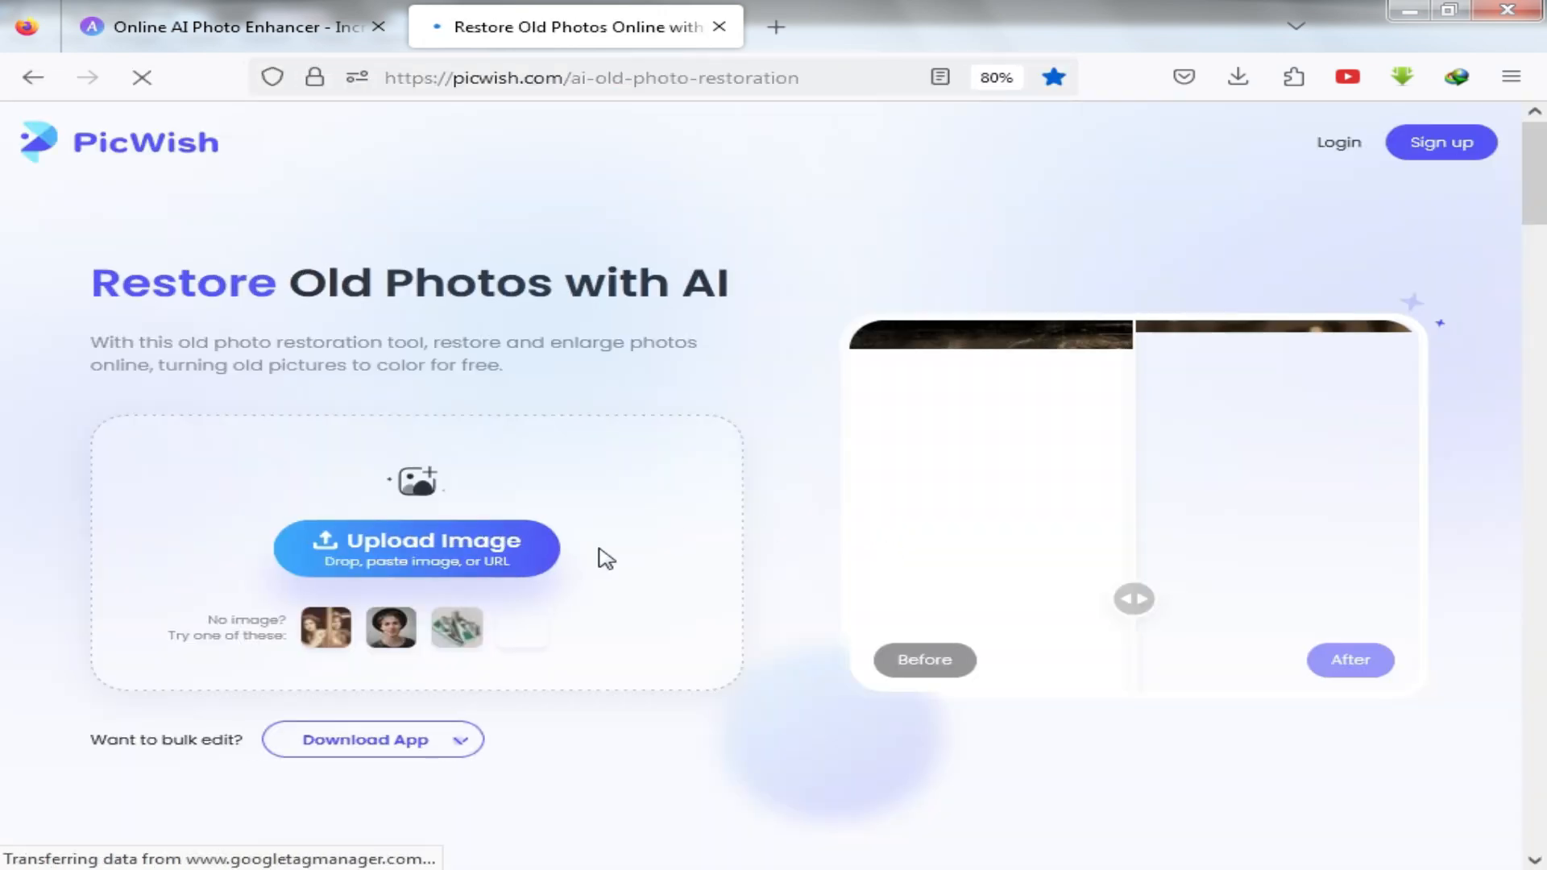
click(459, 550)
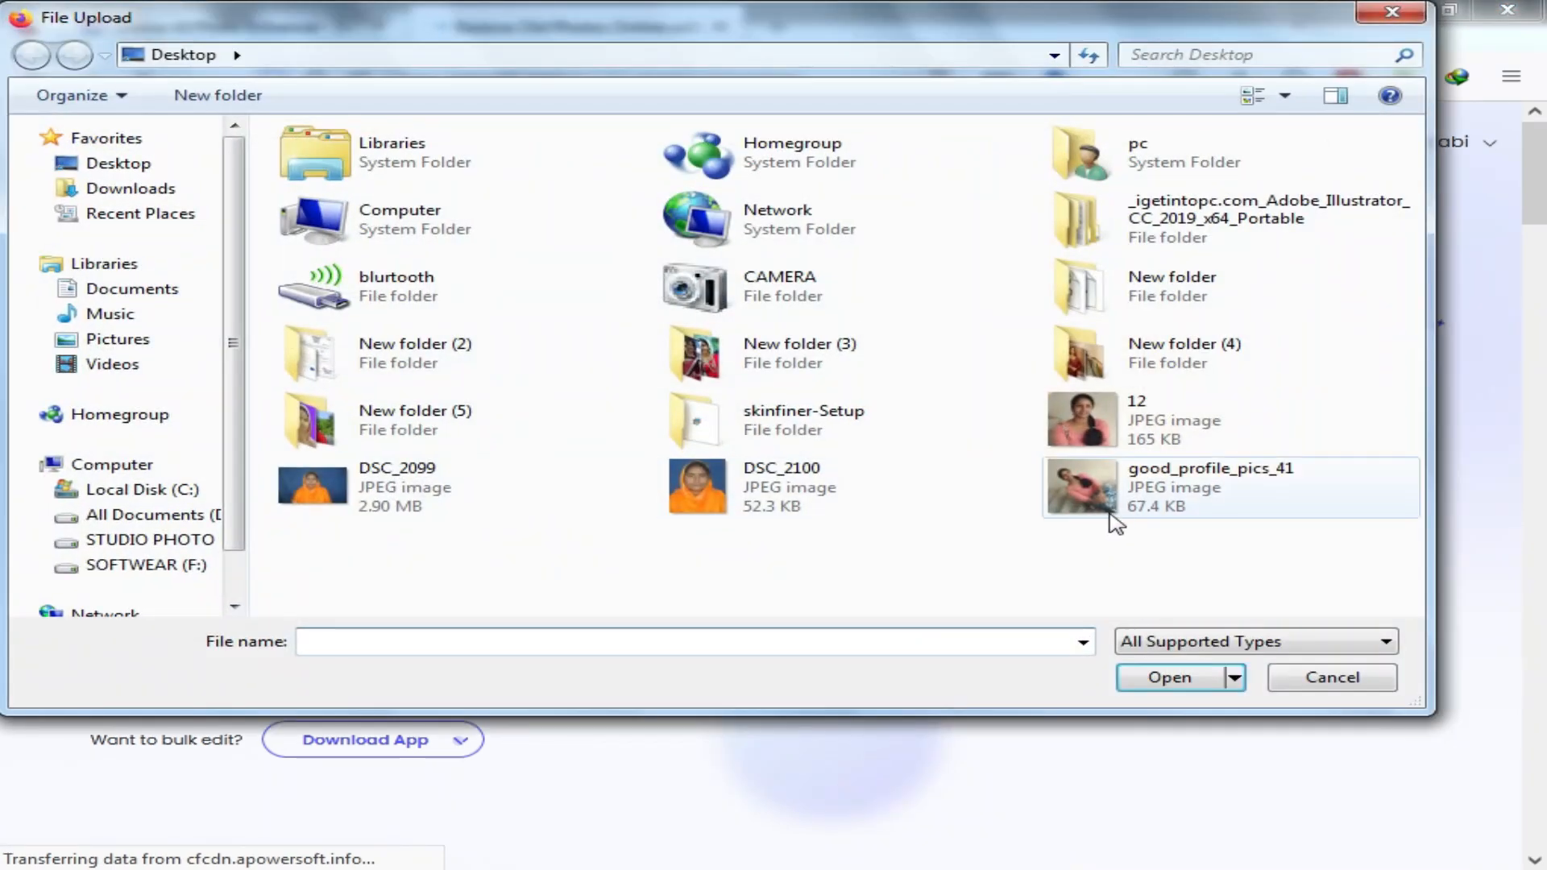
double_click(1104, 431)
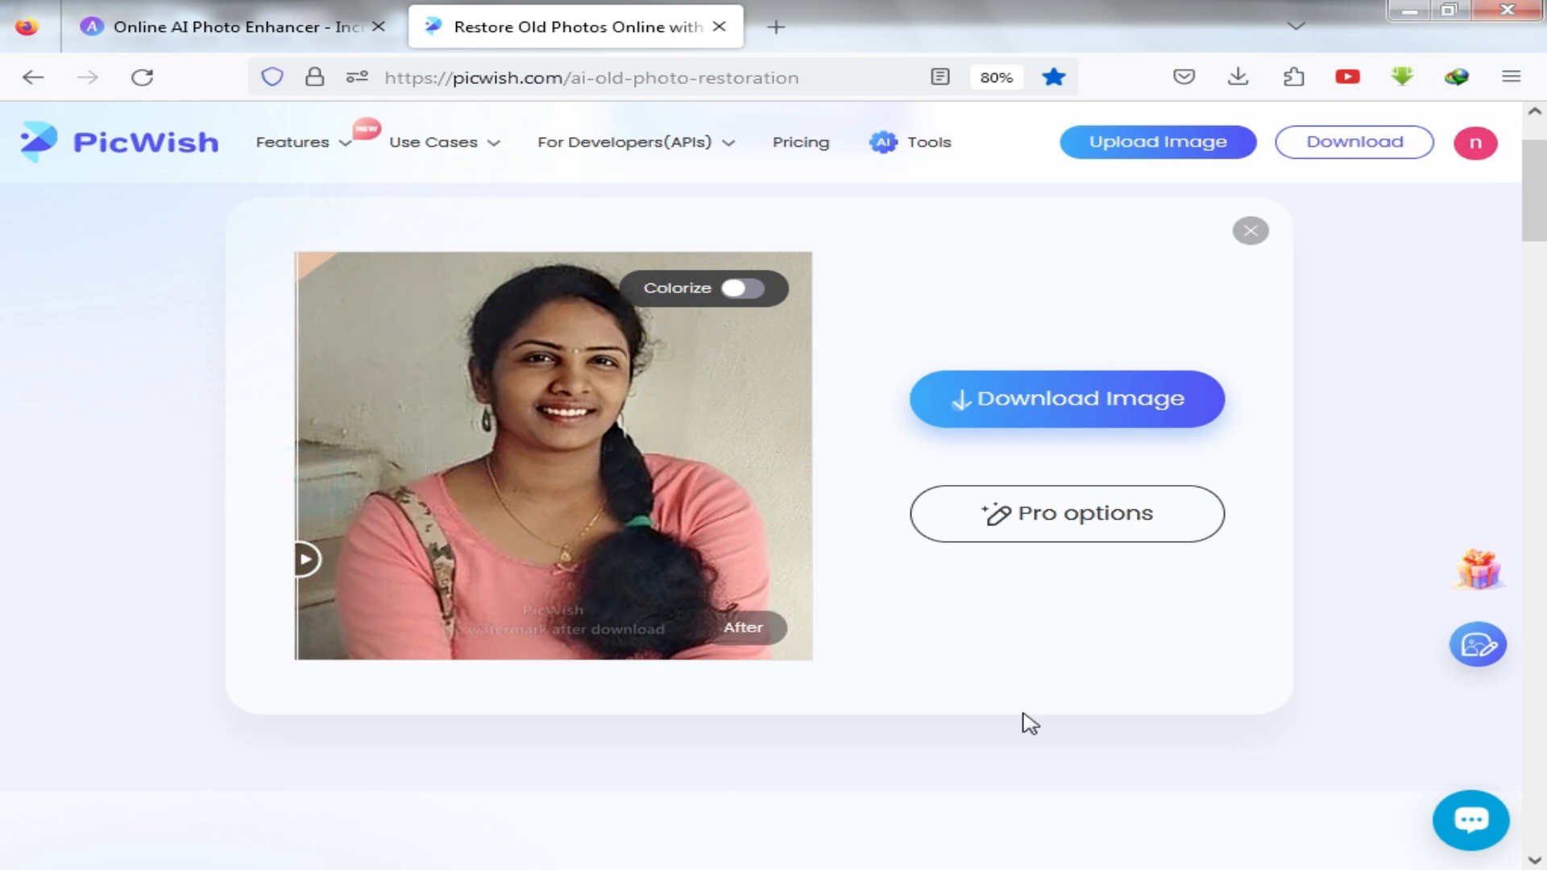
Download the restored photo as the free 1037 x 1037 px image
mouse_move(1036, 396)
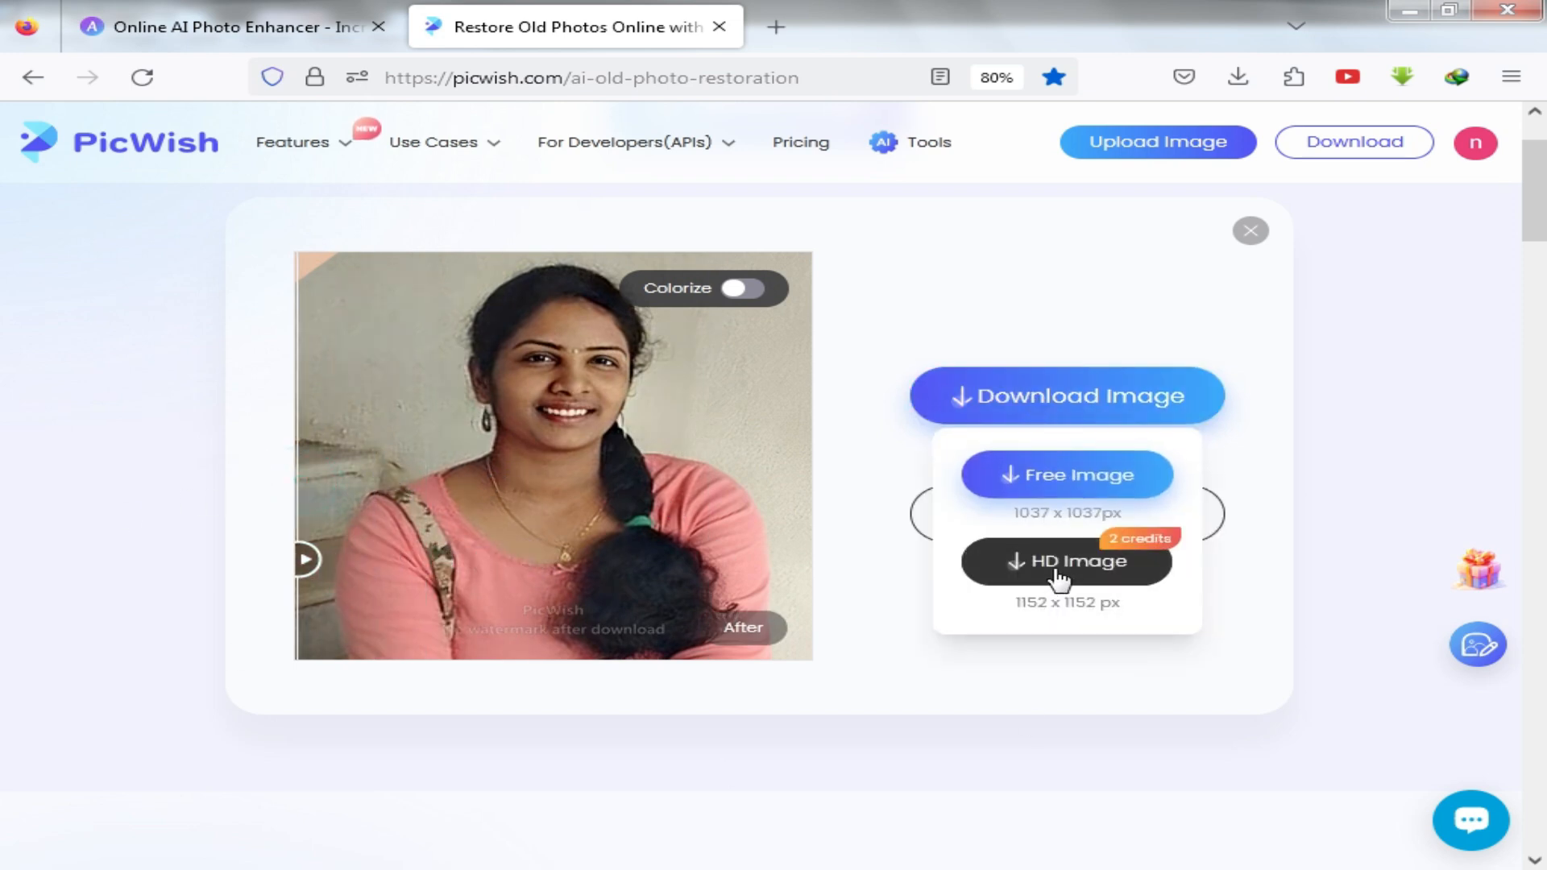
click(1054, 475)
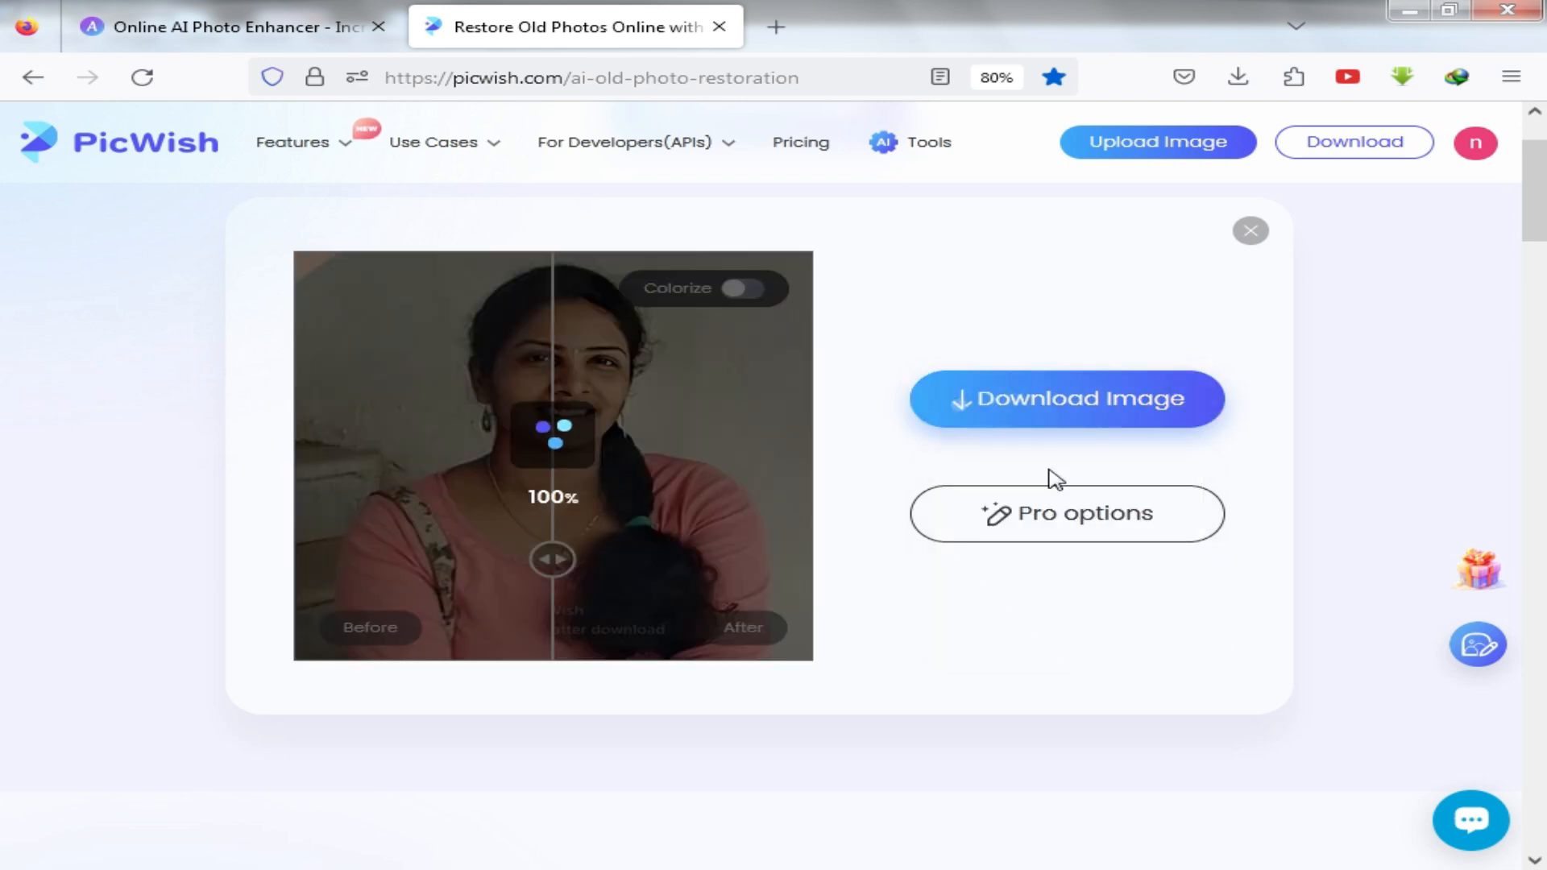
Open the PicWish-restored 12.jpg in Photoshop and examine the face and necklace up close
drag(670, 156, 656, 869)
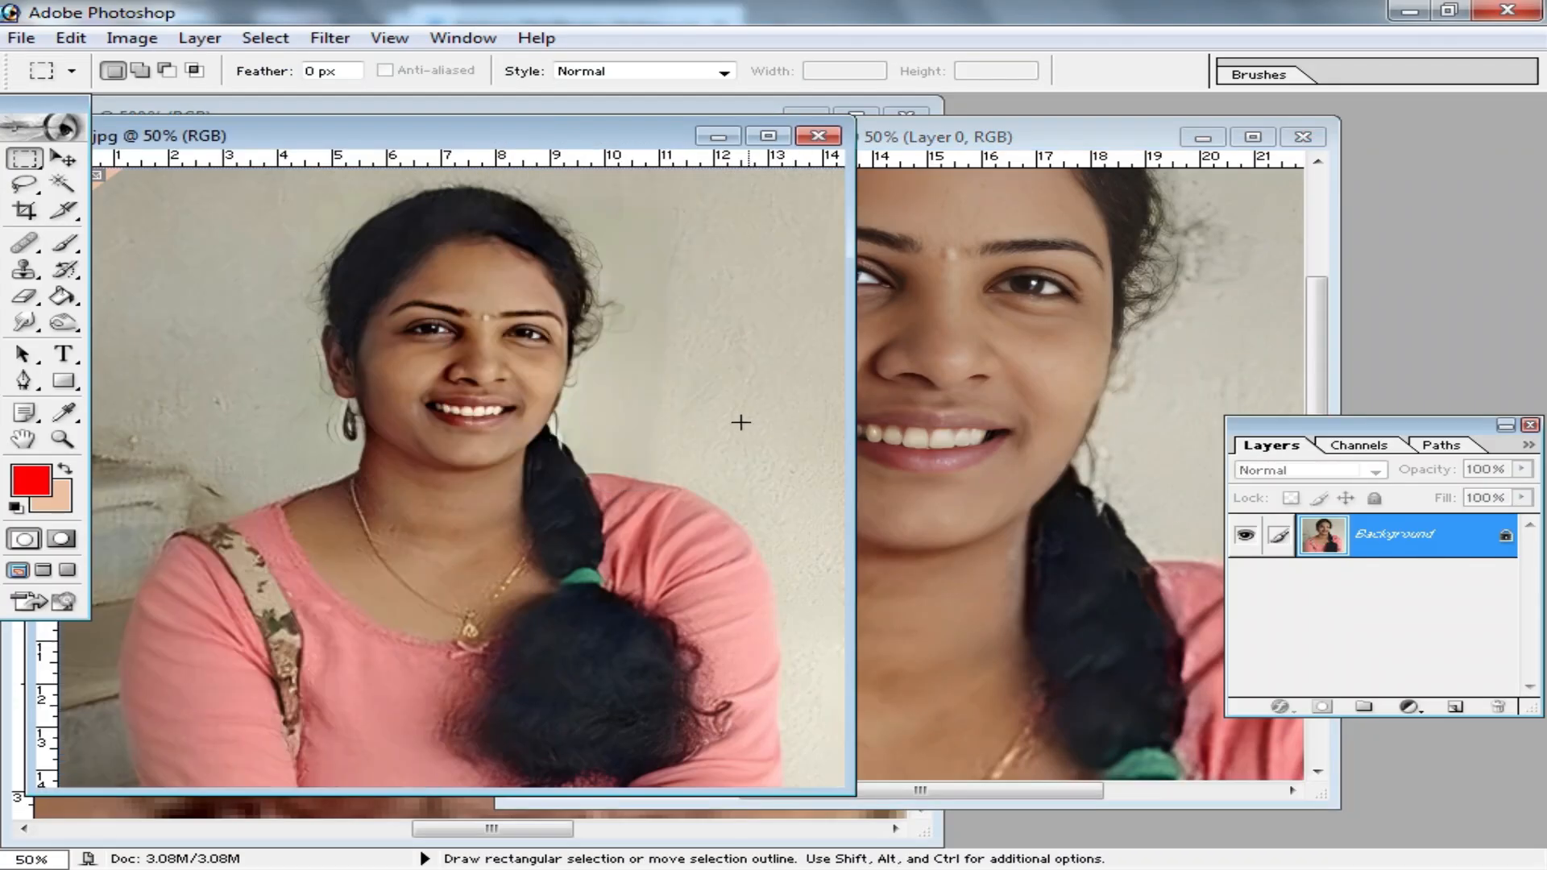
ctrl+click(471, 393)
ctrl+click(528, 461)
ctrl+click(514, 479)
ctrl+click(514, 479)
drag(452, 618, 624, 322)
drag(508, 608, 701, 421)
alt+click(546, 510)
alt+click(546, 509)
alt+click(544, 508)
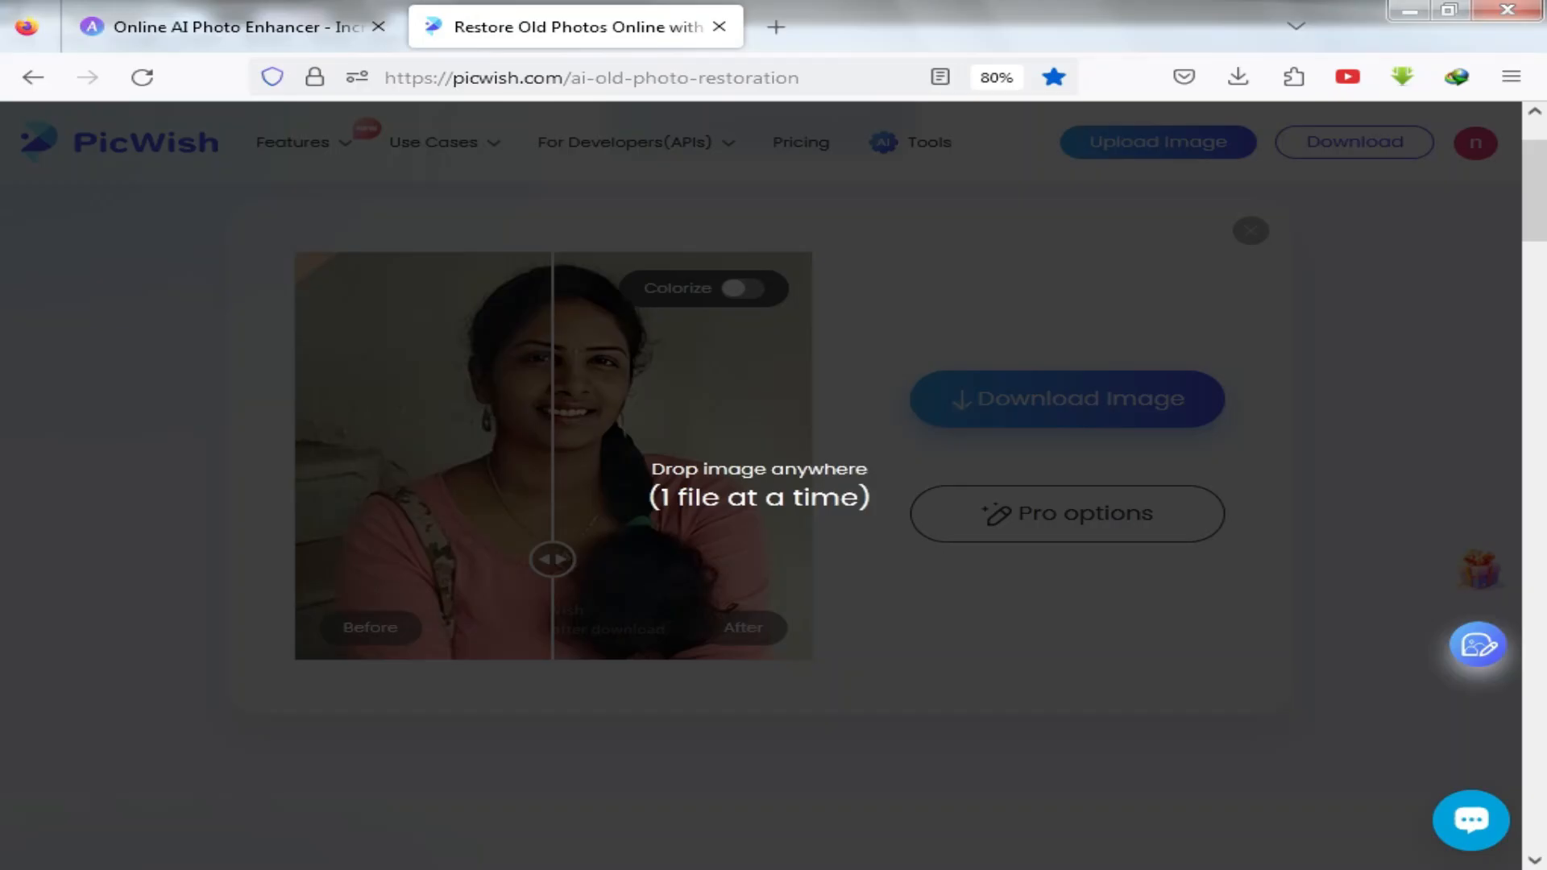
In Firefox, open the bookmarked PhotoAid Free Online AI Image Enlarger in a new tab and upload the 12 JPEG from the Desktop
click(776, 27)
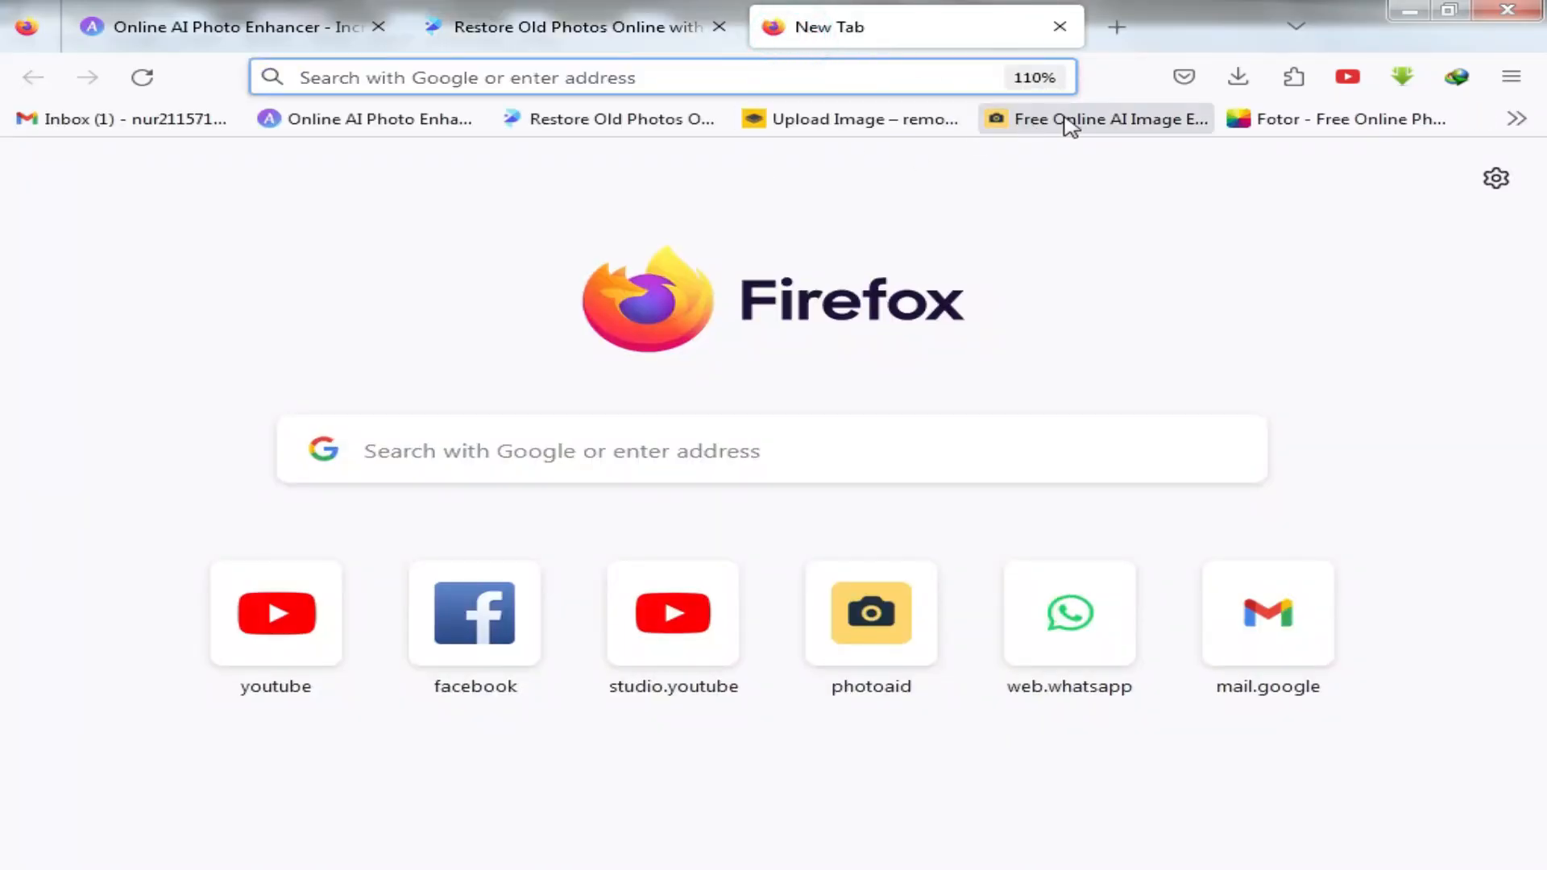
click(1098, 124)
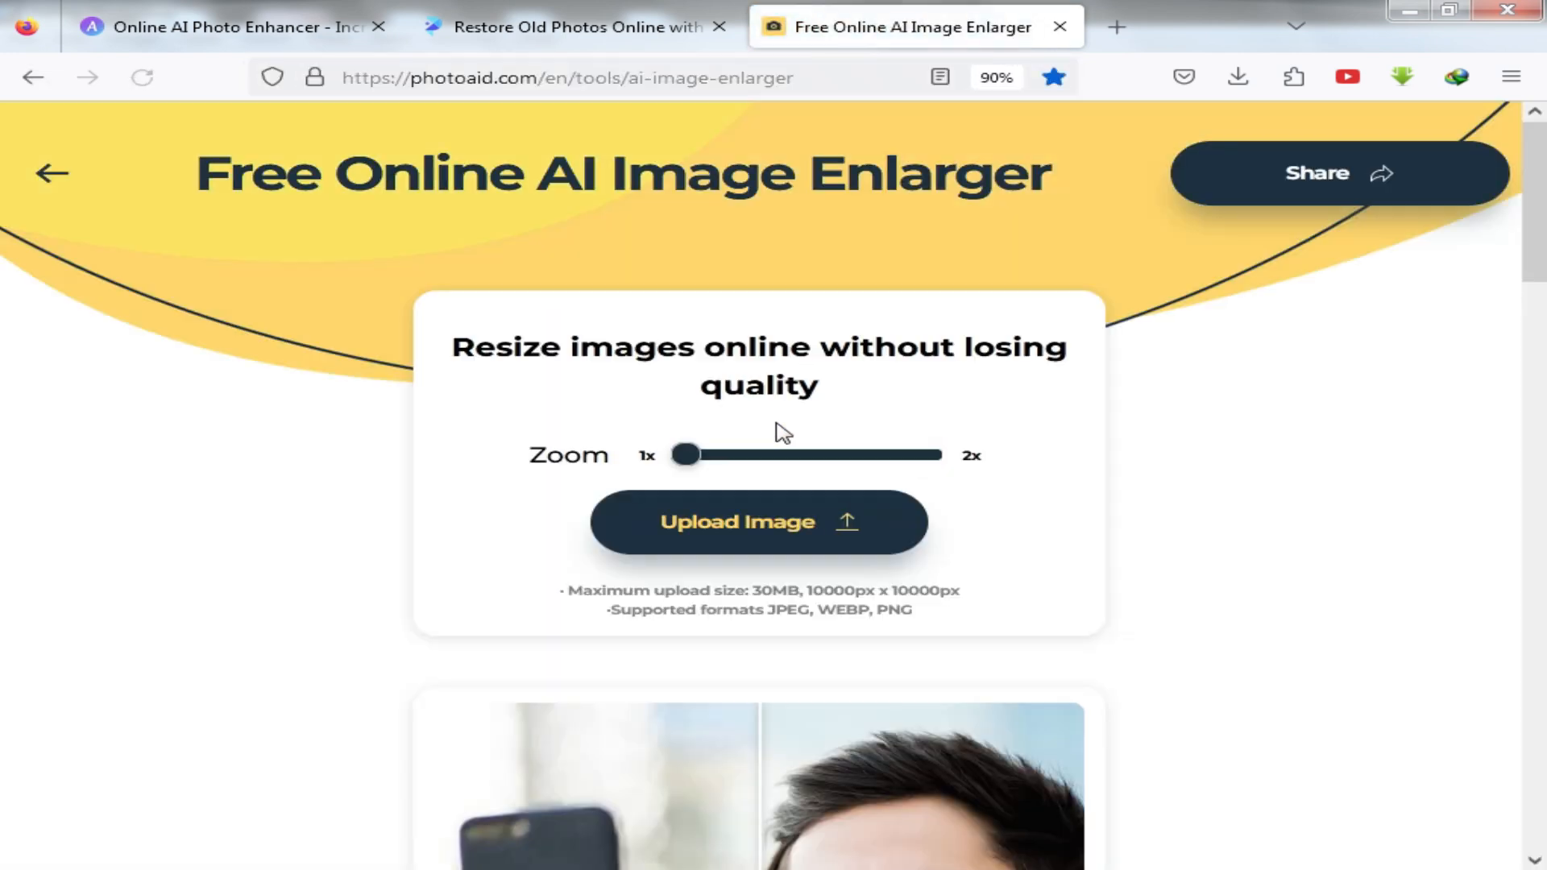
scroll(806, 431, down, 4)
scroll(789, 330, up, 1)
click(751, 286)
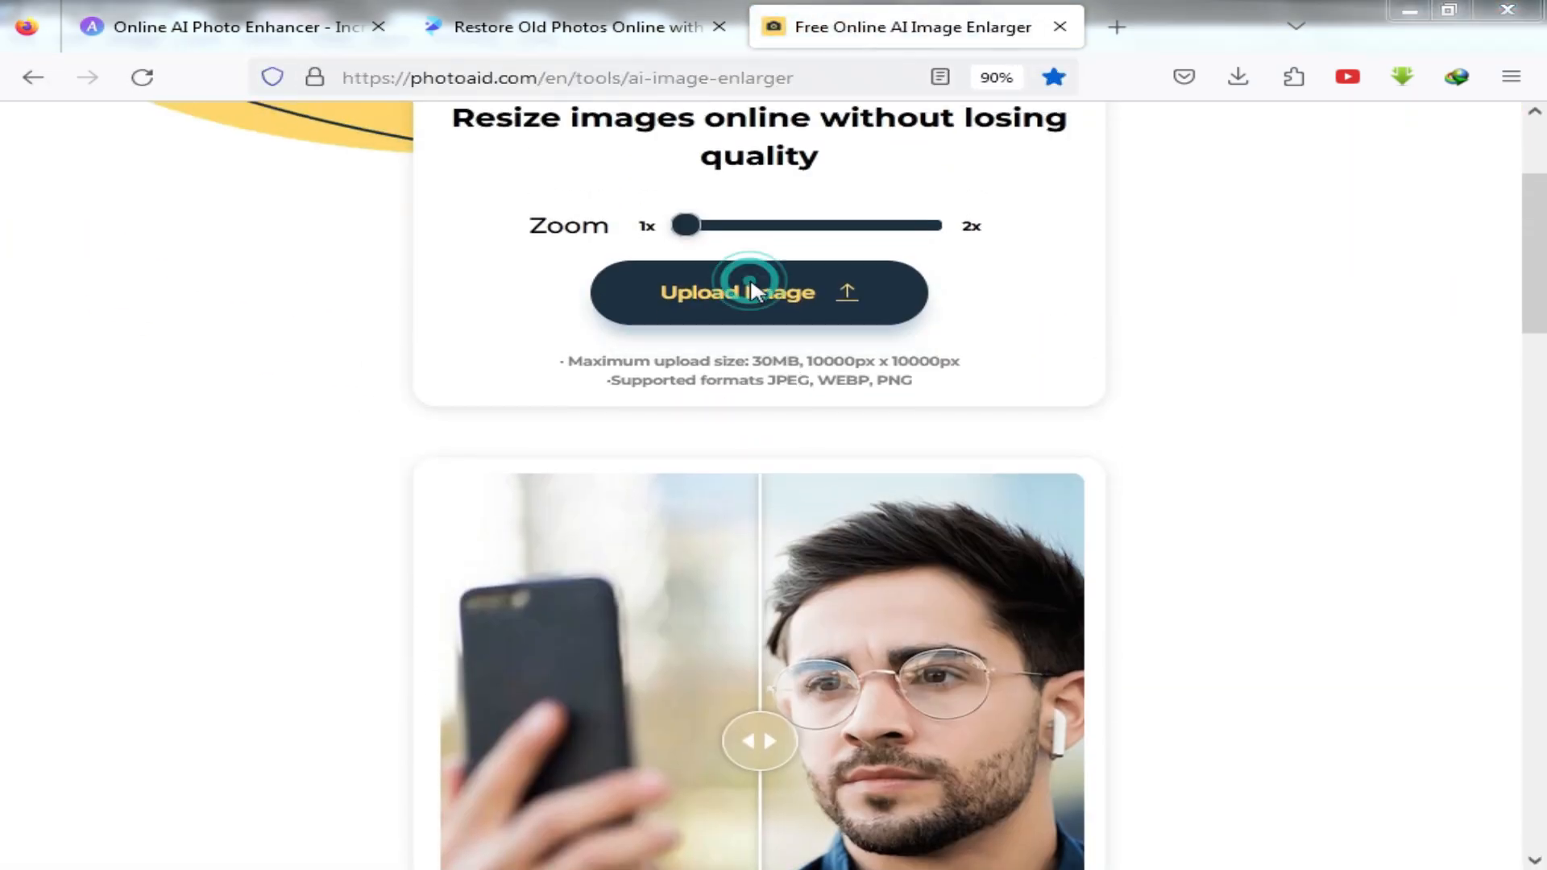
click(118, 164)
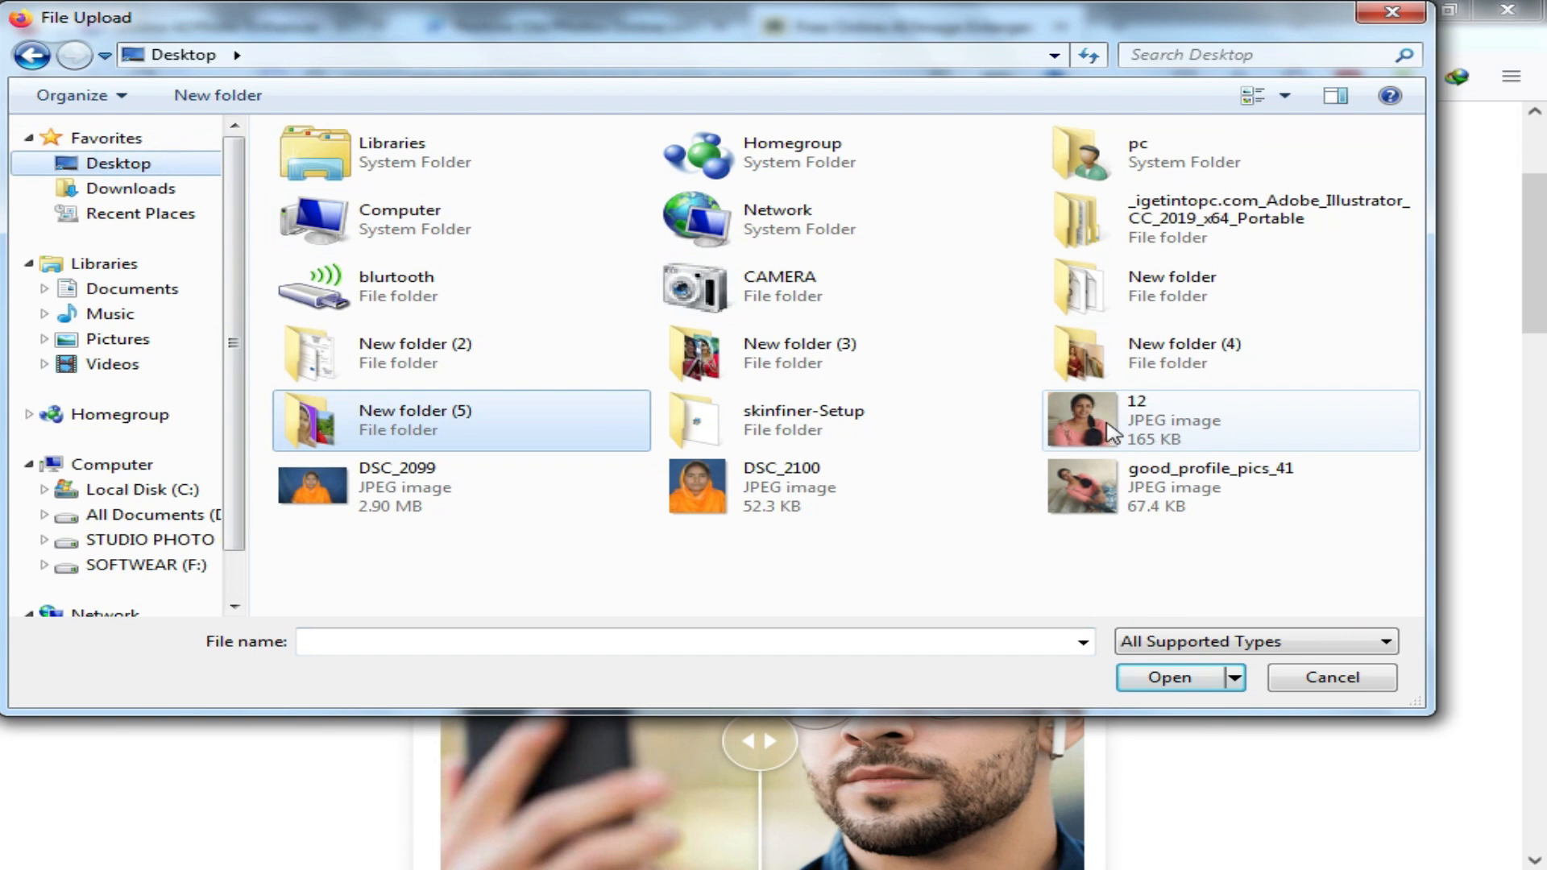
double_click(1110, 431)
Compare the before and after preview of the enlarged portrait and download the result
scroll(887, 591, down, 3)
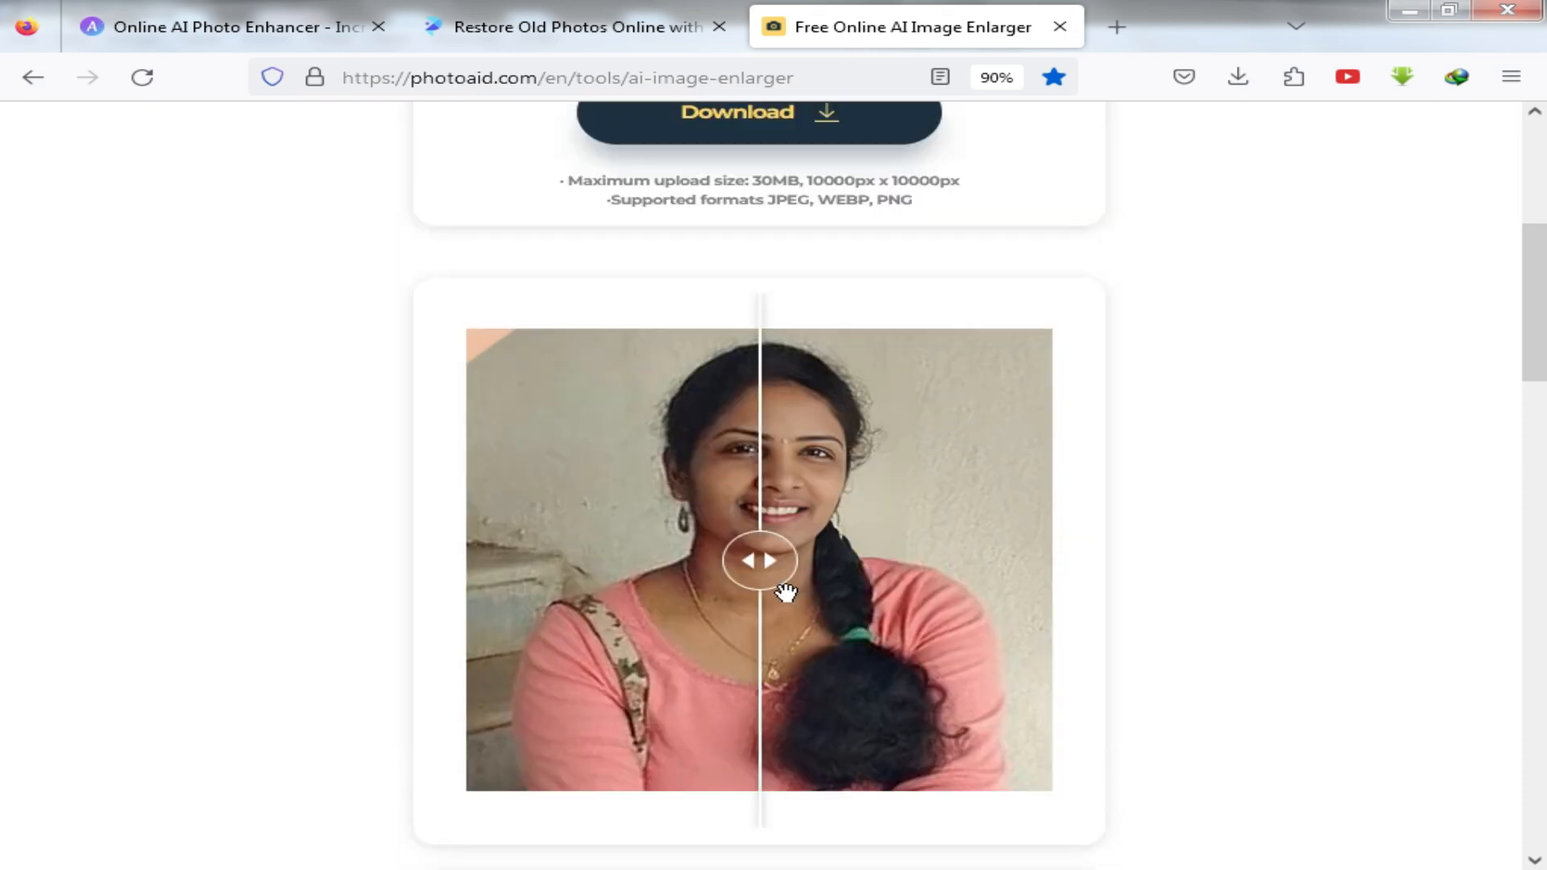
scroll(839, 424, up, 3)
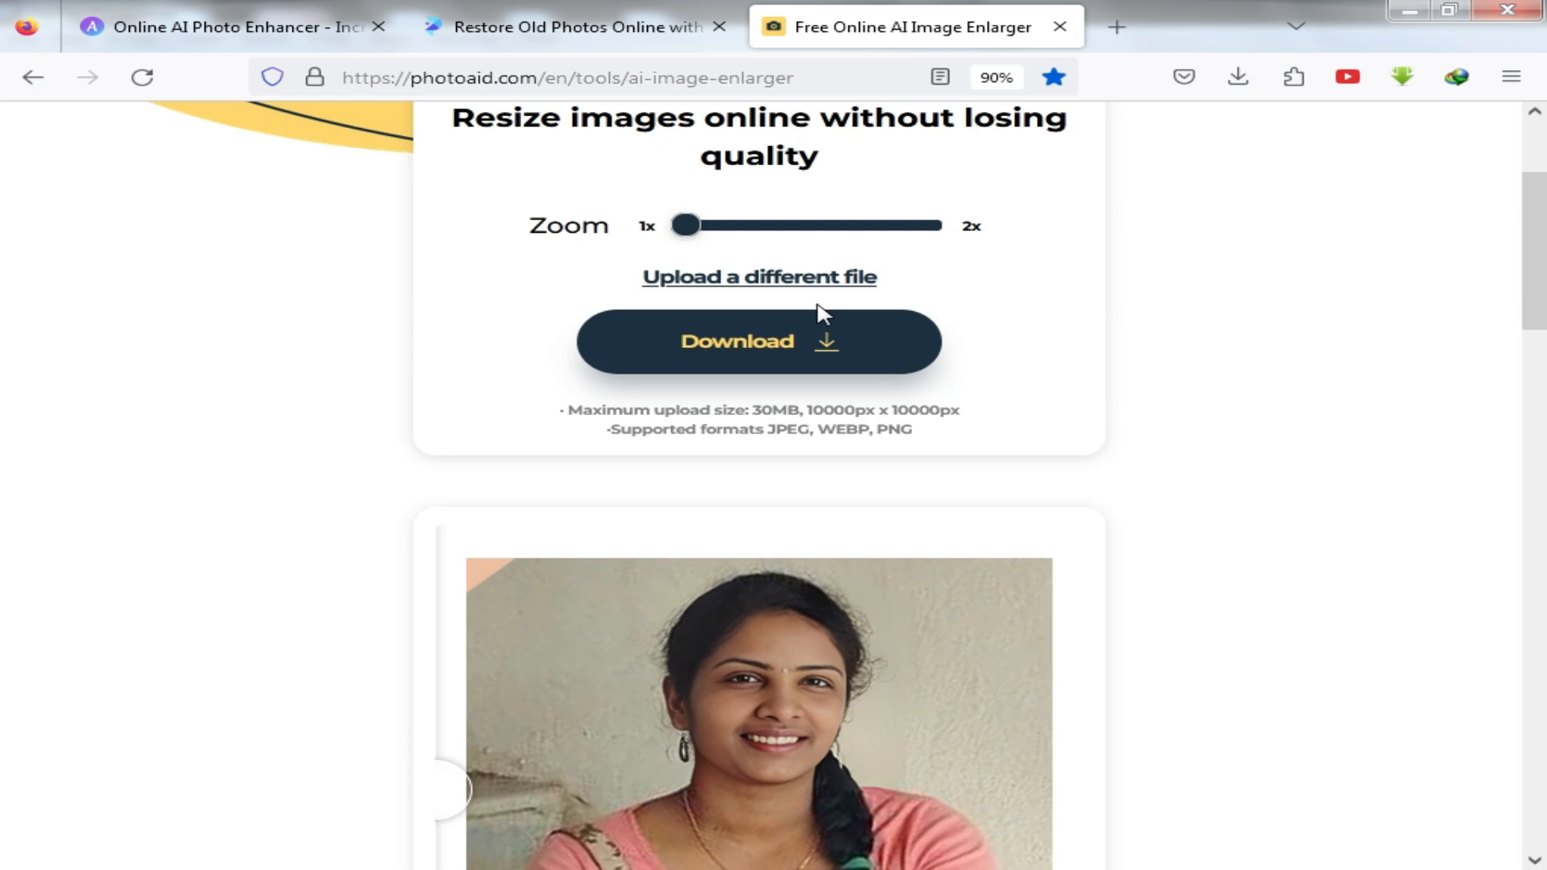
click(796, 342)
Open the downloaded 12-photoaidcom-2x-ai-zoom.jpg in a new browser tab and save it to the Desktop as a PNG image
click(1117, 27)
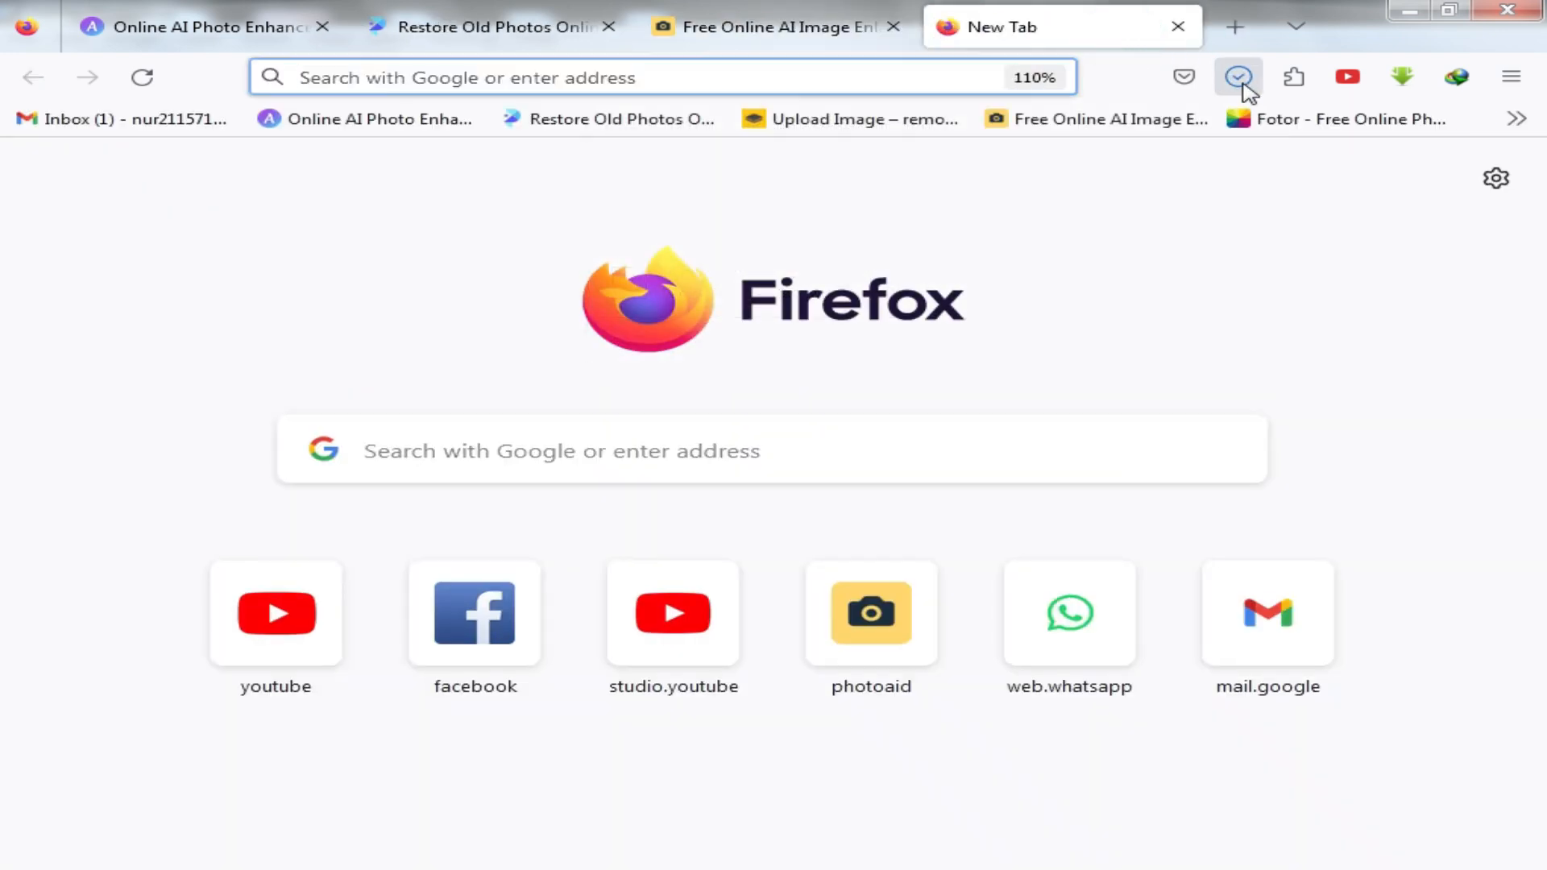
click(1238, 76)
drag(772, 150, 581, 239)
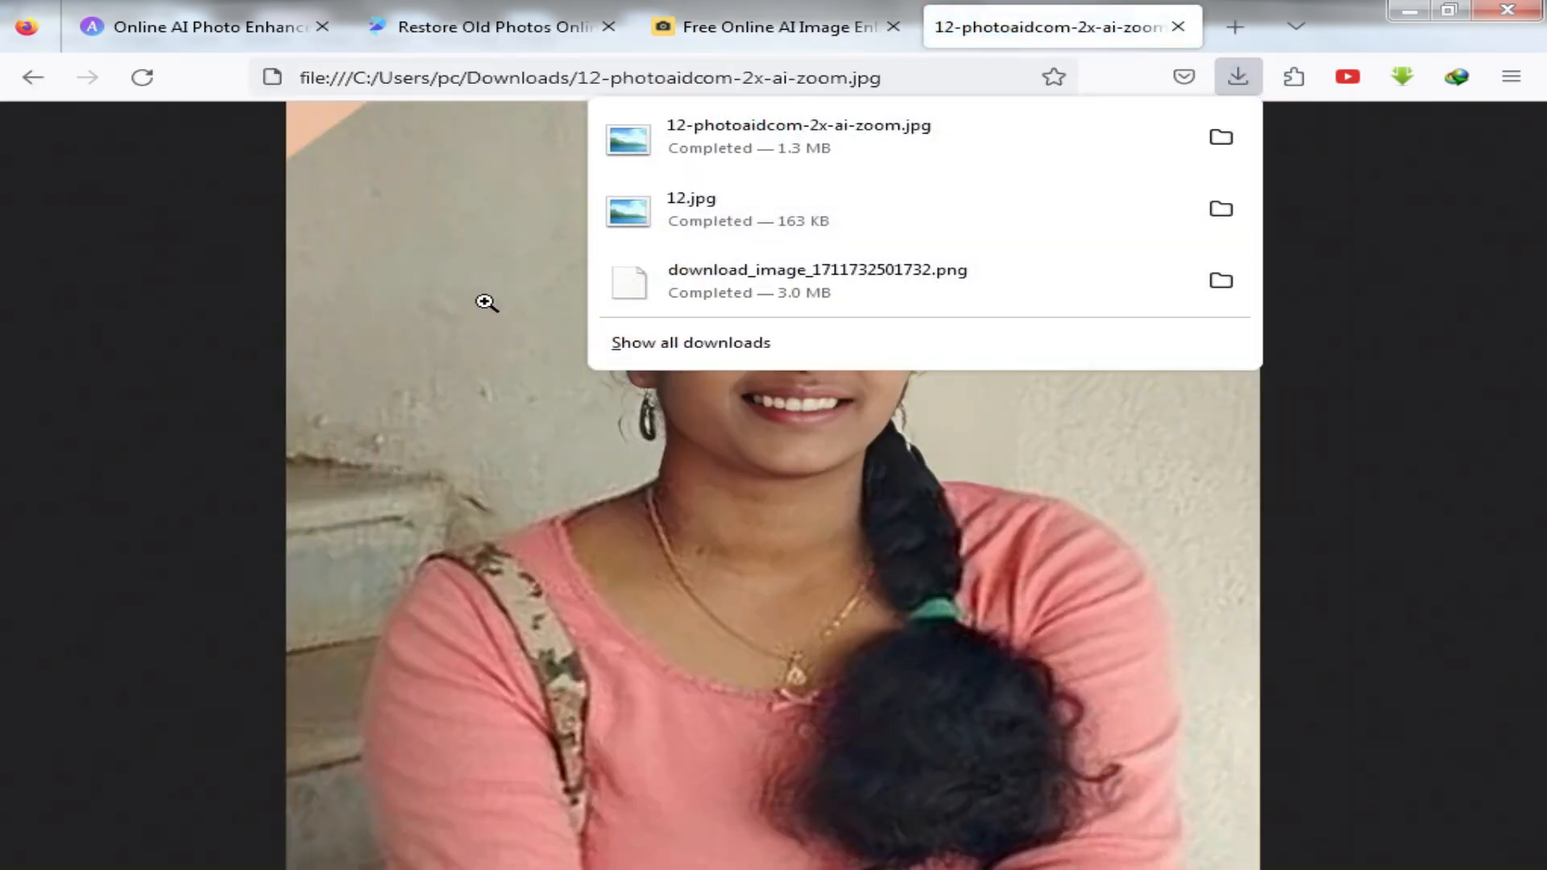
right_click(483, 300)
click(604, 320)
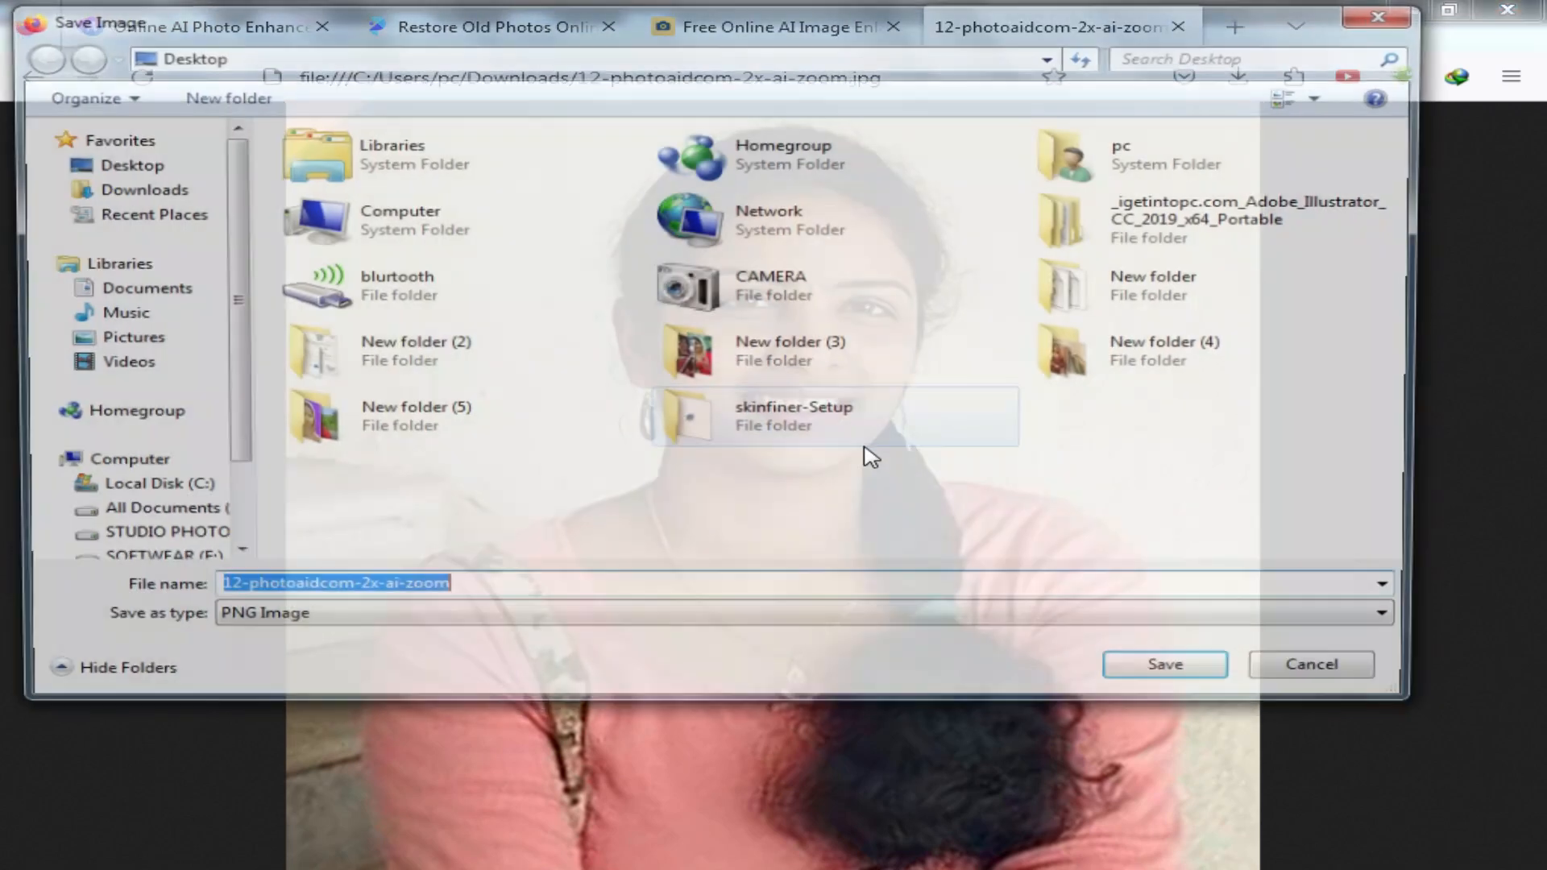
click(1176, 668)
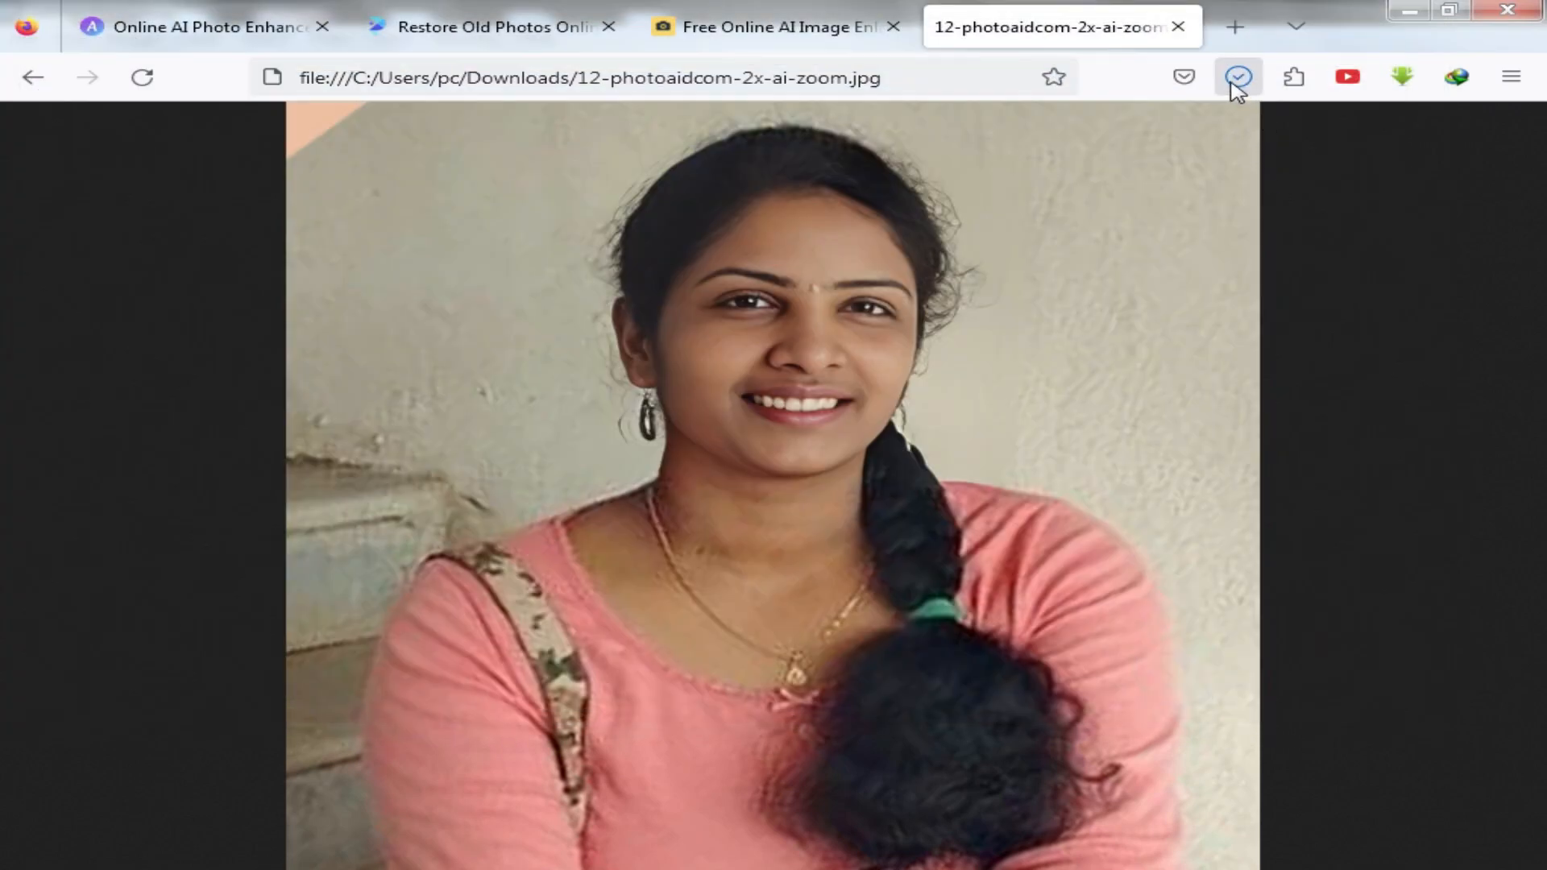
Open 12-photoaidcom-2x-ai-zoom.png in Photoshop, examine the face at 200%, and move its window aside
click(1237, 77)
drag(760, 132, 615, 829)
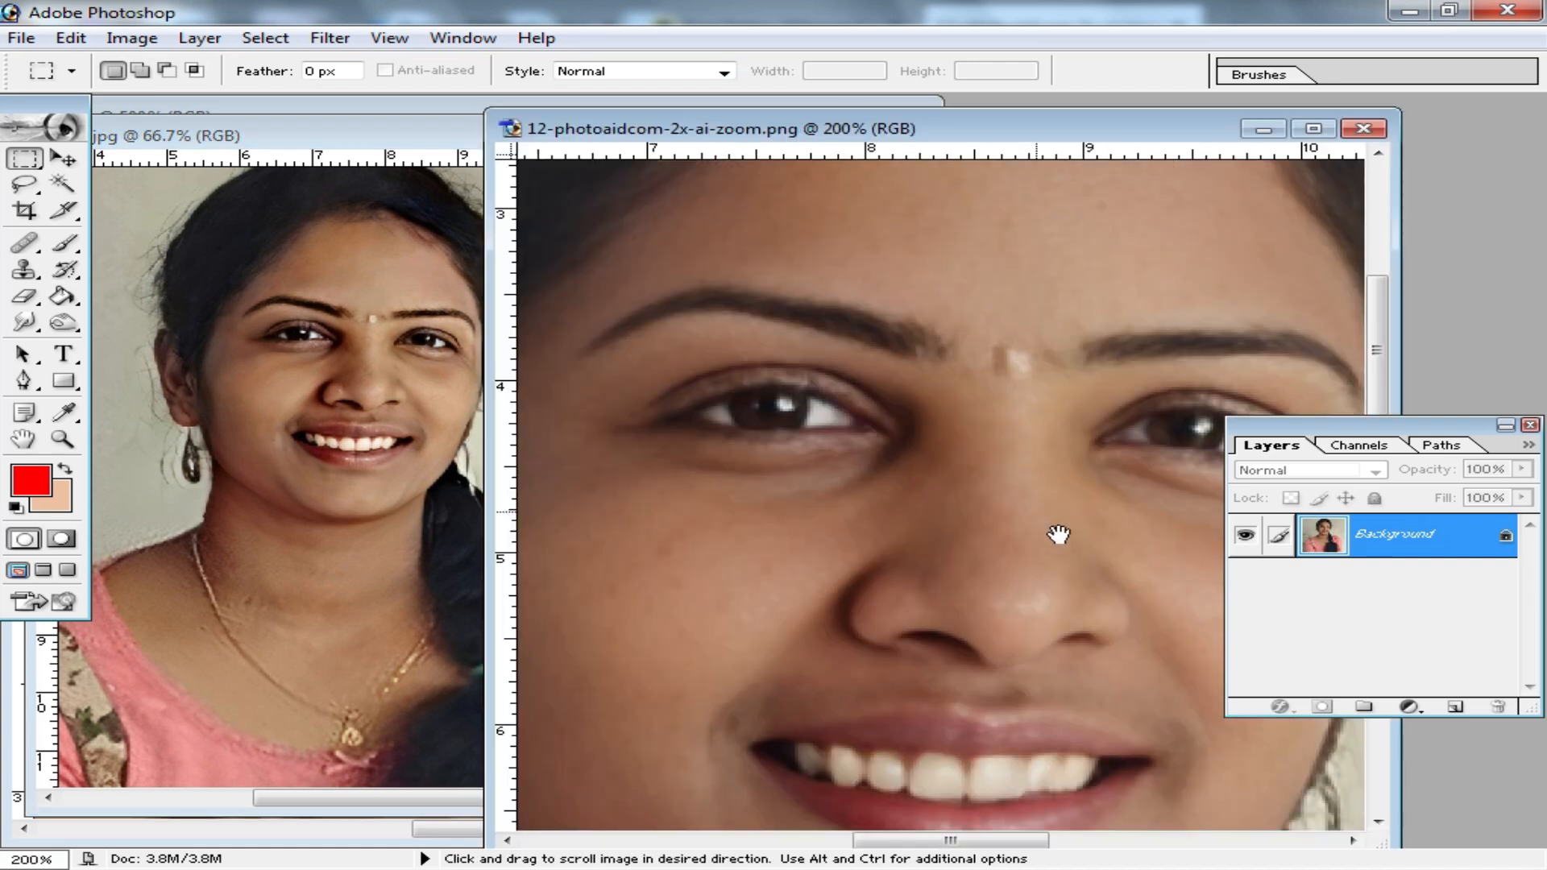
drag(1070, 582, 1124, 448)
drag(1053, 121, 1110, 418)
alt+click(930, 457)
alt+click(929, 457)
Examine the nose and mouth of the PicWish-restored 12.jpg at 200% and move its window out of the way
click(359, 390)
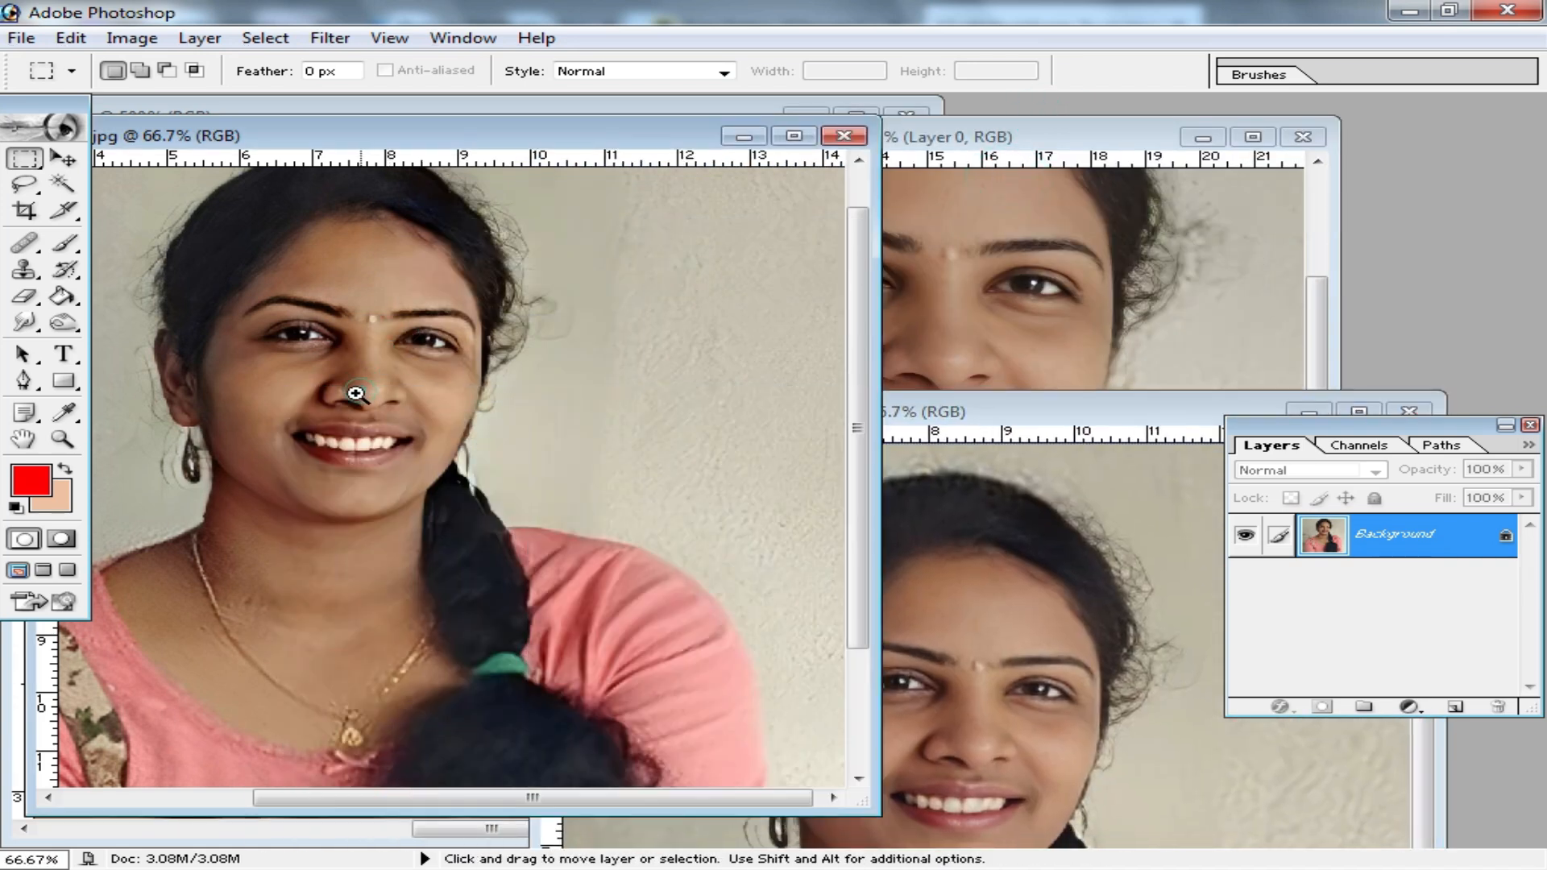
ctrl+click(351, 394)
ctrl+click(349, 395)
ctrl+click(349, 394)
drag(560, 501, 460, 152)
drag(615, 598, 413, 369)
alt+click(654, 562)
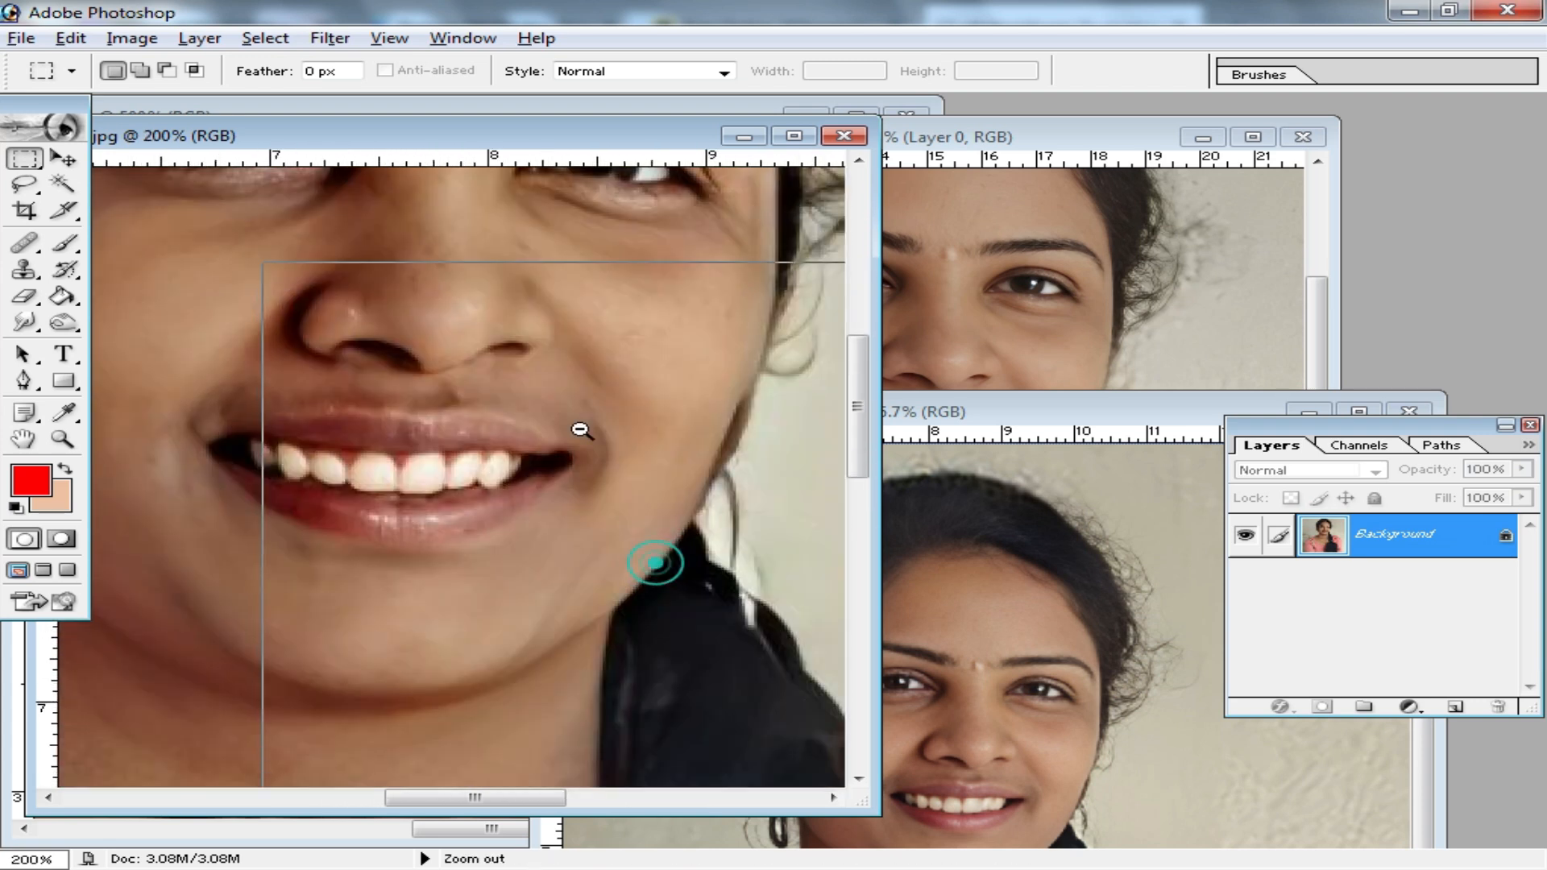
alt+click(580, 430)
drag(613, 131, 401, 527)
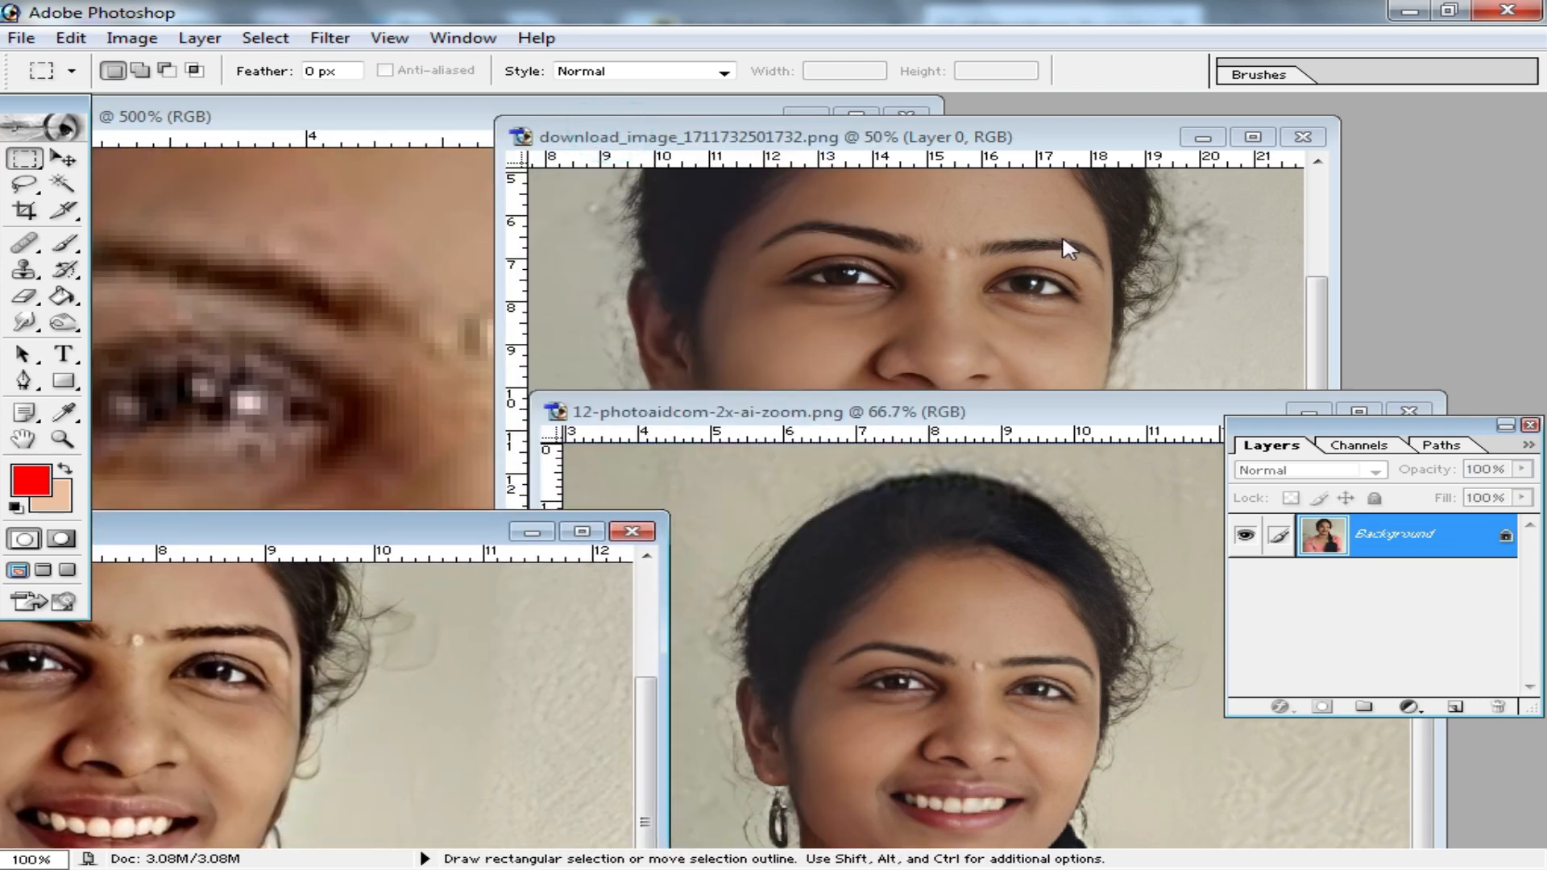
Maximize download_image_1711732501732.png and examine the eyes, nose and mouth at 200%, plus the overall portrait
click(1062, 236)
double_click(1062, 145)
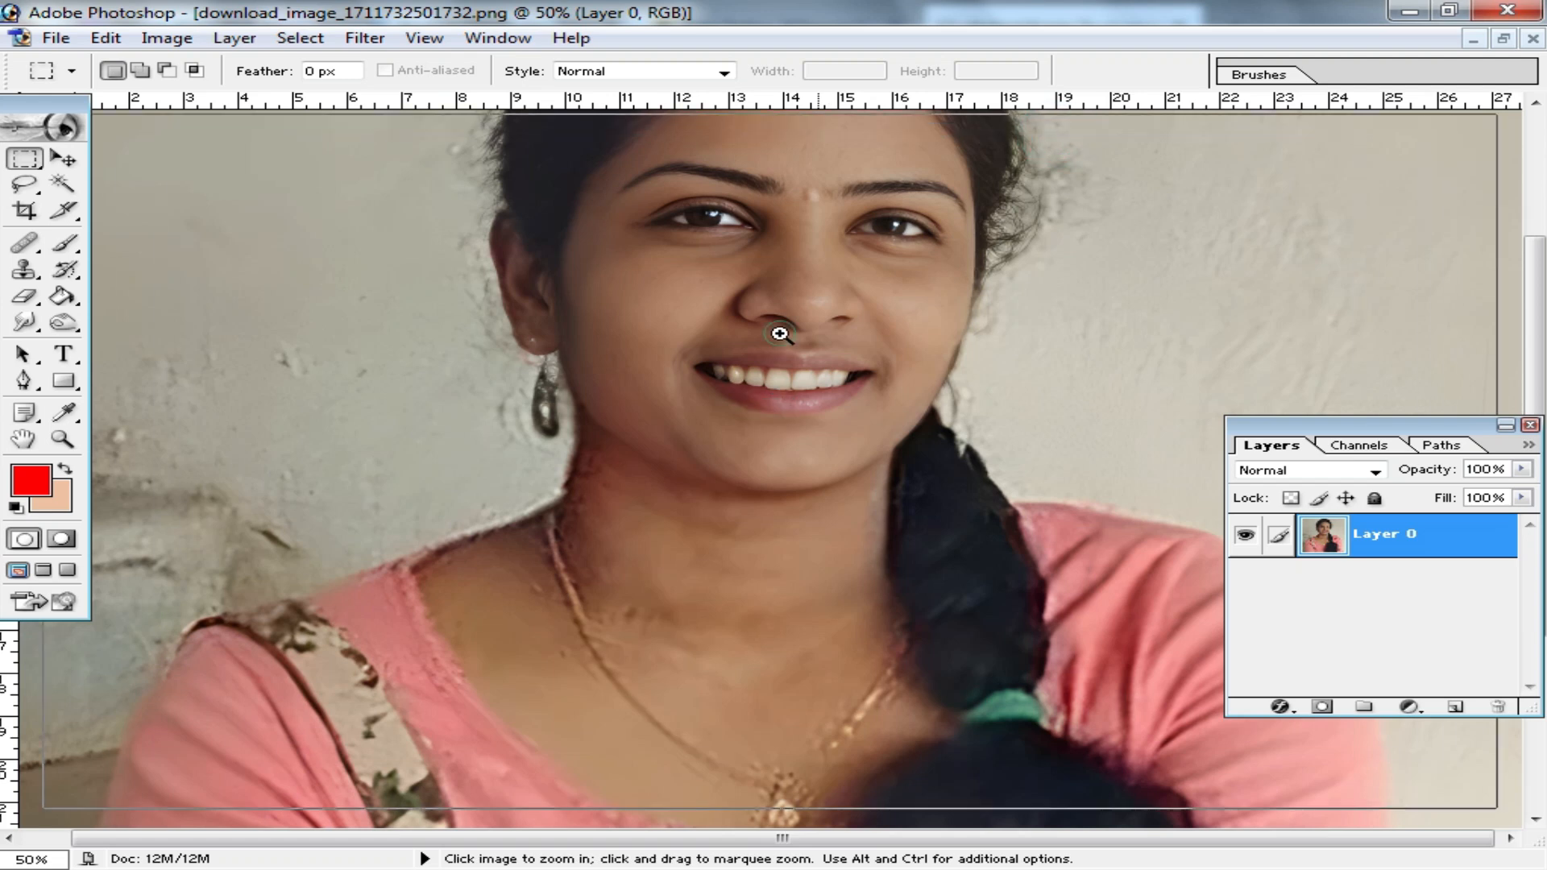
ctrl+click(787, 322)
ctrl+click(873, 504)
drag(881, 390, 856, 507)
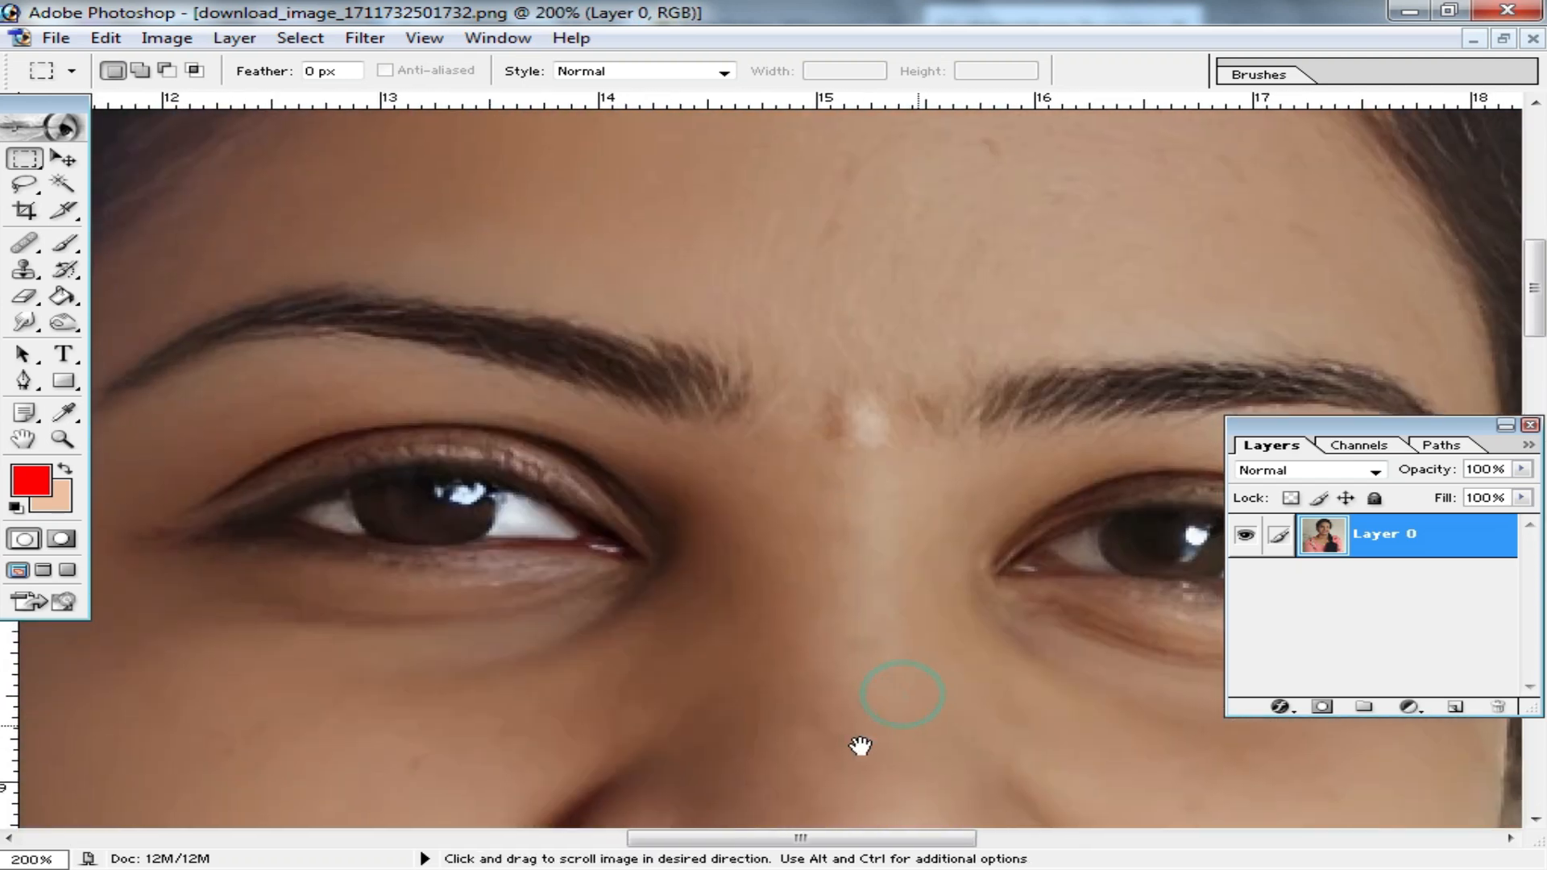
drag(860, 742, 884, 403)
drag(859, 625, 877, 396)
drag(831, 651, 856, 432)
alt+click(811, 527)
alt+click(811, 522)
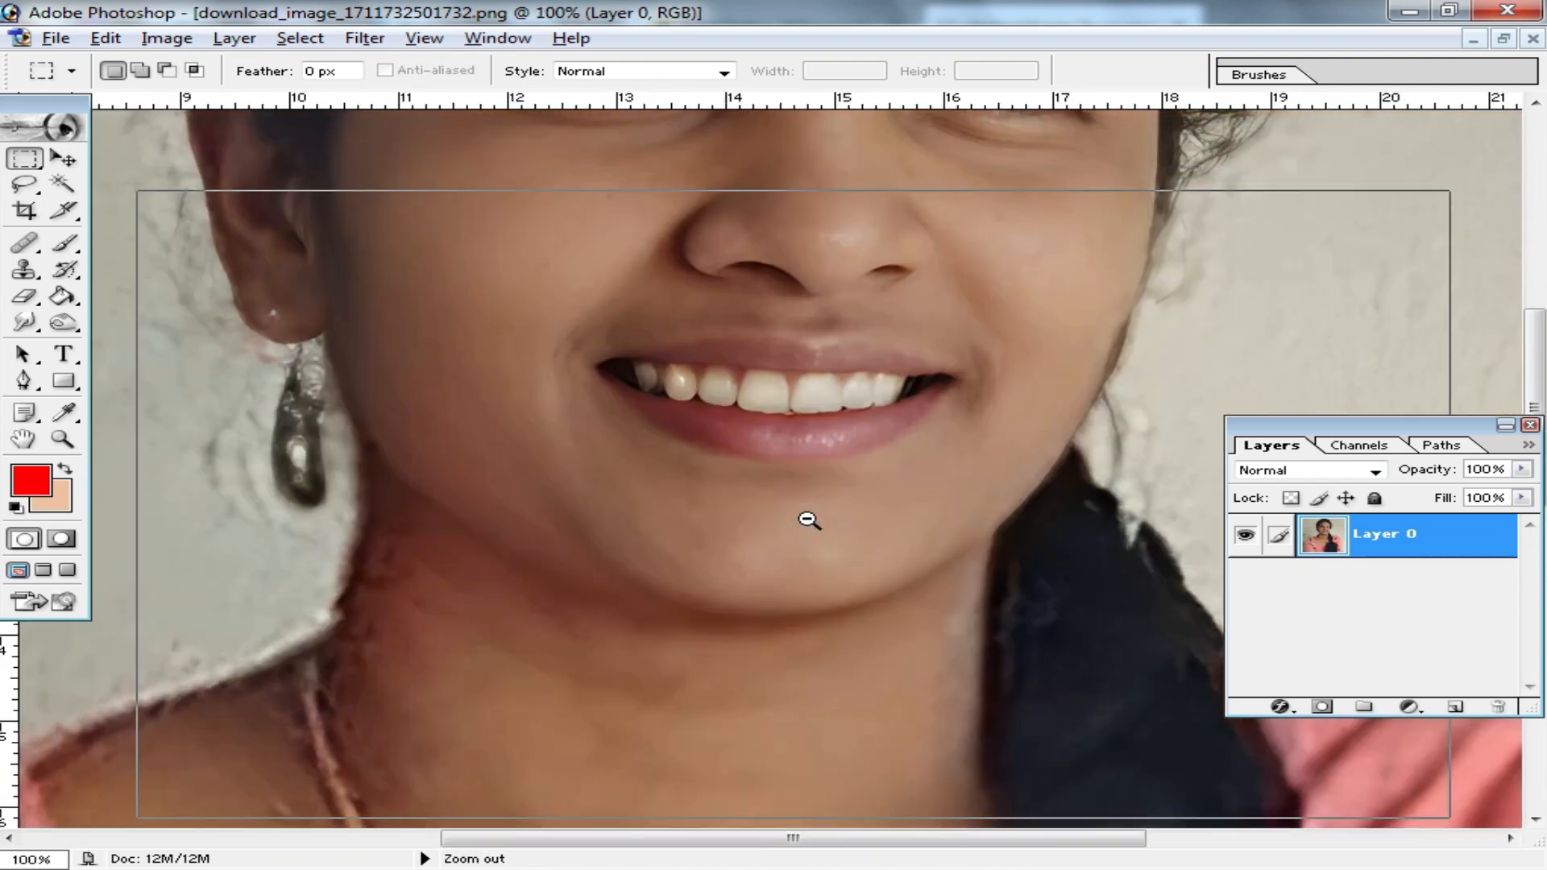
alt+click(815, 514)
alt+click(787, 476)
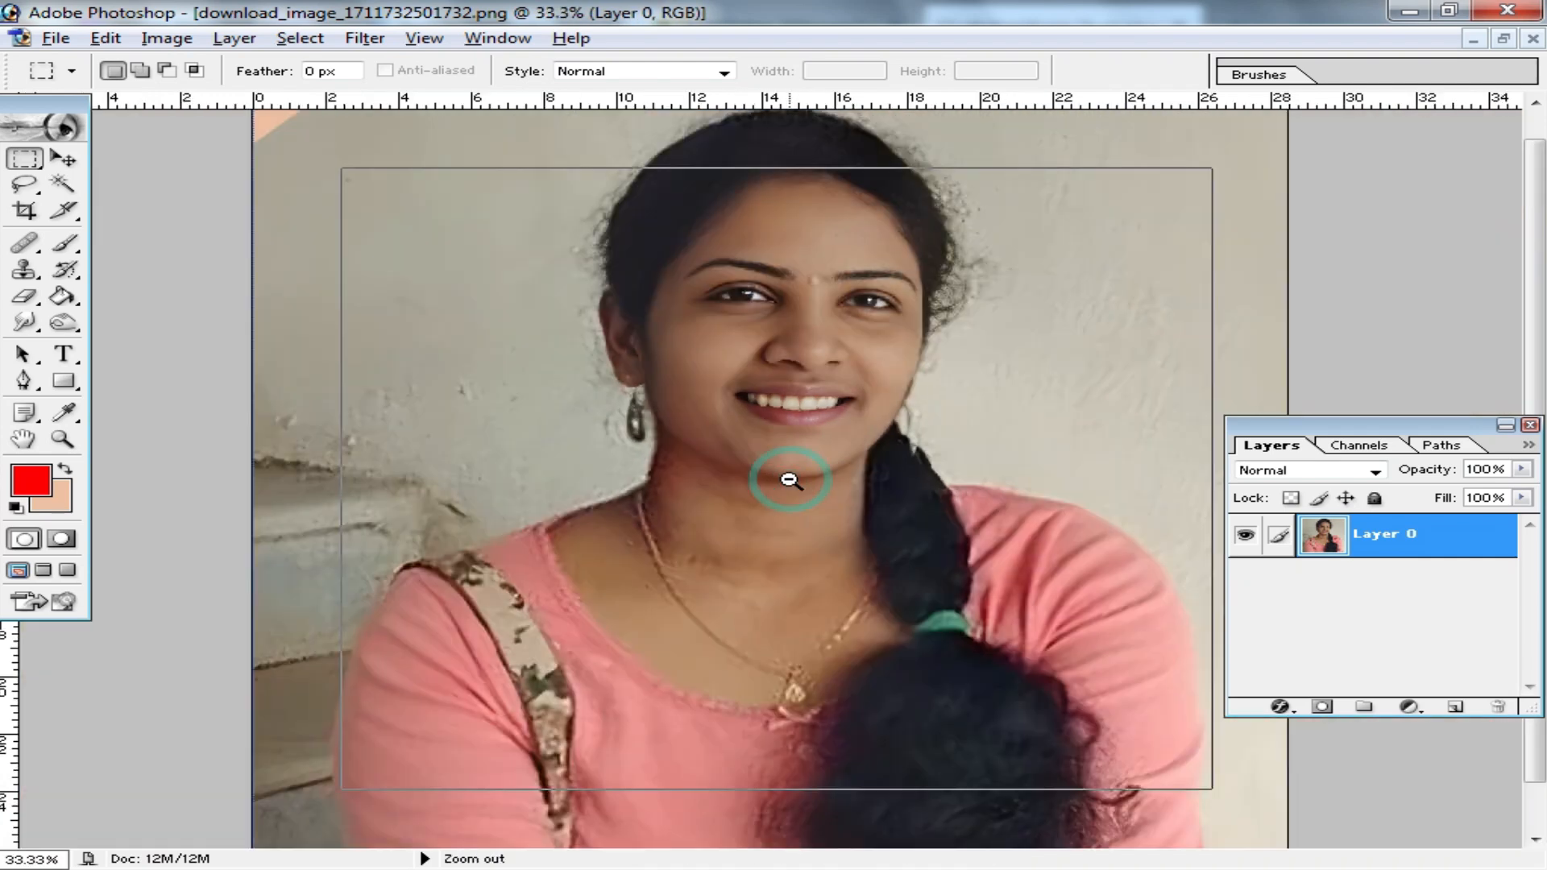
alt+click(787, 477)
Return the Artguru image to a floating window, rearrange the result windows, and close the PhotoAid and PicWish versions
click(1501, 39)
drag(1014, 139, 518, 130)
click(994, 456)
drag(1084, 417, 554, 311)
click(964, 325)
drag(540, 132, 872, 152)
click(157, 678)
click(634, 533)
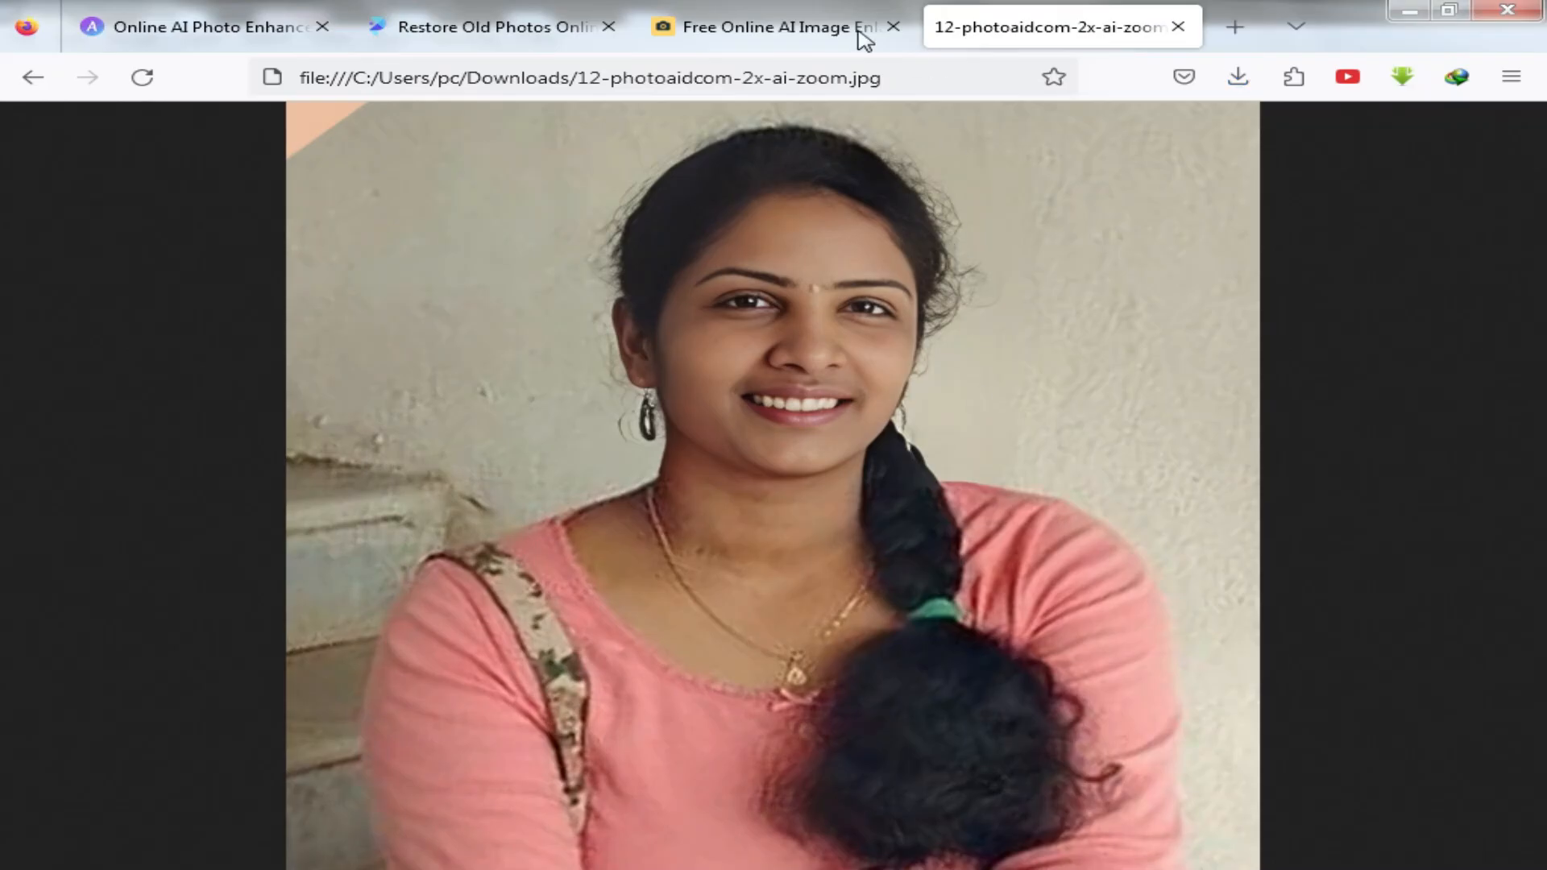
In Firefox, close the PhotoAid, downloaded image and PicWish tabs, keeping only the Artguru AI Photo Enhancer page
click(838, 28)
scroll(649, 260, up, 3)
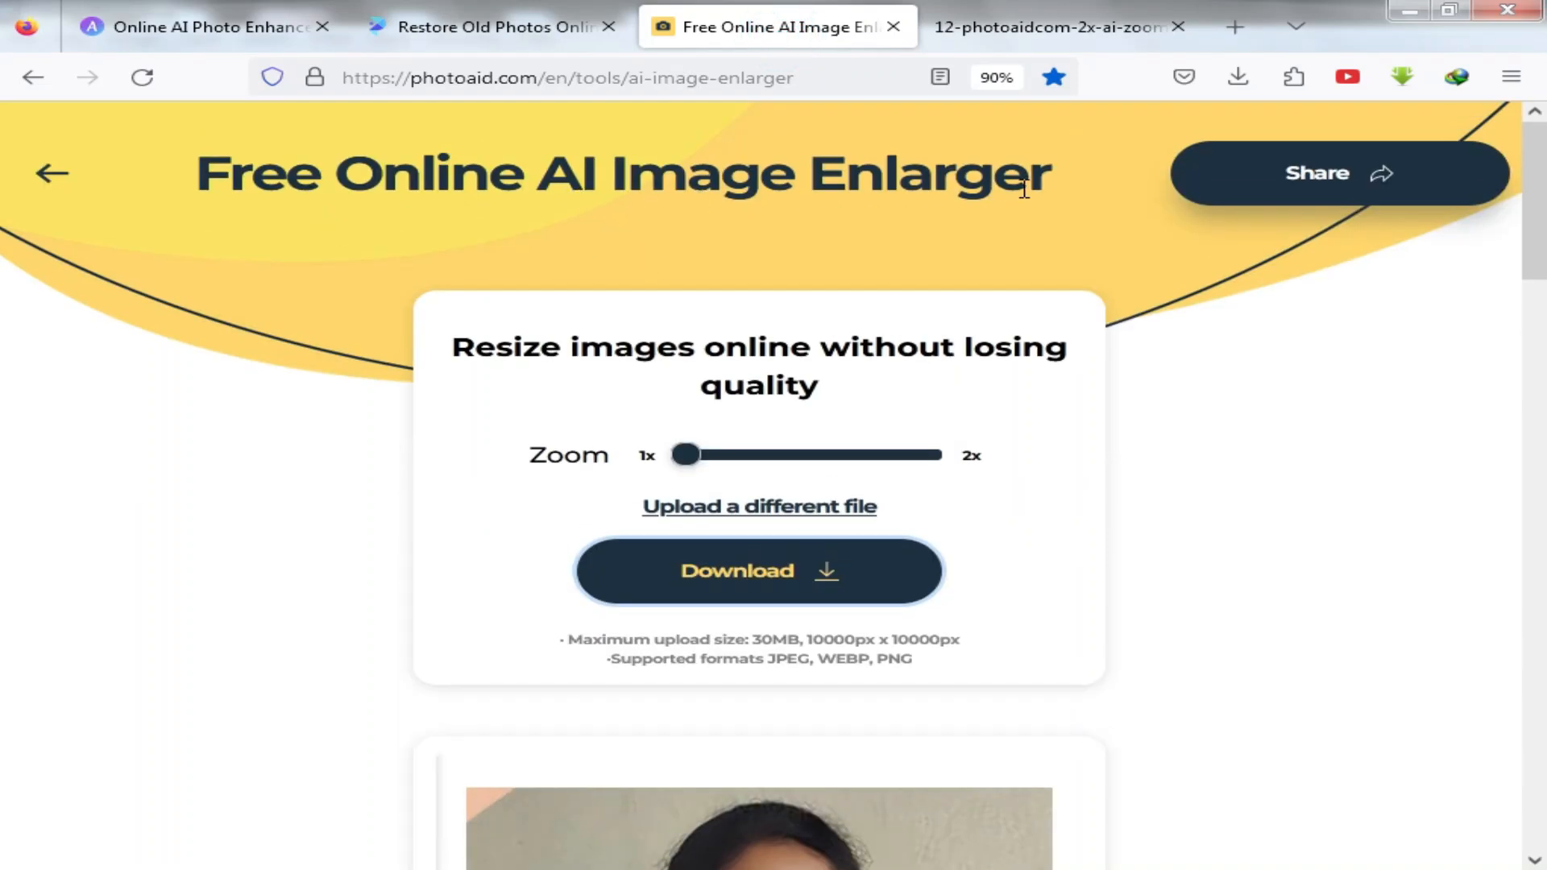
click(893, 26)
click(894, 28)
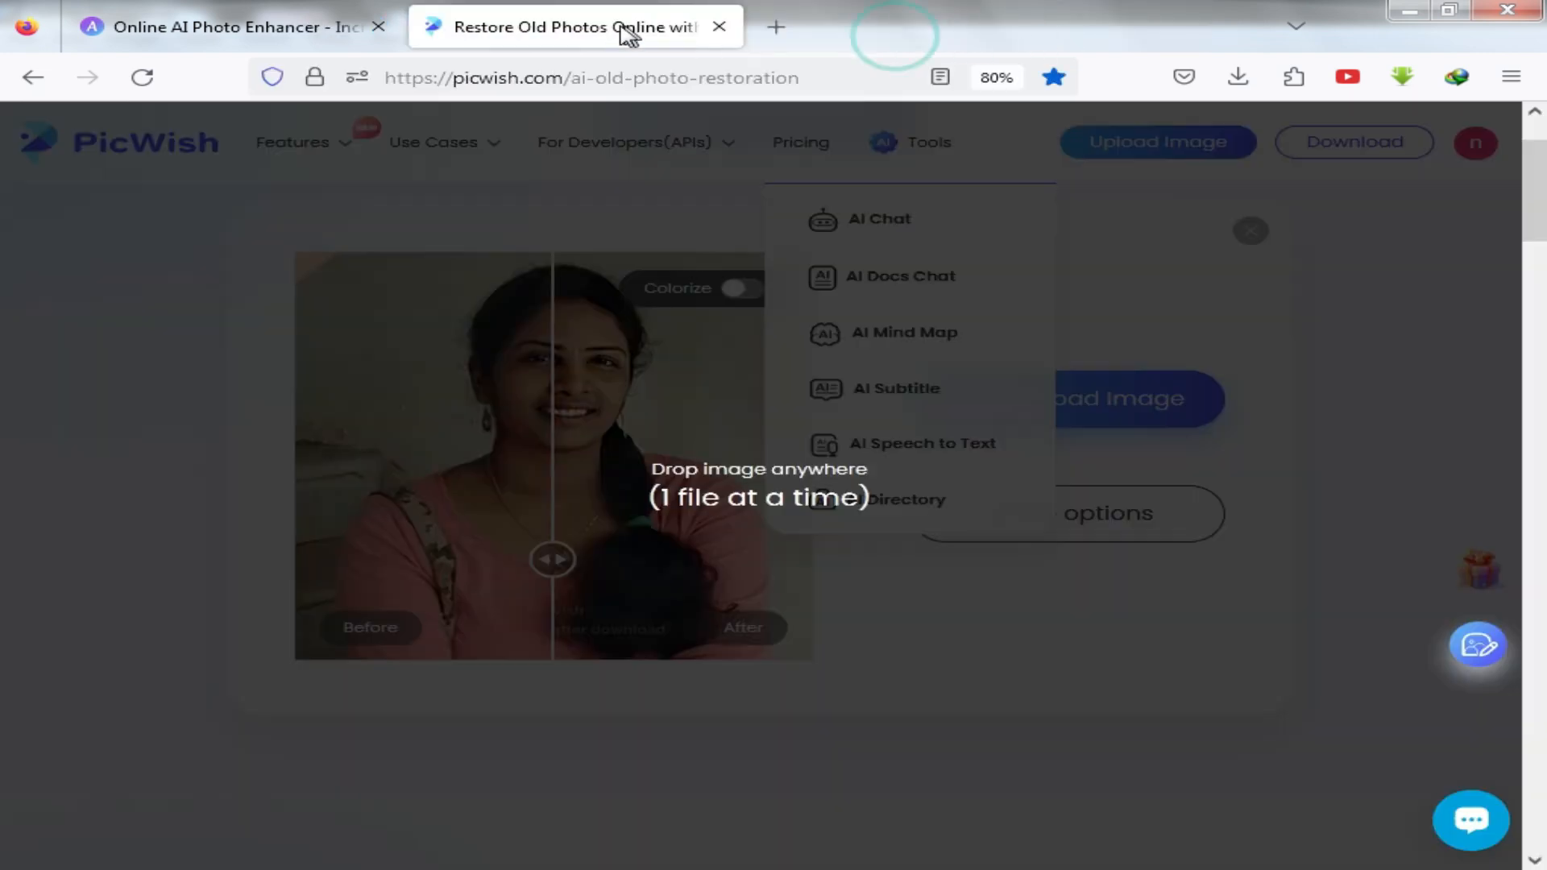
click(722, 28)
scroll(824, 494, up, 3)
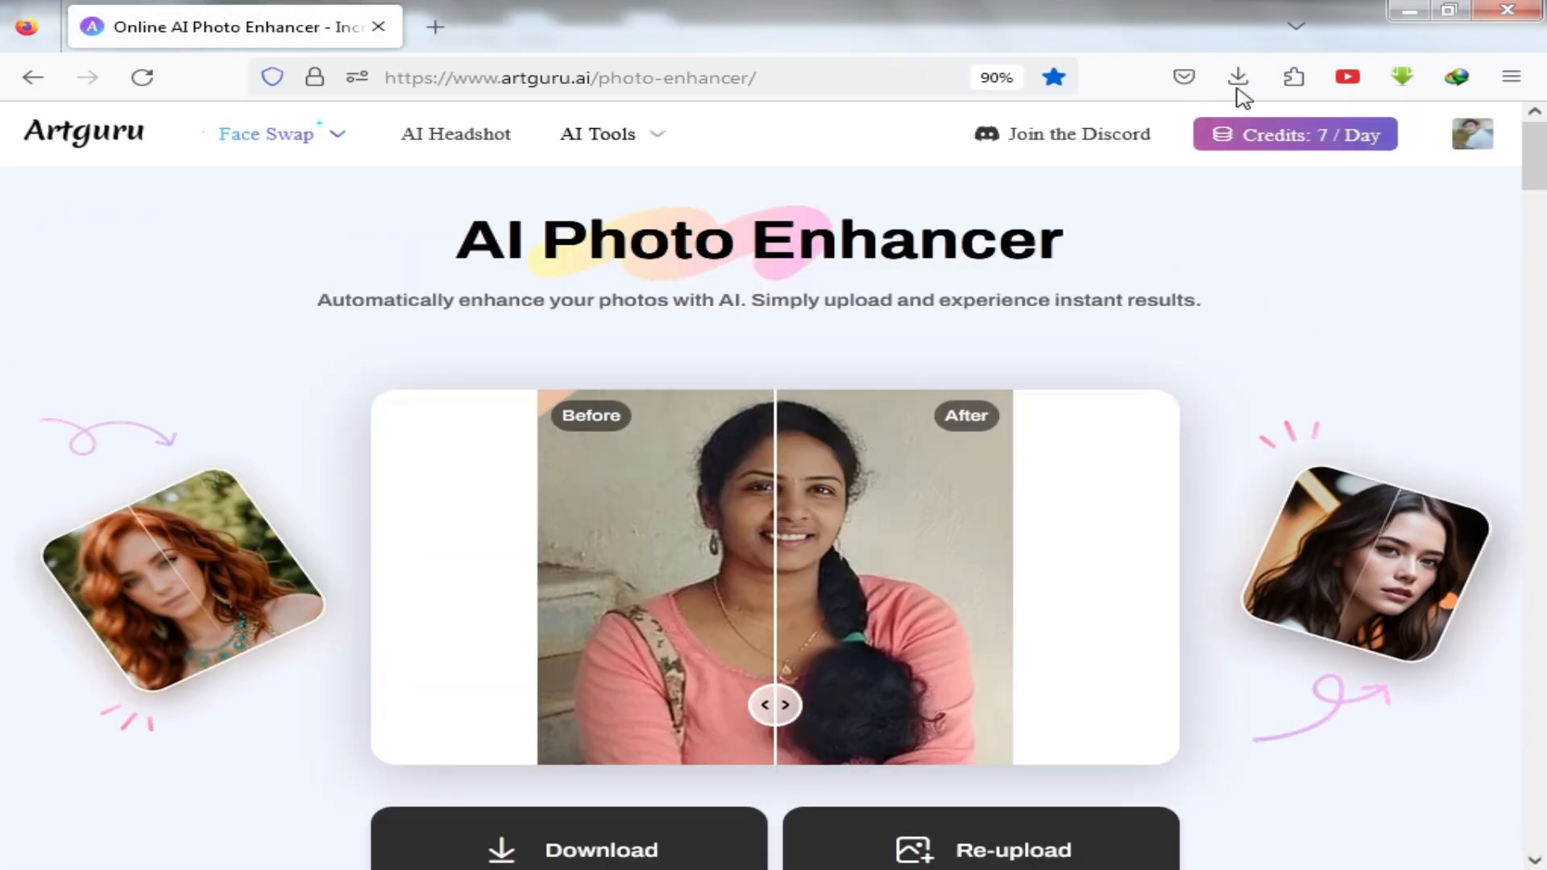
Back in Photoshop, maximize download_image_1711732501732.png and brighten the portrait with a Curves adjustment
click(1412, 14)
double_click(836, 142)
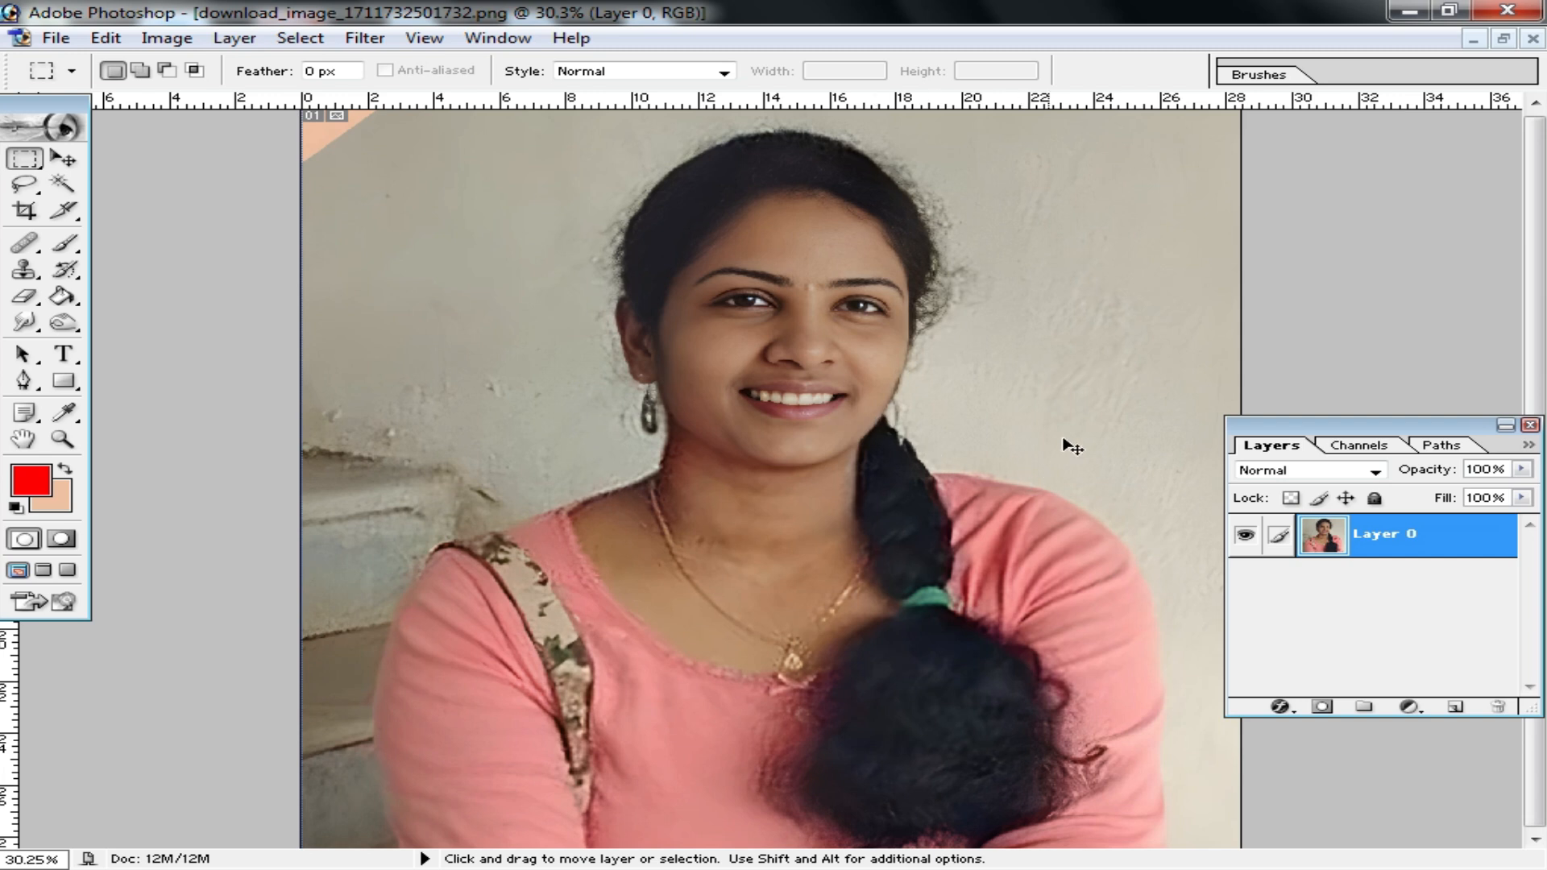
key(ctrl+m)
drag(254, 593, 241, 582)
click(538, 485)
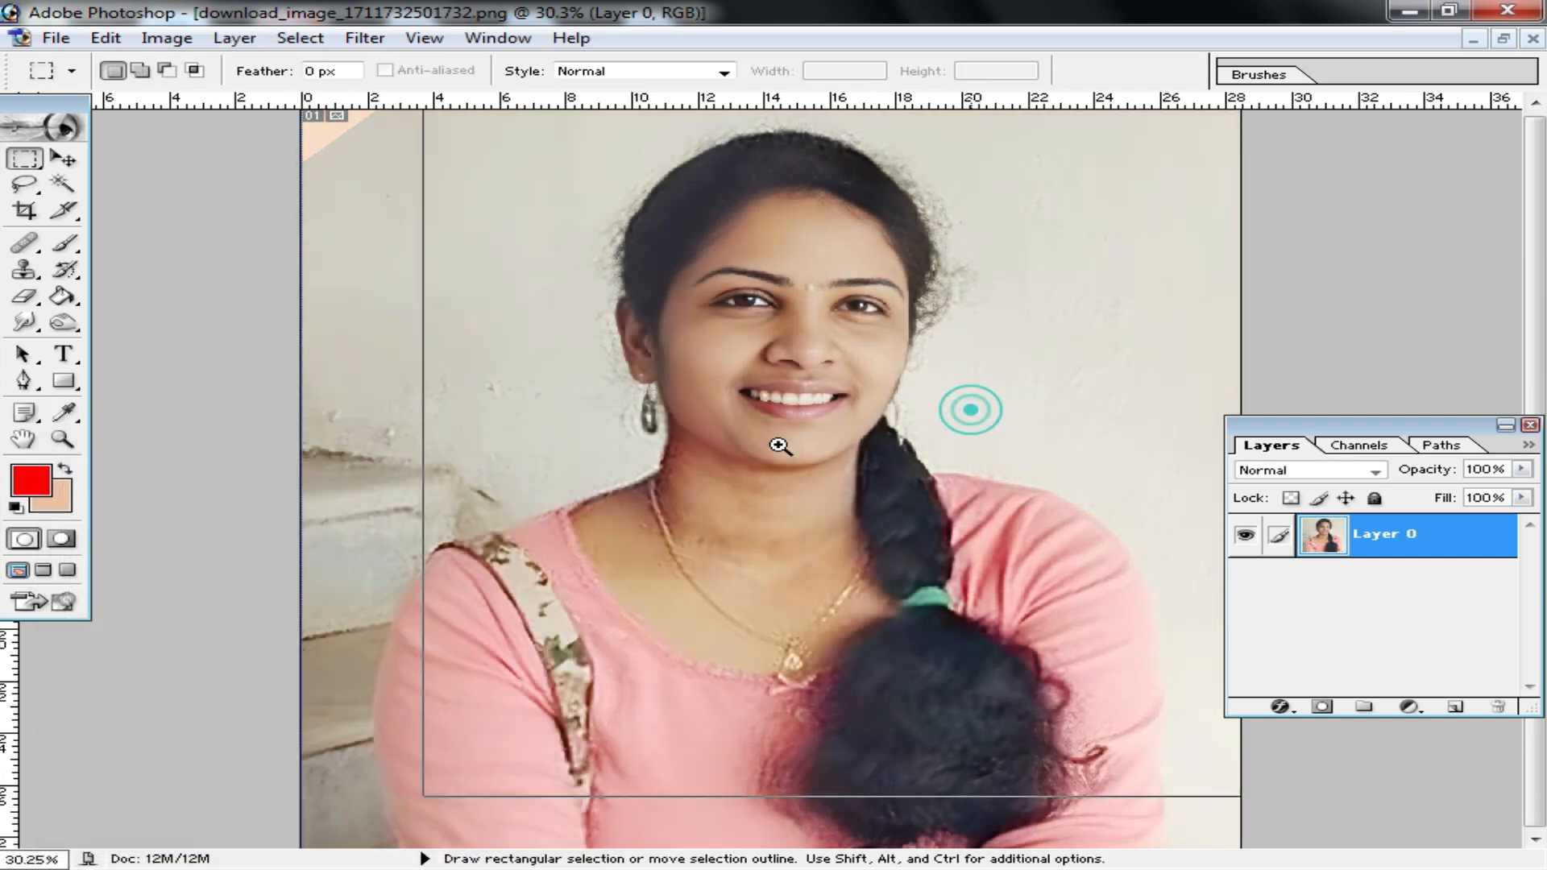
Smooth the brightened portrait with the Imagenomic Noiseware Professional filter using the Default settings
ctrl+click(784, 446)
ctrl+click(767, 442)
ctrl+click(768, 443)
alt+click(810, 458)
alt+click(813, 459)
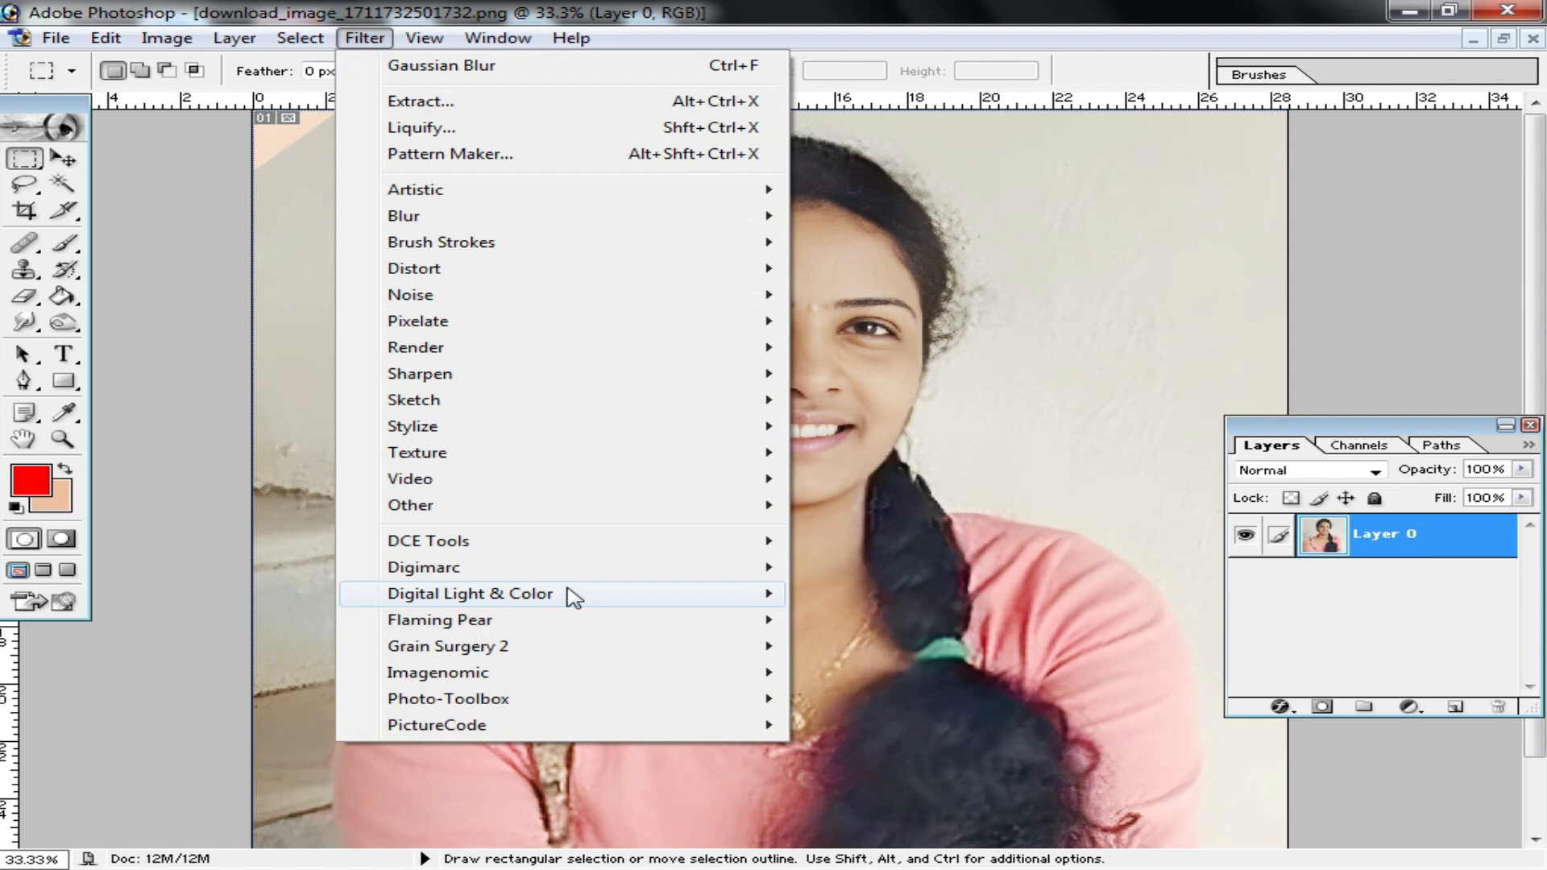
click(553, 677)
click(1001, 681)
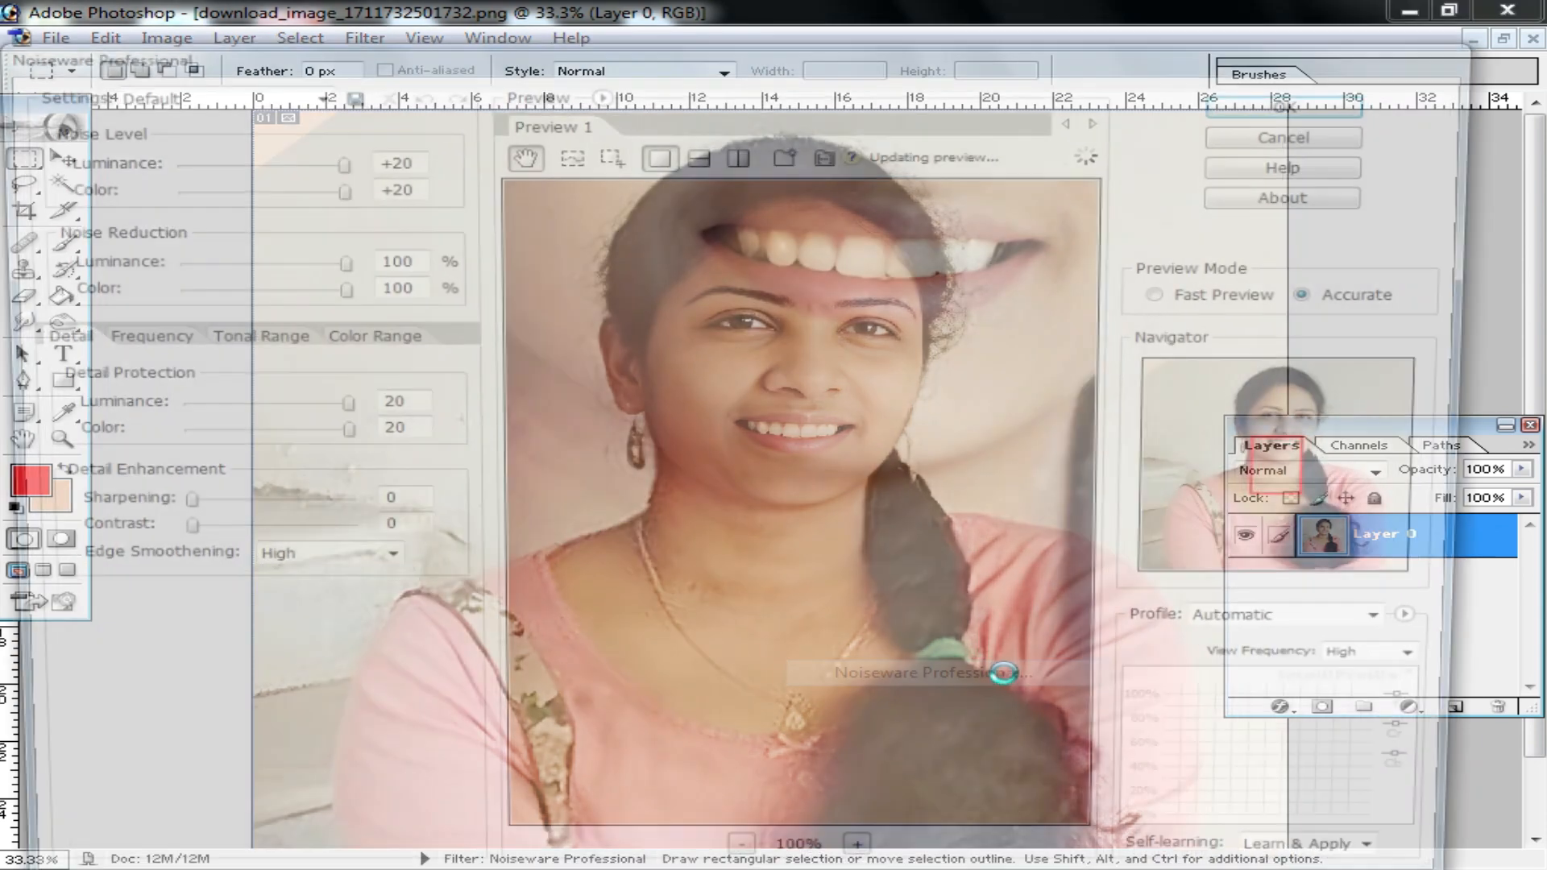
click(1303, 100)
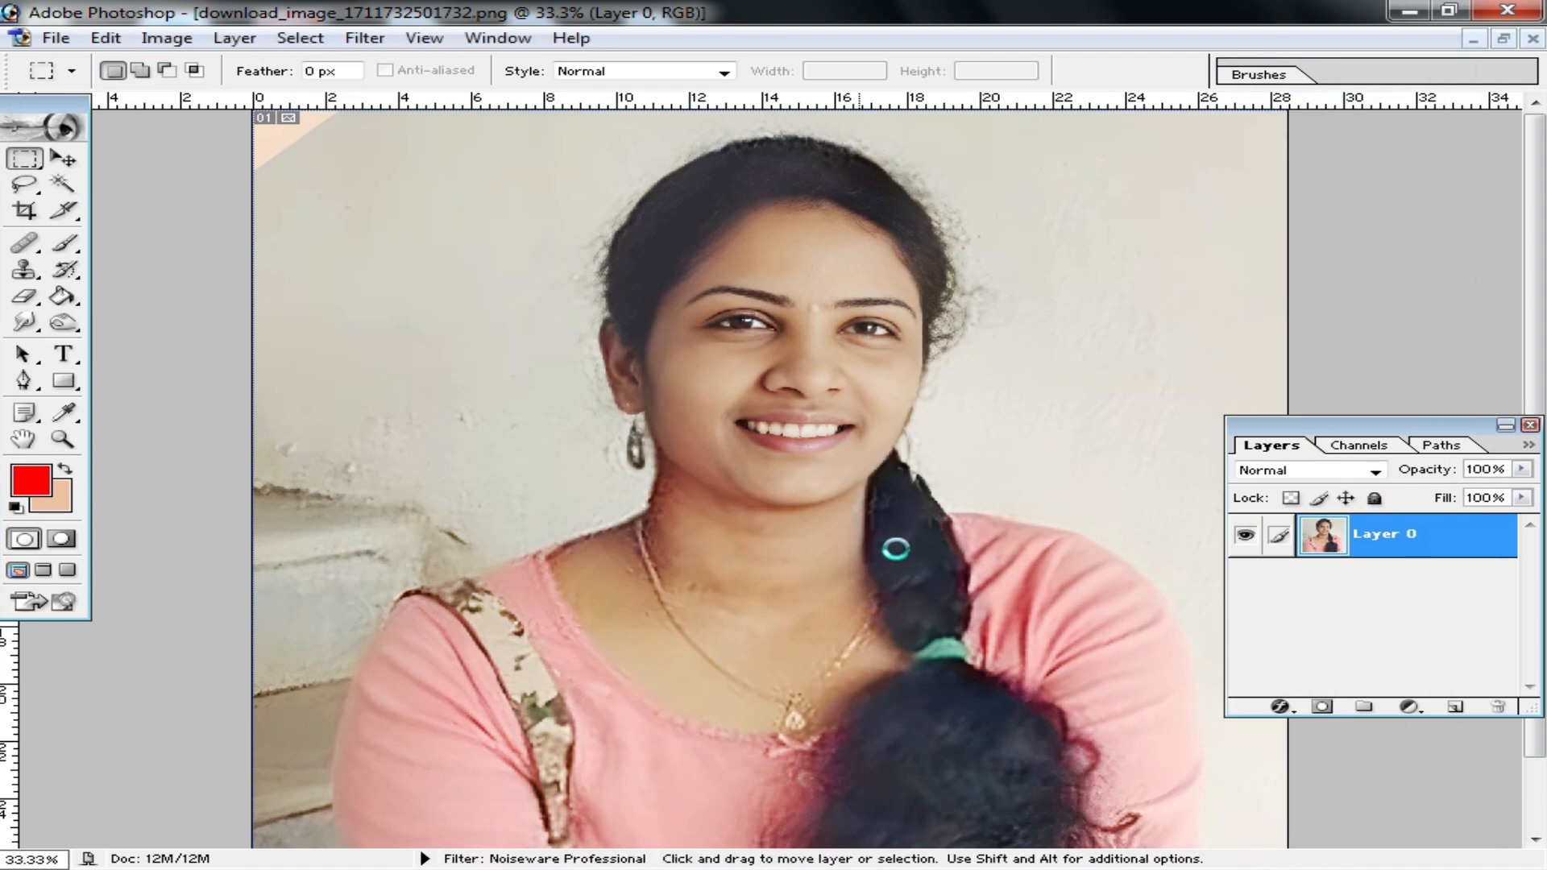
Examine the smoothed face at up to 100%, checking the skin, eyes and mouth, and view the whole portrait
ctrl+click(795, 429)
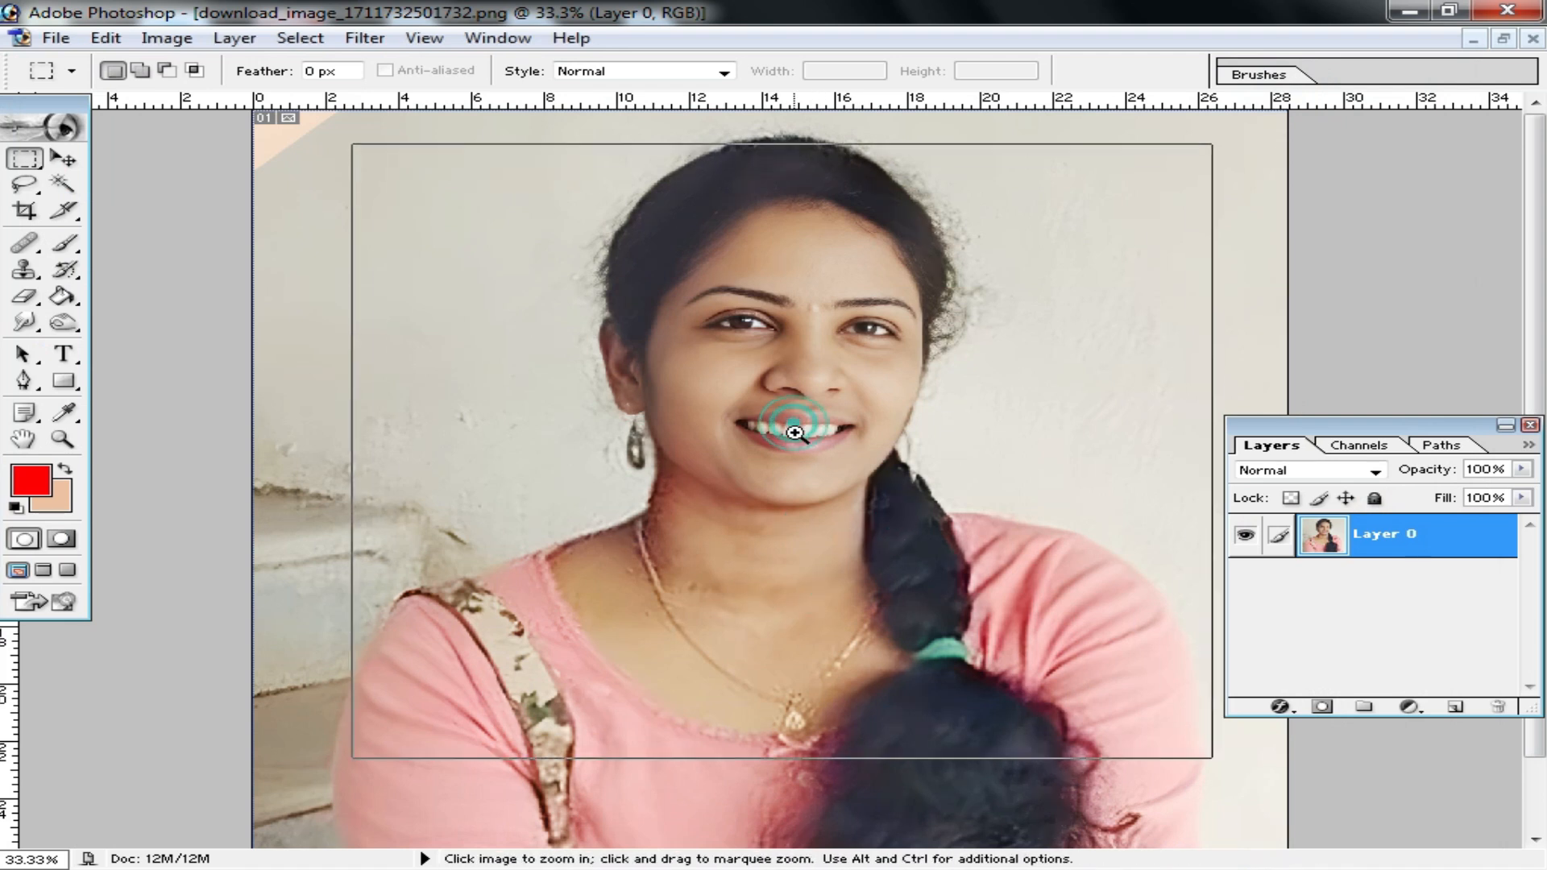
ctrl+click(793, 431)
drag(824, 527, 869, 512)
ctrl+click(812, 398)
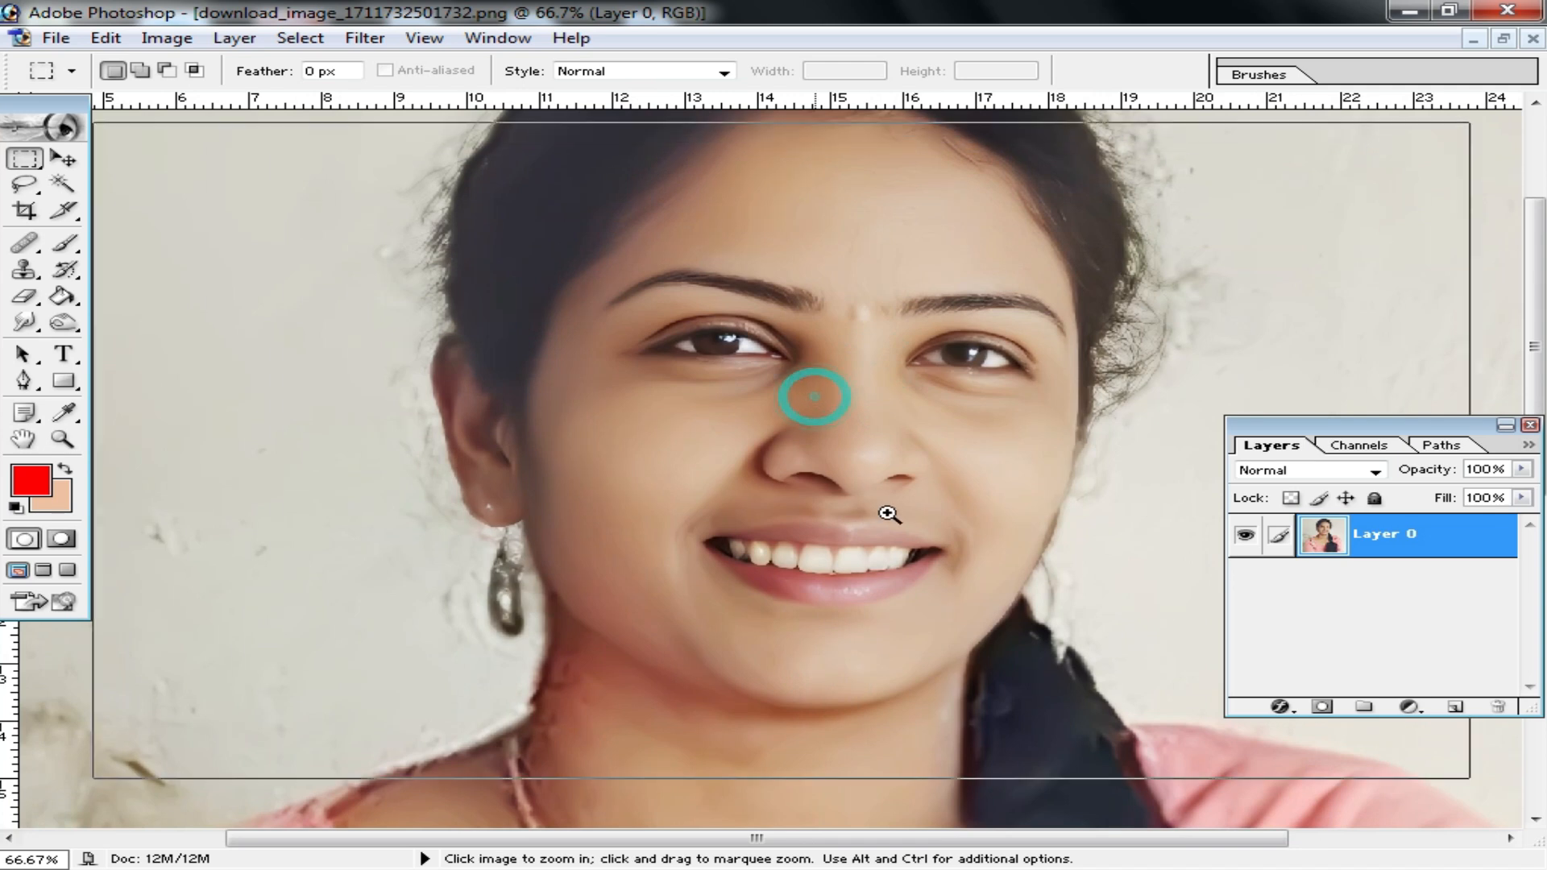
ctrl+click(885, 517)
drag(810, 369, 896, 482)
alt+click(823, 397)
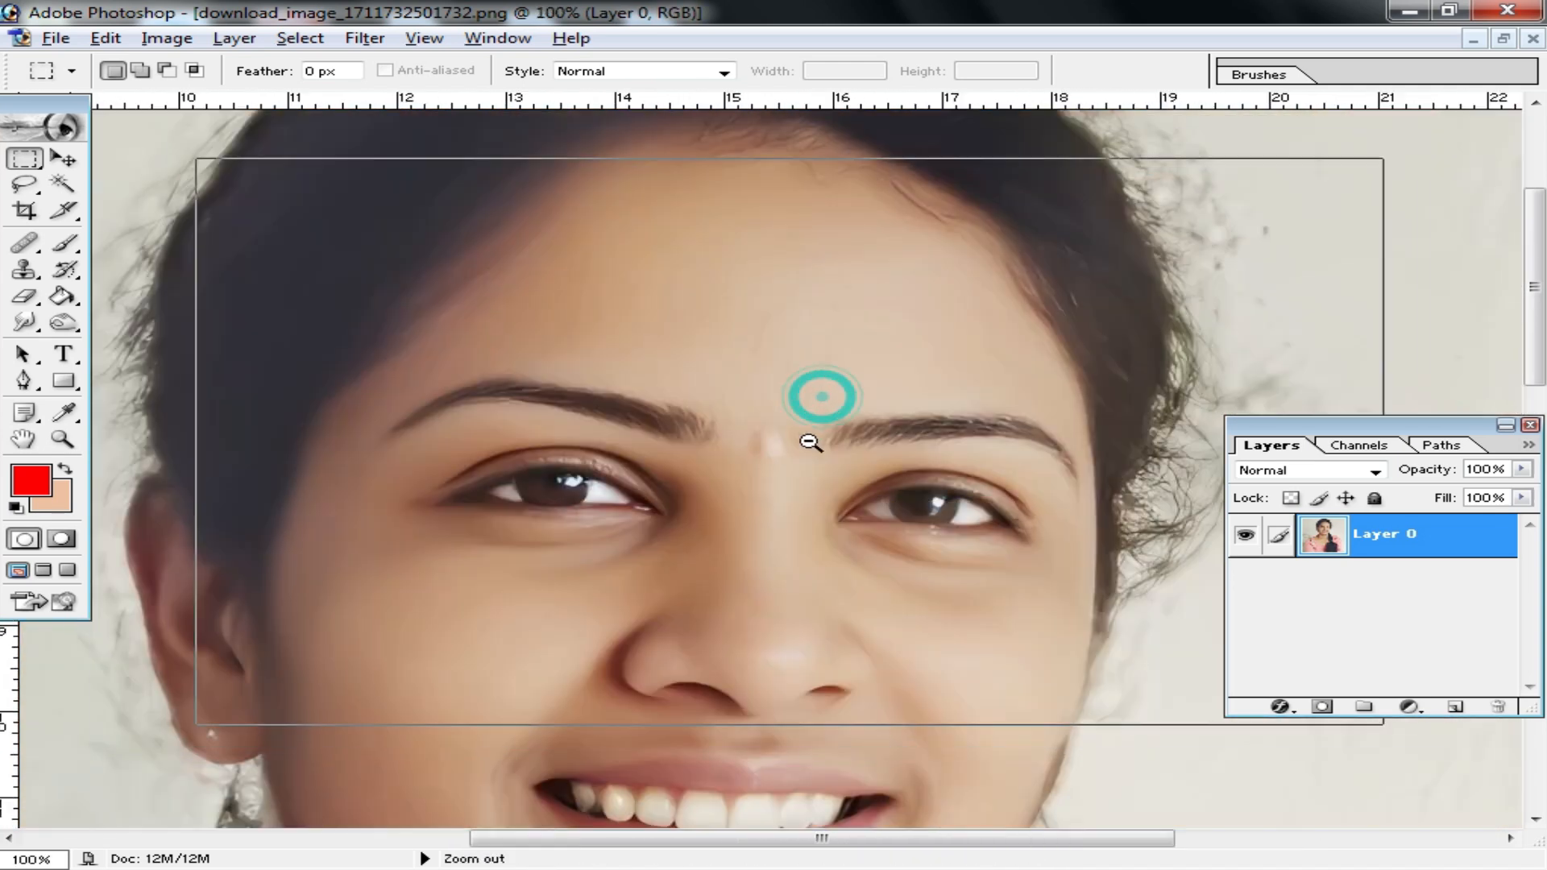
alt+click(807, 443)
alt+click(794, 477)
alt+click(780, 495)
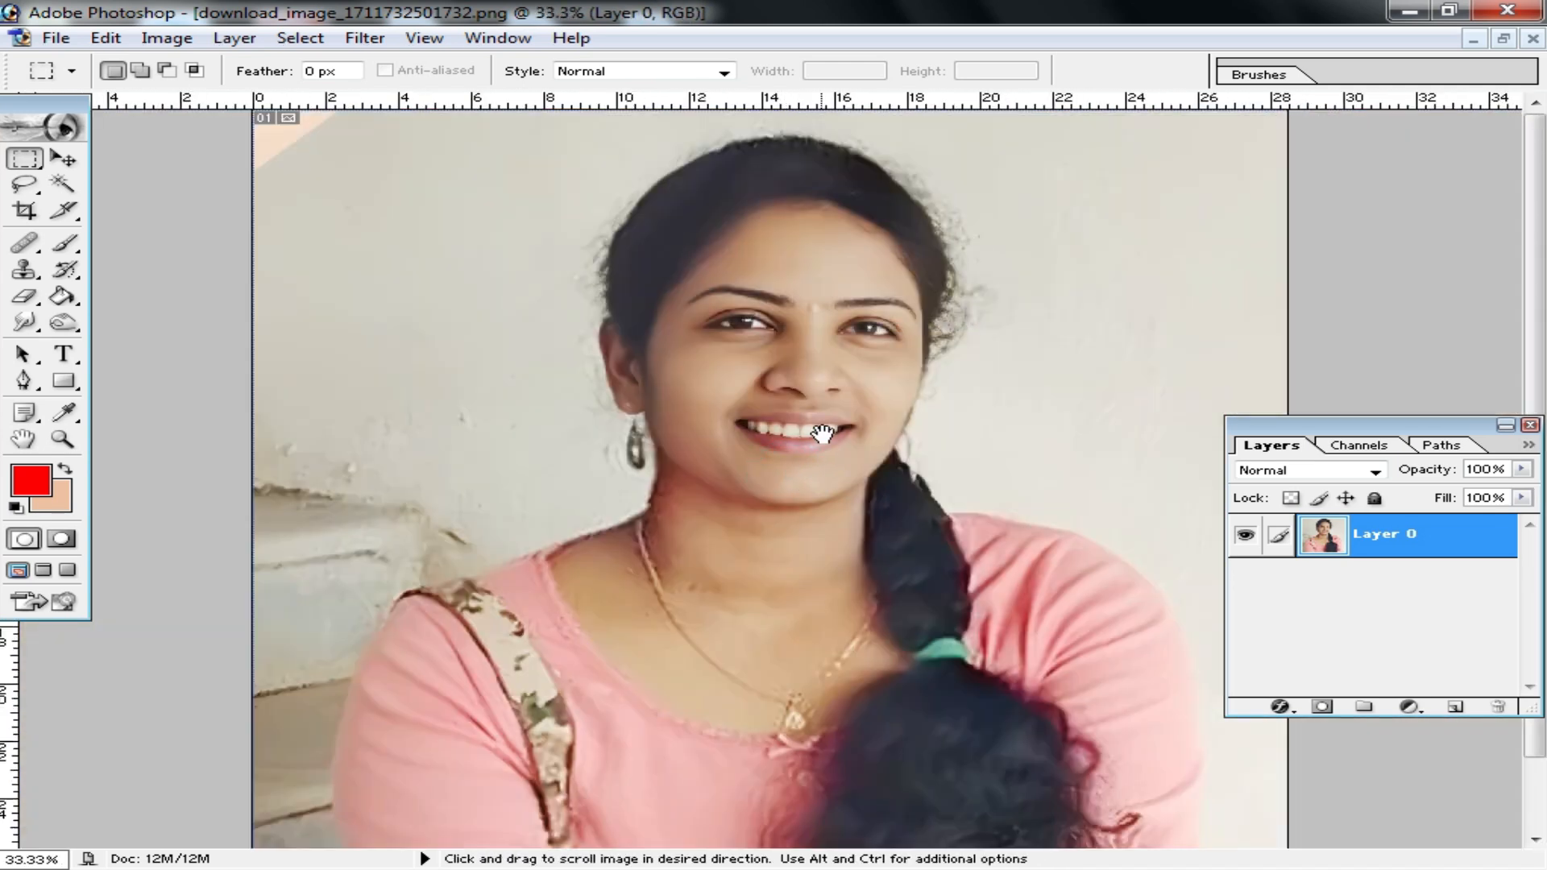
alt+click(815, 518)
Place the enhanced portrait in a floating window at a reduced view and show the original 12.jpg at 100% for comparison
click(1503, 38)
drag(799, 192, 993, 152)
alt+click(929, 476)
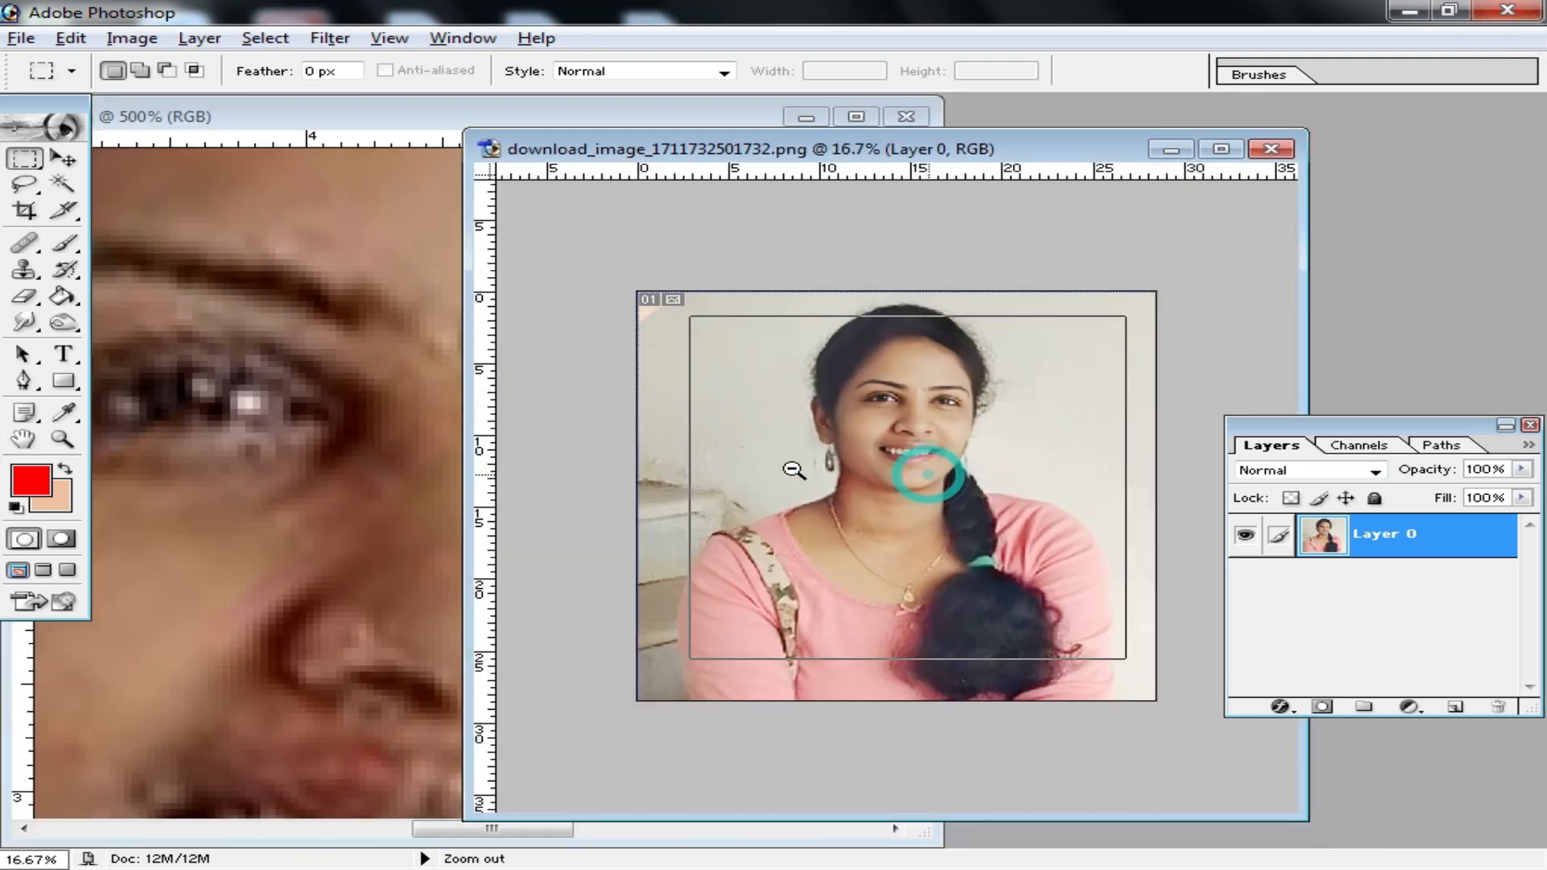
click(196, 444)
alt+click(408, 472)
alt+click(500, 461)
alt+click(500, 461)
alt+click(500, 462)
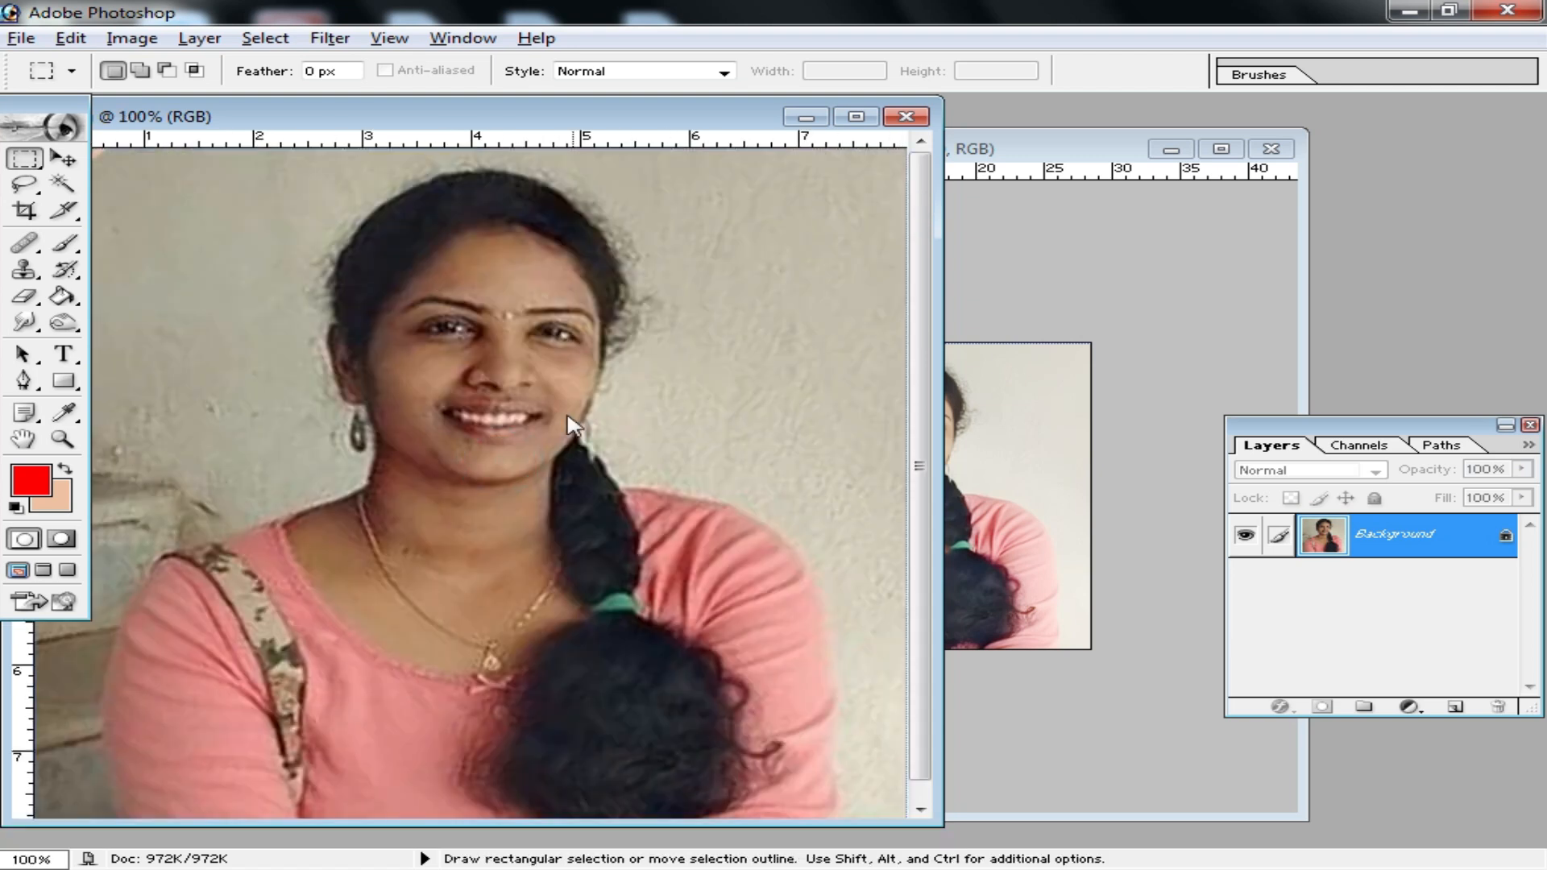
Compare the original face at 300% with the enhanced download_image_1711732501732.png face at 66.7%
ctrl+click(499, 382)
ctrl+click(507, 390)
click(1250, 305)
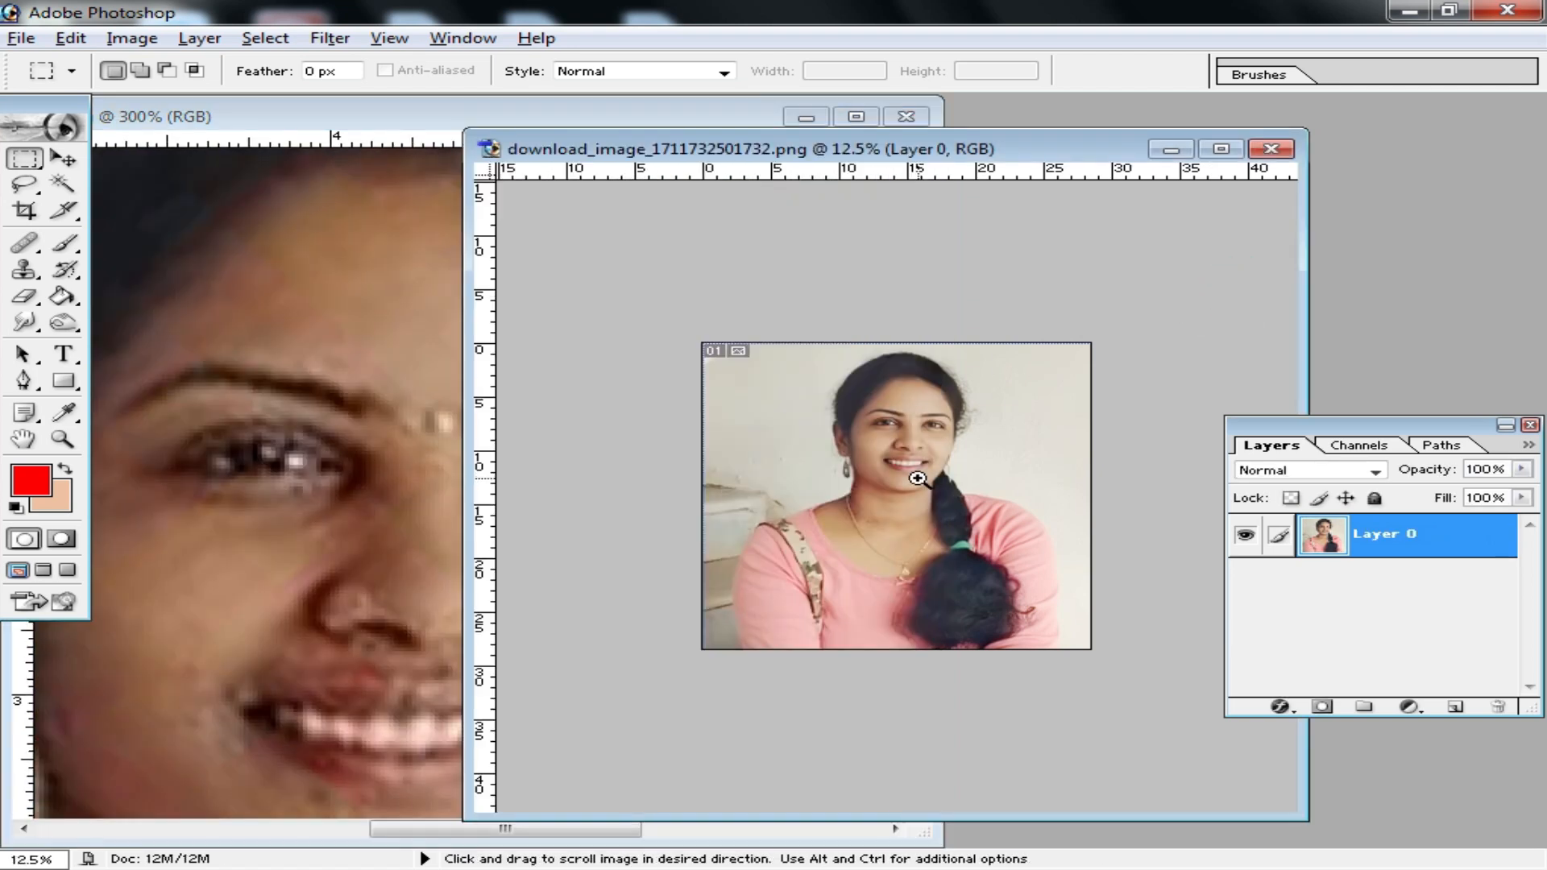
ctrl+click(926, 482)
ctrl+click(938, 494)
ctrl+click(935, 488)
ctrl+click(870, 404)
ctrl+click(750, 418)
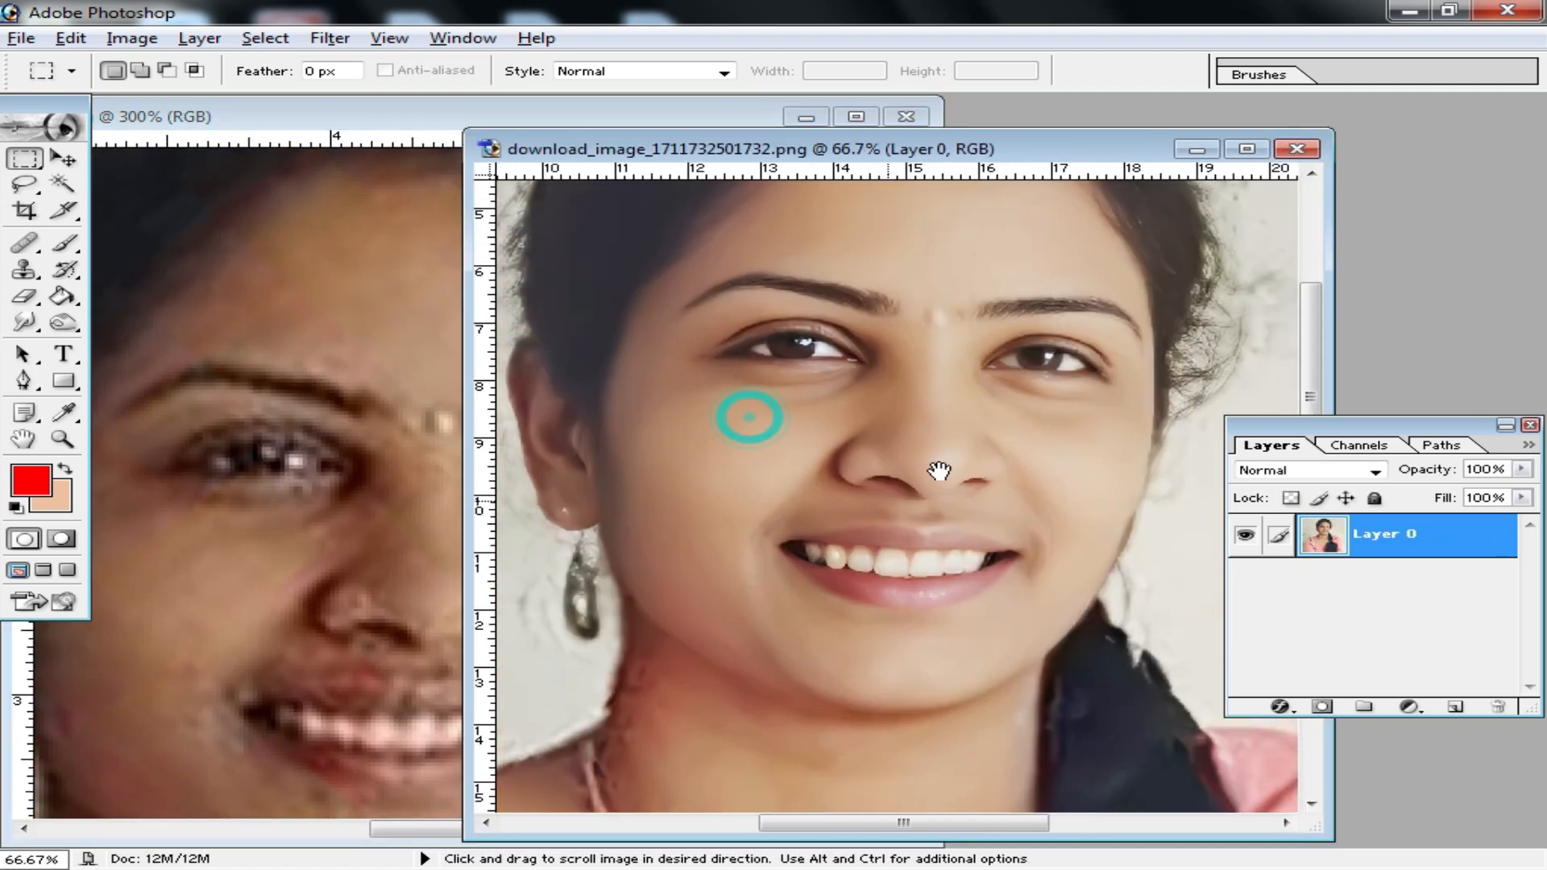
Maximize the enhanced portrait and examine its neck, necklace and shoulder at up to 100%
double_click(1025, 150)
scroll(518, 746, down, 3)
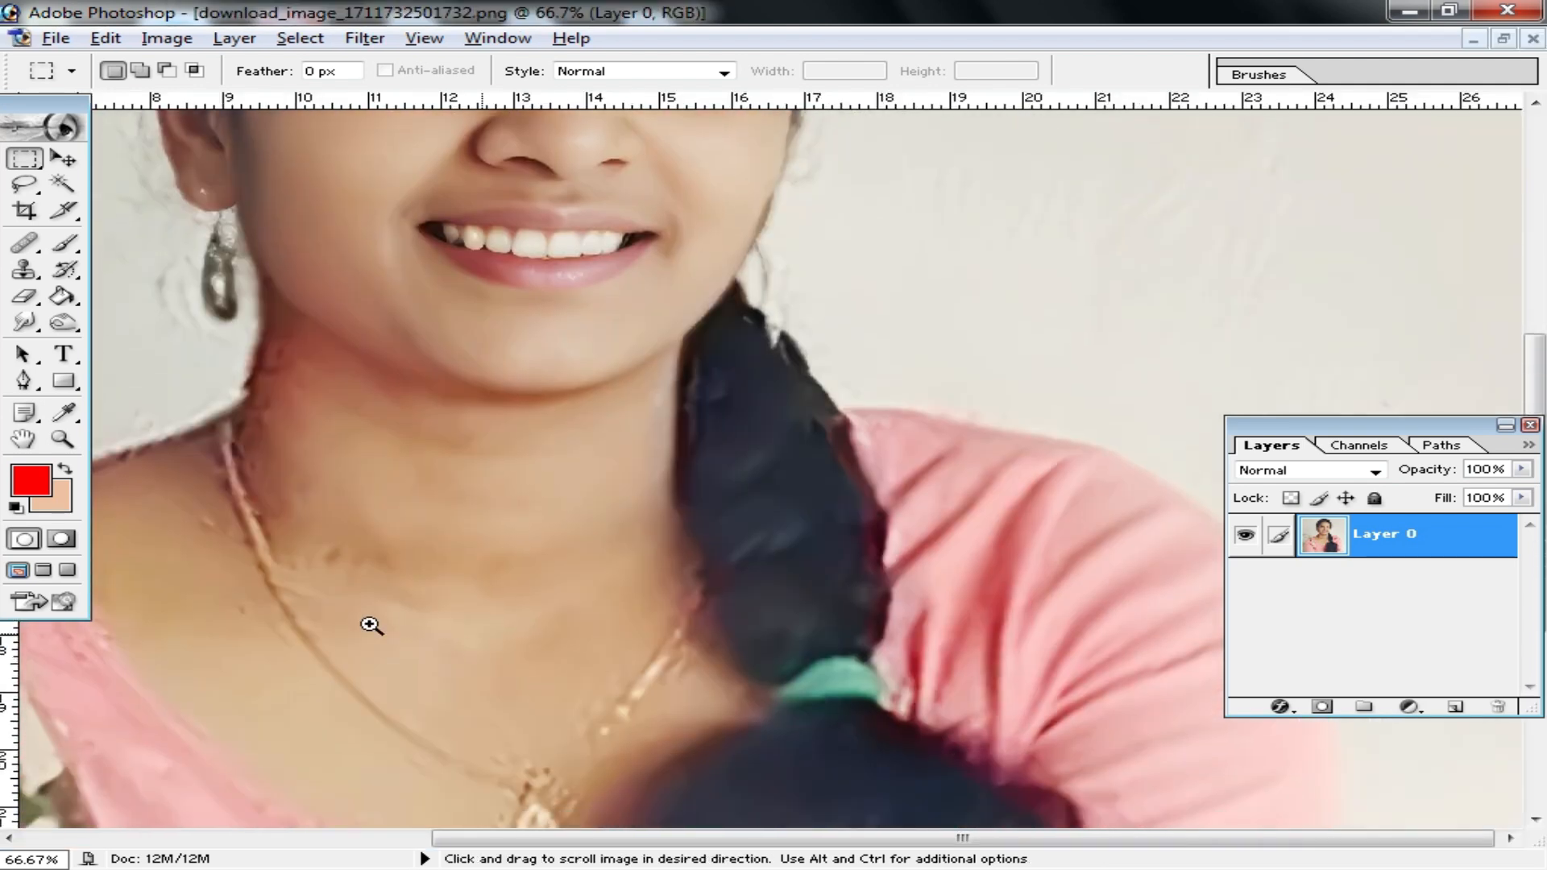
ctrl+click(411, 532)
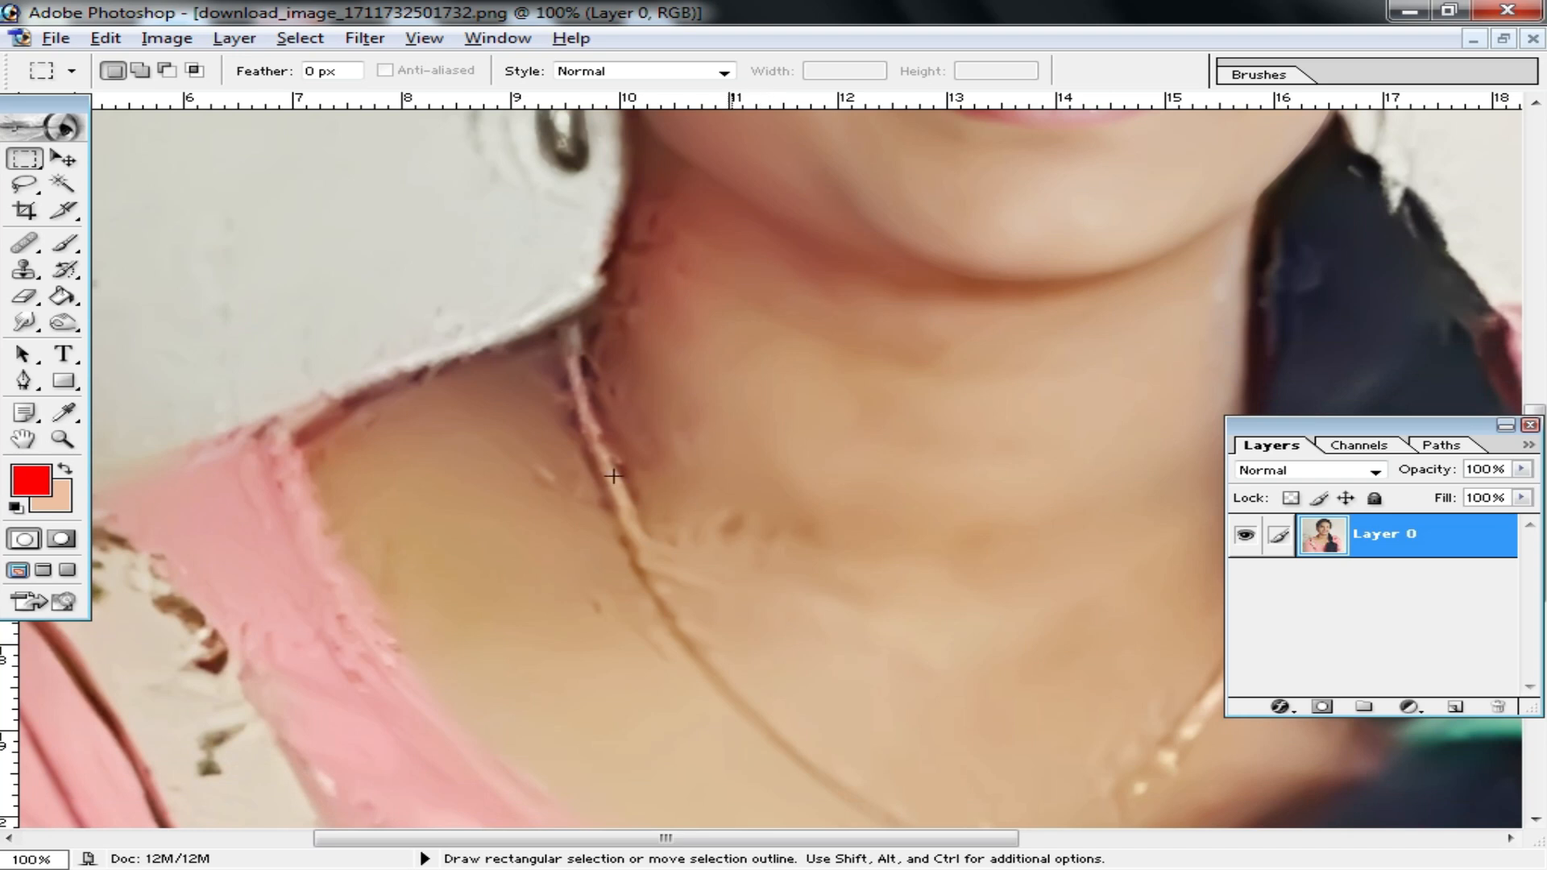
scroll(672, 428, up, 7)
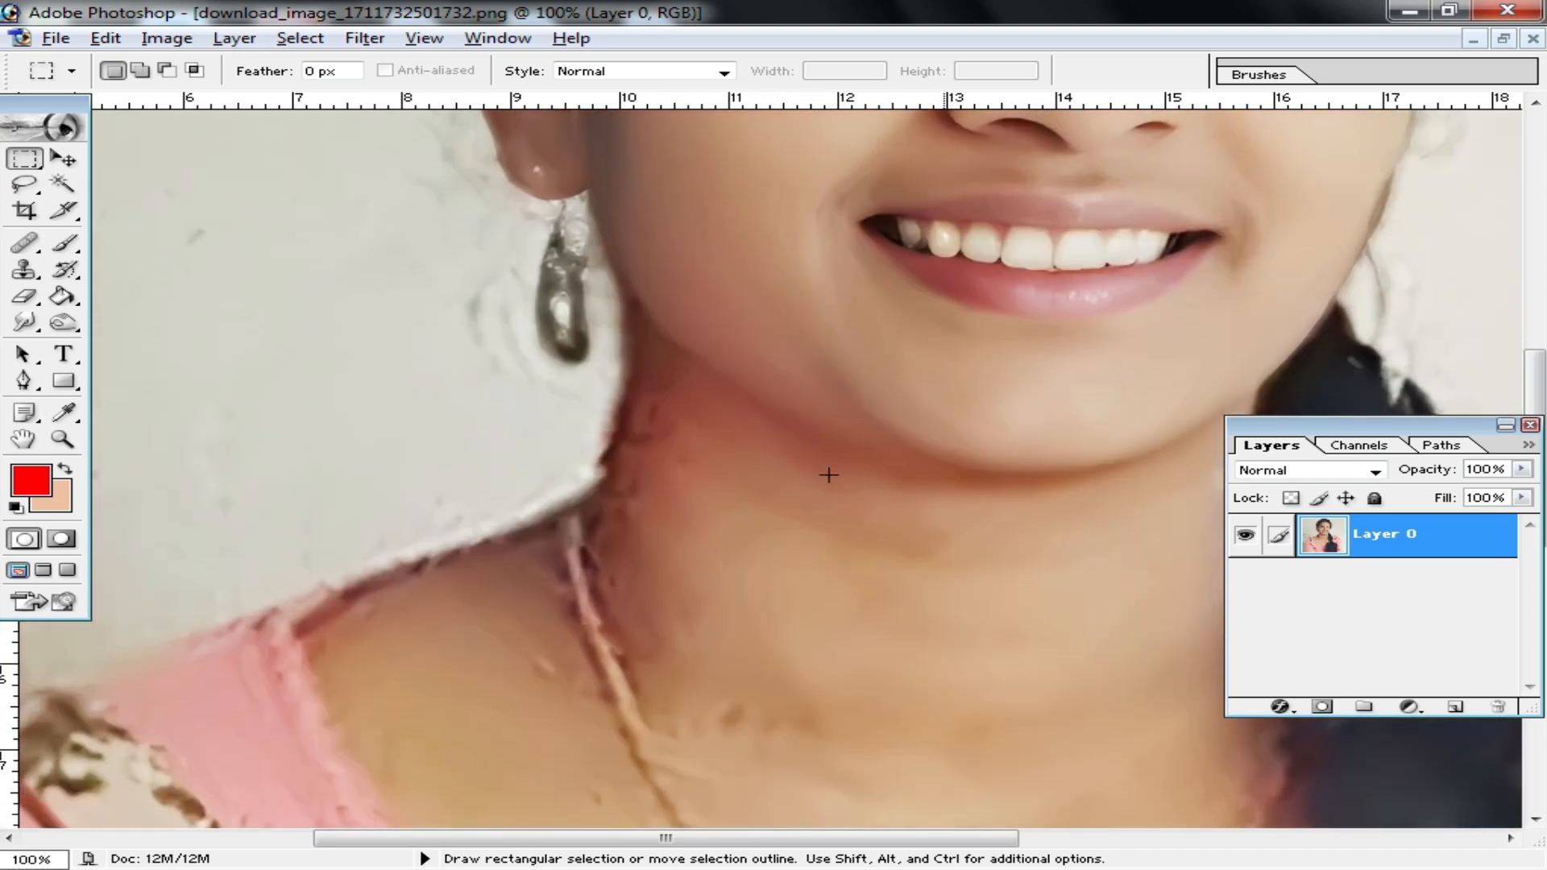
alt+click(860, 485)
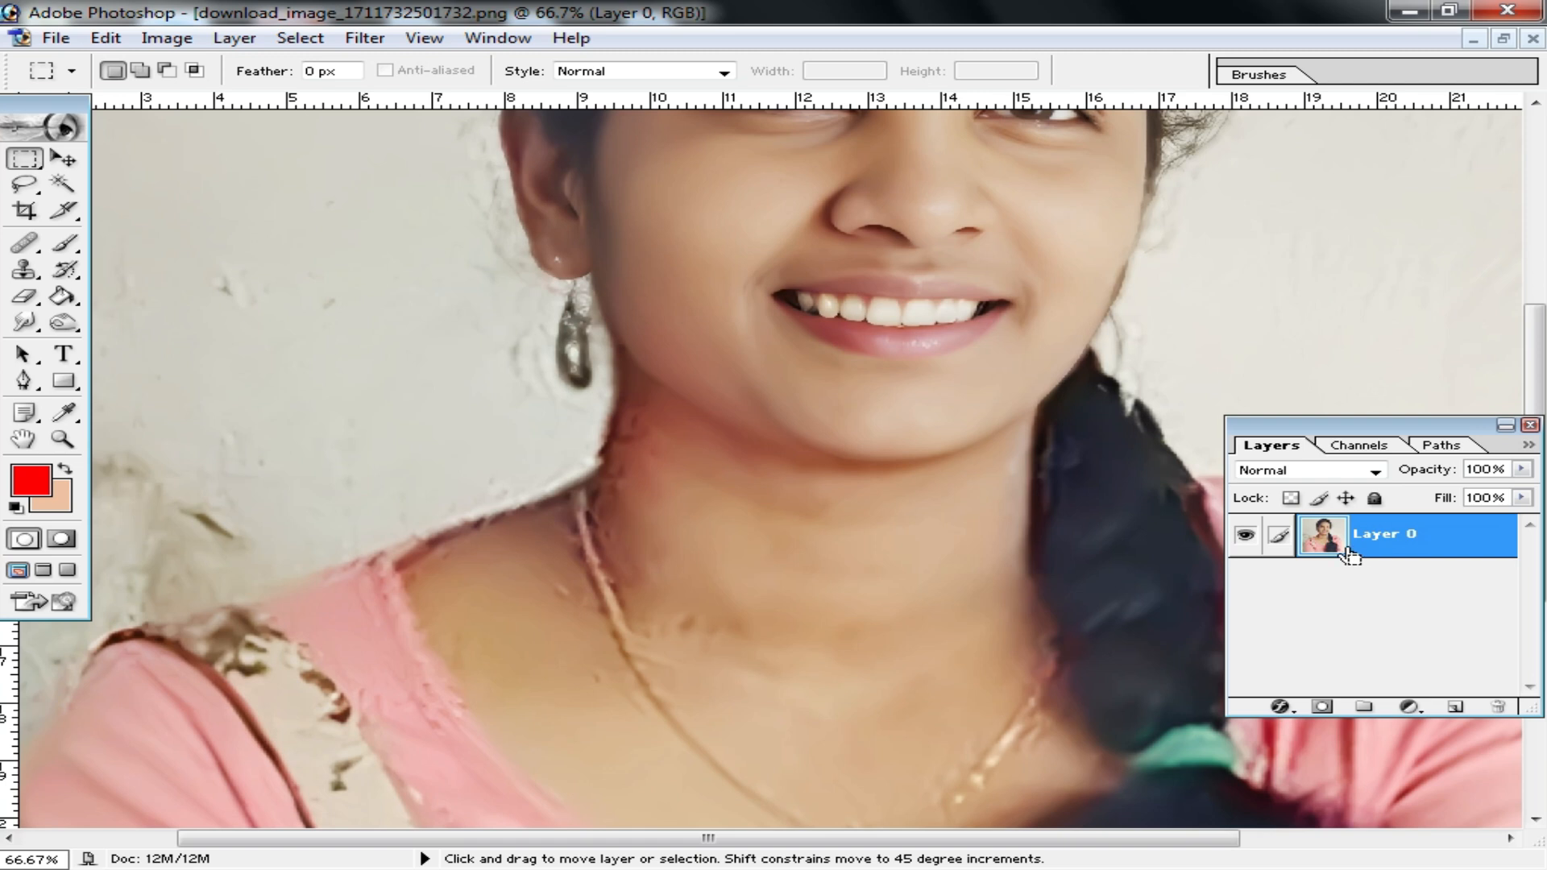
Duplicate Layer 0 and brush a sampled skin tone over the neck and upper chest at 27% opacity to soften blemishes
key(ctrl+j)
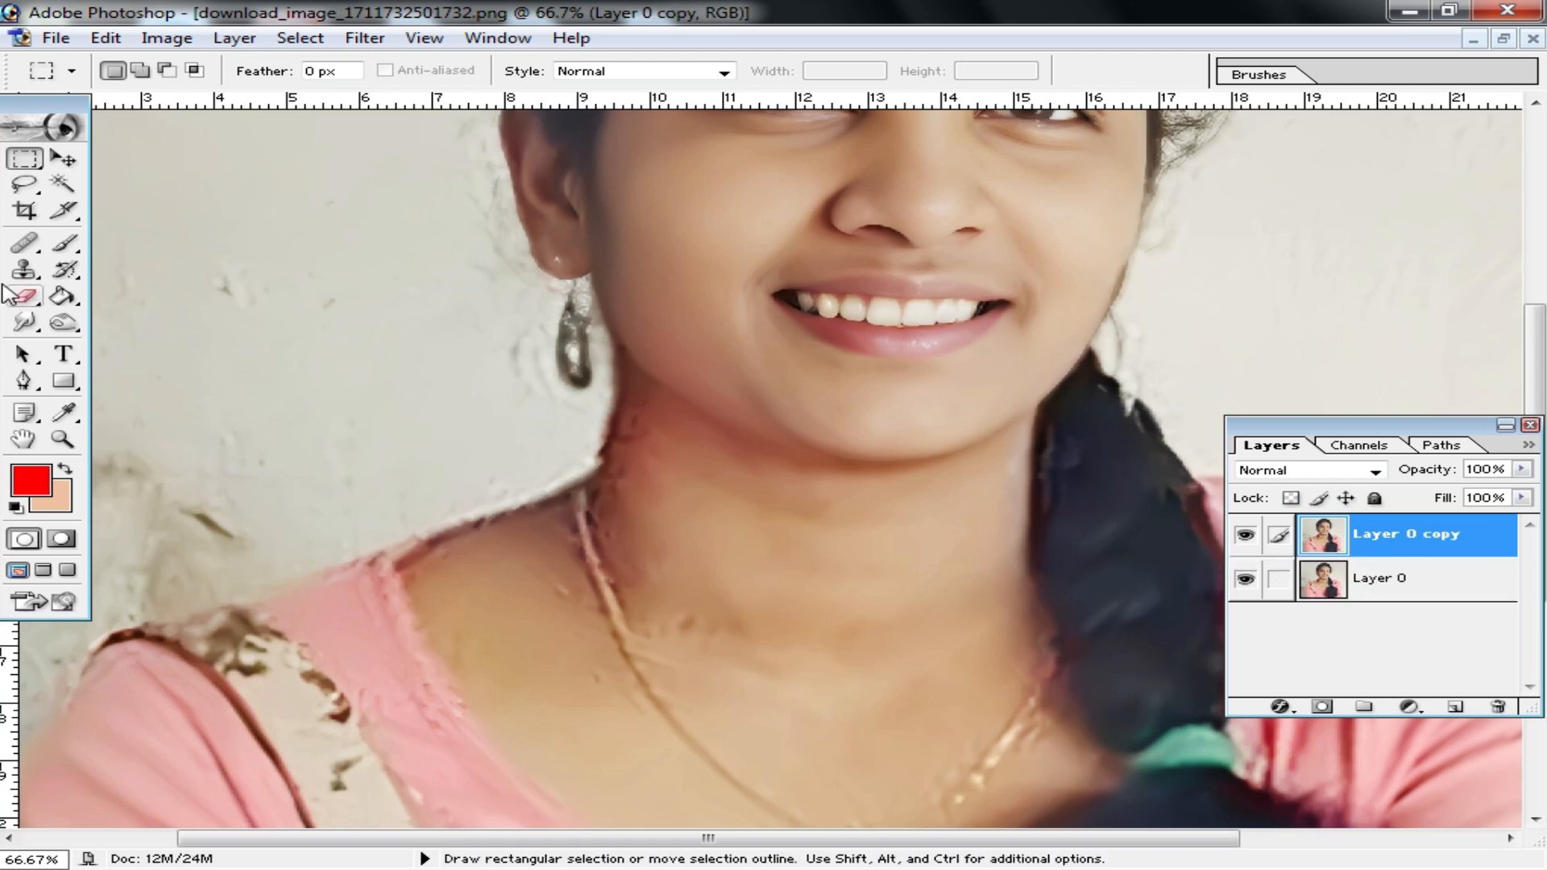
scroll(64, 278, down, 2)
click(63, 242)
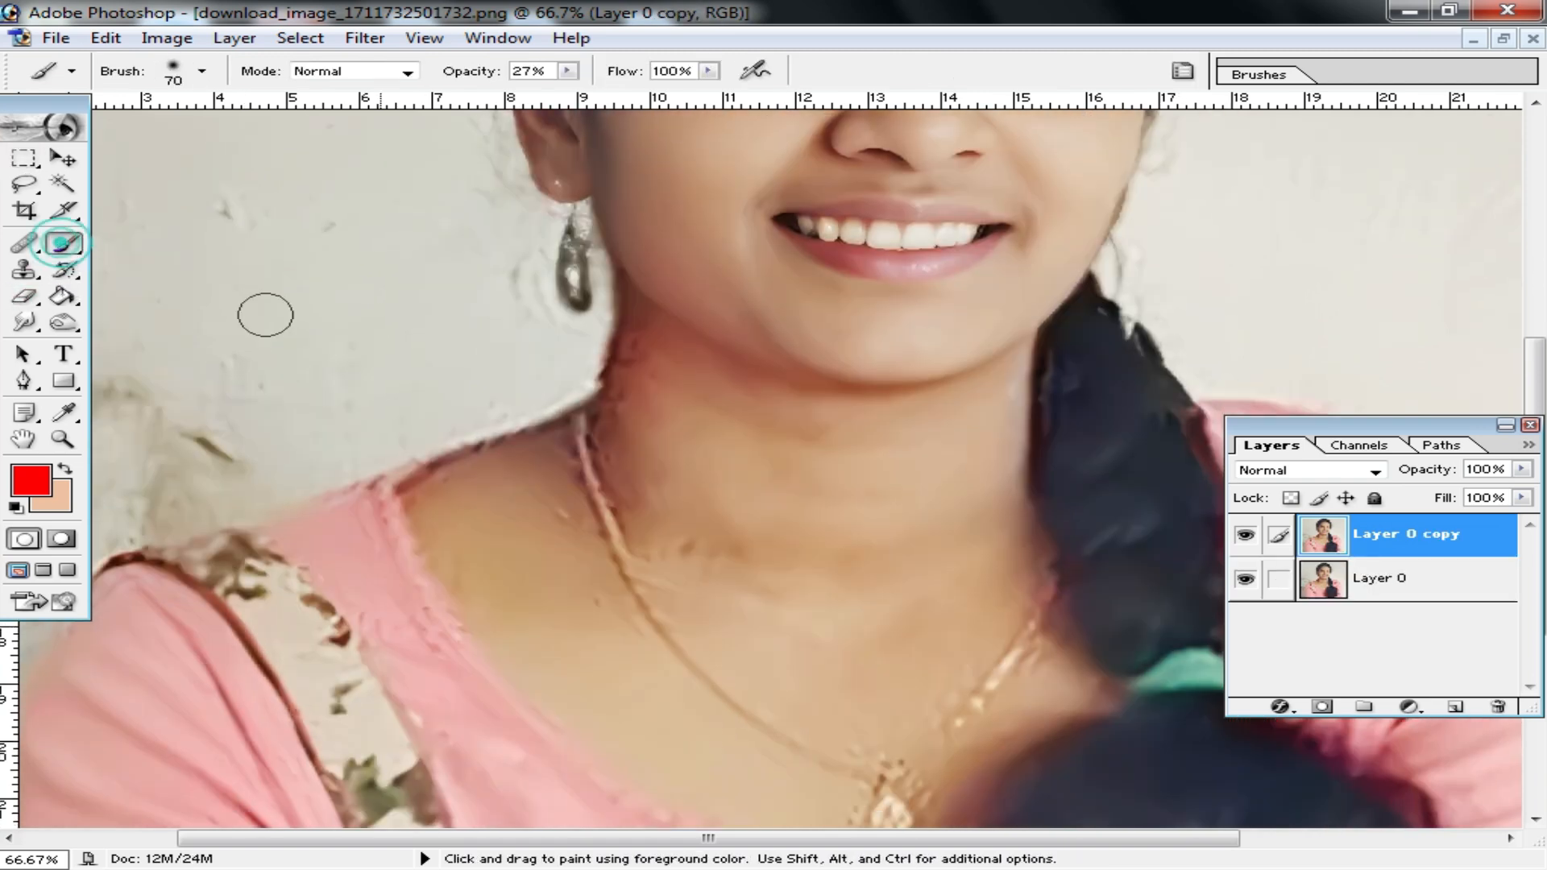
alt+click(631, 677)
click(622, 642)
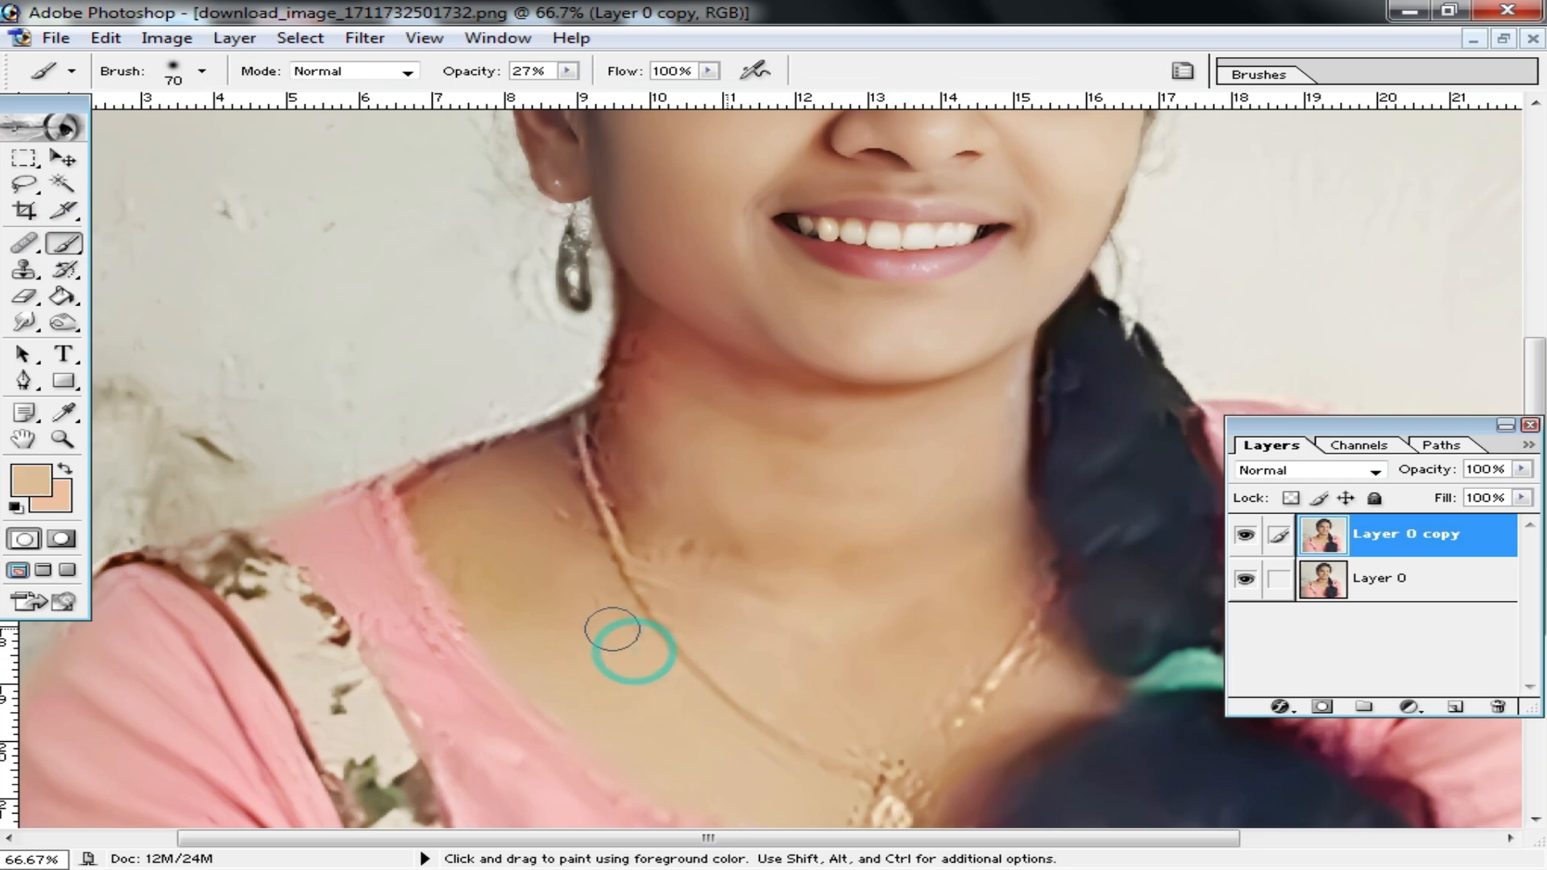
mouse_move(577, 612)
mouse_down()
mouse_move(504, 621)
mouse_move(451, 515)
mouse_move(556, 452)
mouse_move(565, 528)
mouse_move(553, 511)
mouse_move(656, 588)
mouse_up()
mouse_move(622, 441)
mouse_down()
mouse_move(689, 583)
mouse_move(726, 543)
mouse_move(637, 362)
mouse_move(709, 402)
mouse_move(778, 411)
mouse_move(819, 584)
mouse_up()
mouse_move(918, 602)
mouse_down()
mouse_move(997, 591)
mouse_move(884, 703)
mouse_up()
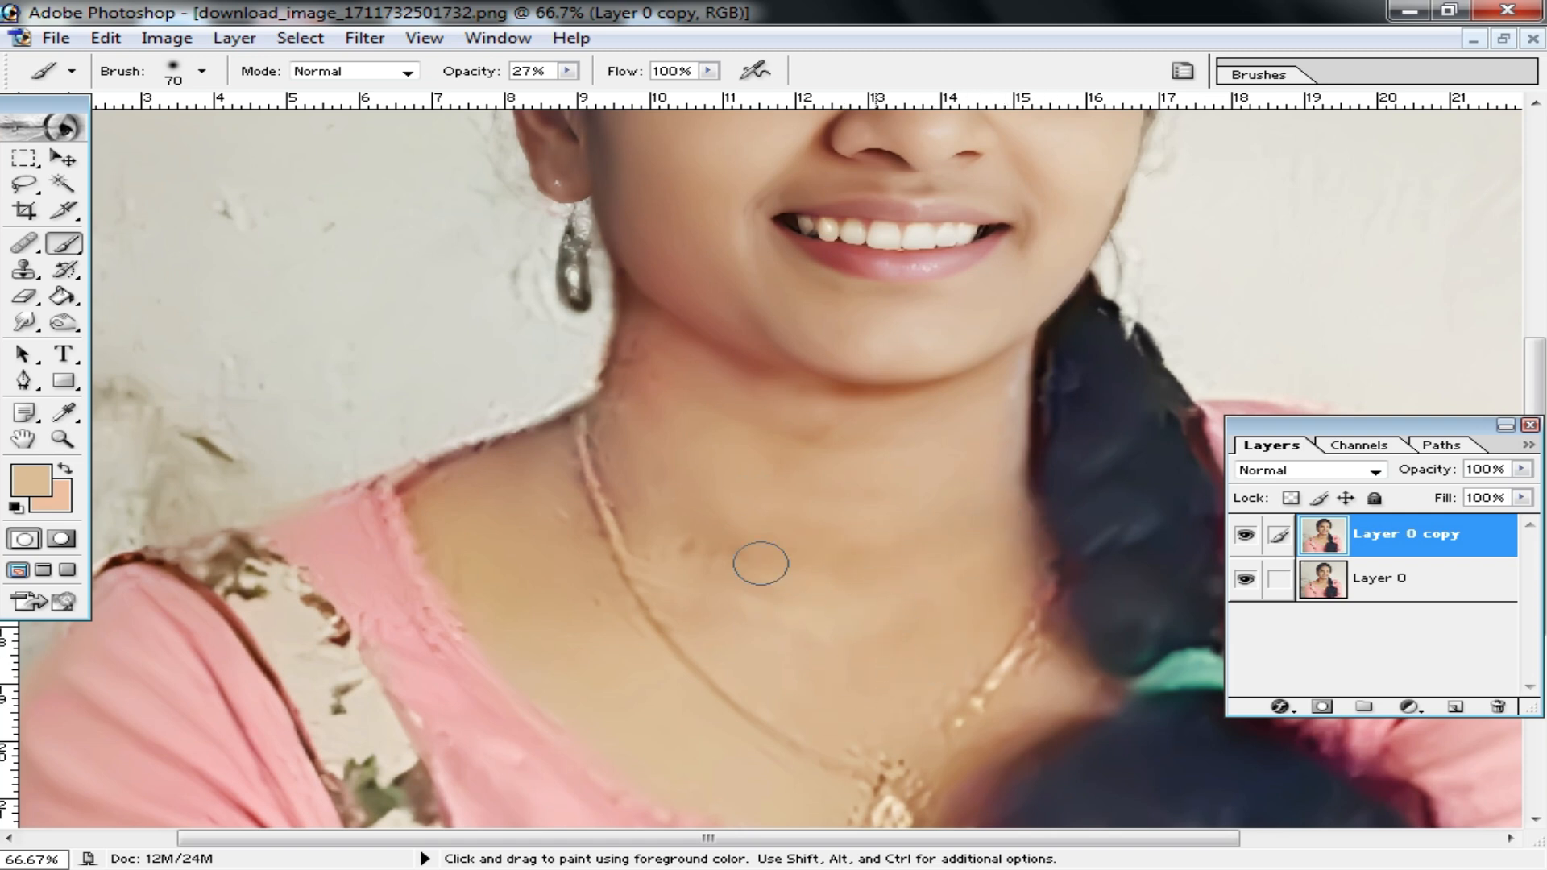
drag(803, 400, 746, 711)
Enlarge the brush to 95 px and blend sampled skin tones along the cheek, jaw and upper neck
right_click(788, 700)
click(948, 634)
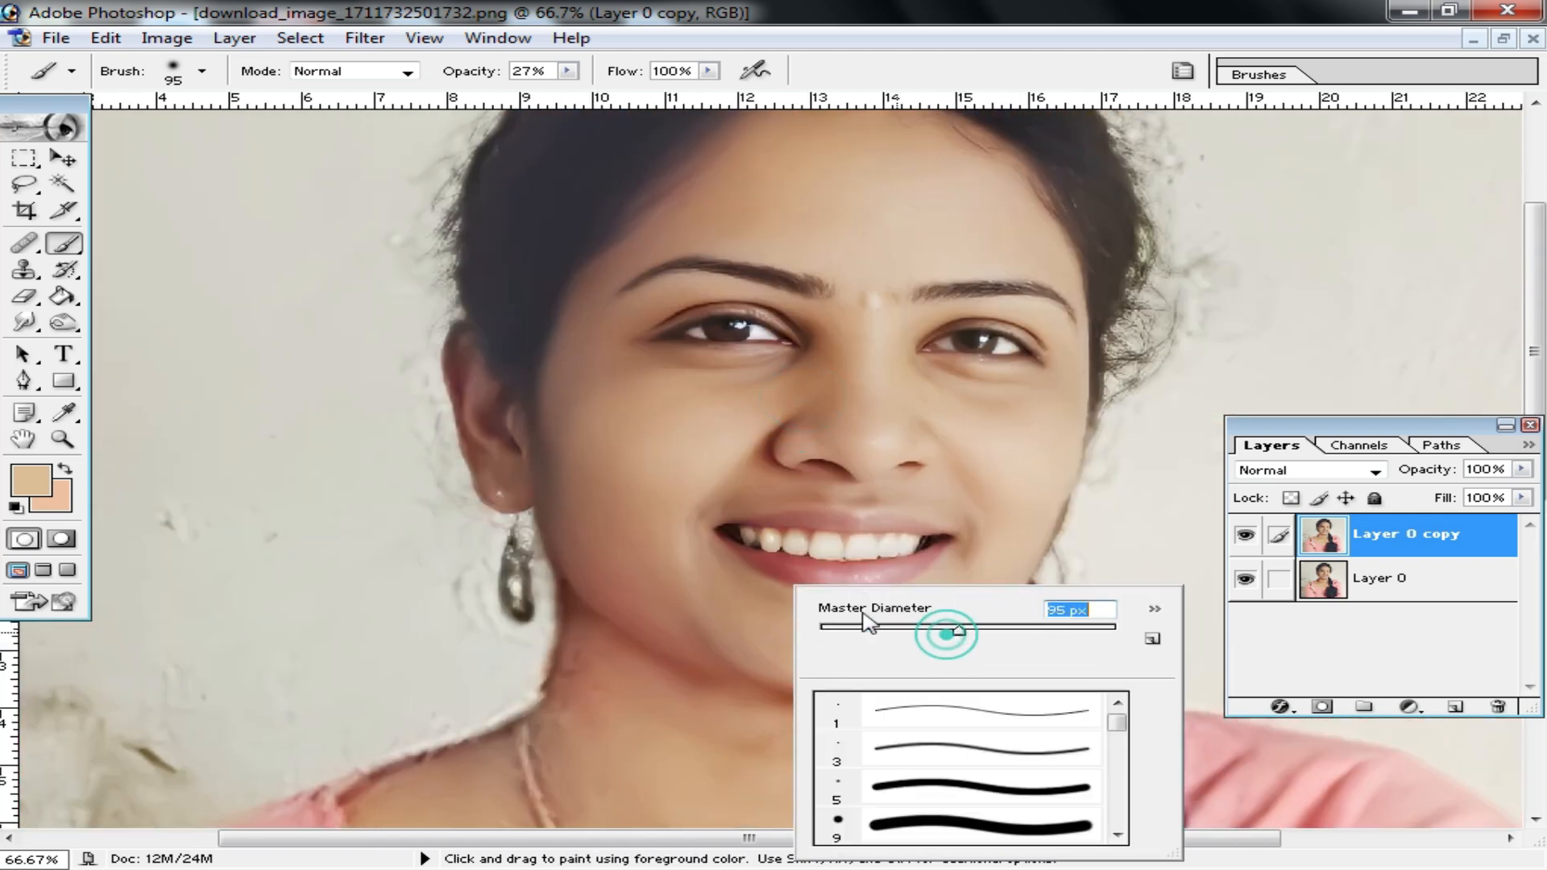
alt+click(597, 472)
drag(595, 486, 691, 607)
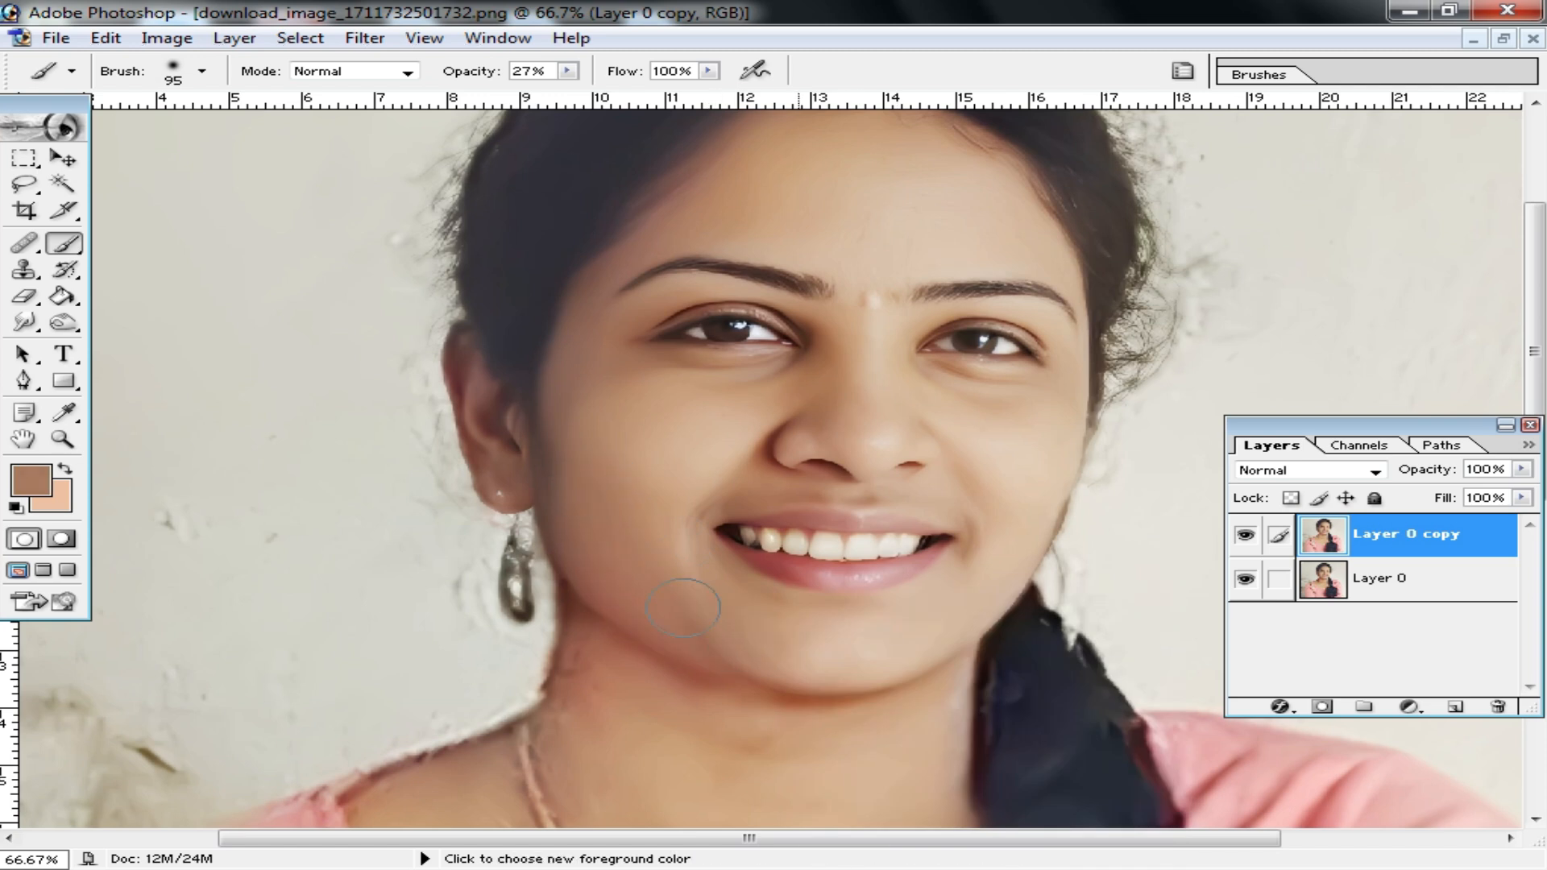
alt+click(830, 769)
drag(796, 736, 648, 713)
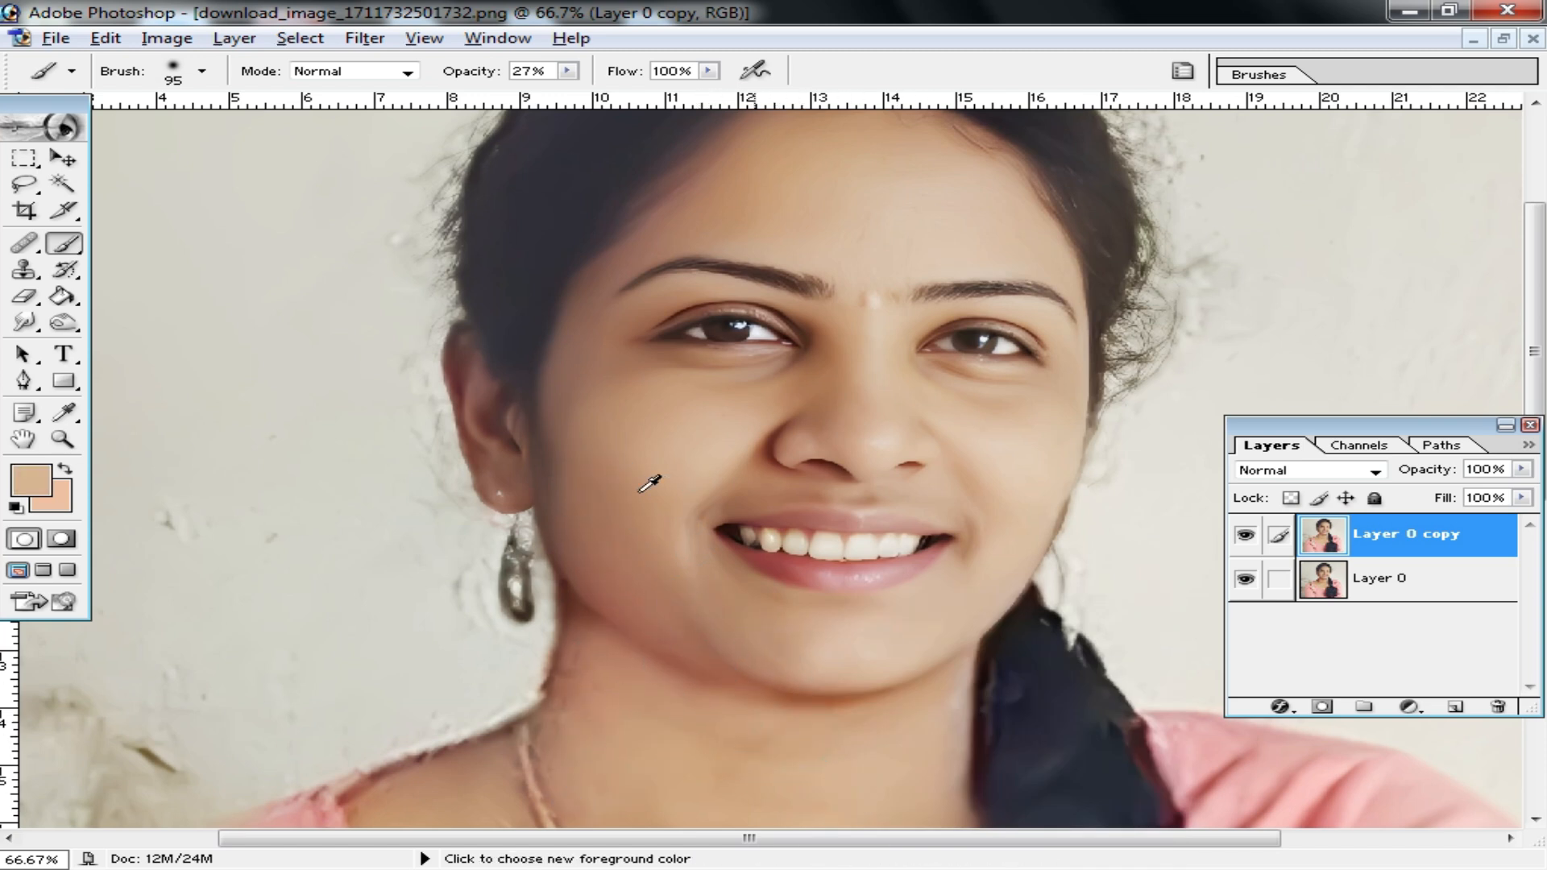
alt+click(636, 563)
Lower the painted Layer 0 copy to 64% fill and 74% opacity and merge the visible layers
alt+click(767, 479)
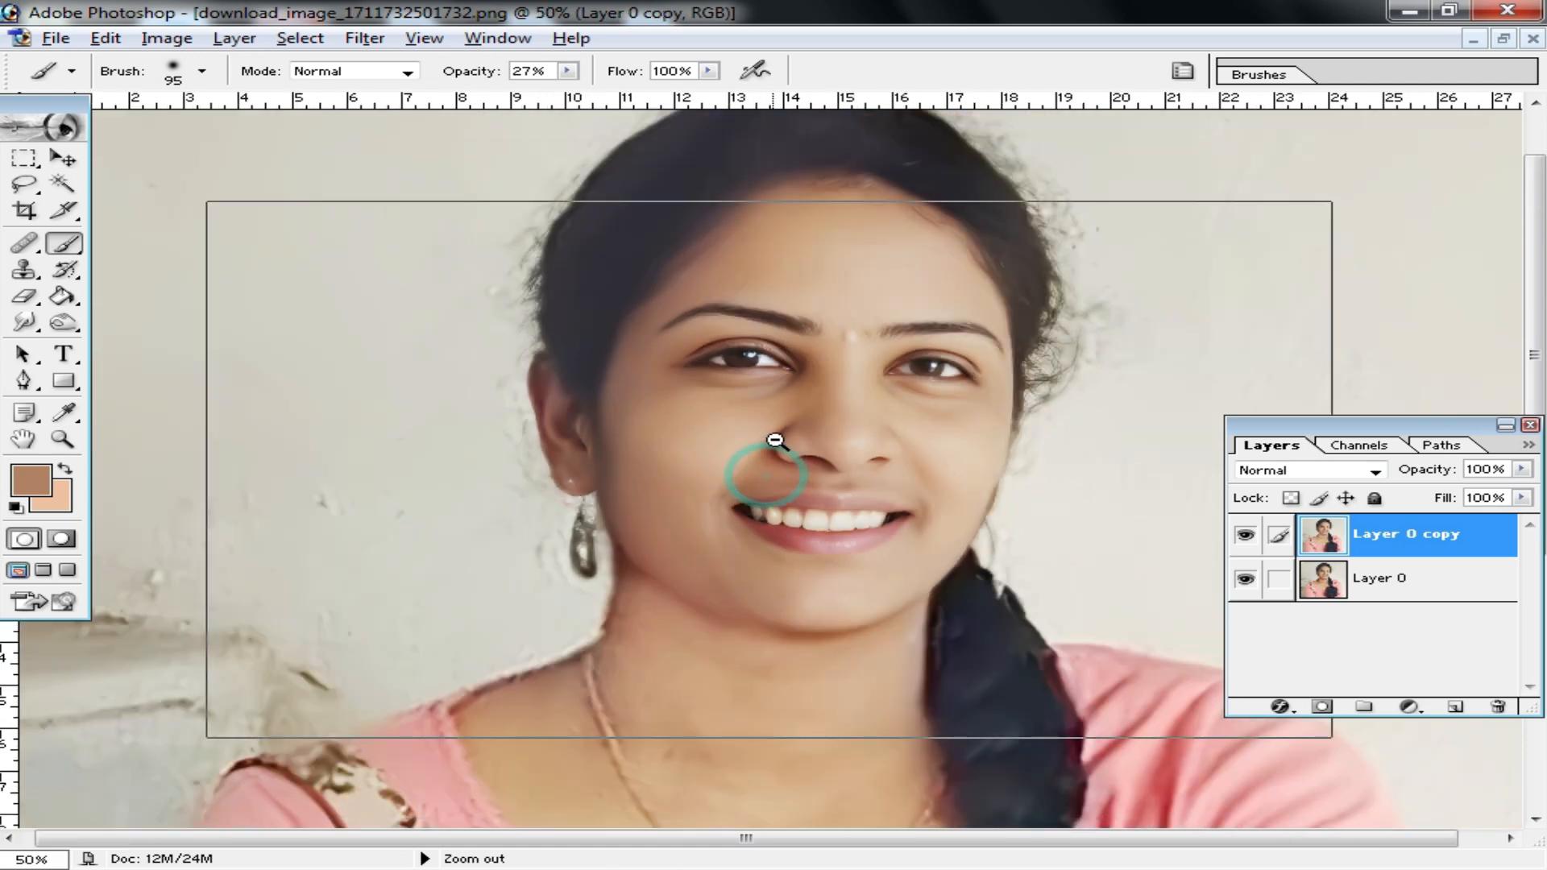
alt+click(808, 519)
alt+click(800, 537)
ctrl+click(822, 460)
alt+click(714, 487)
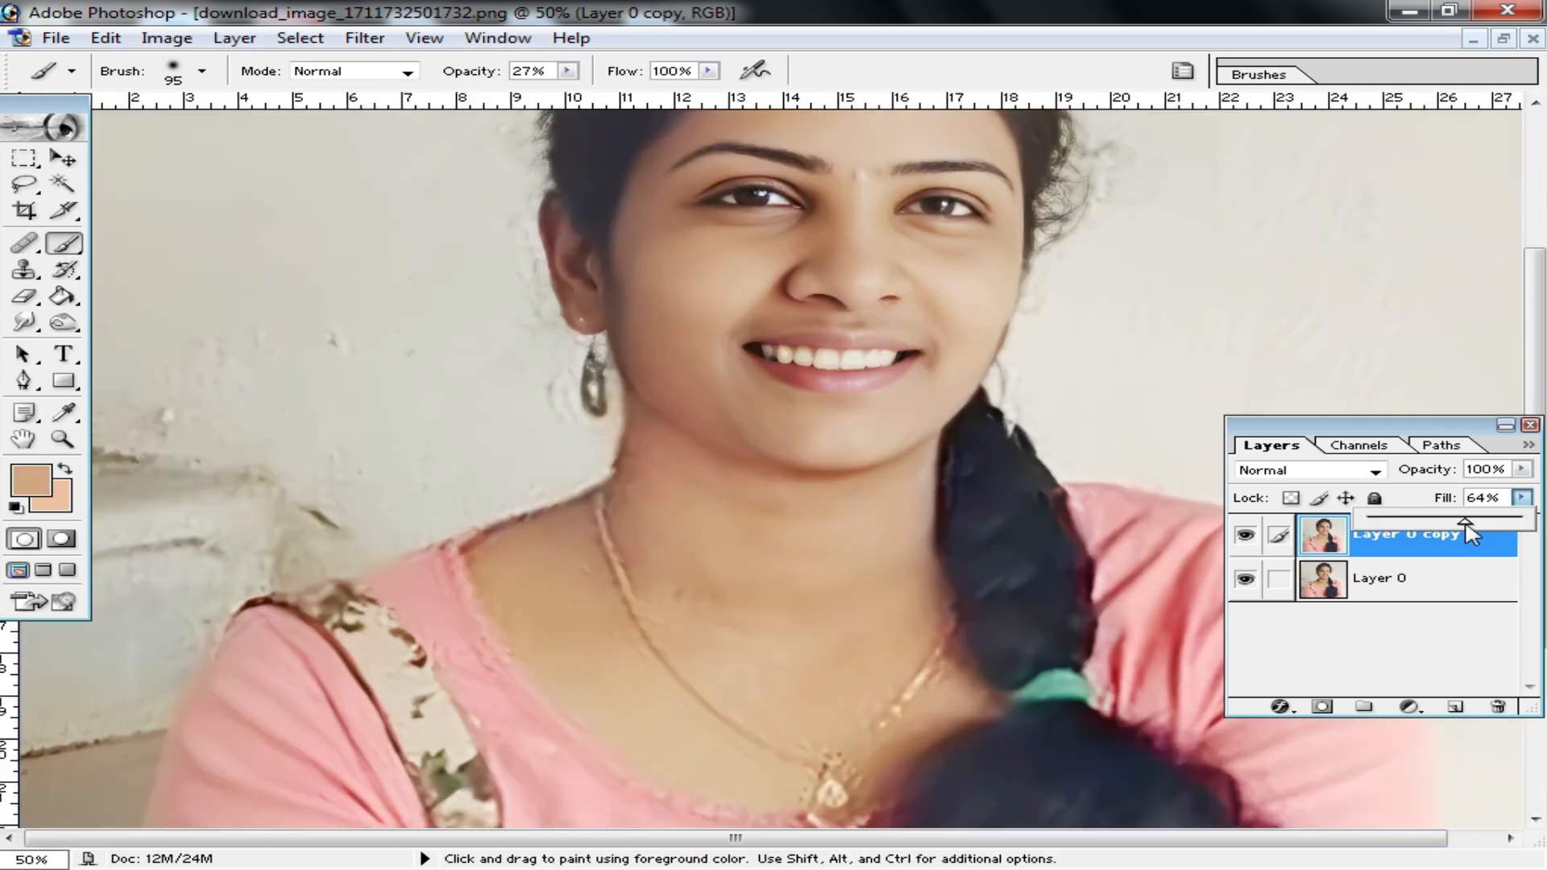
alt+click(839, 484)
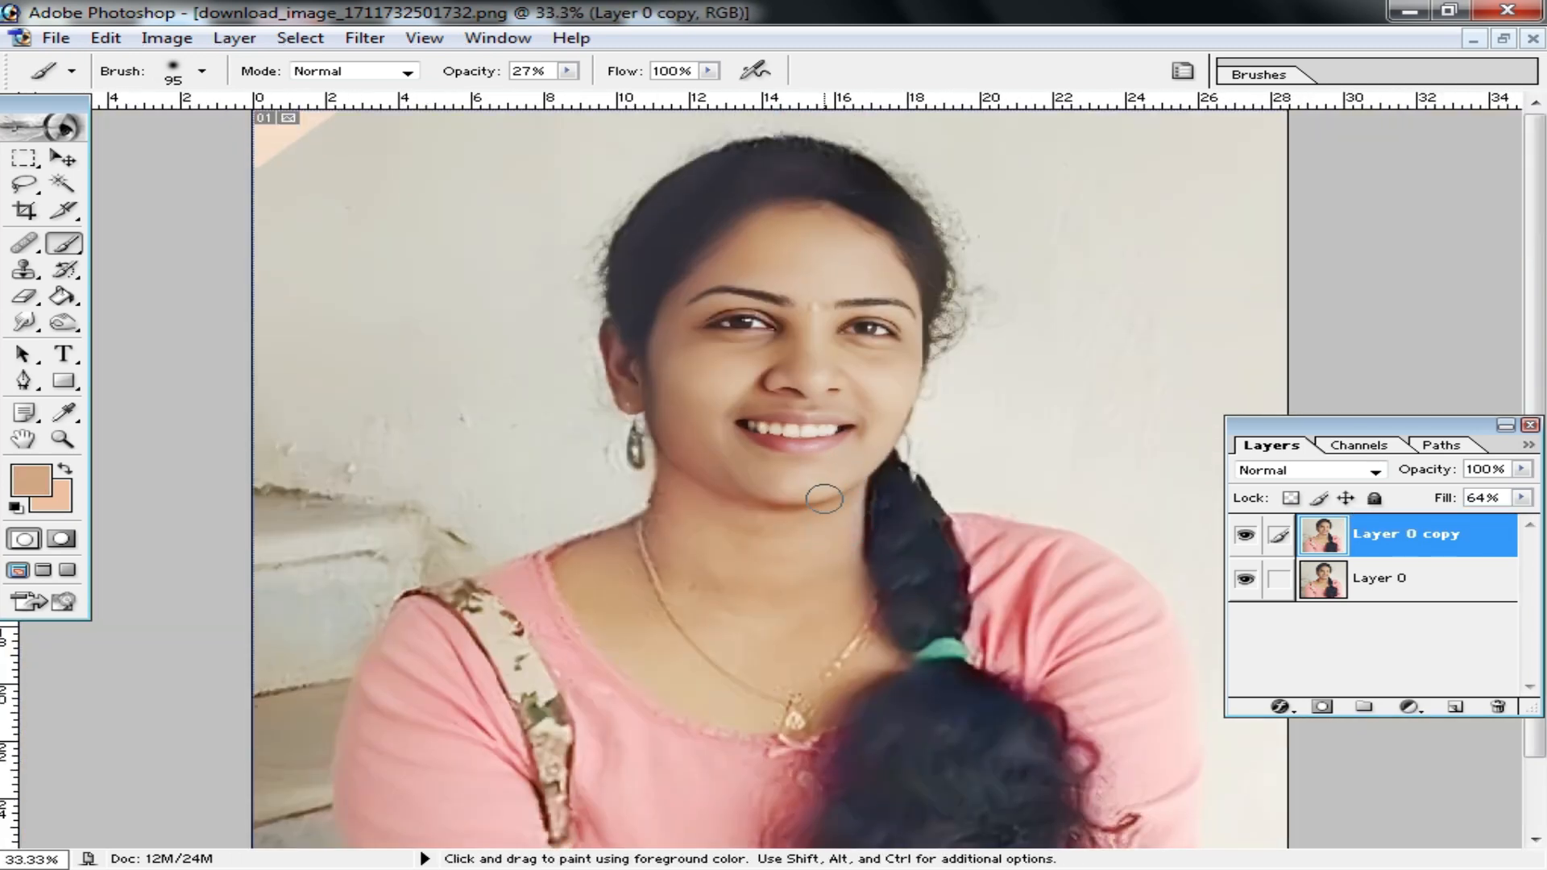
drag(1521, 469, 1483, 501)
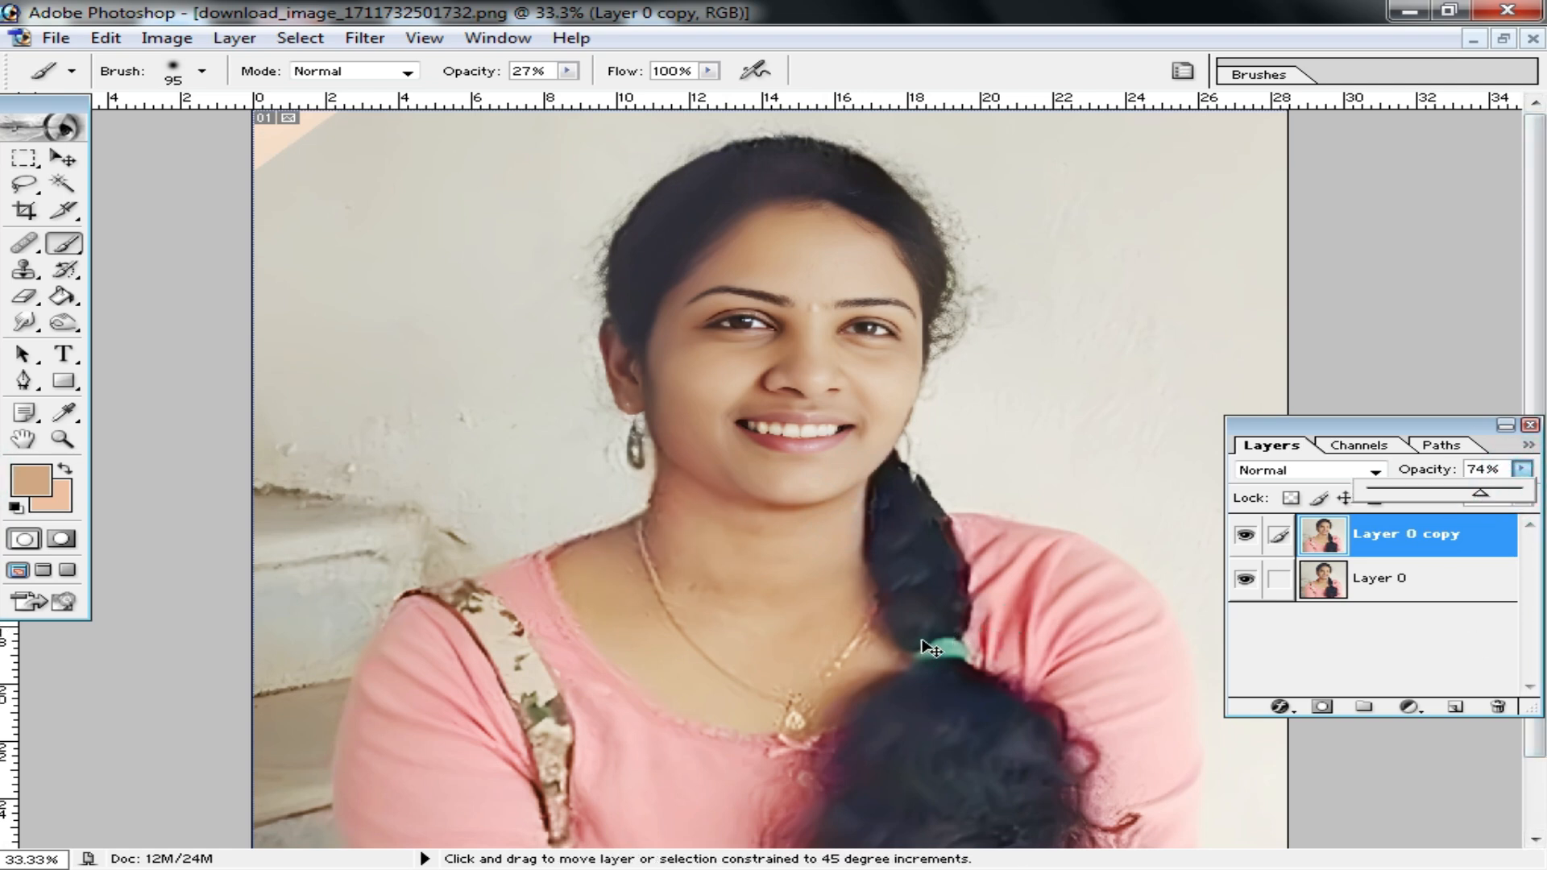
key(ctrl+shift+e)
Duplicate the merged layer and smooth the copy with Smart Blur at radius 3.0, threshold 25.0, low quality and normal mode
key(ctrl+j)
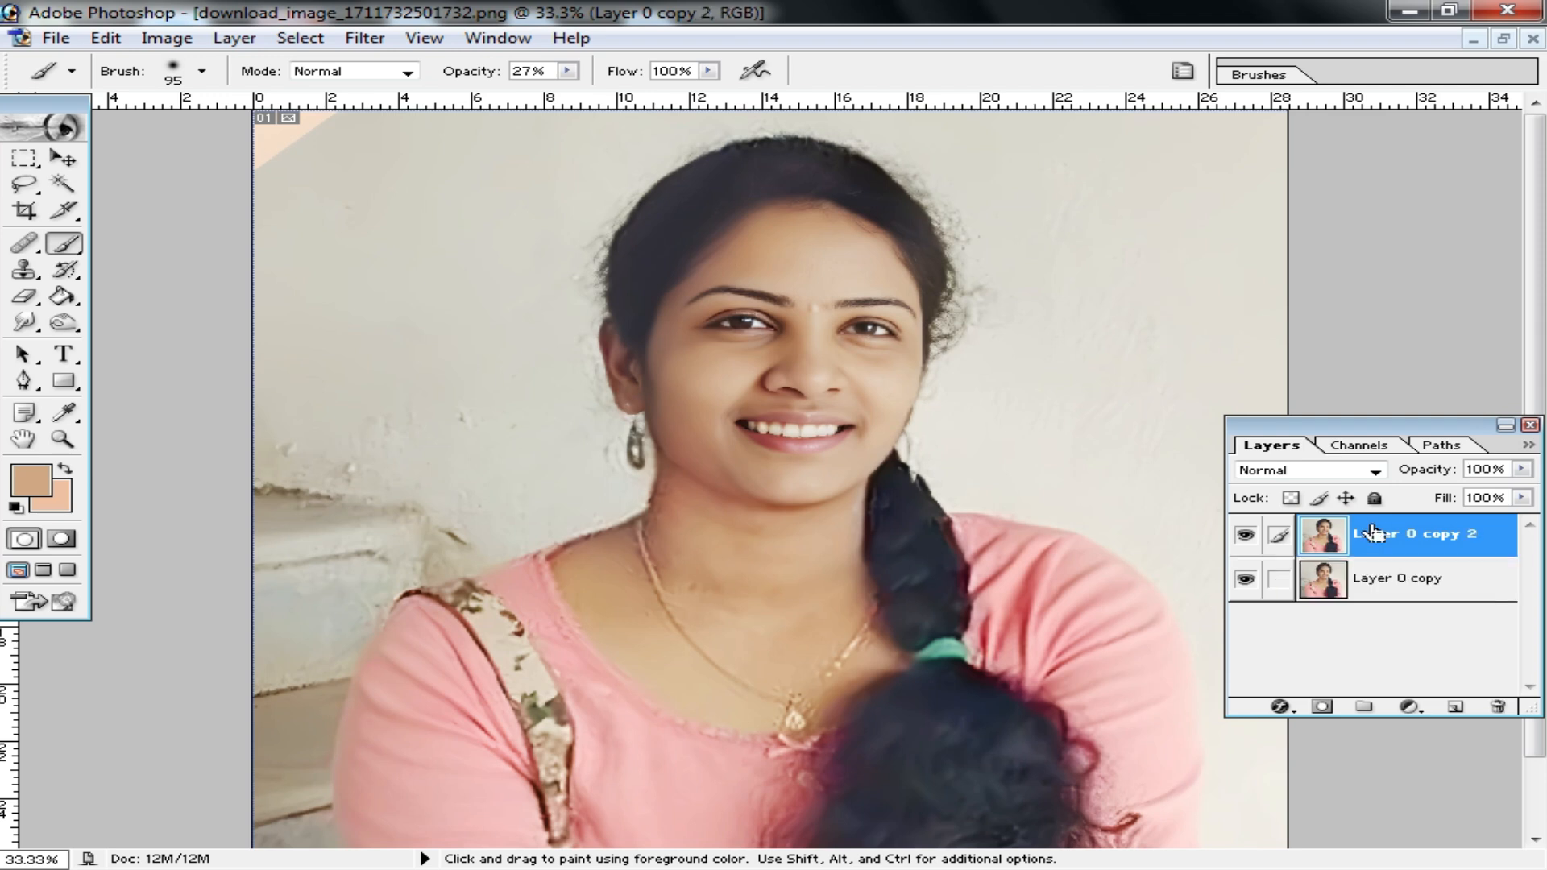
click(365, 38)
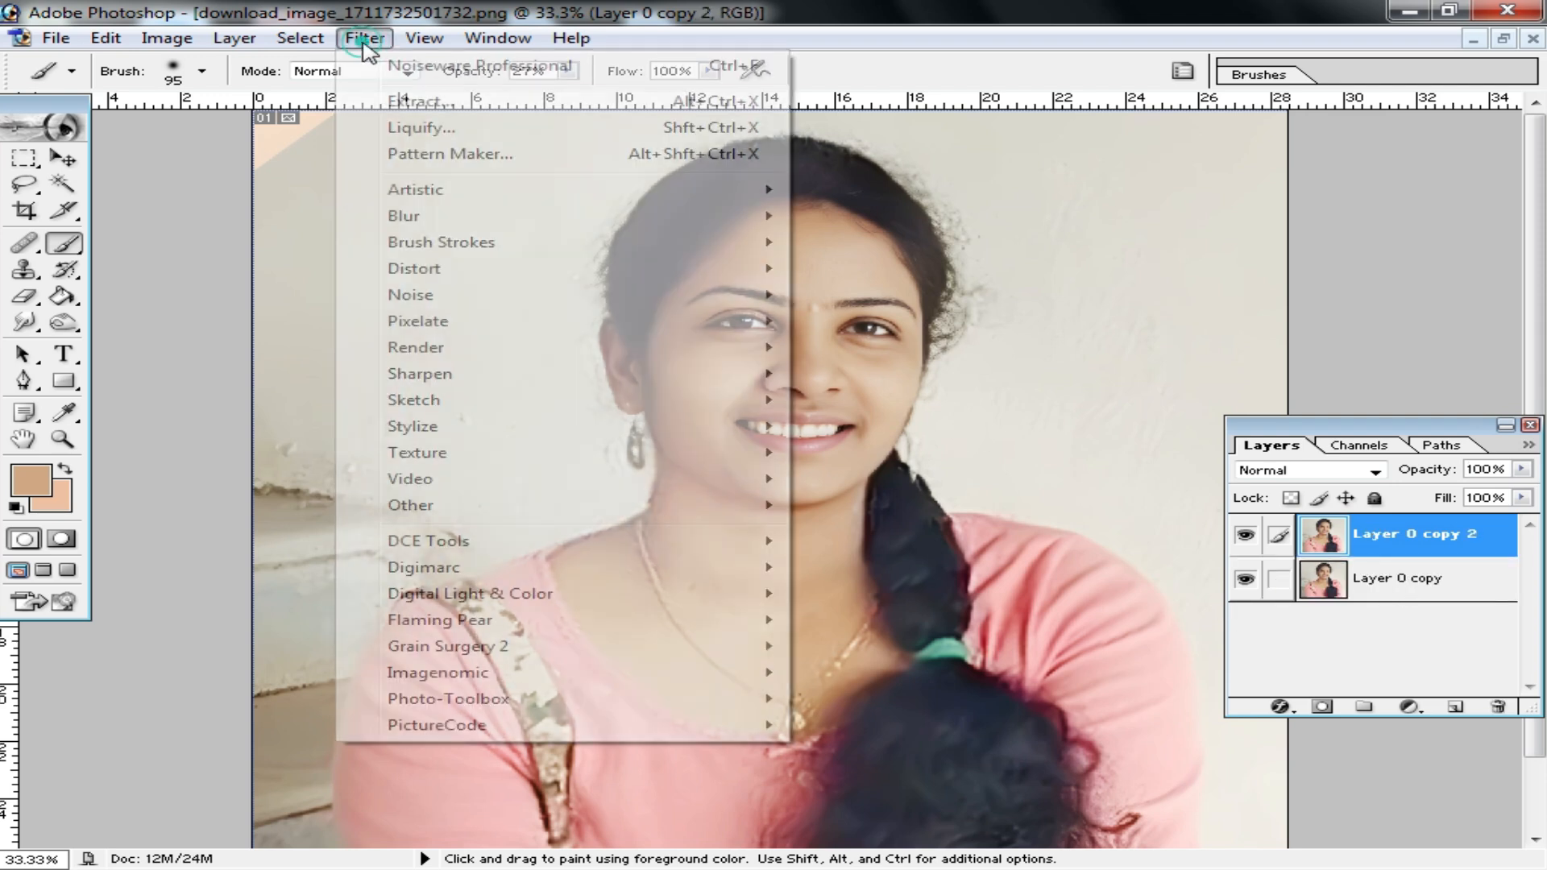
mouse_move(484, 216)
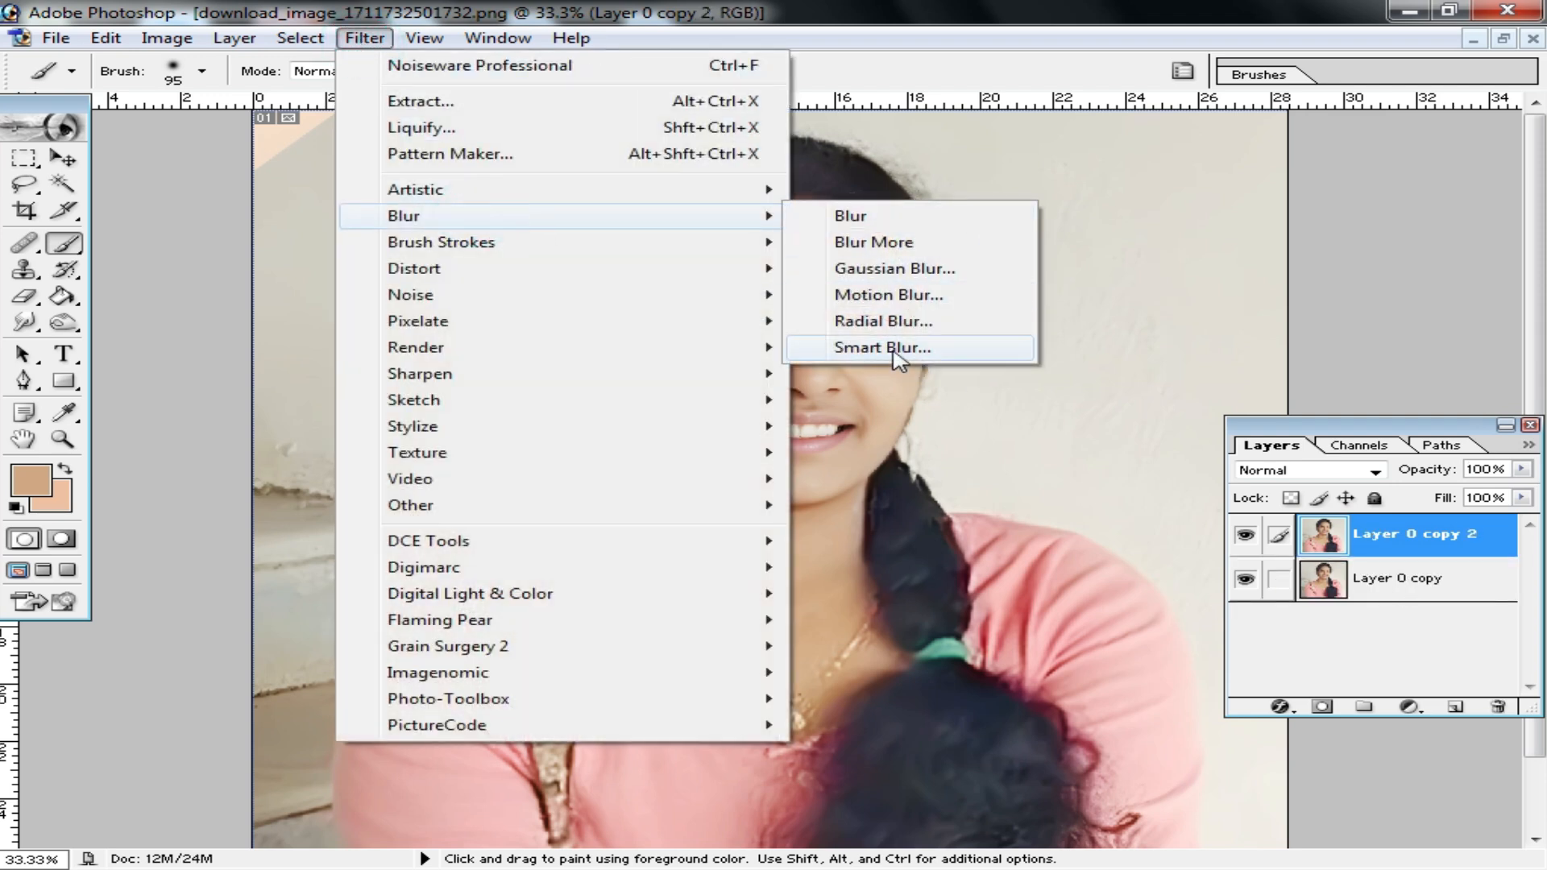
click(918, 347)
drag(739, 311, 762, 391)
drag(742, 266, 797, 361)
drag(746, 265, 639, 390)
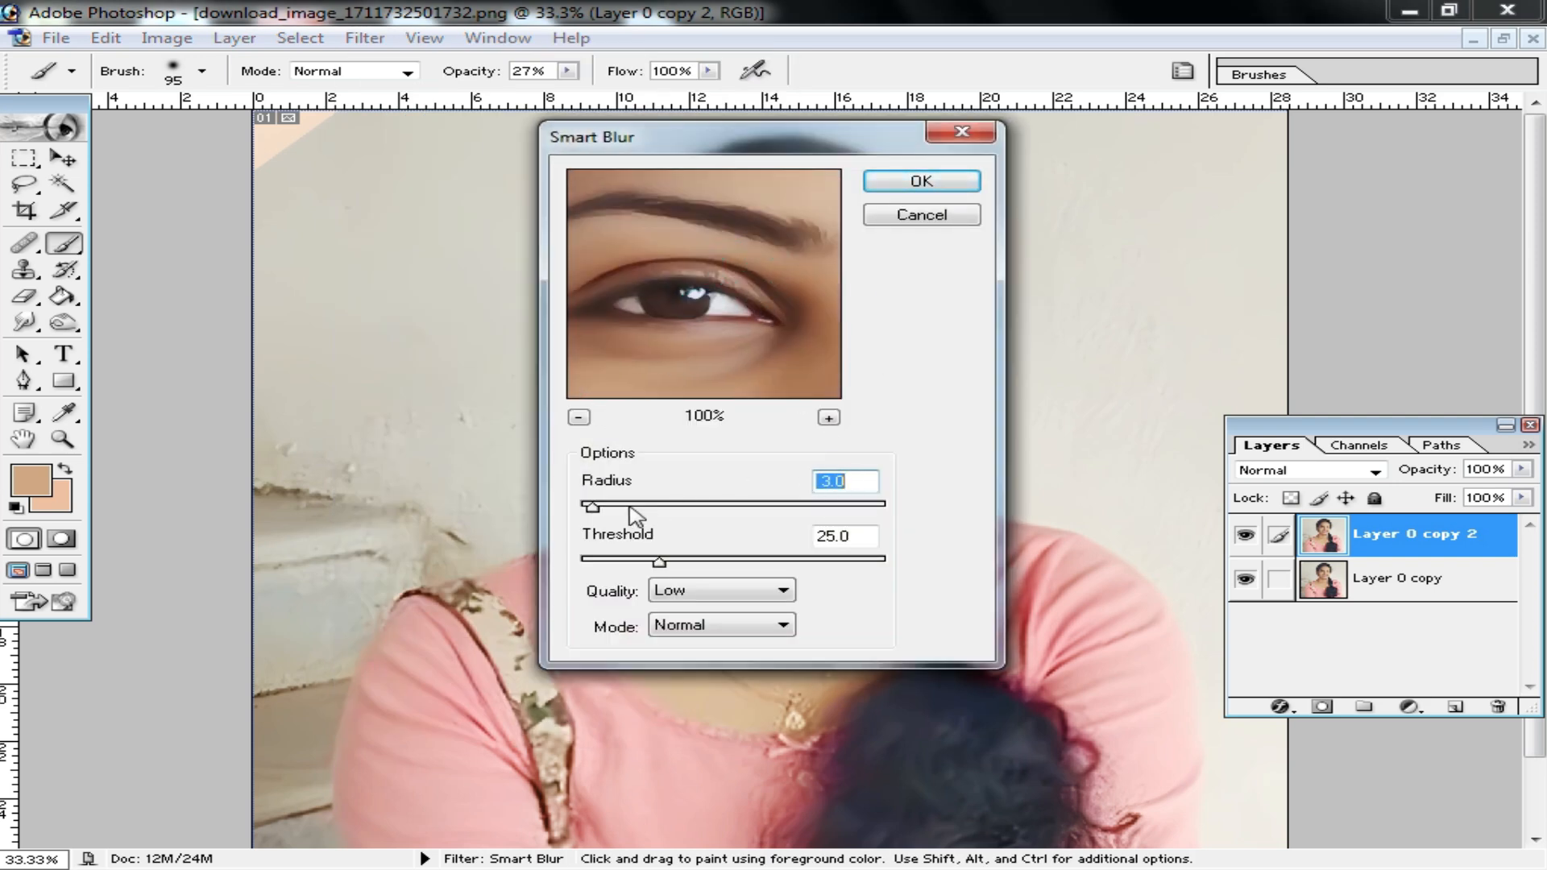
click(922, 181)
Examine the blurred face at up to 100%, checking the eyes, nose, mouth, forehead and hair
key(z)
click(798, 491)
click(798, 491)
click(798, 491)
drag(790, 524, 884, 457)
drag(789, 620, 772, 407)
drag(844, 332, 839, 546)
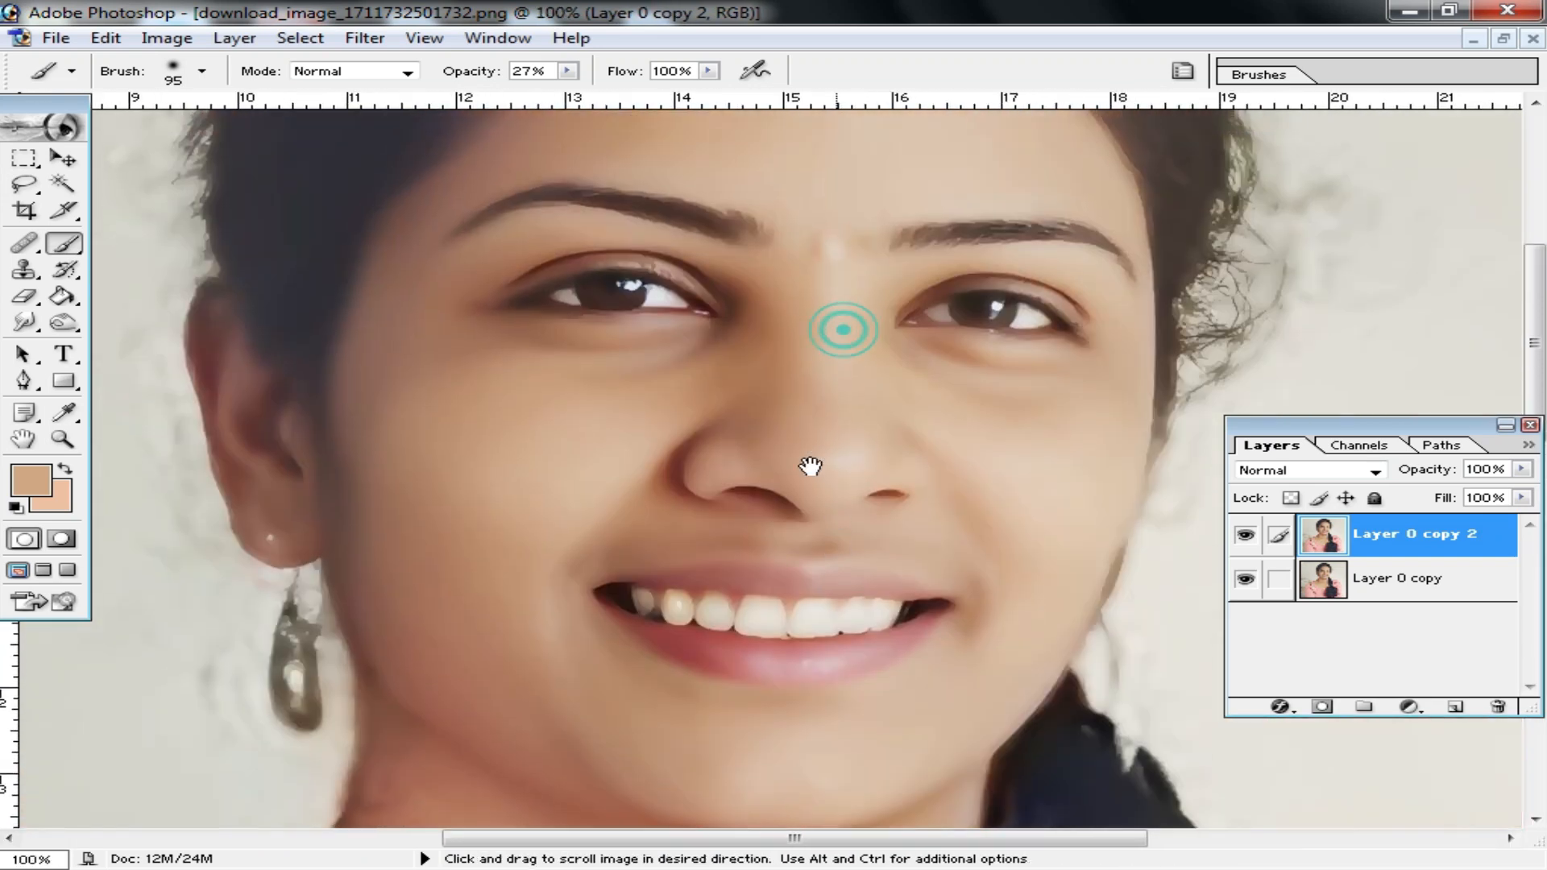
drag(900, 403, 981, 641)
alt+click(878, 435)
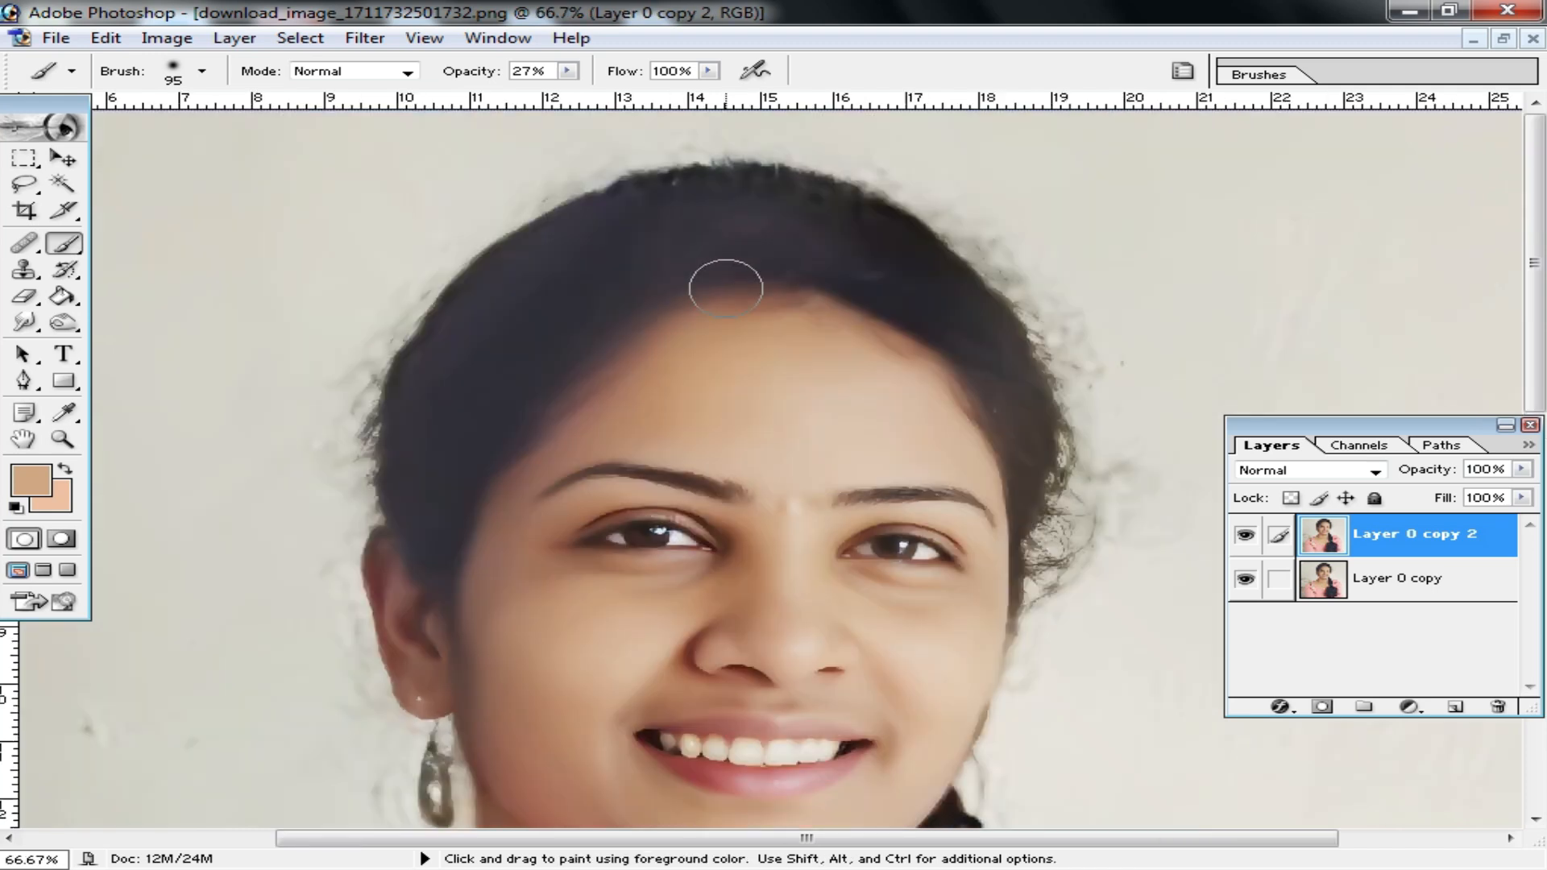
Deepen the dark tones of Layer 0 copy 2 with a Selective Color adjustment that raises the black component
click(166, 39)
mouse_move(276, 103)
click(540, 369)
click(1174, 239)
click(1124, 415)
drag(1145, 458, 1170, 465)
click(1376, 249)
key(b)
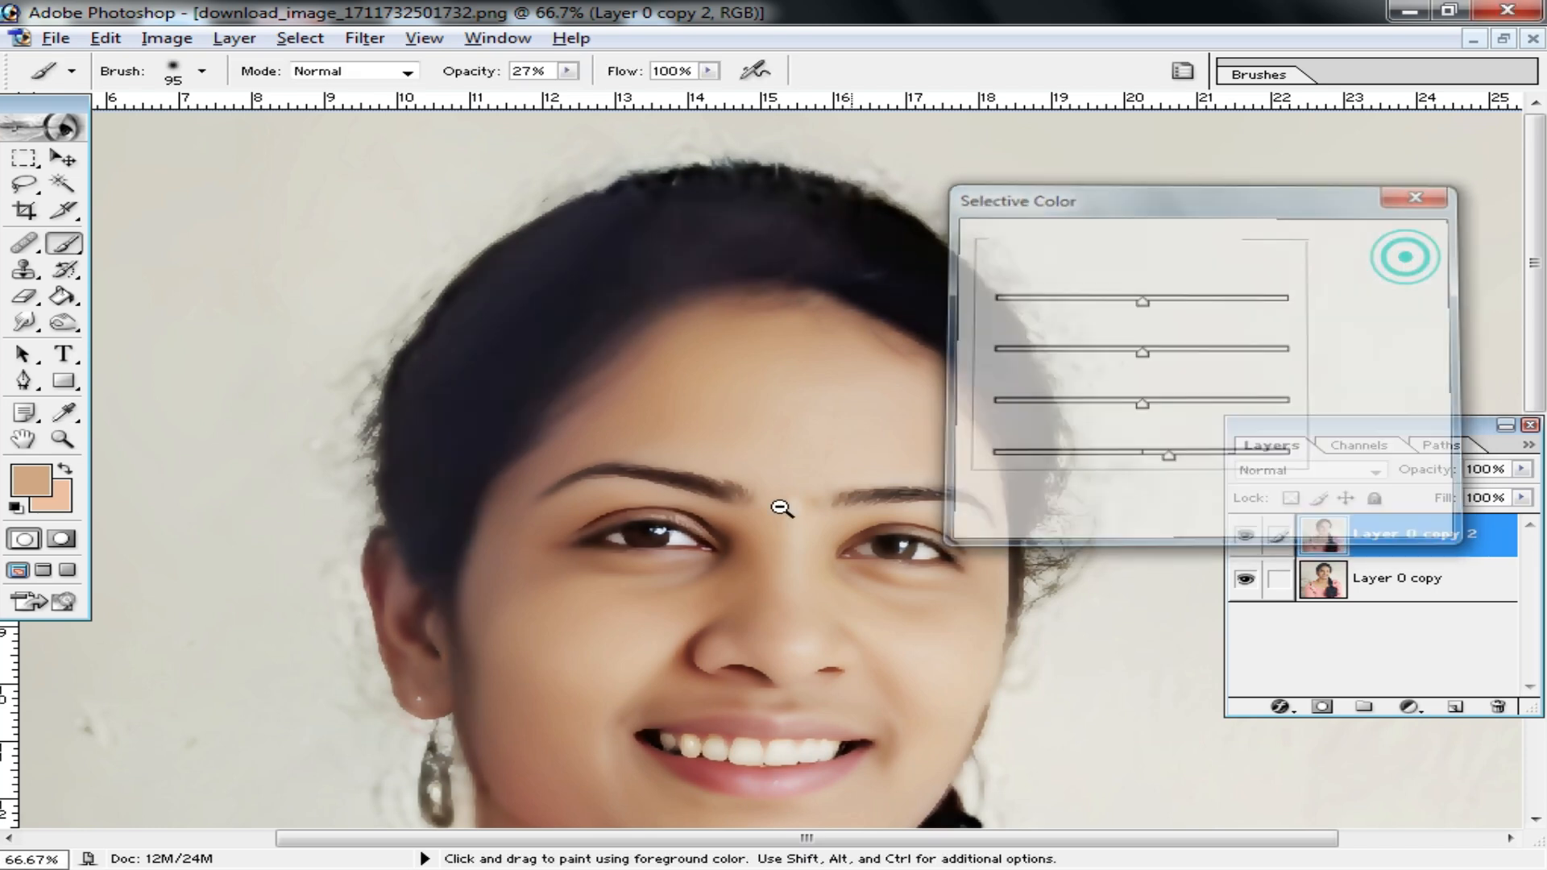
Crop the portrait closer around the woman, removing the discolored upper corner and the surplus wall
key(ctrl+minus)
key(ctrl+minus)
key(ctrl+minus)
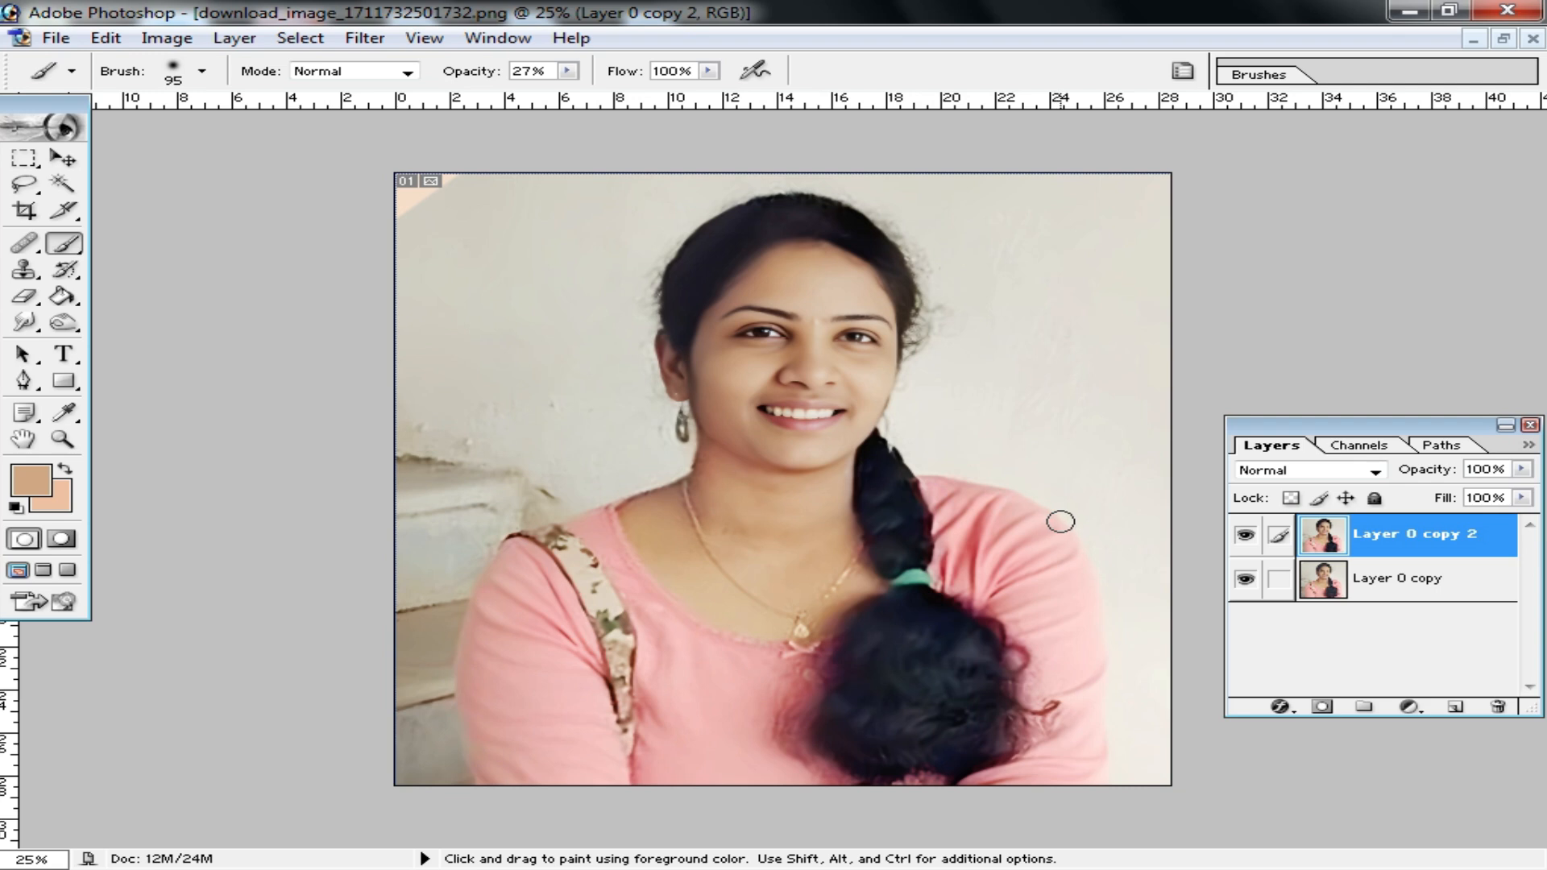
click(24, 212)
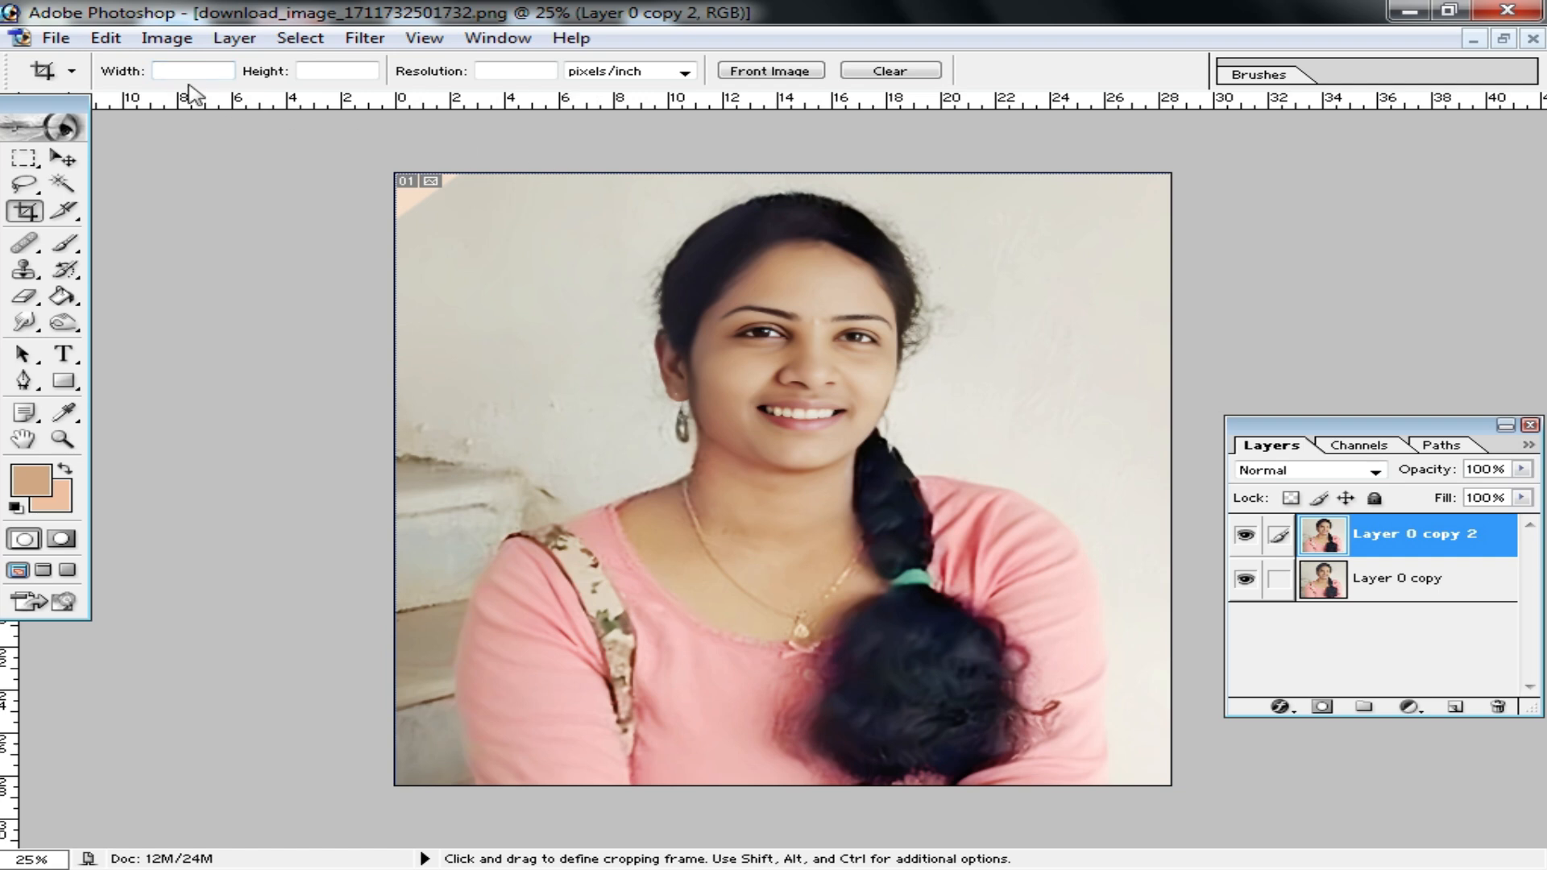
drag(653, 316, 1088, 742)
double_click(927, 620)
key(ctrl+0)
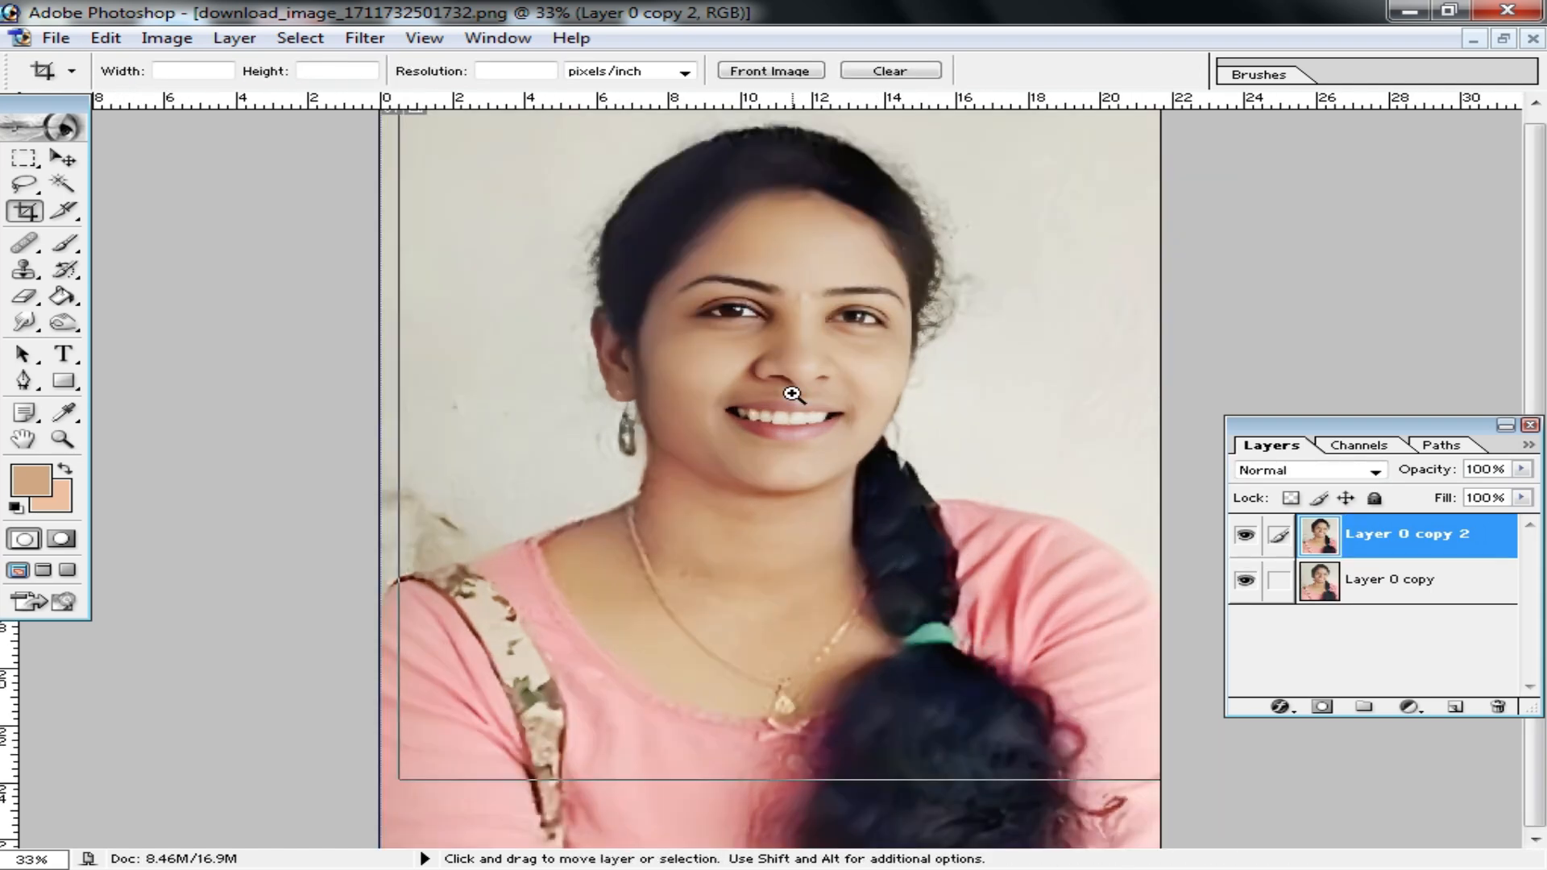
Examine the cropped portrait's face at 100%, checking the eyes, skin, mouth and forehead
ctrl+click(793, 399)
ctrl+click(785, 399)
ctrl+click(867, 533)
ctrl+click(846, 520)
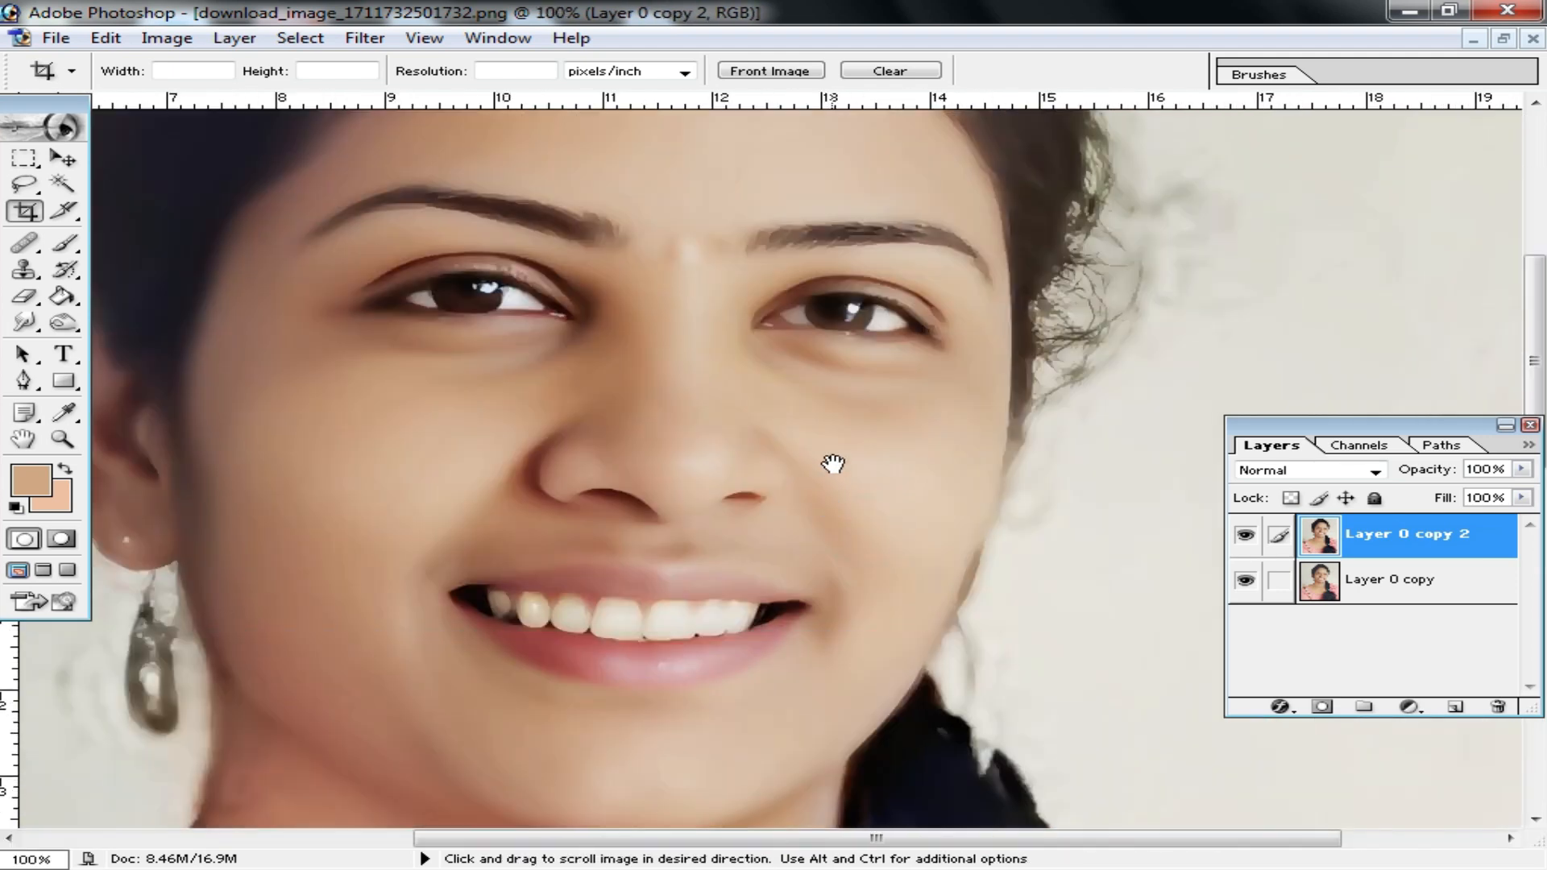
drag(832, 459, 870, 546)
drag(756, 518, 791, 421)
drag(758, 485, 808, 495)
drag(843, 402, 869, 469)
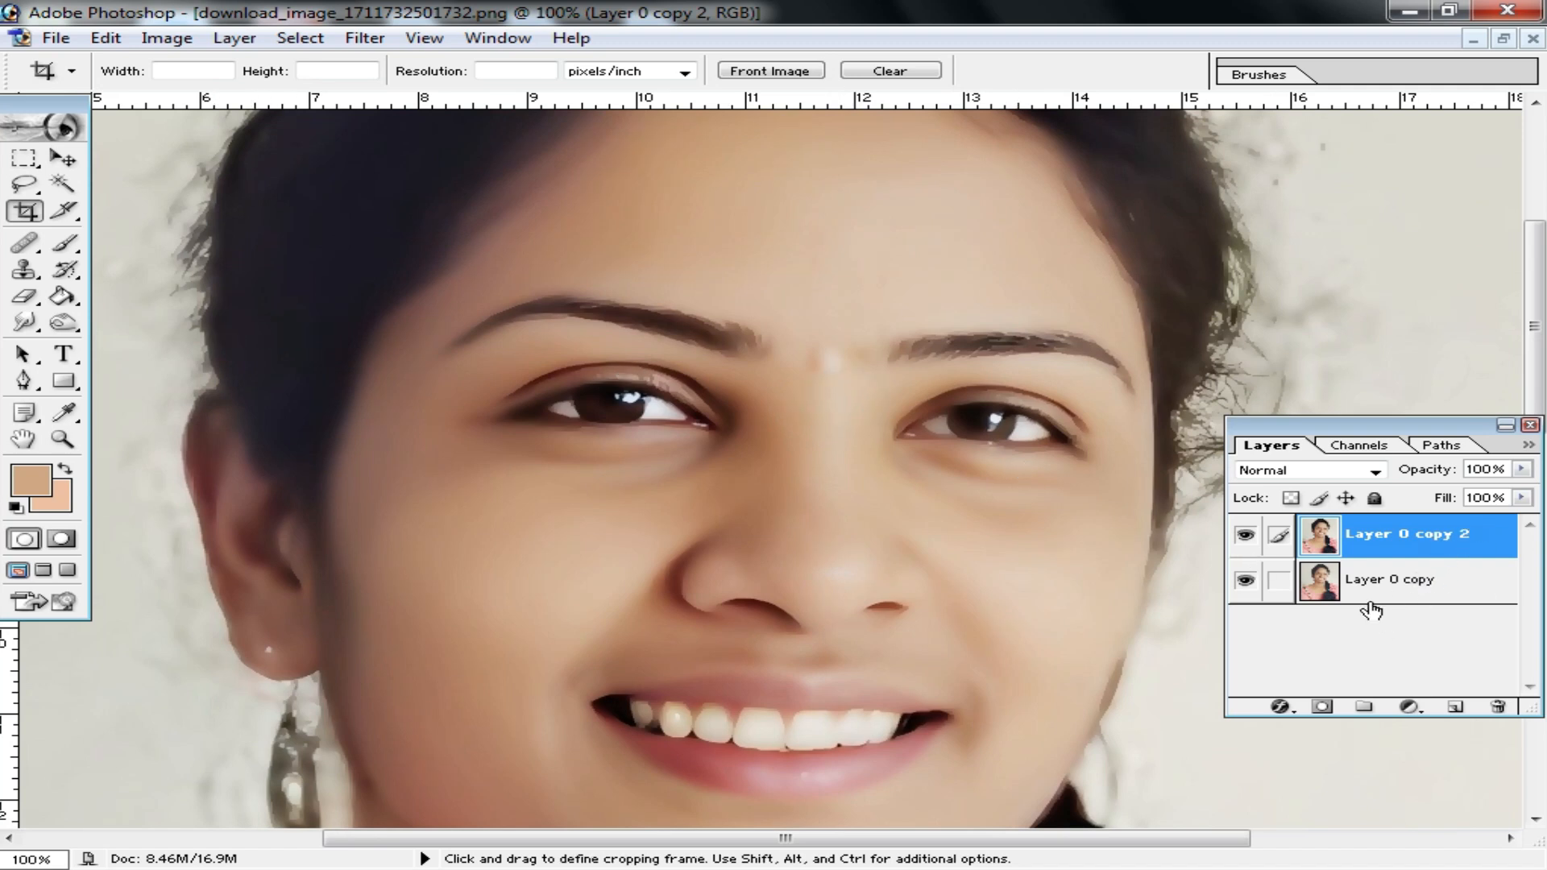
Merge the visible layers and try a small circular selection between the eyebrows with the Elliptical Marquee tool
key(ctrl+shift+e)
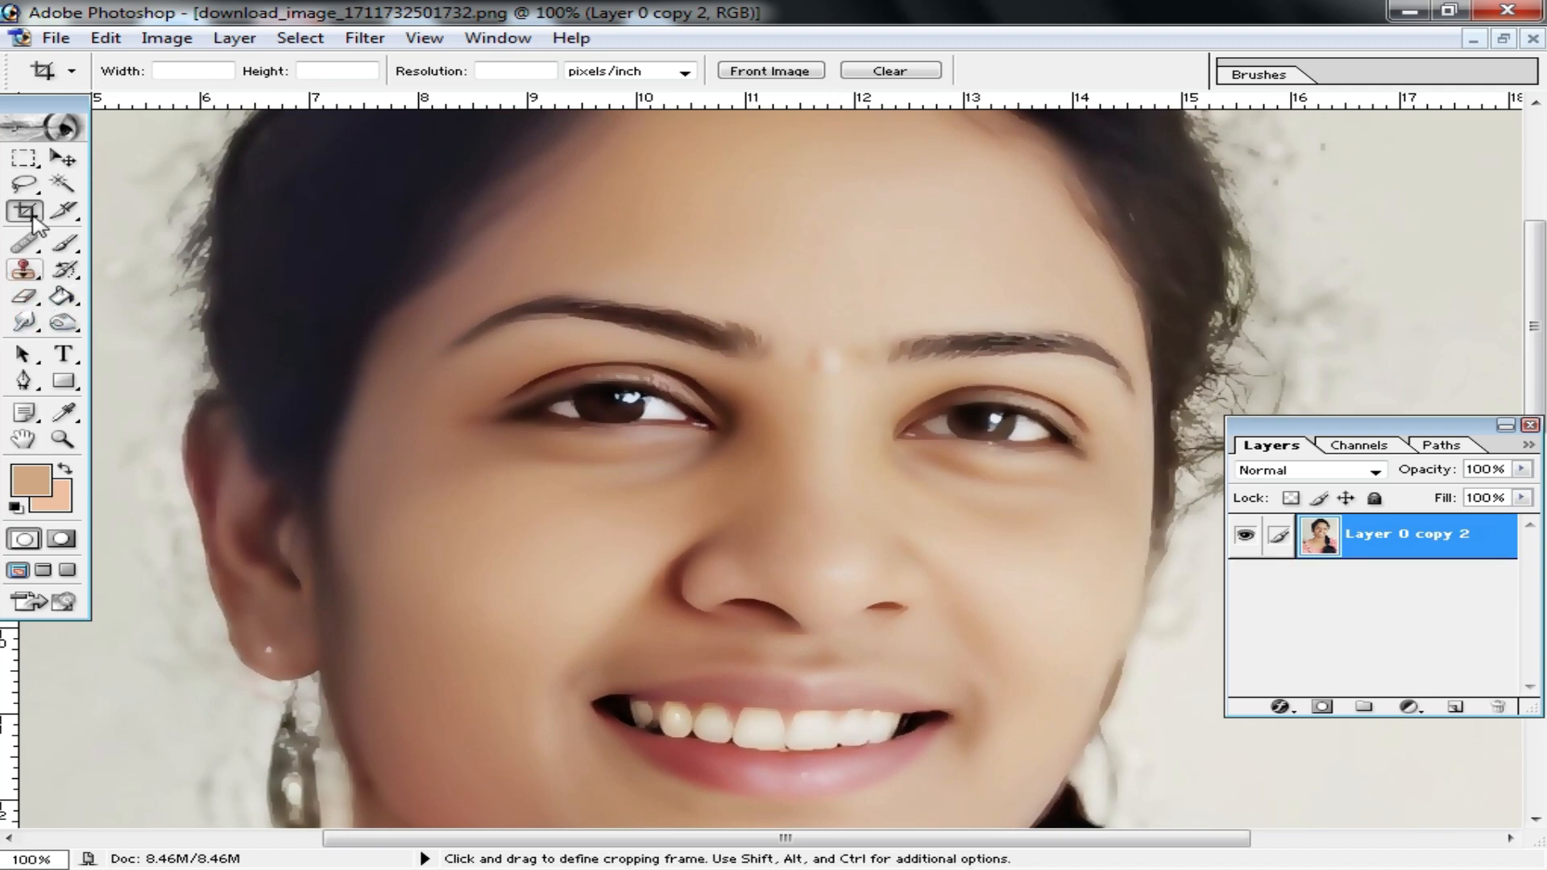
drag(24, 157, 137, 181)
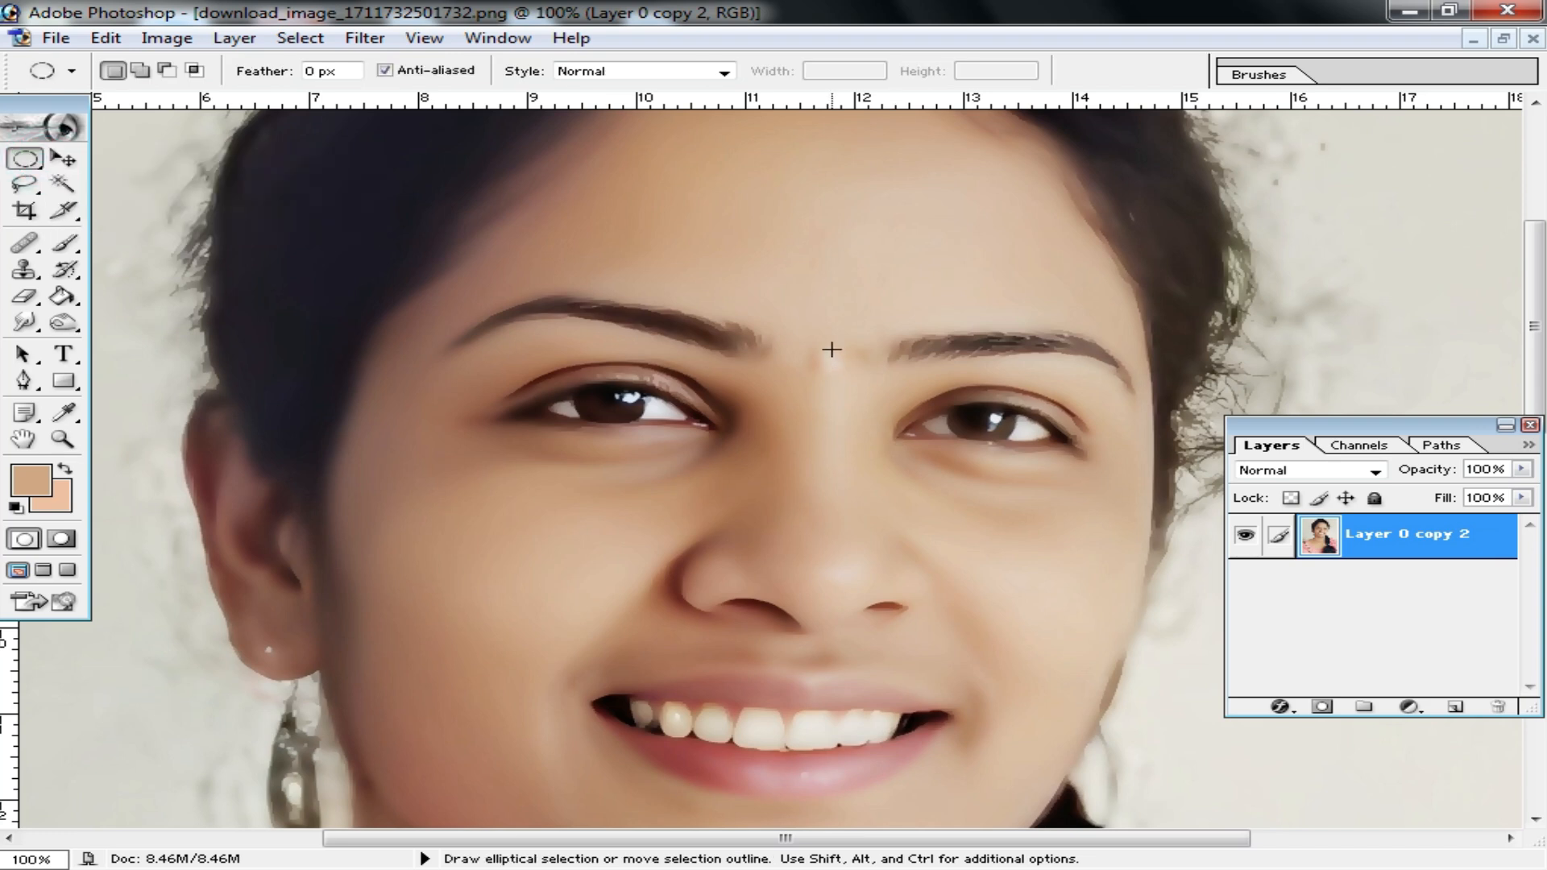
key(shift+alt)
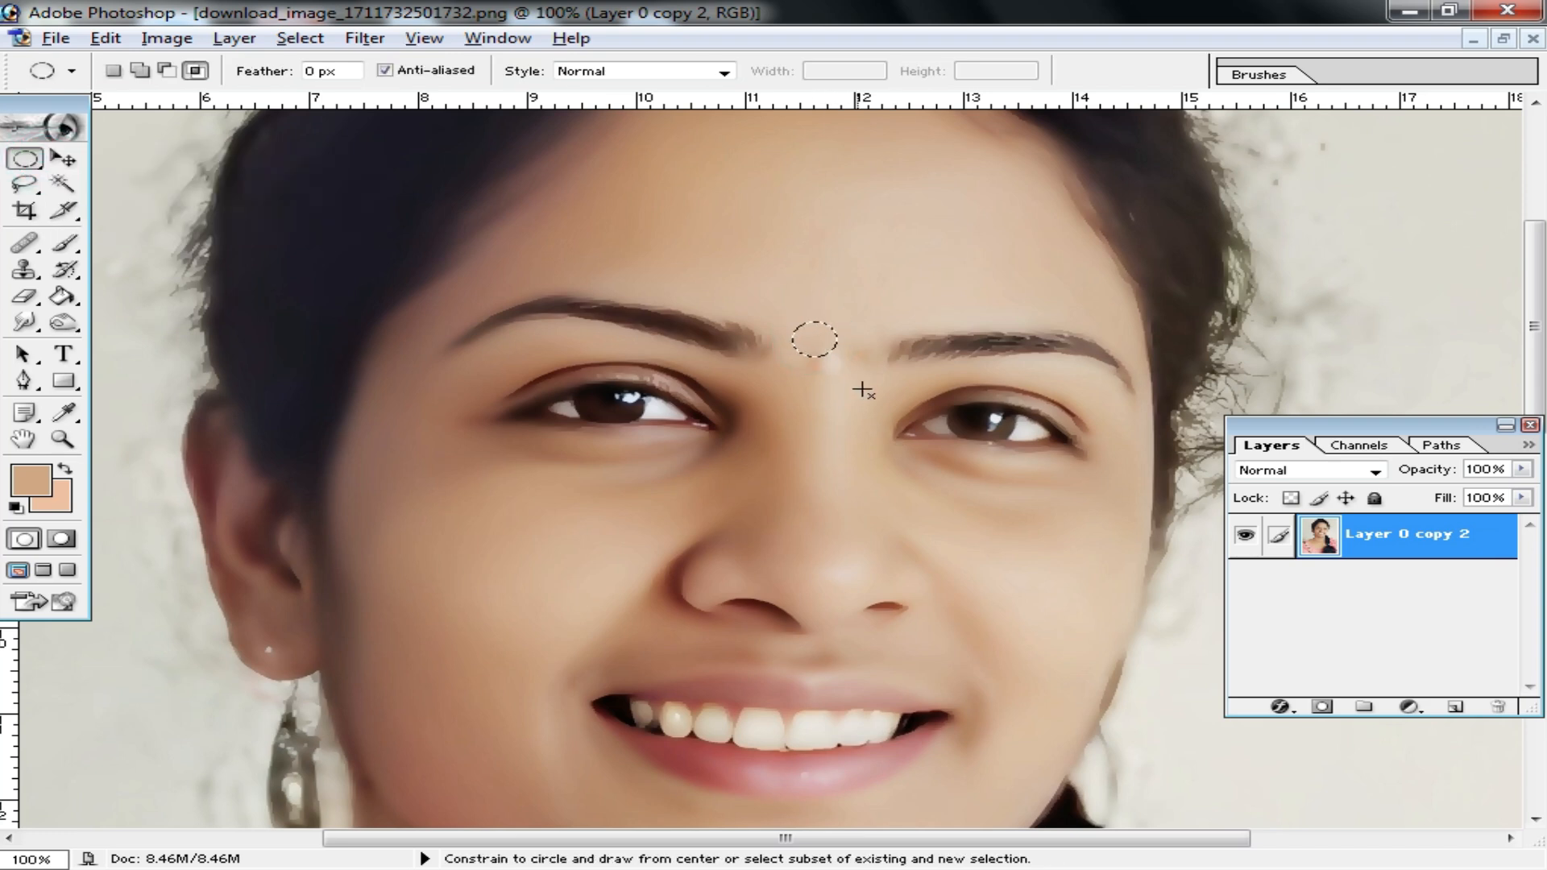
alt+shift+click(862, 391)
click(777, 348)
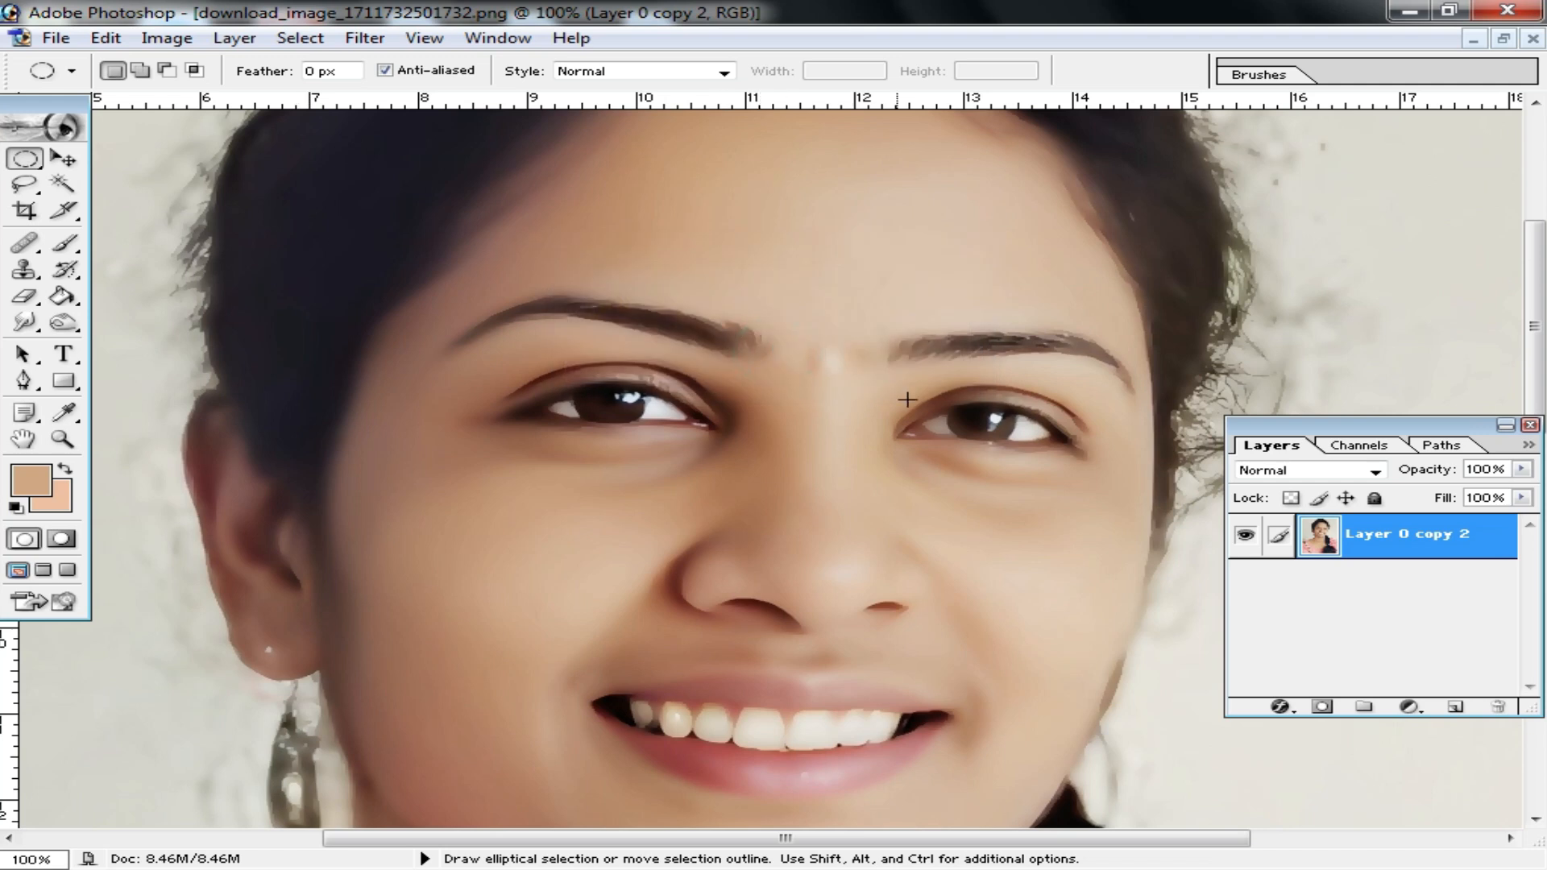
Paint a solid black bindi inside a small circular selection between the eyebrows, then clear the selection
key(shift+alt)
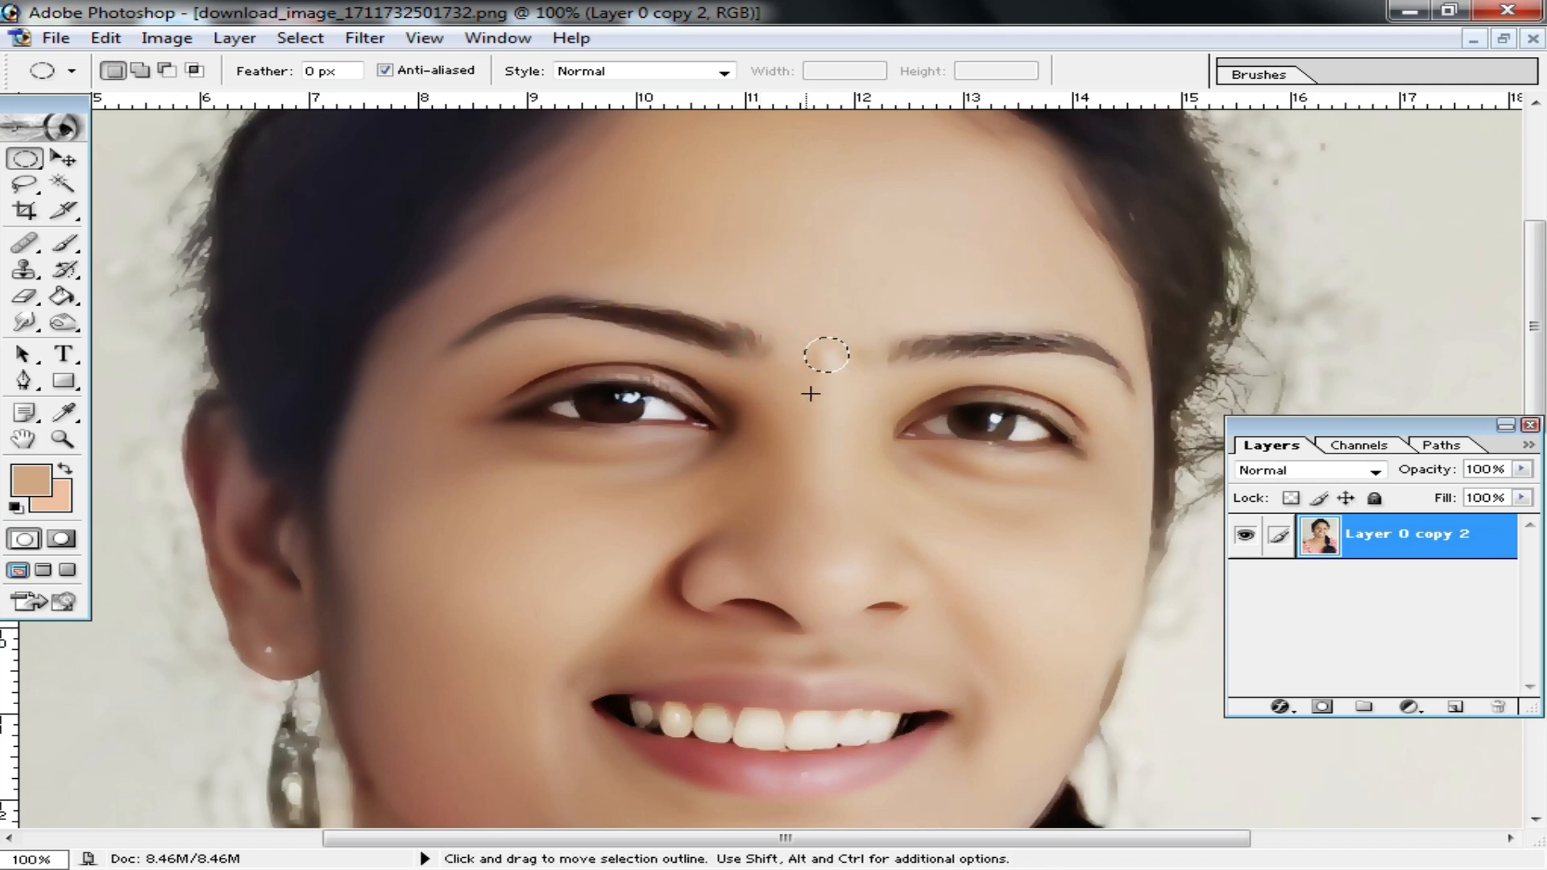
click(40, 492)
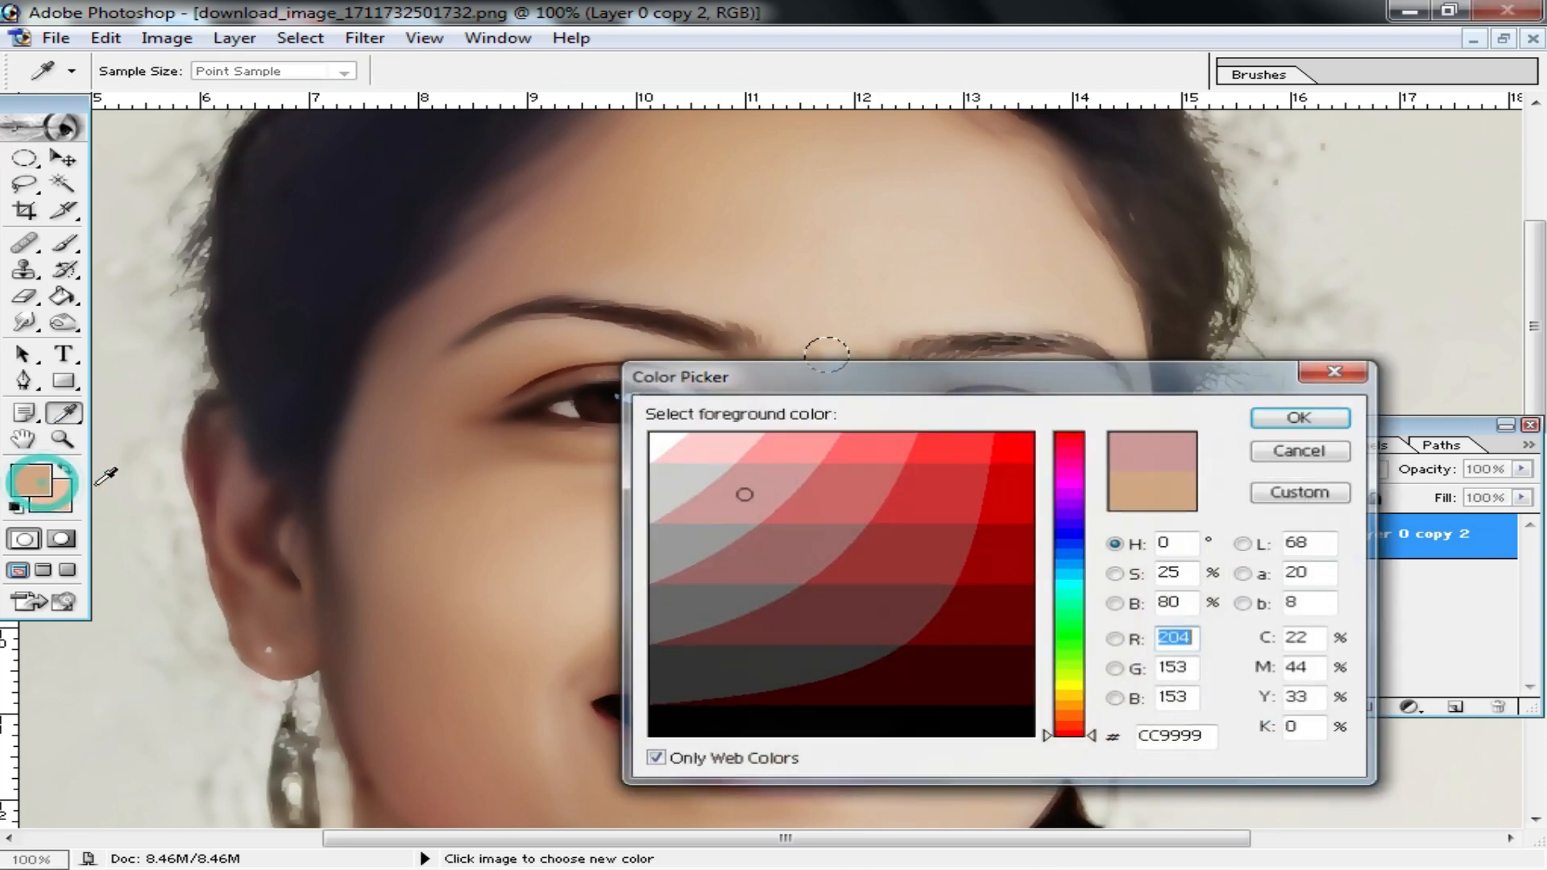
click(1011, 451)
click(977, 716)
click(1301, 416)
click(66, 246)
mouse_move(838, 356)
mouse_down()
mouse_move(780, 372)
mouse_move(820, 345)
mouse_up()
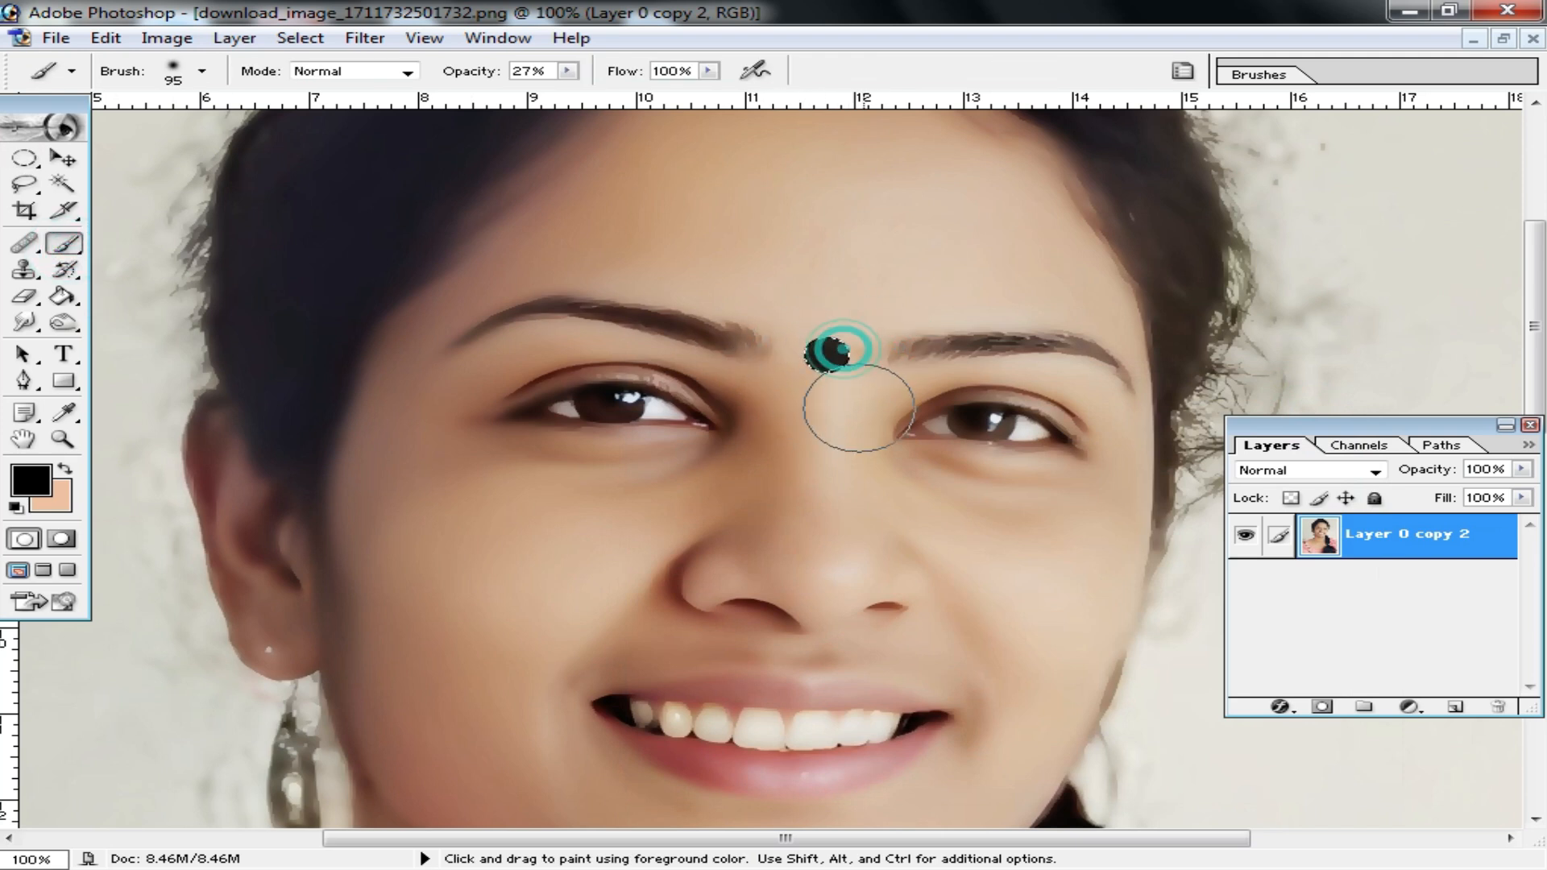
click(24, 159)
Soften the bindi's hard edge with the Blur tool, using a size 64 brush at 46% strength
key(ctrl+space)
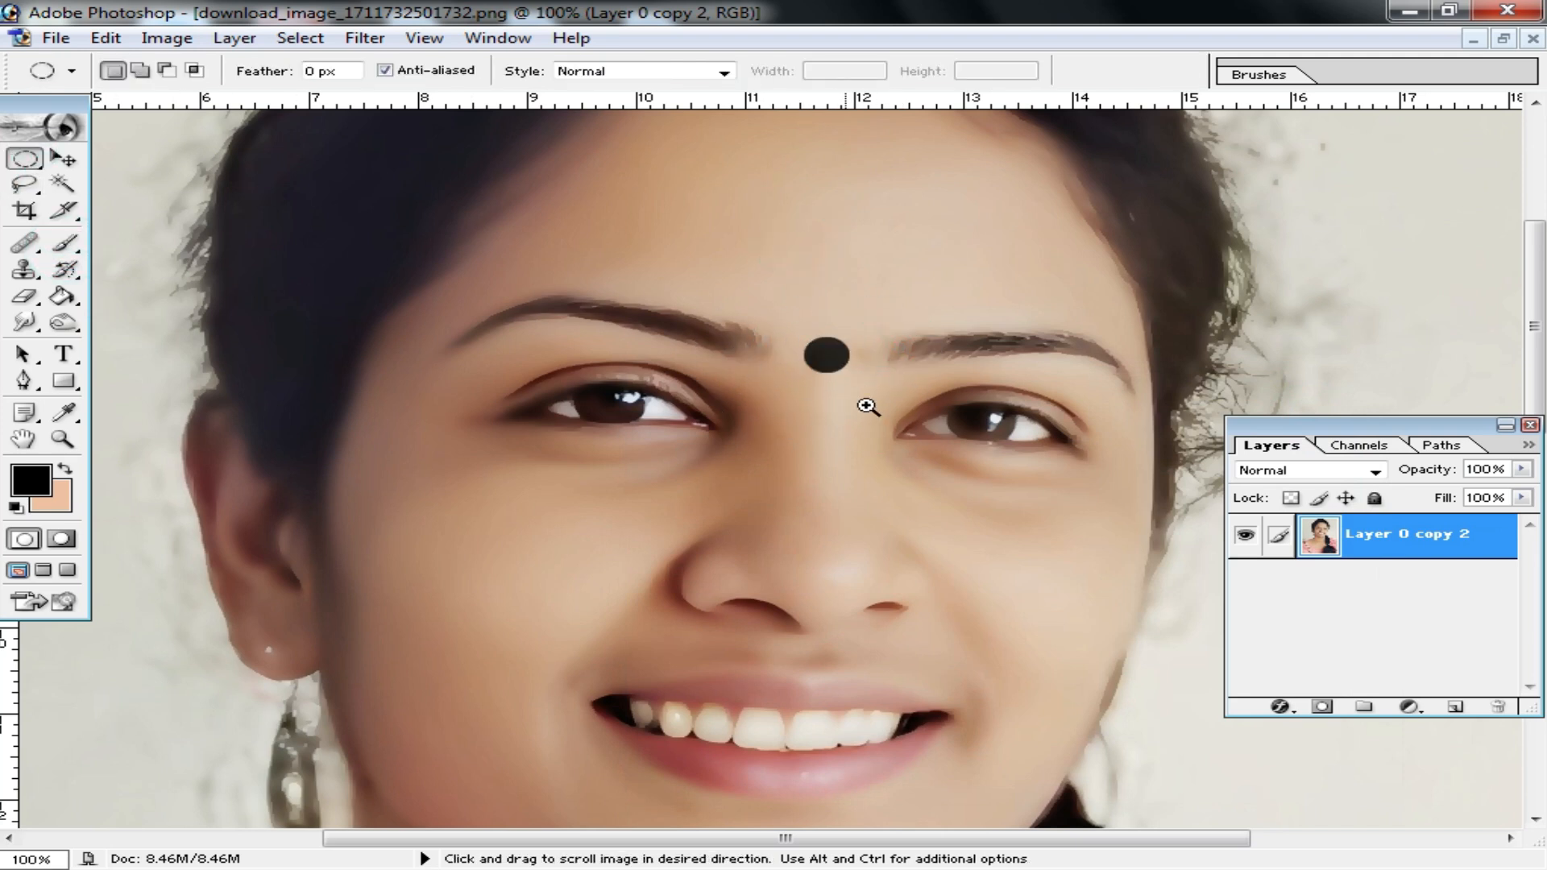
click(828, 390)
click(804, 436)
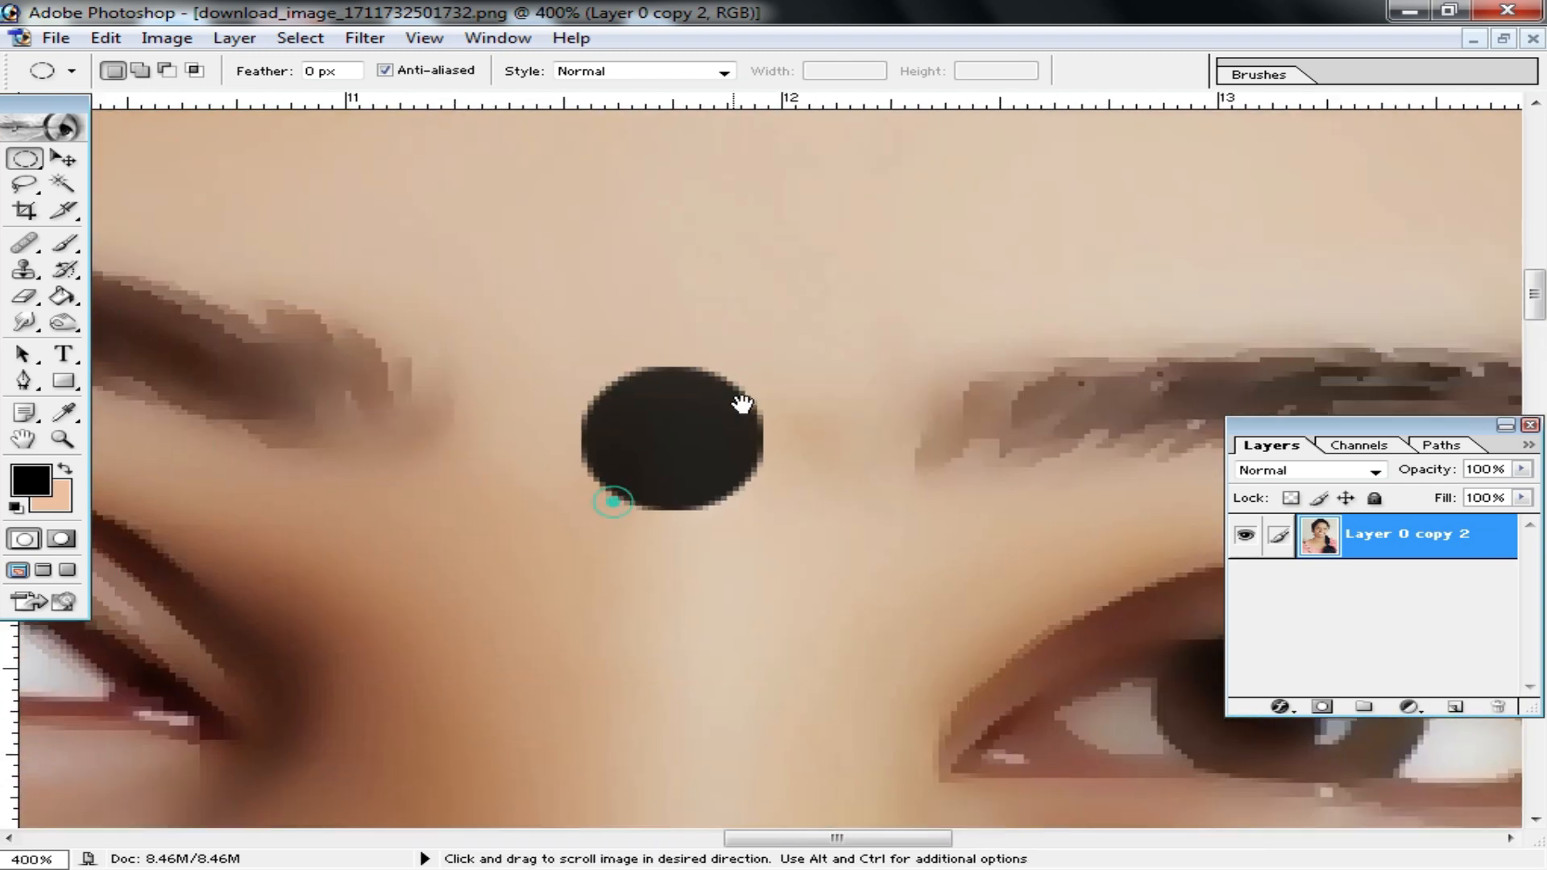
click(24, 322)
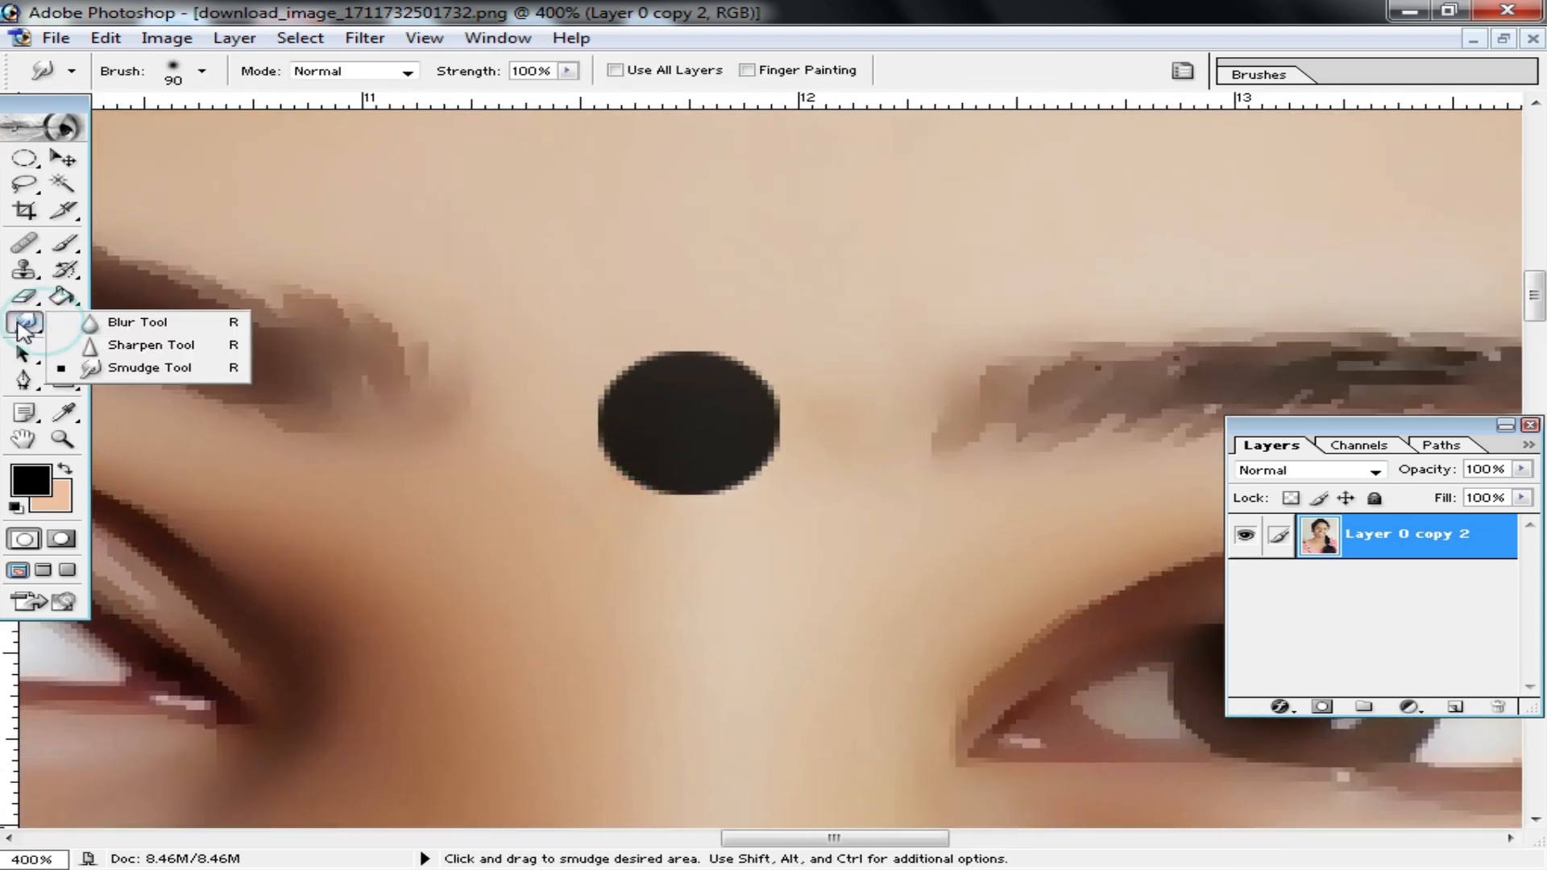
click(144, 325)
right_click(701, 388)
drag(776, 435, 852, 434)
mouse_move(690, 344)
mouse_down()
mouse_move(639, 390)
mouse_move(704, 382)
mouse_move(769, 404)
mouse_move(741, 447)
mouse_move(709, 355)
mouse_move(670, 364)
mouse_up()
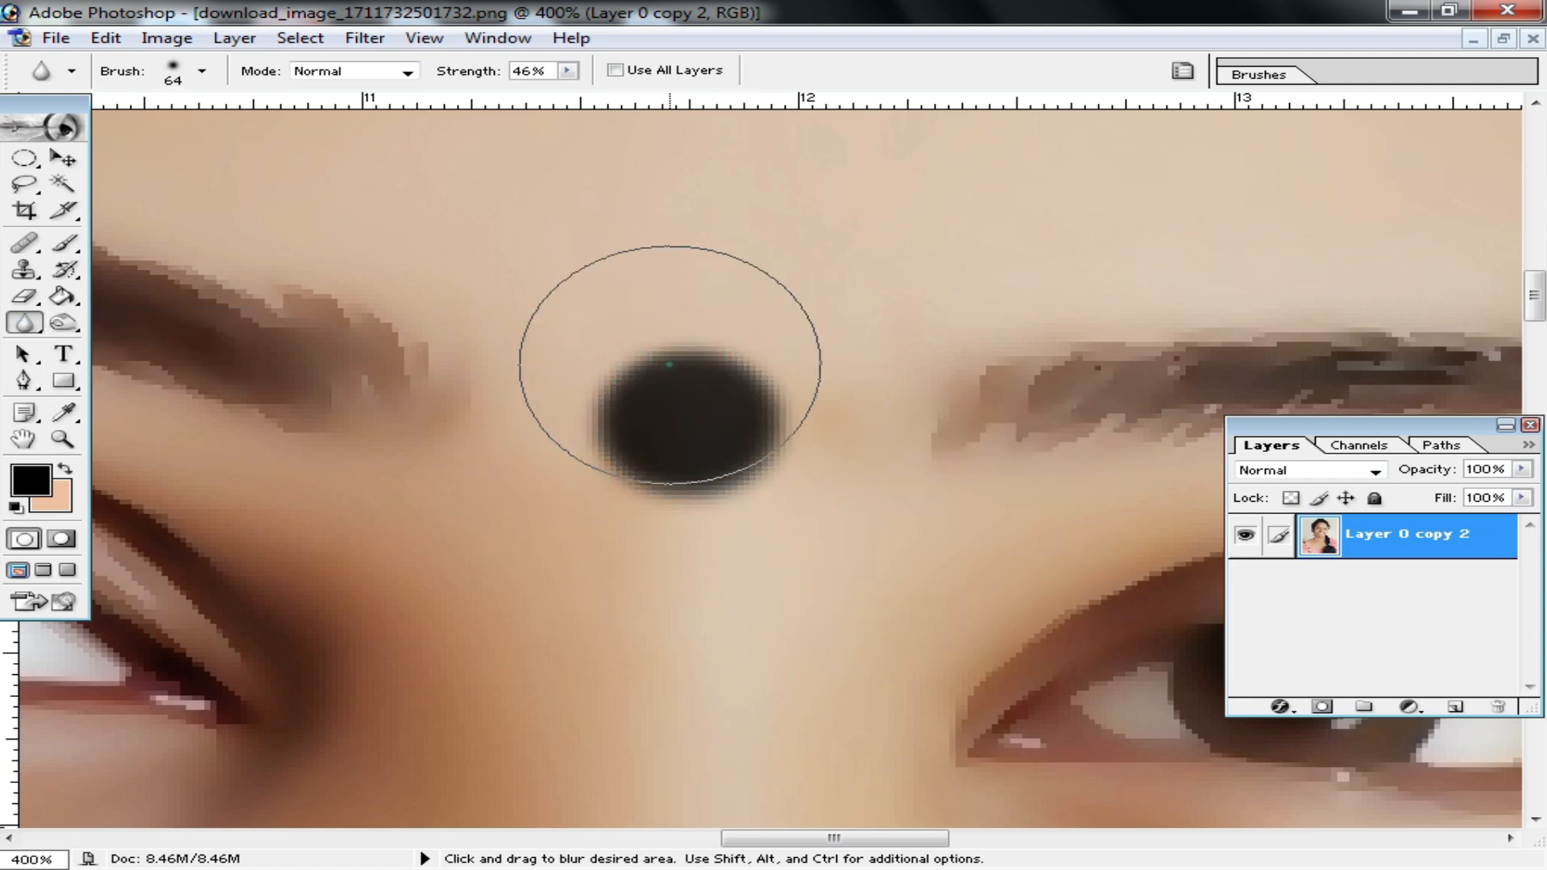
Examine the portrait at several zoom levels, checking the bindi, neckline and braid
ctrl+alt+click(685, 386)
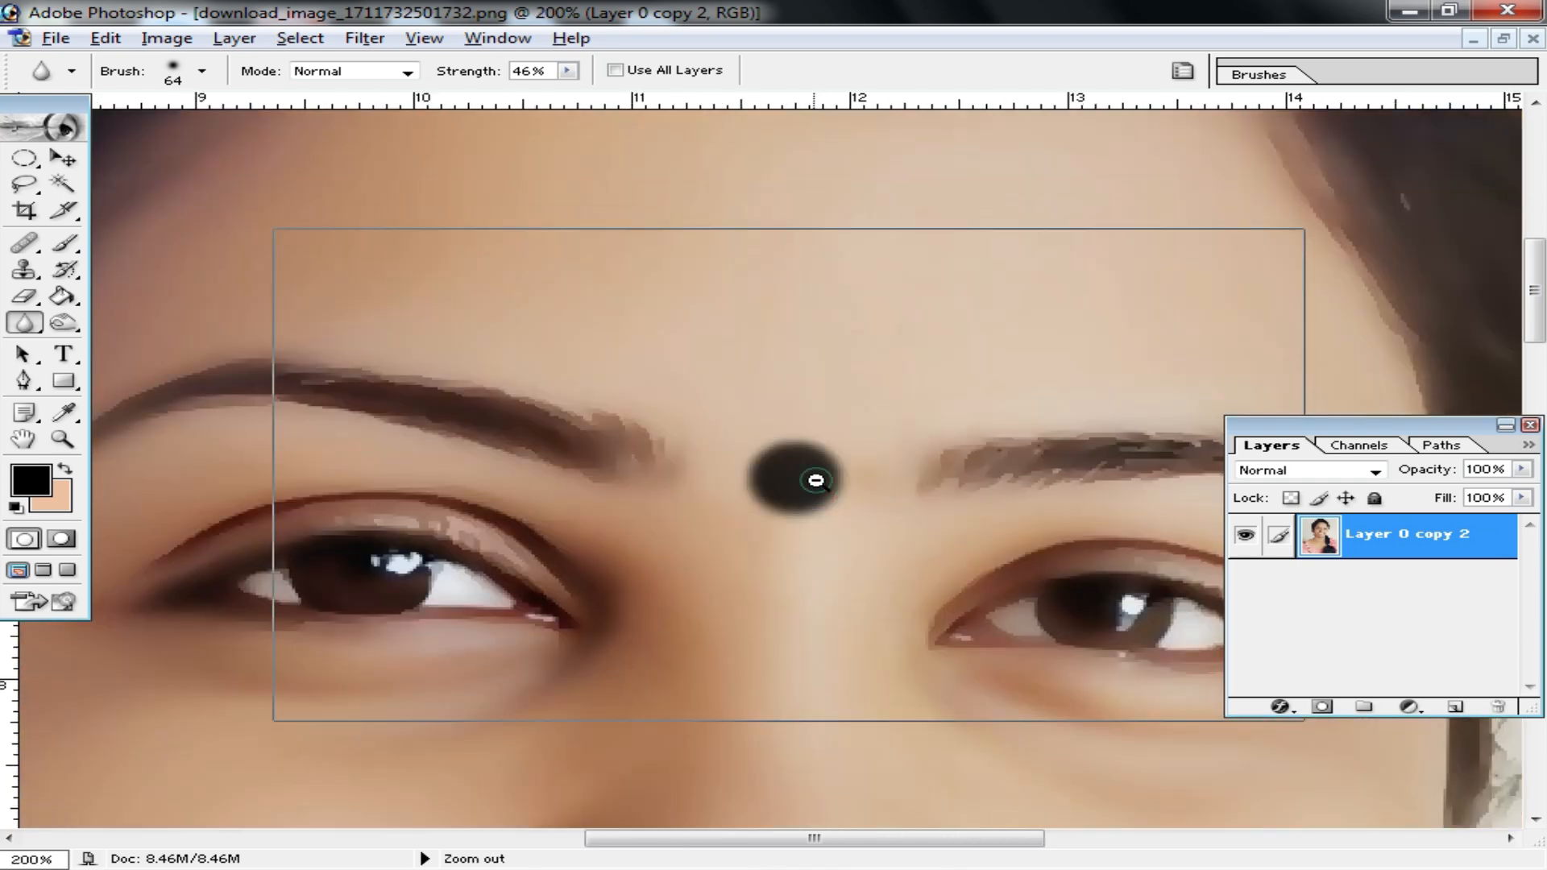
ctrl+alt+click(816, 480)
ctrl+alt+click(838, 508)
ctrl+alt+click(846, 519)
ctrl+alt+click(842, 518)
ctrl+alt+click(857, 519)
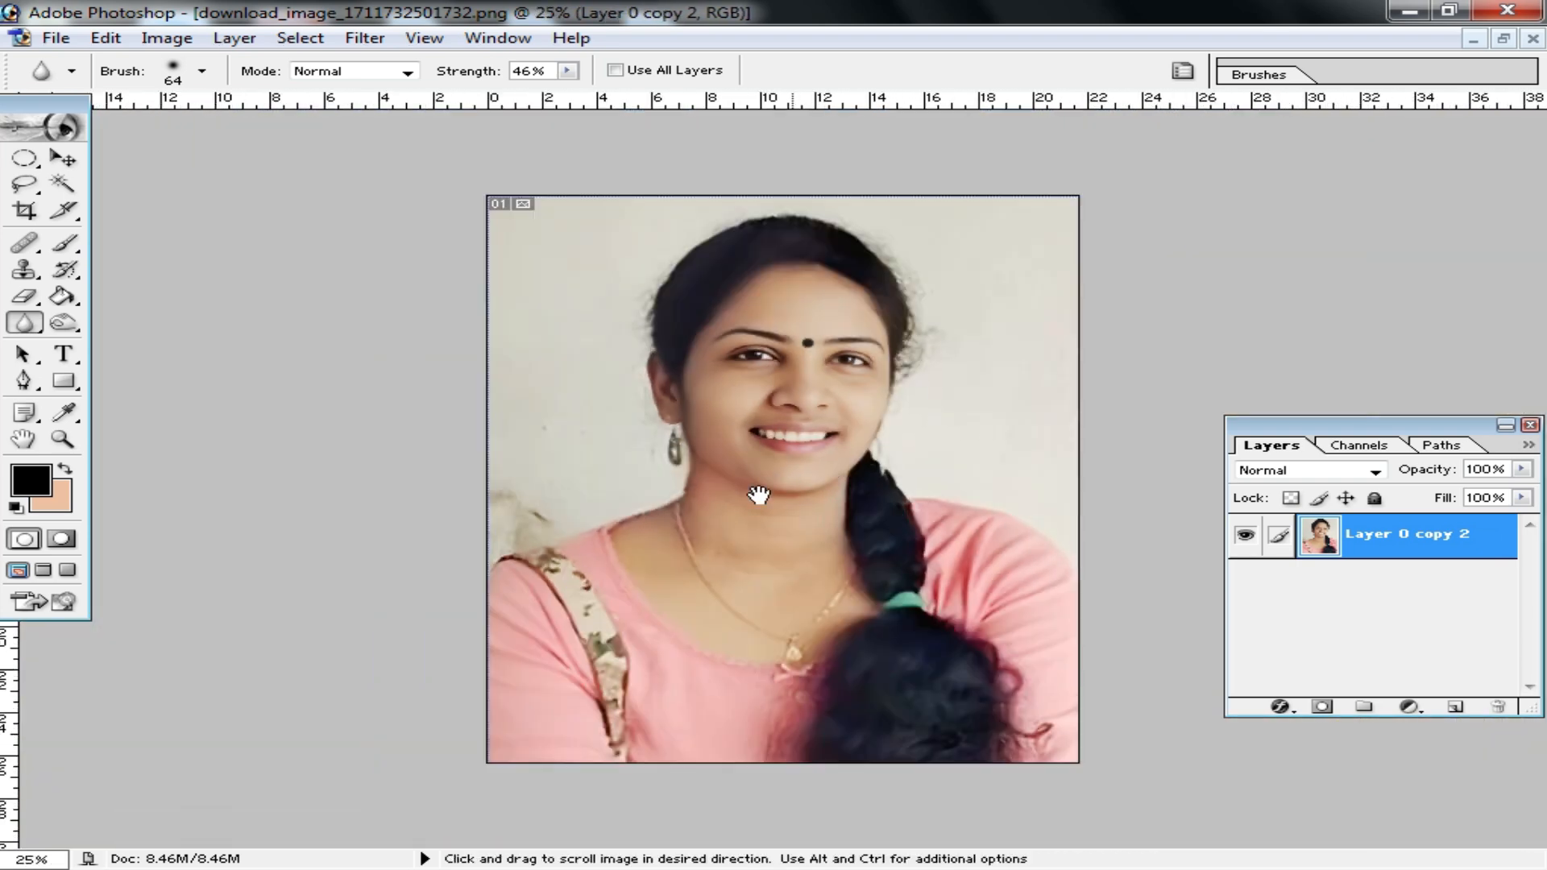
ctrl+click(818, 474)
ctrl+click(432, 586)
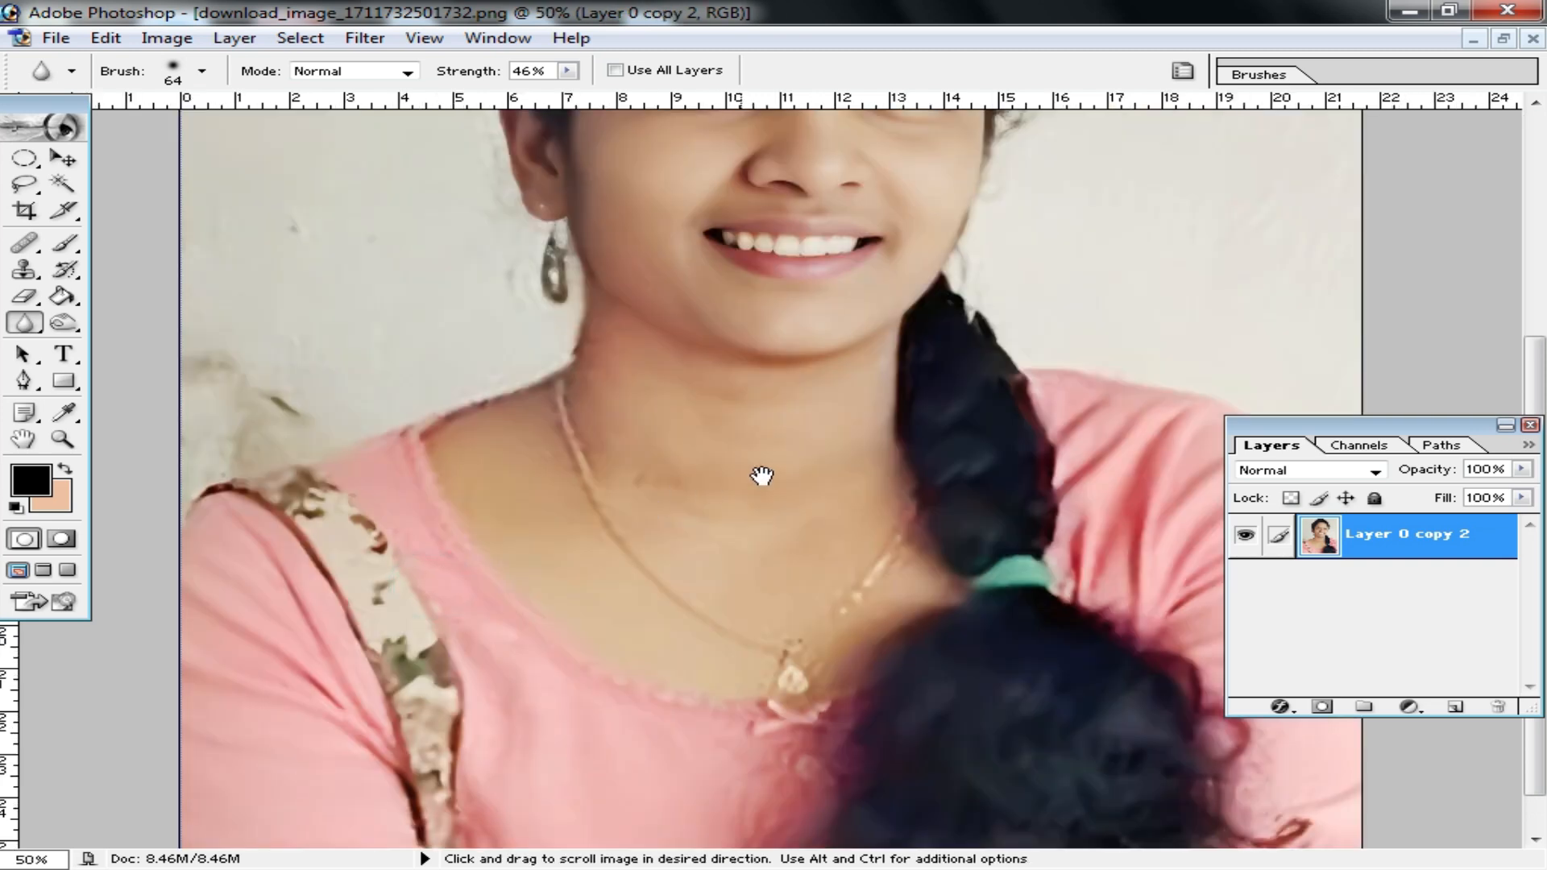
ctrl+alt+click(811, 449)
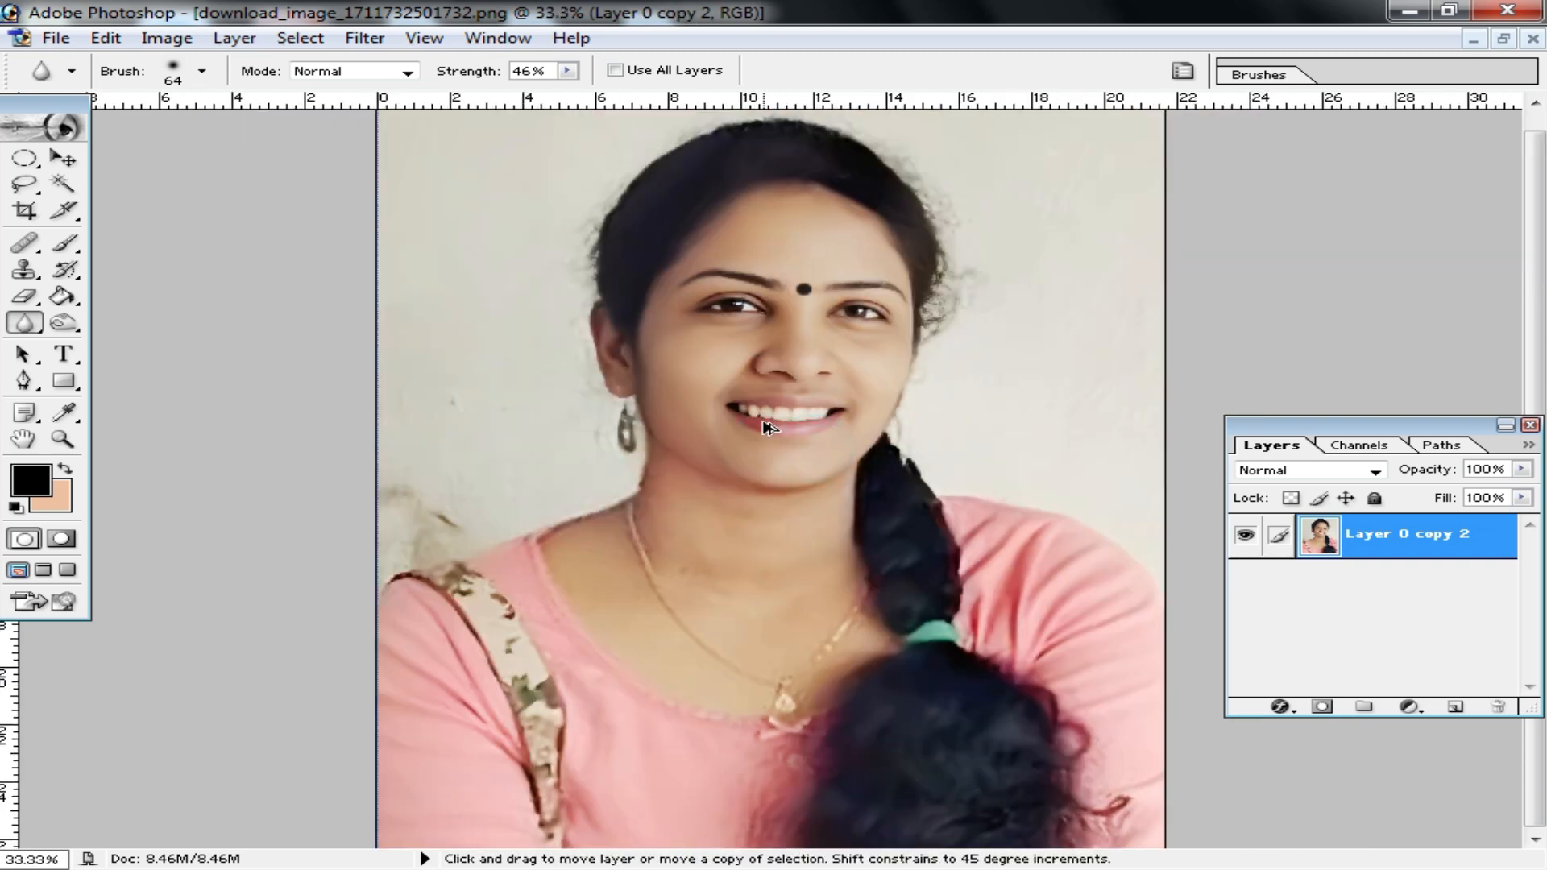
Extract the woman from the wall background by highlighting the edge along her shoulders and hair and filling her figure
key(ctrl+alt+x)
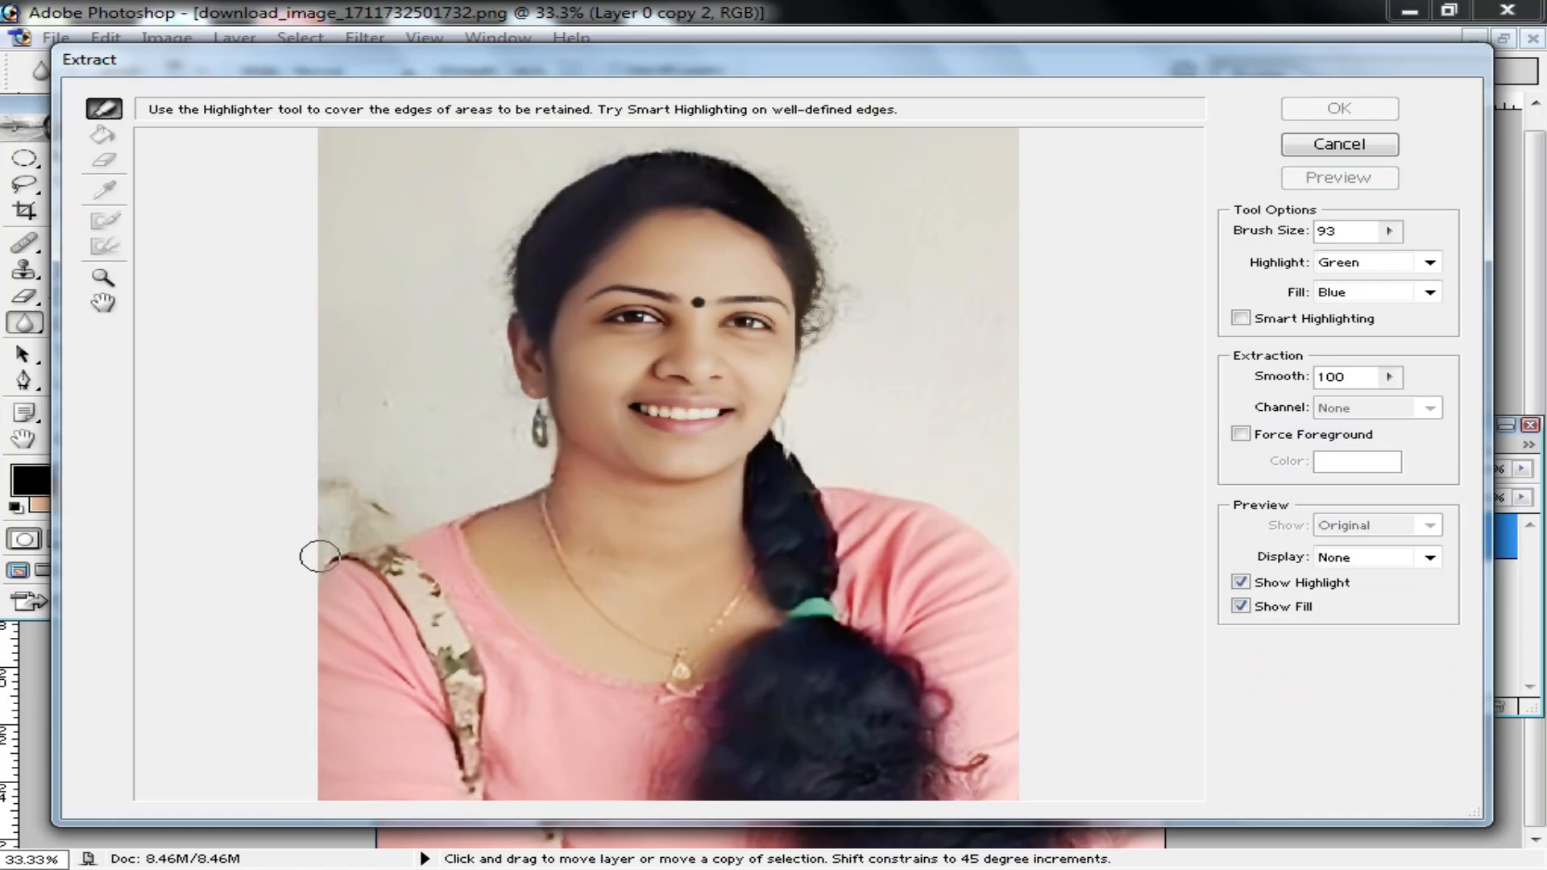
drag(320, 556, 384, 528)
drag(542, 461, 528, 403)
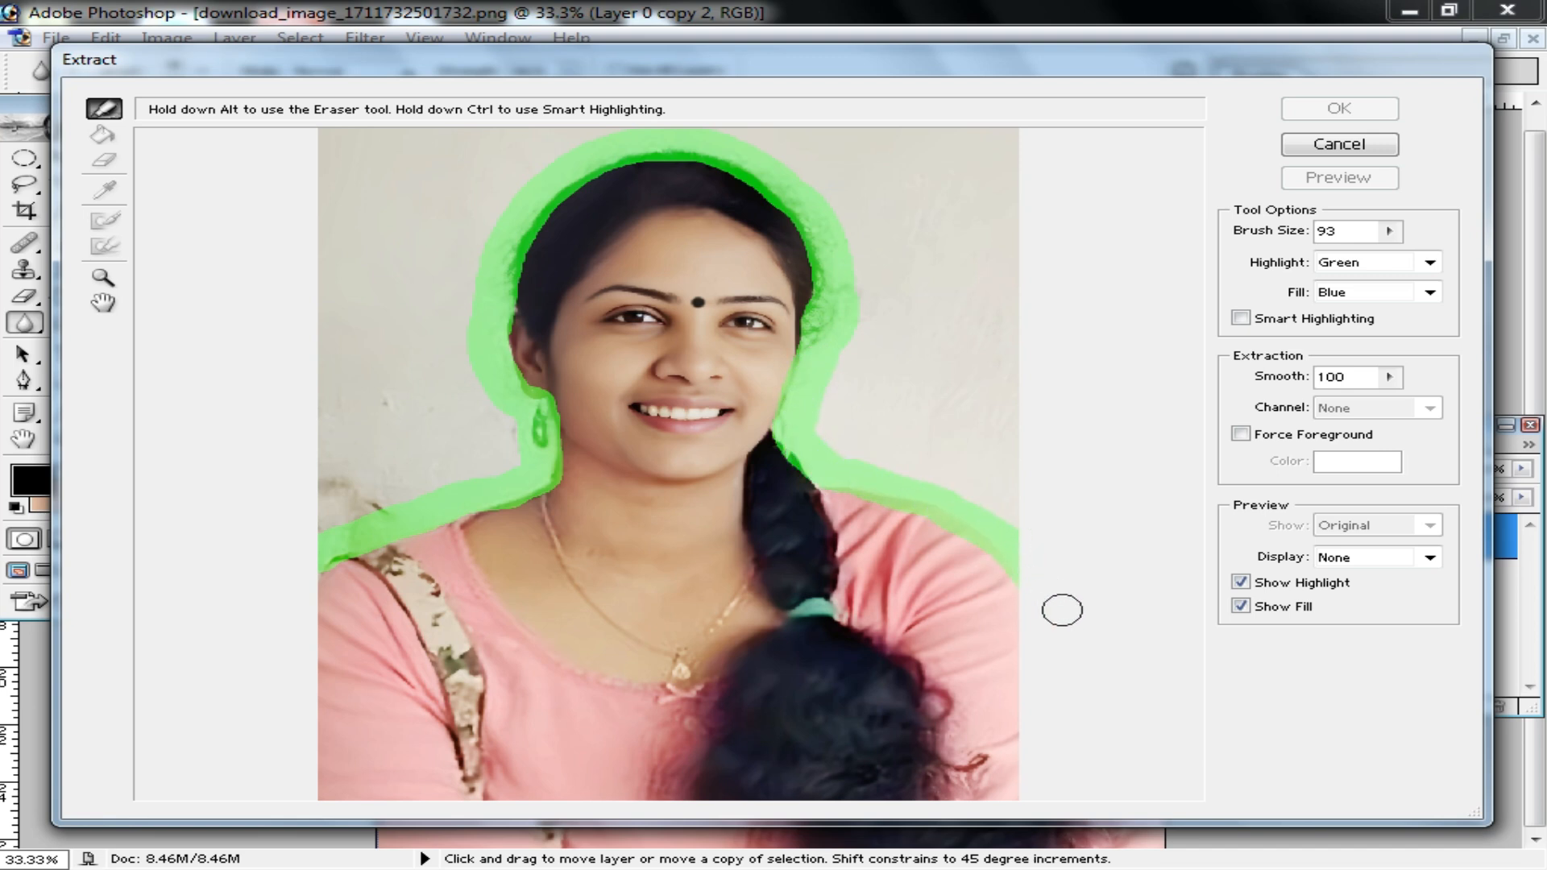
click(104, 134)
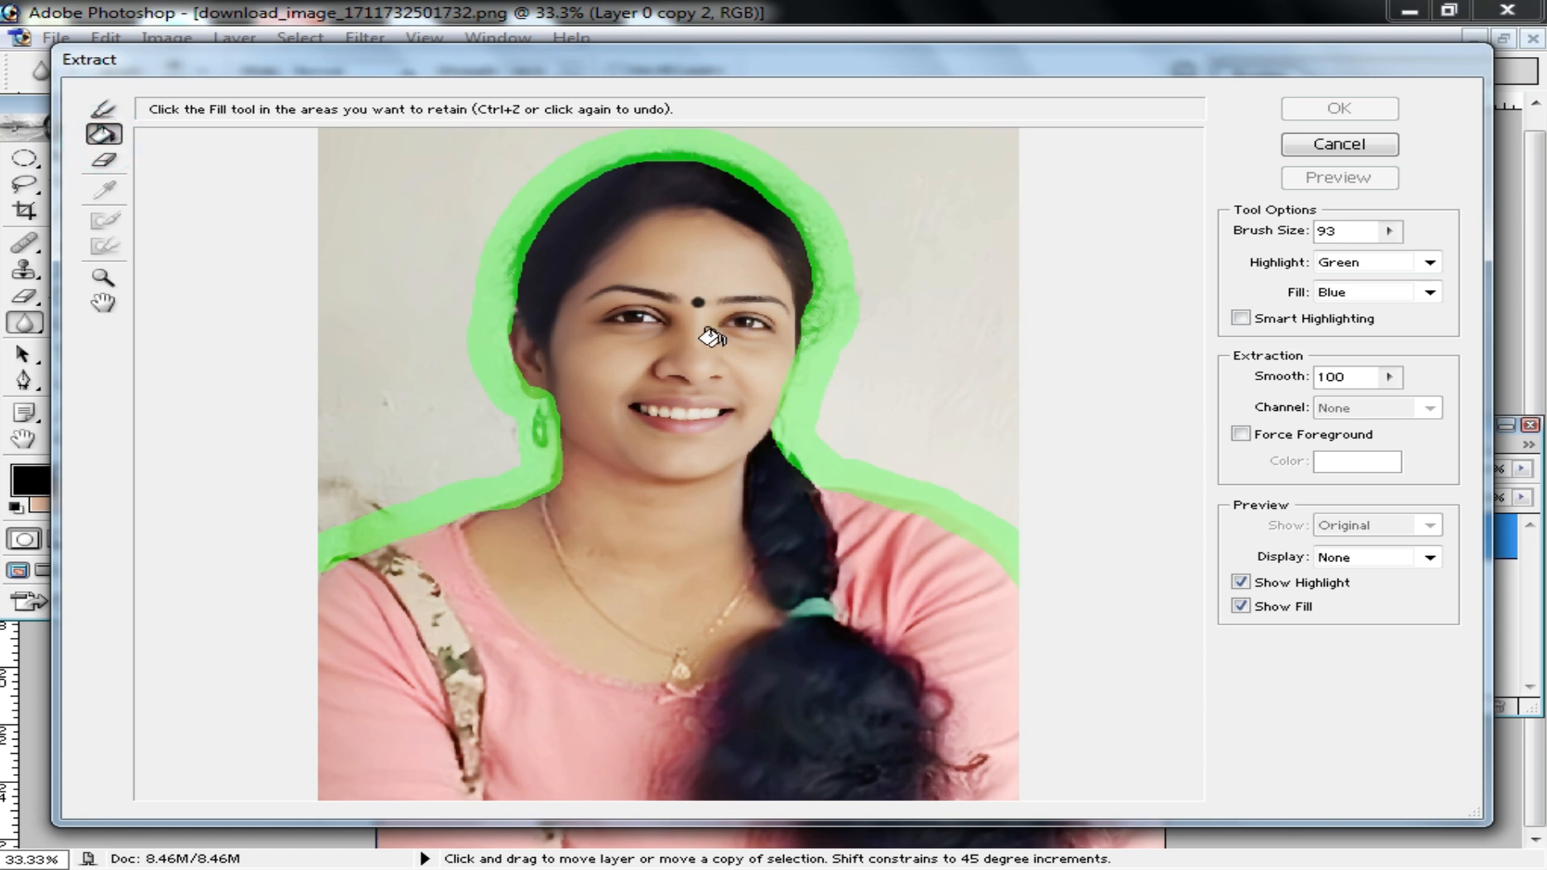
click(703, 331)
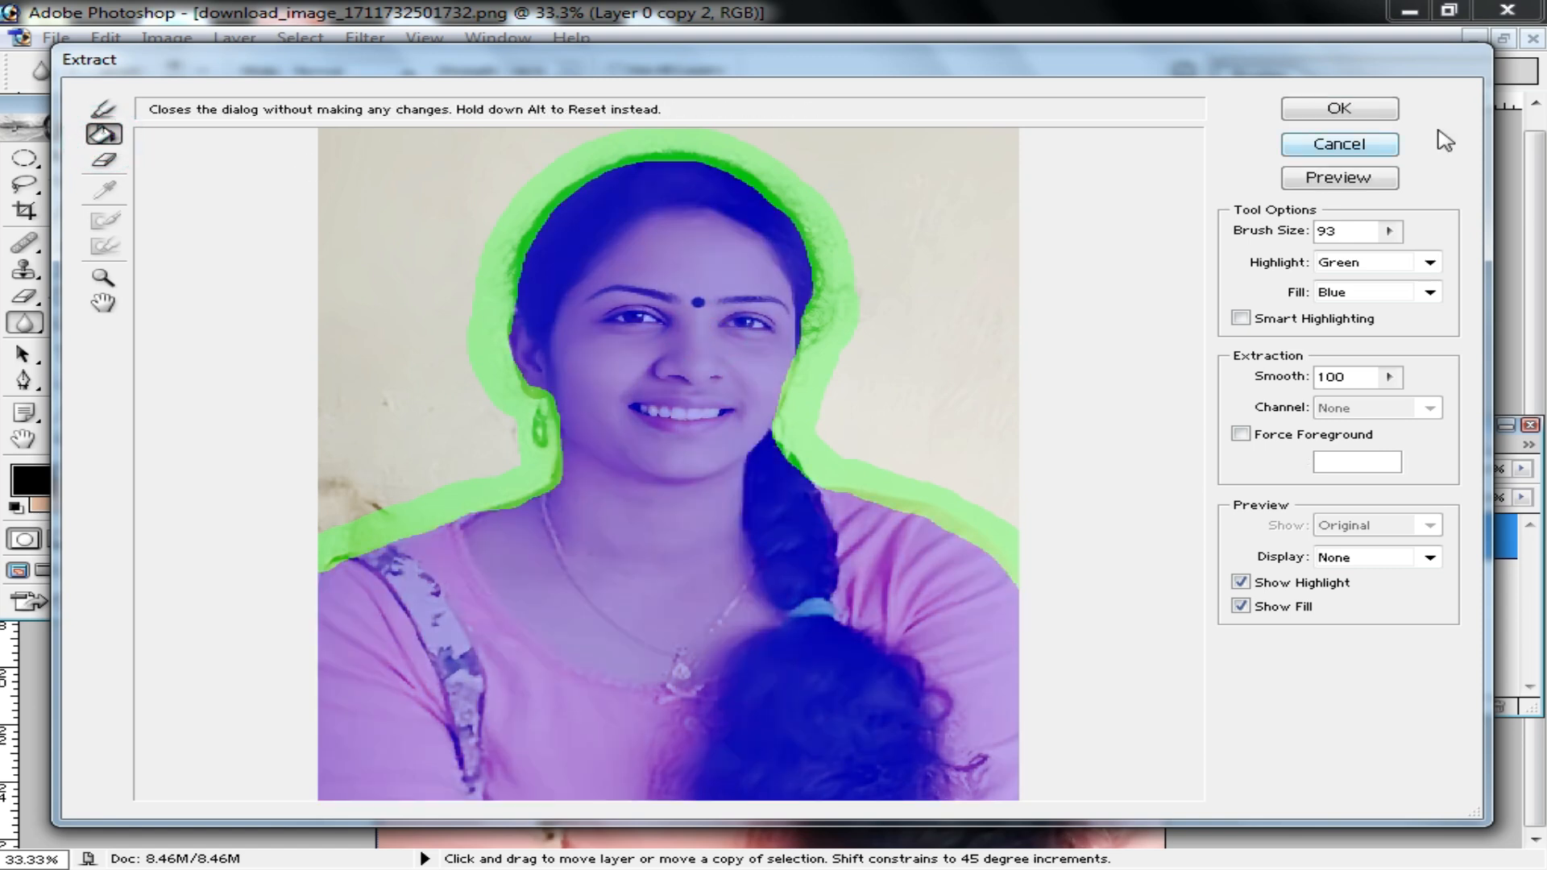
click(1339, 108)
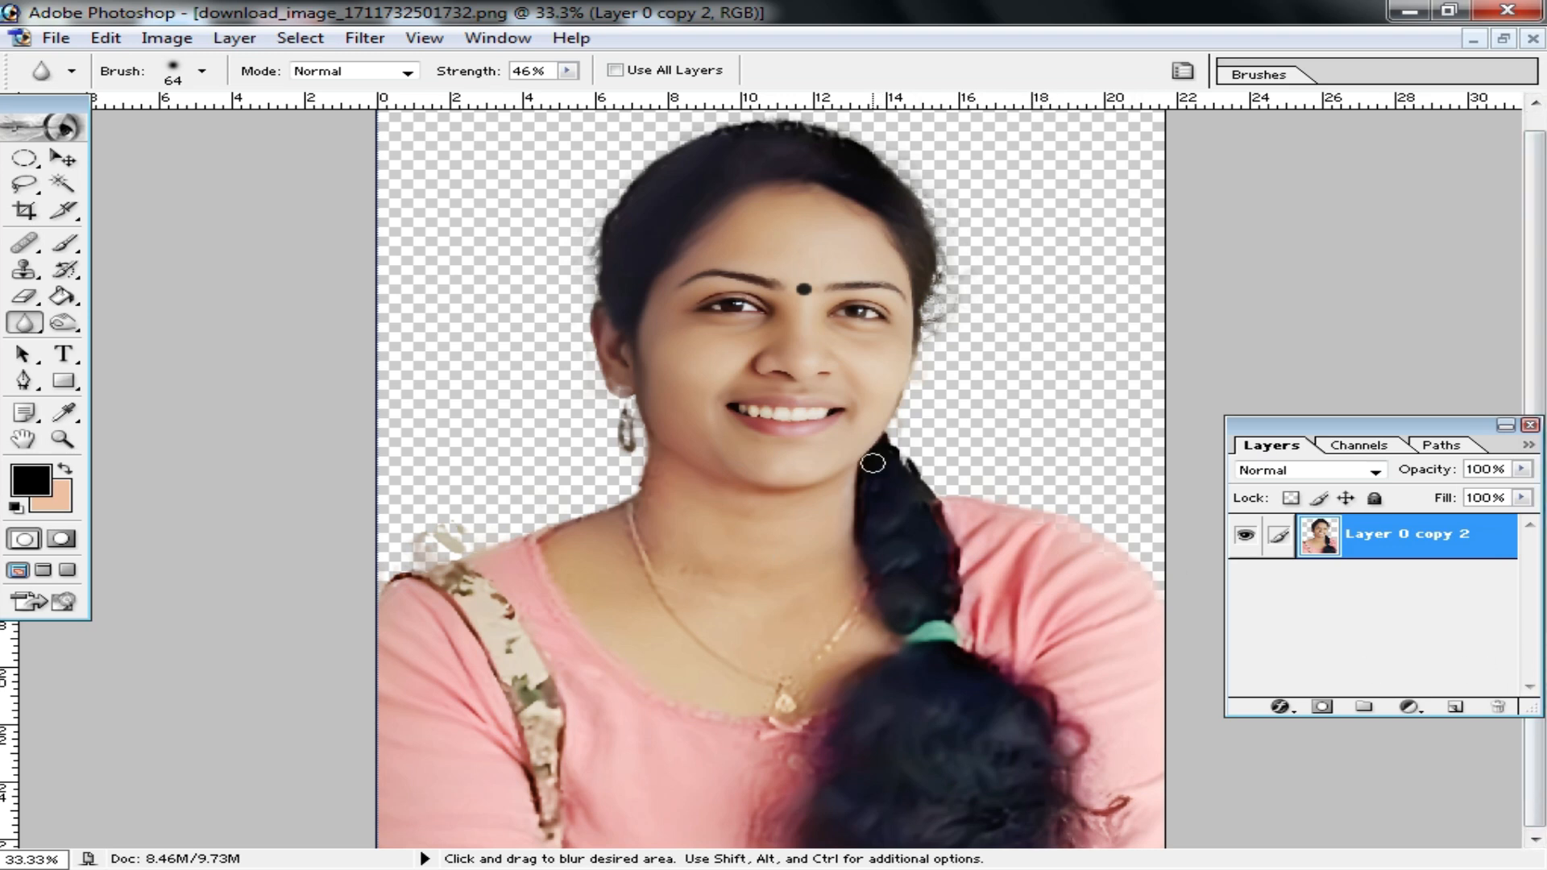
Add a white solid color fill layer and place it beneath Layer 0 copy 2
click(1420, 709)
click(1443, 316)
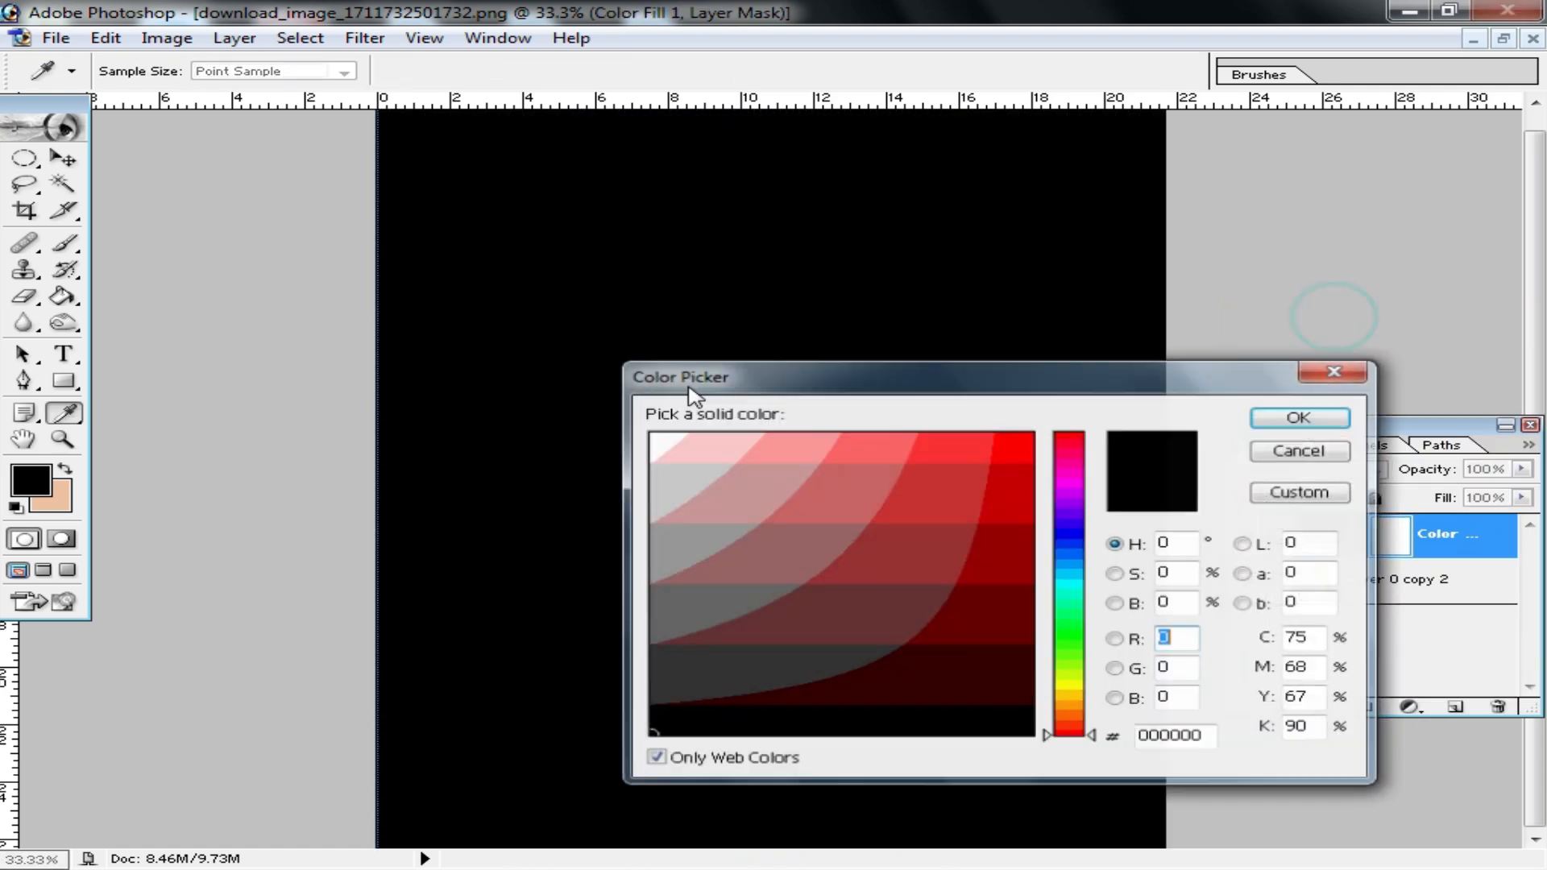
click(656, 436)
click(1299, 418)
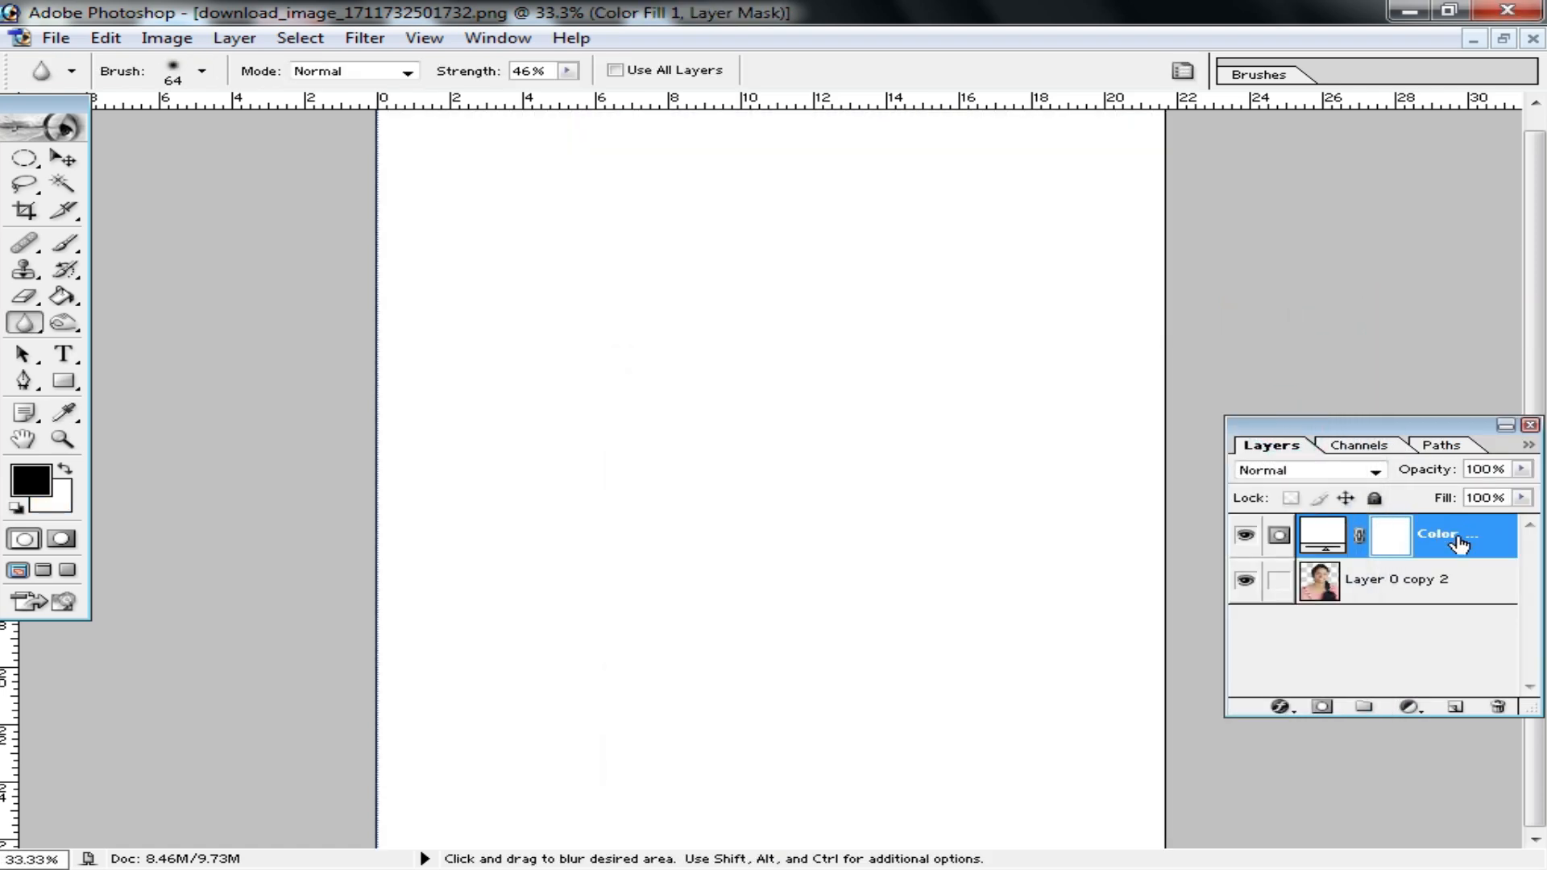
drag(1443, 534, 1451, 614)
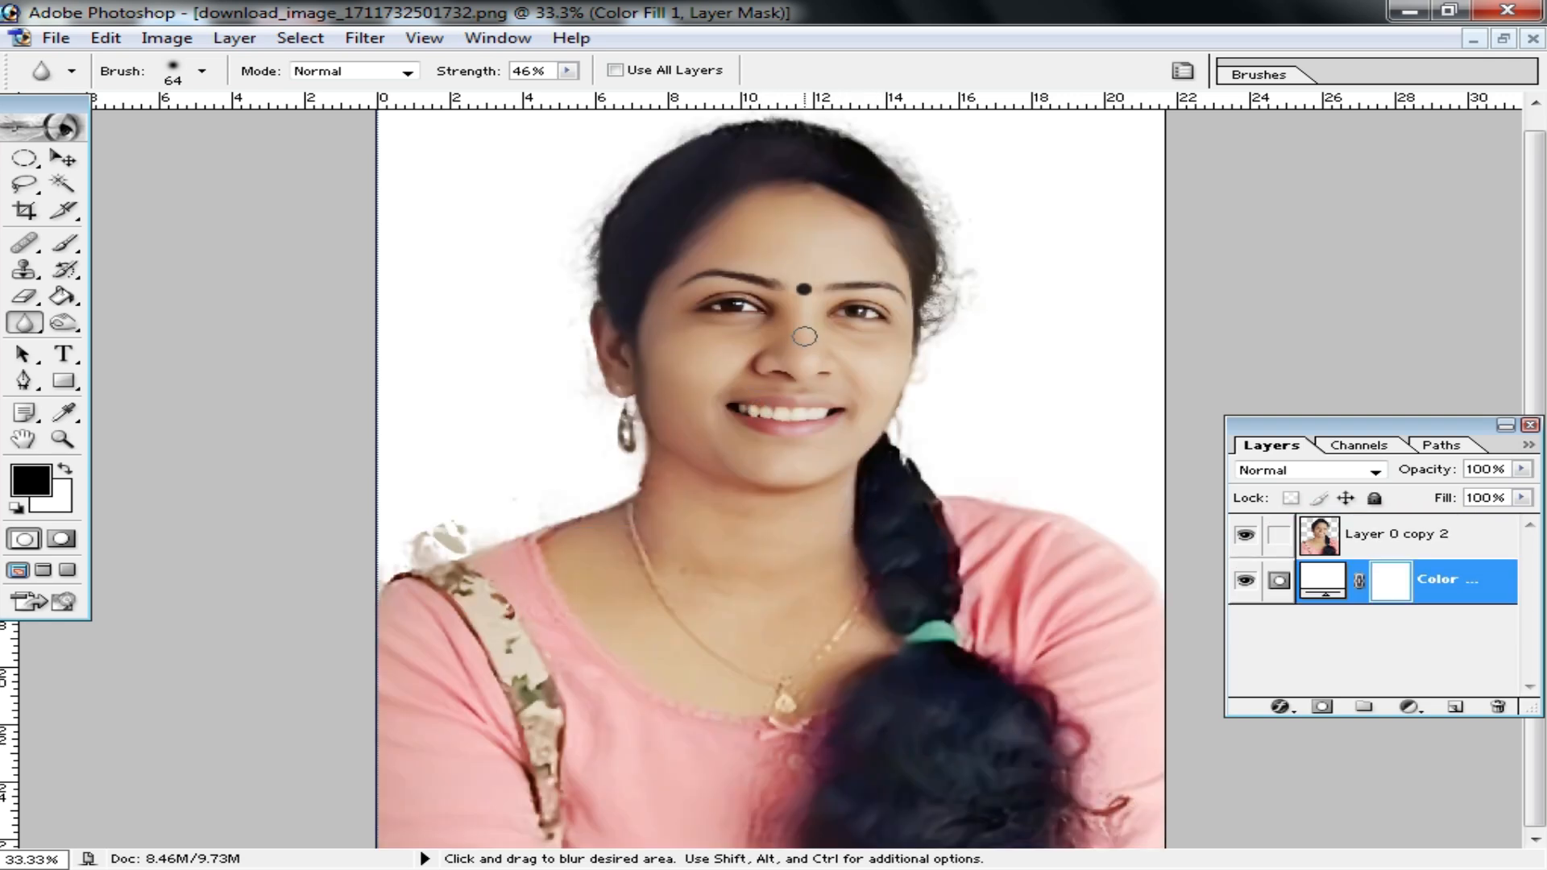
Erase the leftover wall fragments above the strapped shoulder on Layer 0 copy 2
ctrl+click(919, 355)
ctrl+click(918, 371)
ctrl+click(917, 379)
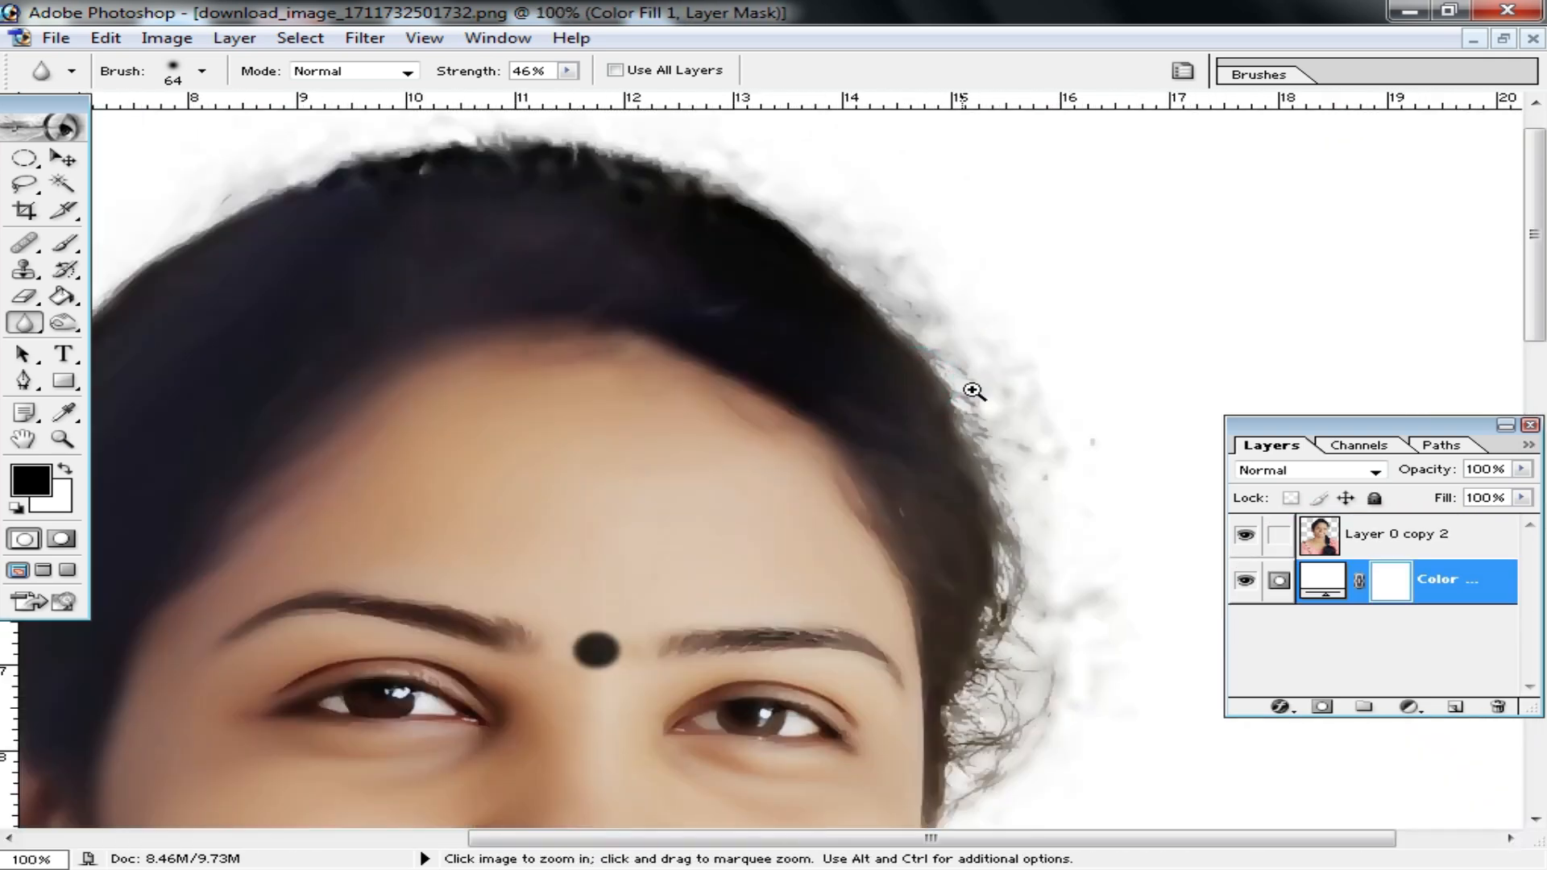
ctrl+alt+click(810, 476)
ctrl+alt+click(887, 452)
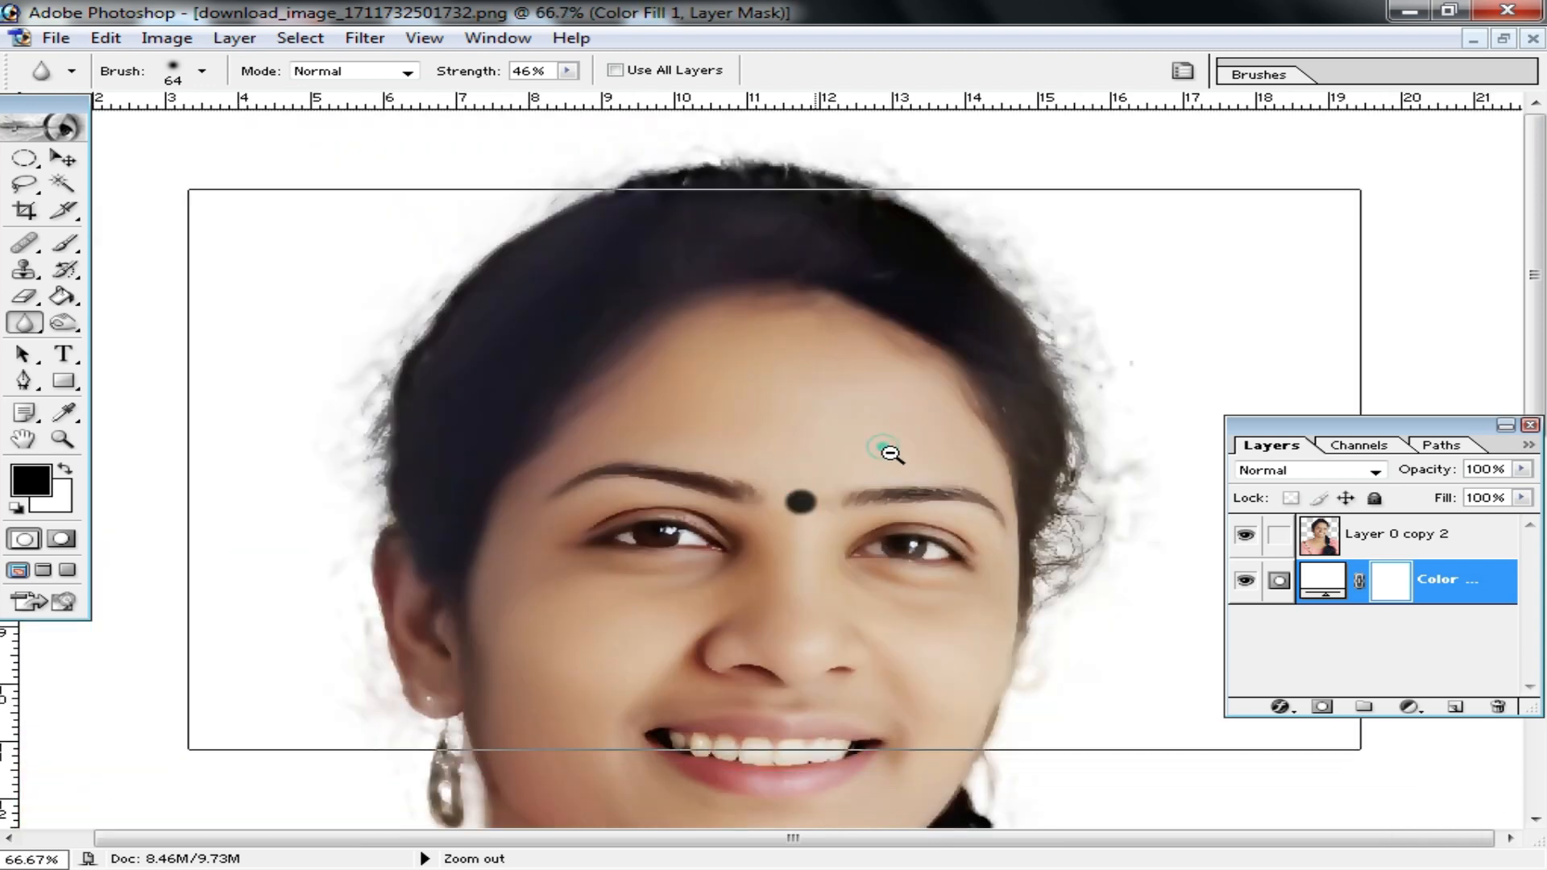
ctrl+alt+click(882, 460)
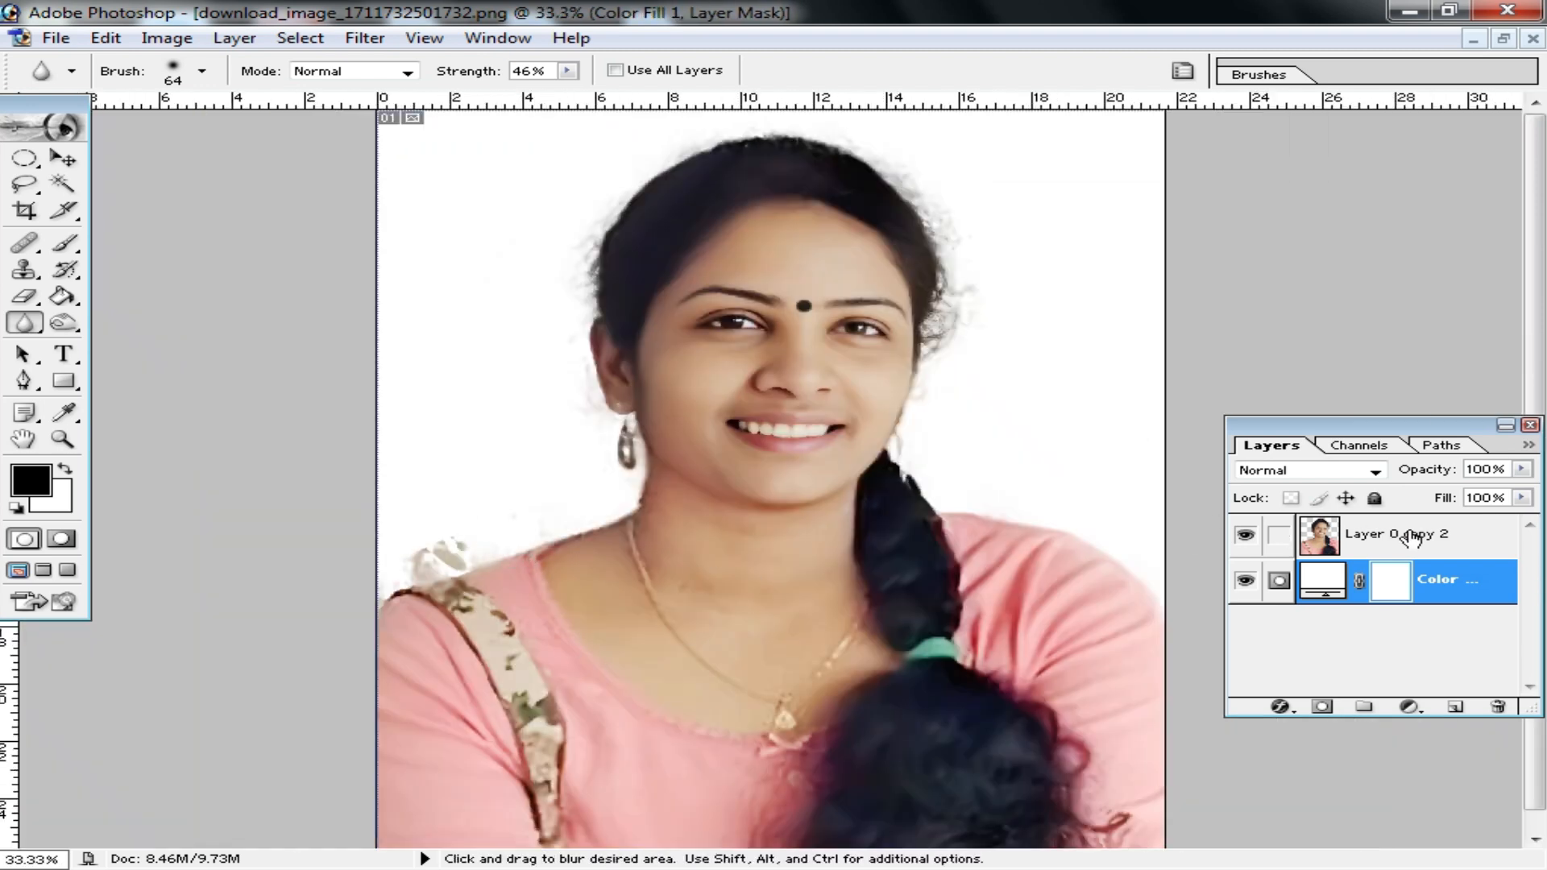
click(1411, 536)
click(28, 300)
mouse_move(476, 538)
mouse_down()
mouse_move(393, 564)
mouse_move(477, 550)
mouse_up()
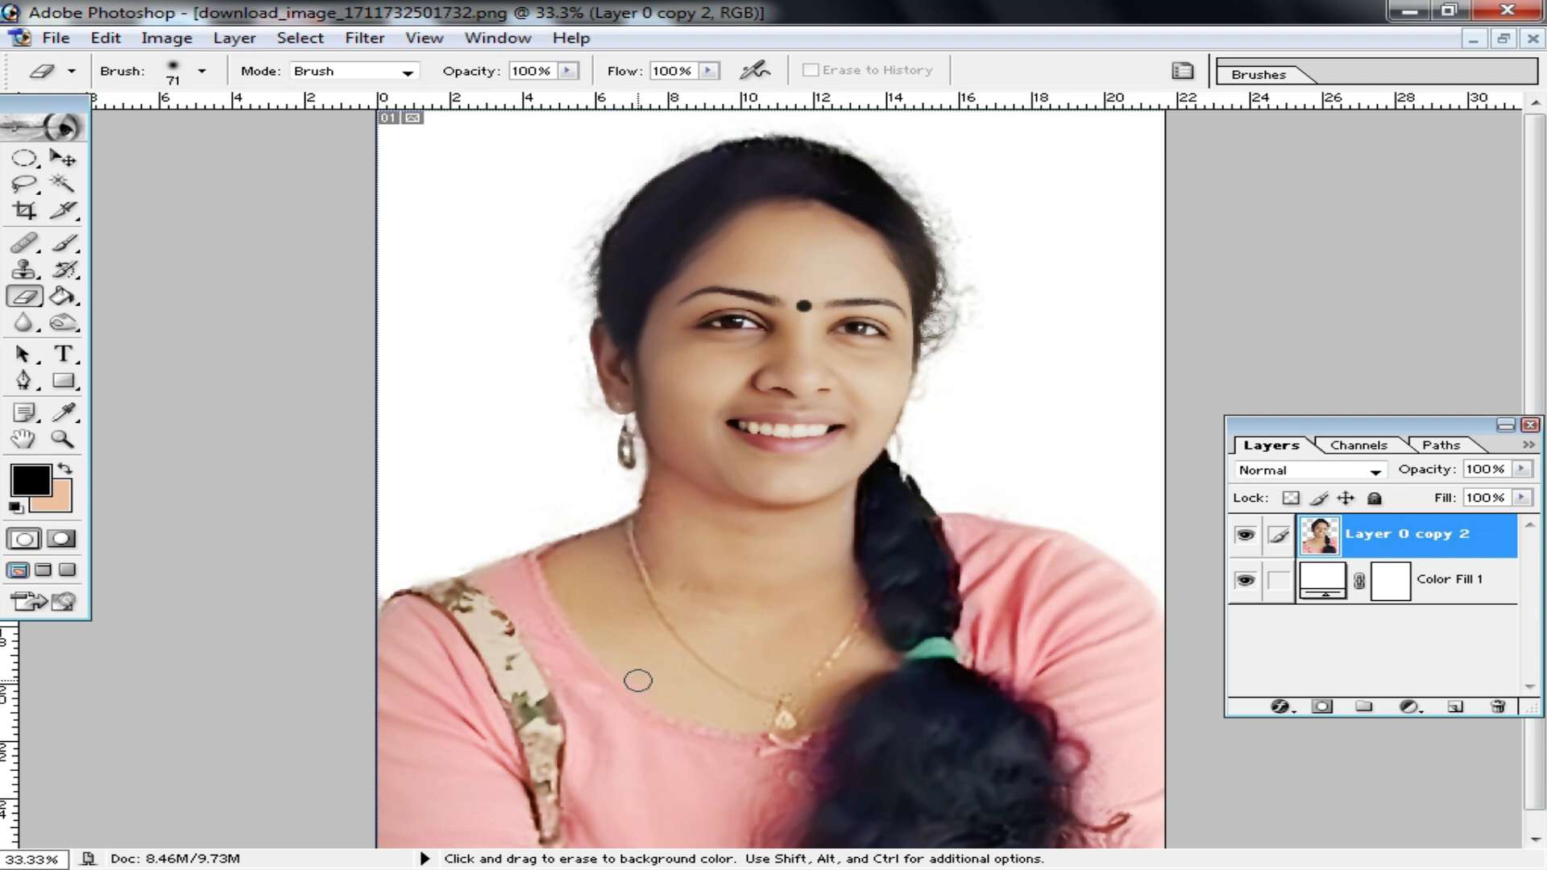
Compare the retouched portrait at 16.7% with the original photo at 66.7% in side-by-side windows
click(1504, 38)
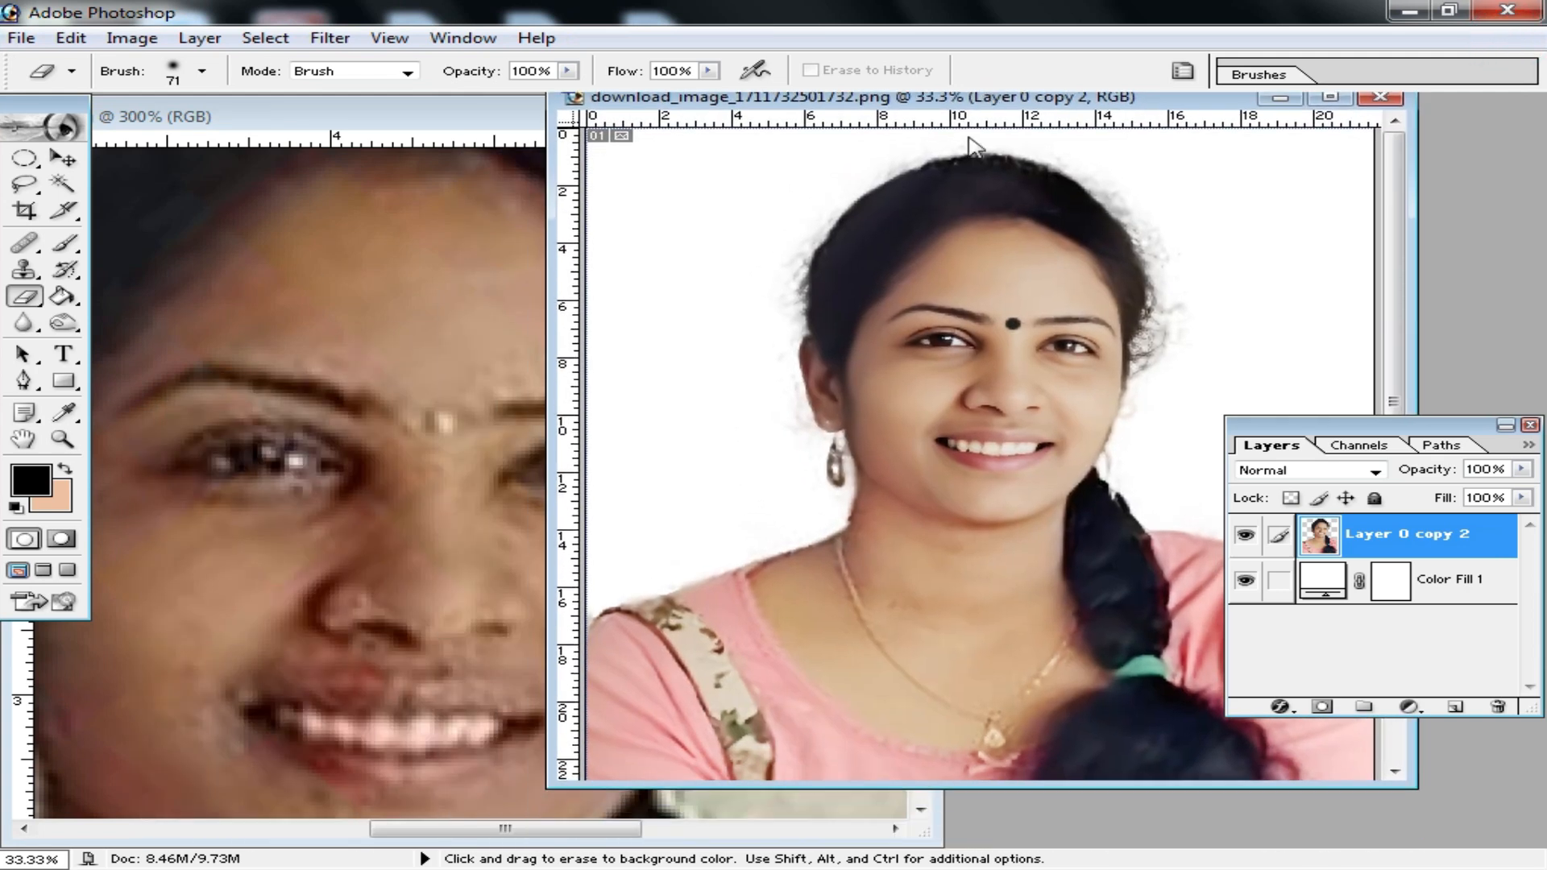
key(ctrl+minus)
key(ctrl+minus)
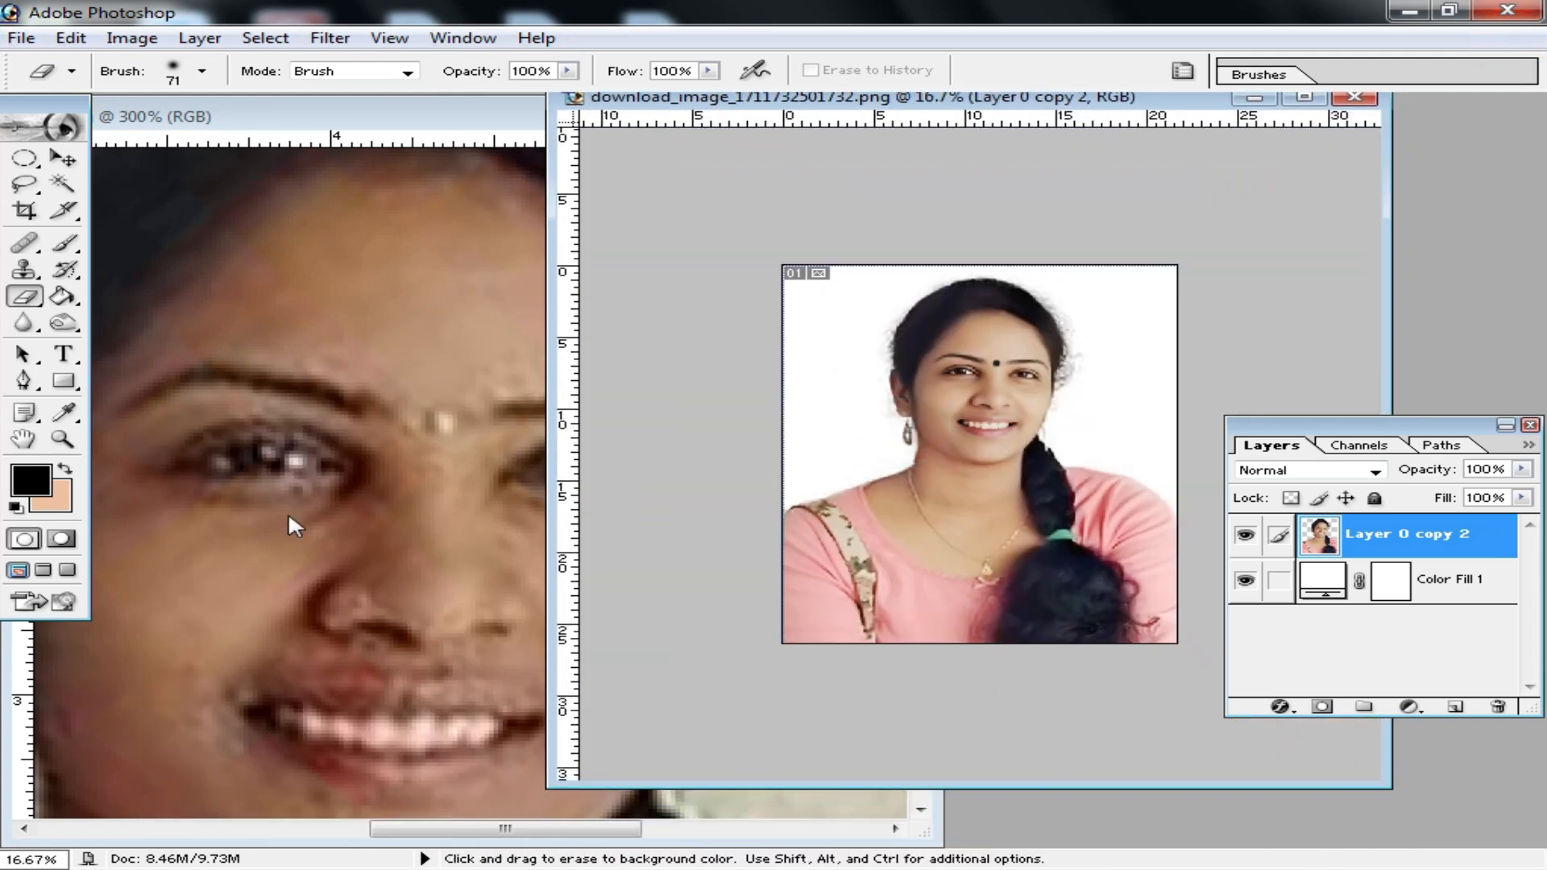
click(388, 414)
key(ctrl+minus)
key(ctrl+minus)
key(ctrl+minus)
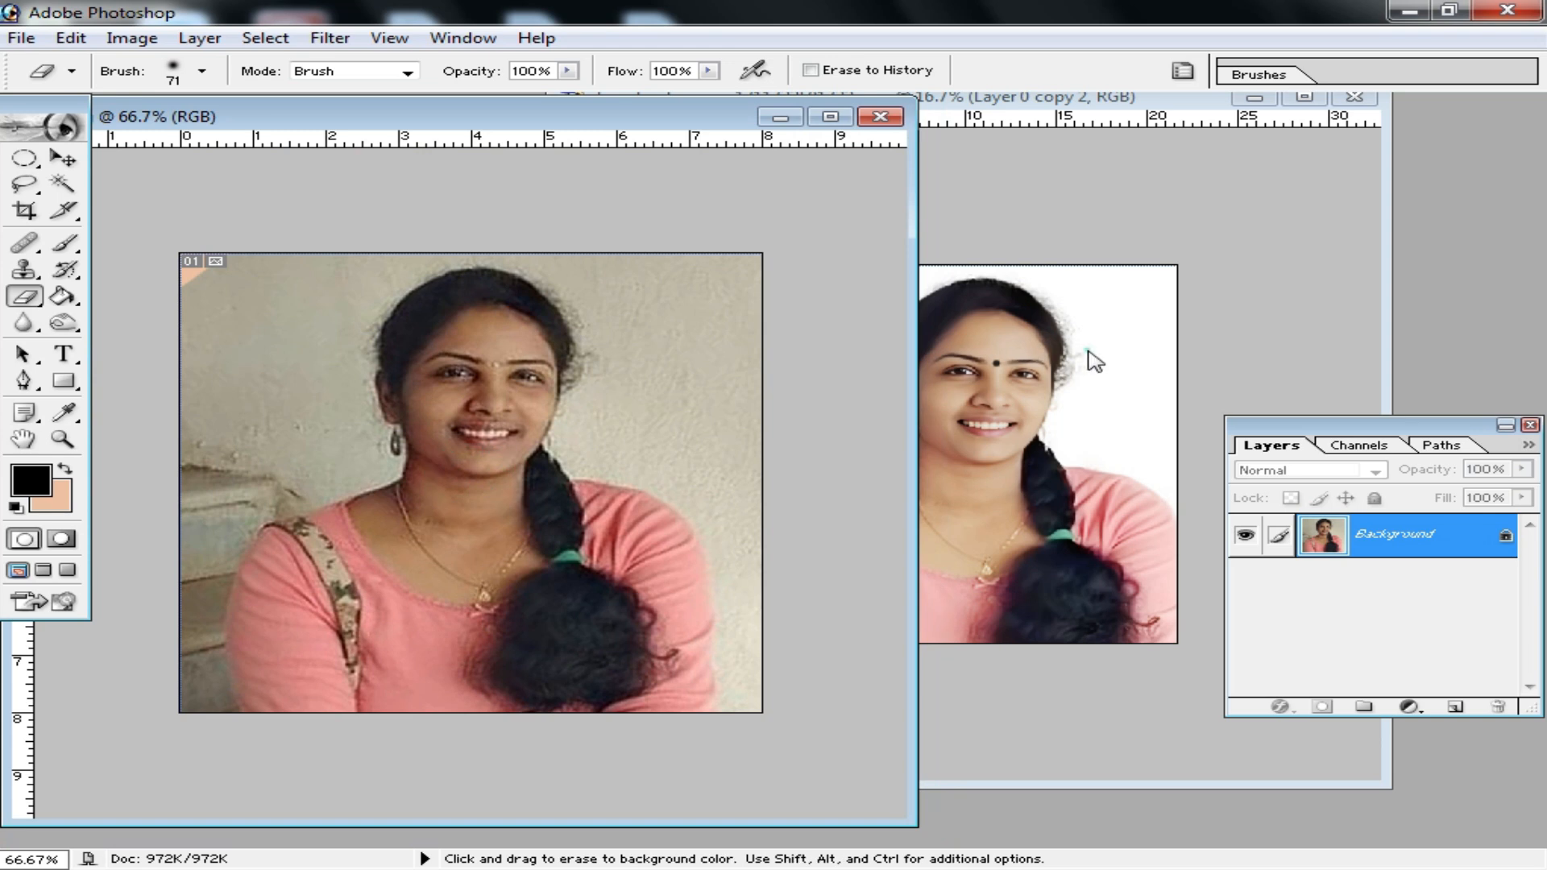
Examine the retouched portrait's face, hair edges and neck at 50%
click(1094, 361)
key(ctrl+plus)
key(ctrl+plus)
key(ctrl+plus)
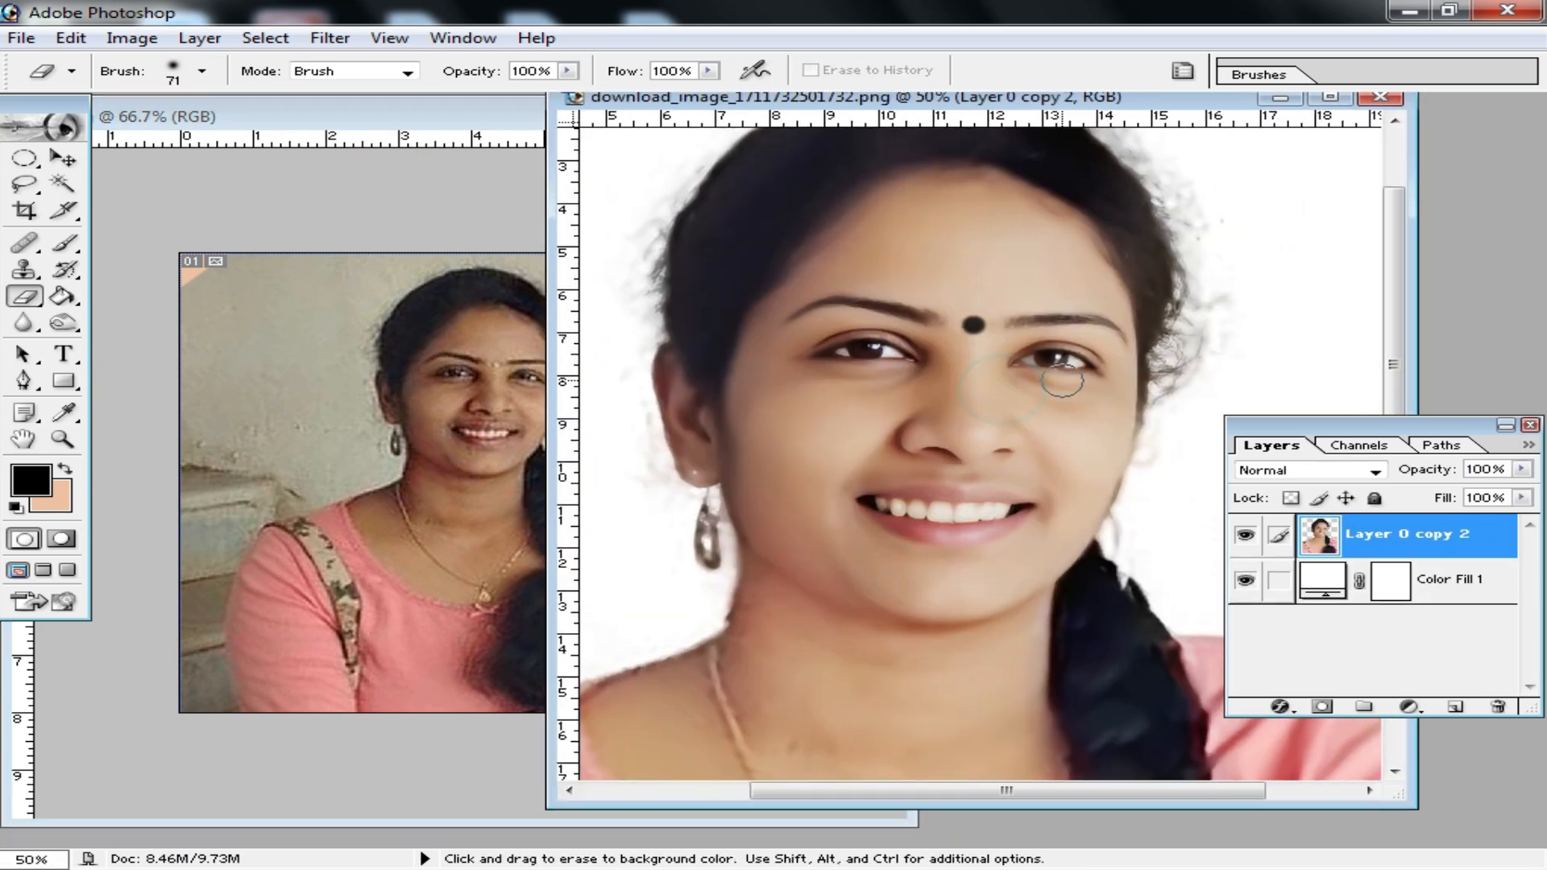
scroll(988, 564, up, 4)
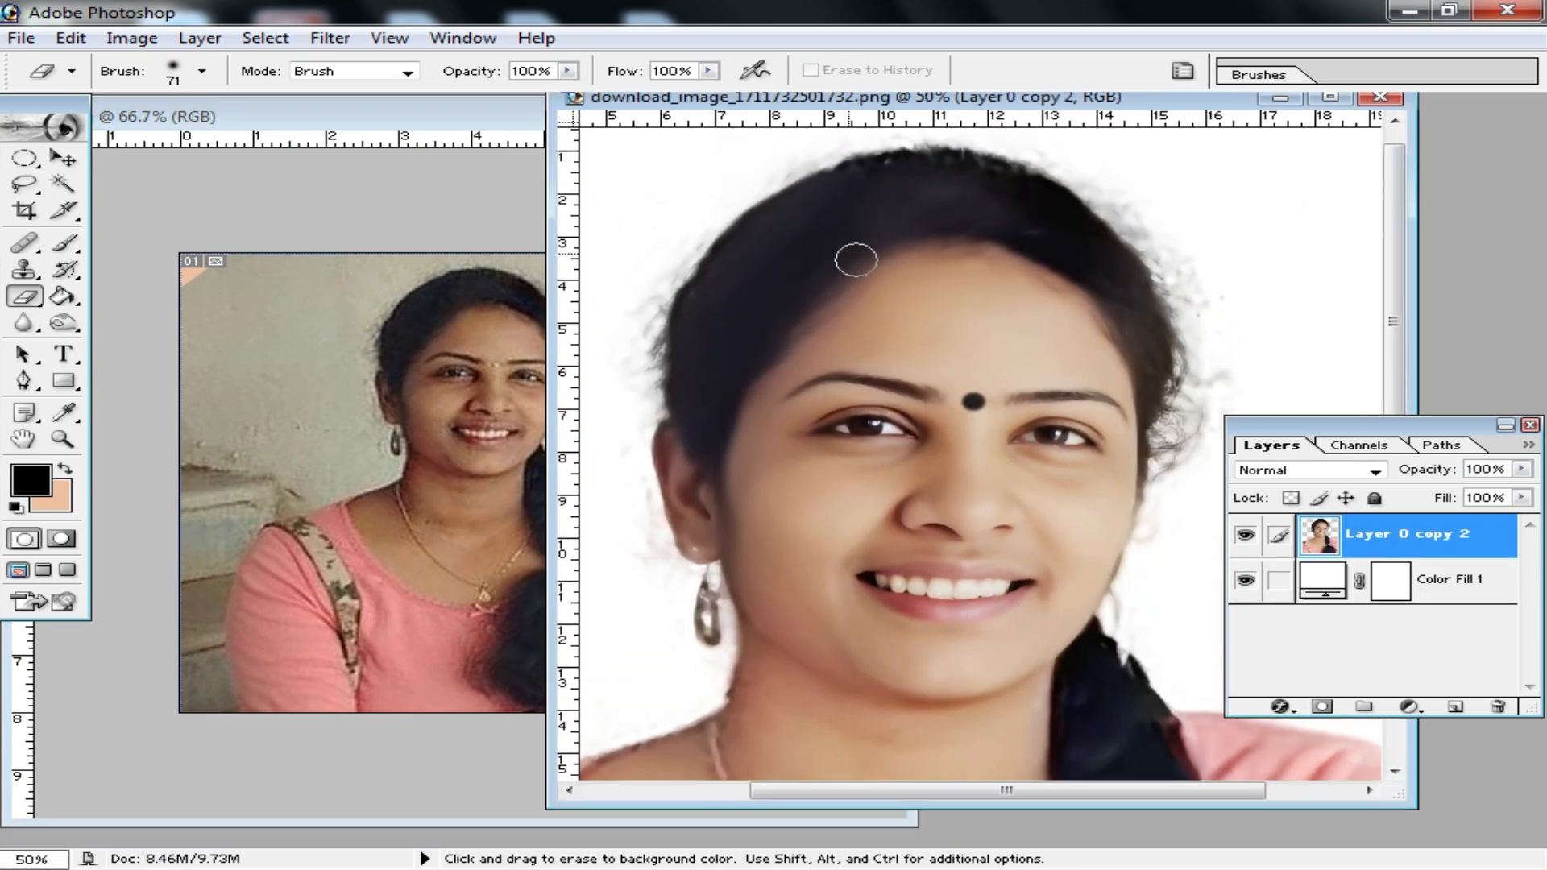
scroll(1017, 424, down, 6)
Warm Layer 0 copy 2's highlights with Color Balance, setting the yellow-blue level to -15 and adjusting the cyan-red level
key(ctrl+b)
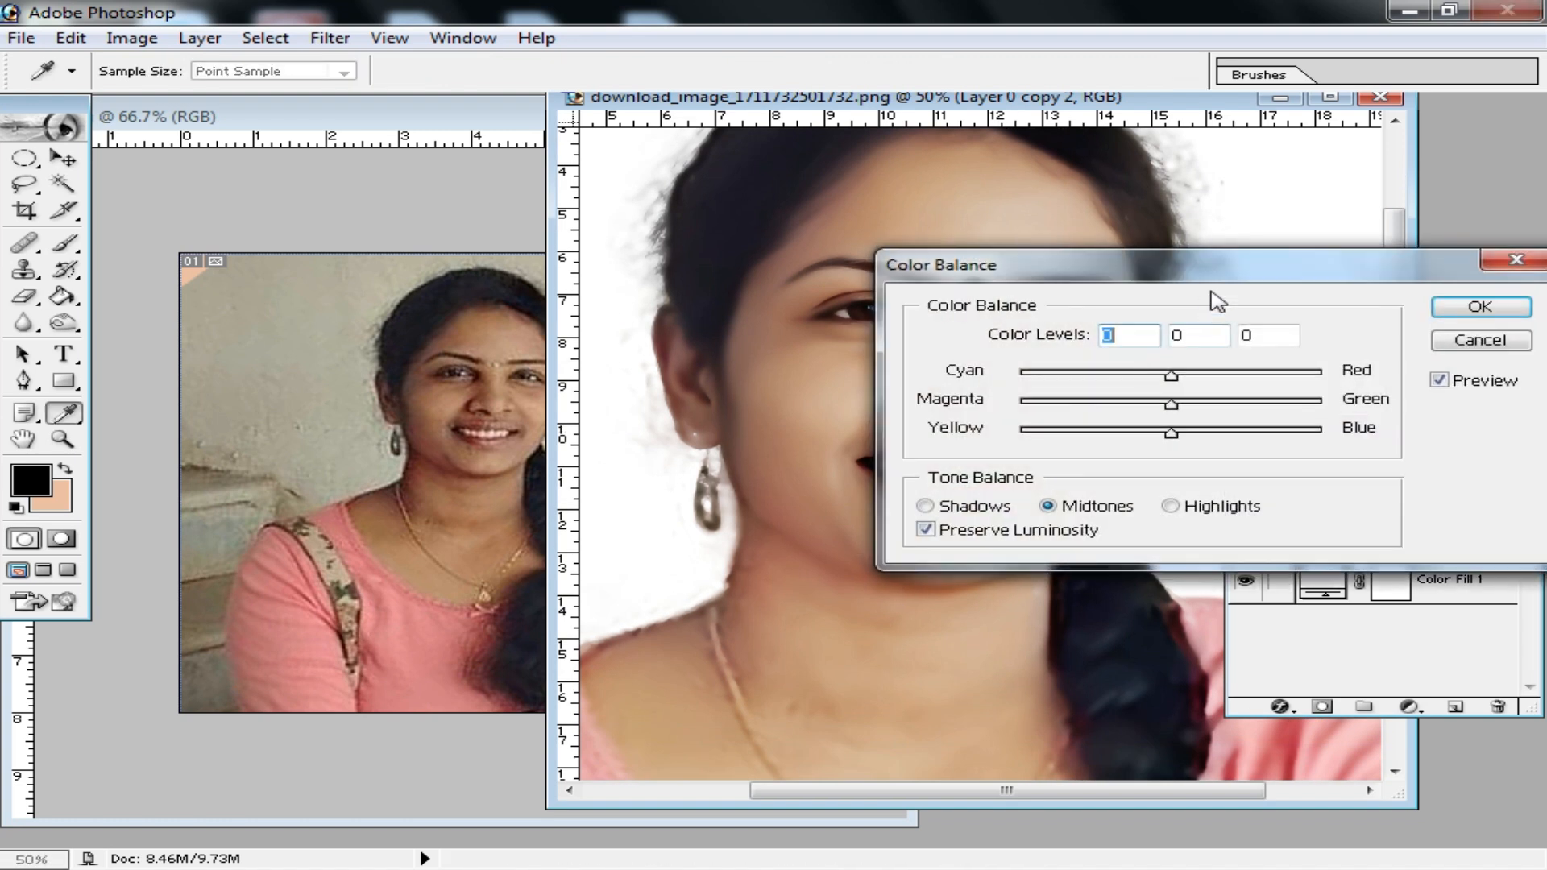
drag(1226, 258, 1311, 359)
click(1279, 605)
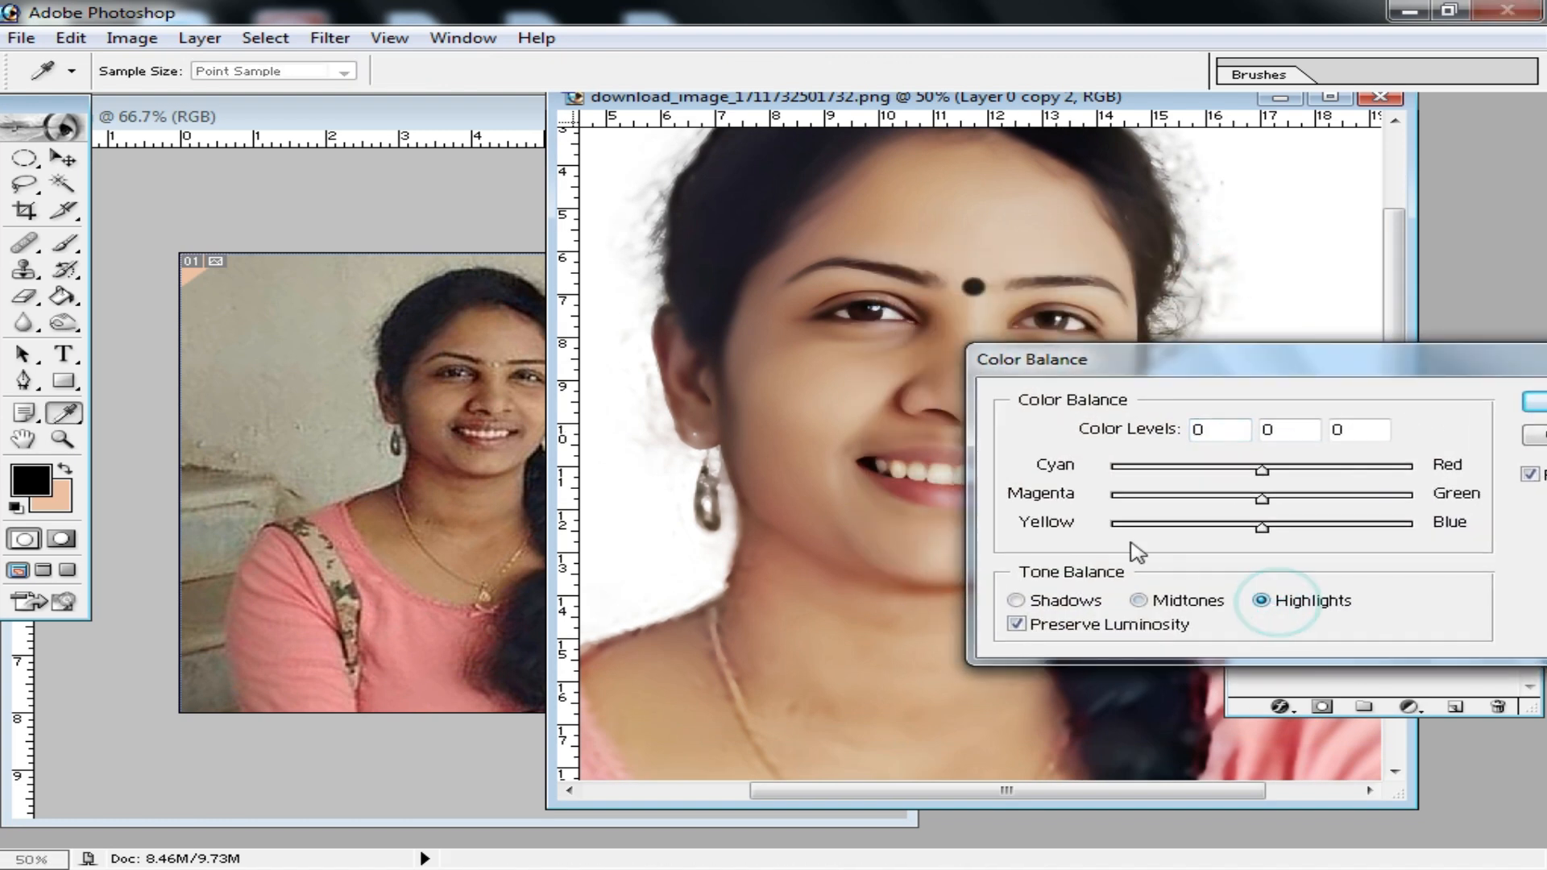
drag(1263, 528, 1240, 525)
drag(1262, 472, 1296, 472)
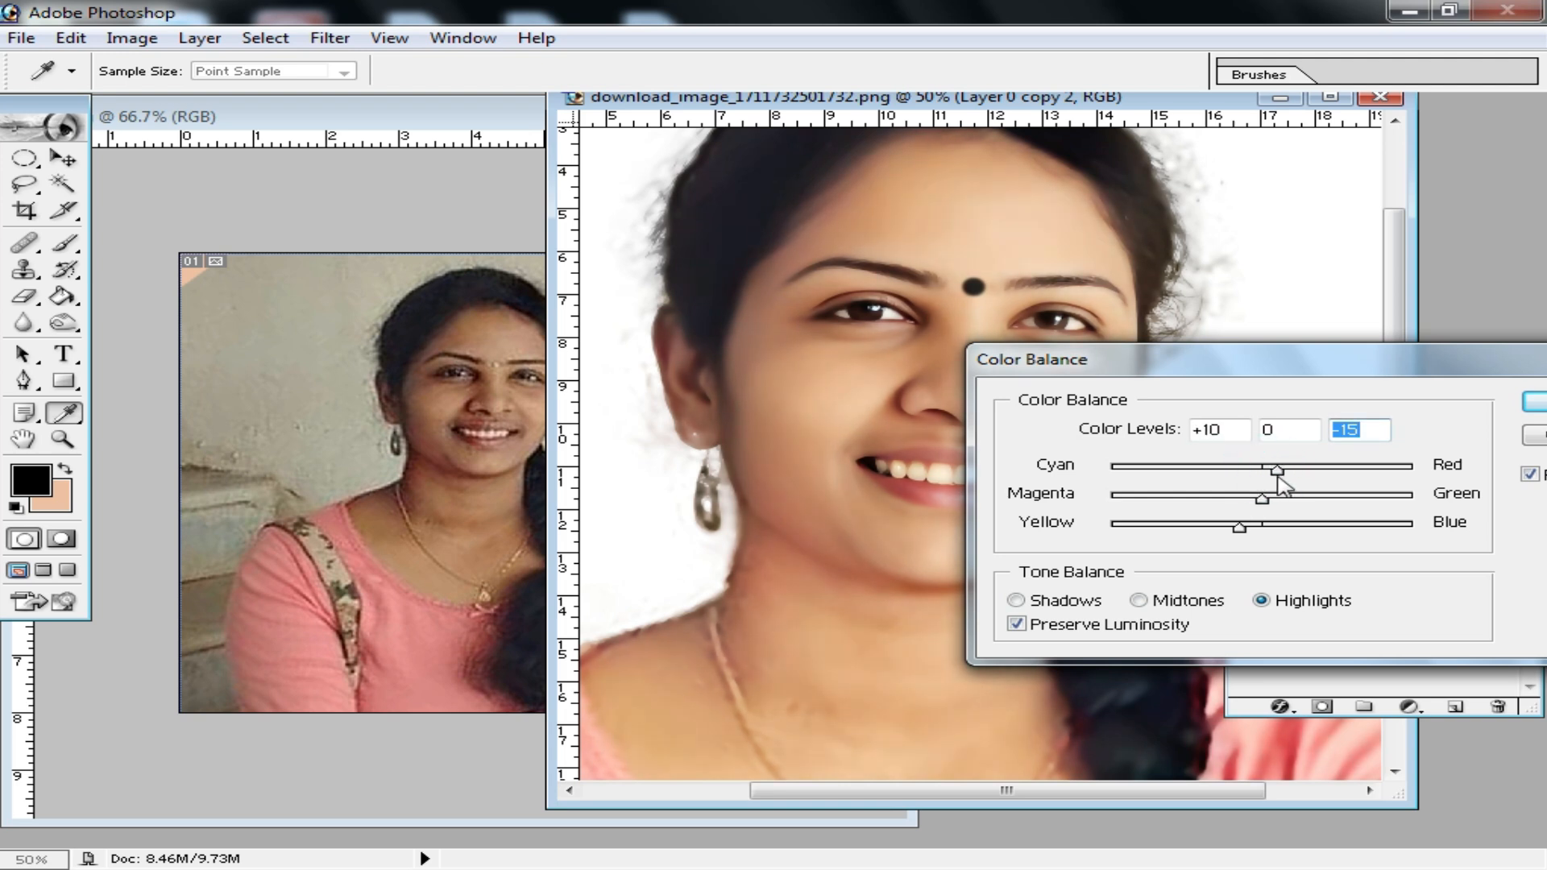
drag(1257, 477, 1257, 477)
click(1536, 404)
Check the color-balanced portrait as a whole at 16.7% against the original photo
alt+click(881, 494)
alt+click(959, 505)
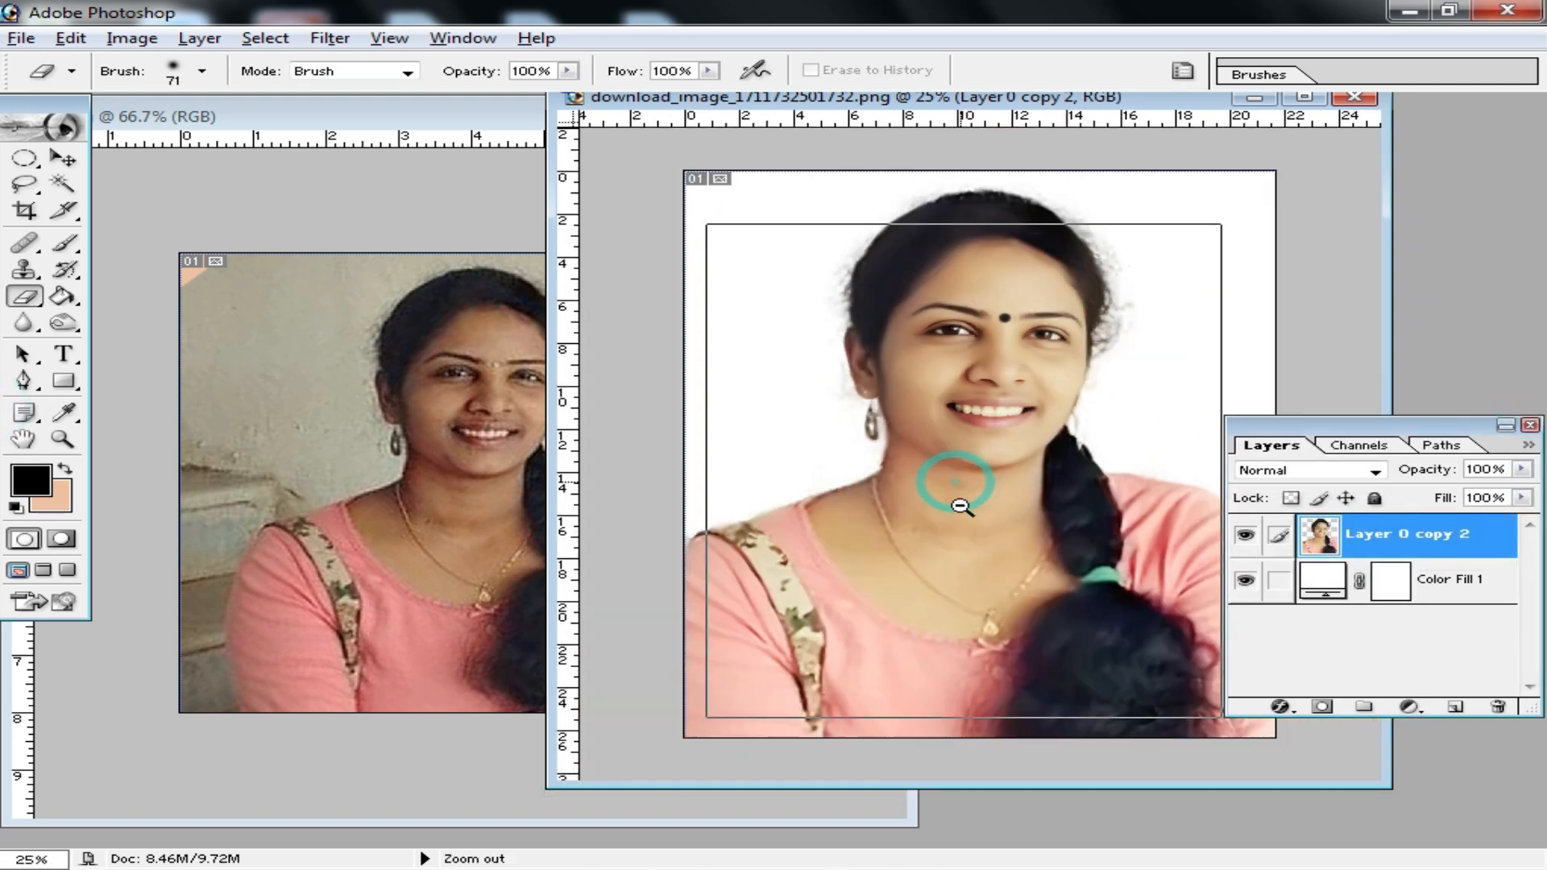
alt+click(960, 506)
click(480, 475)
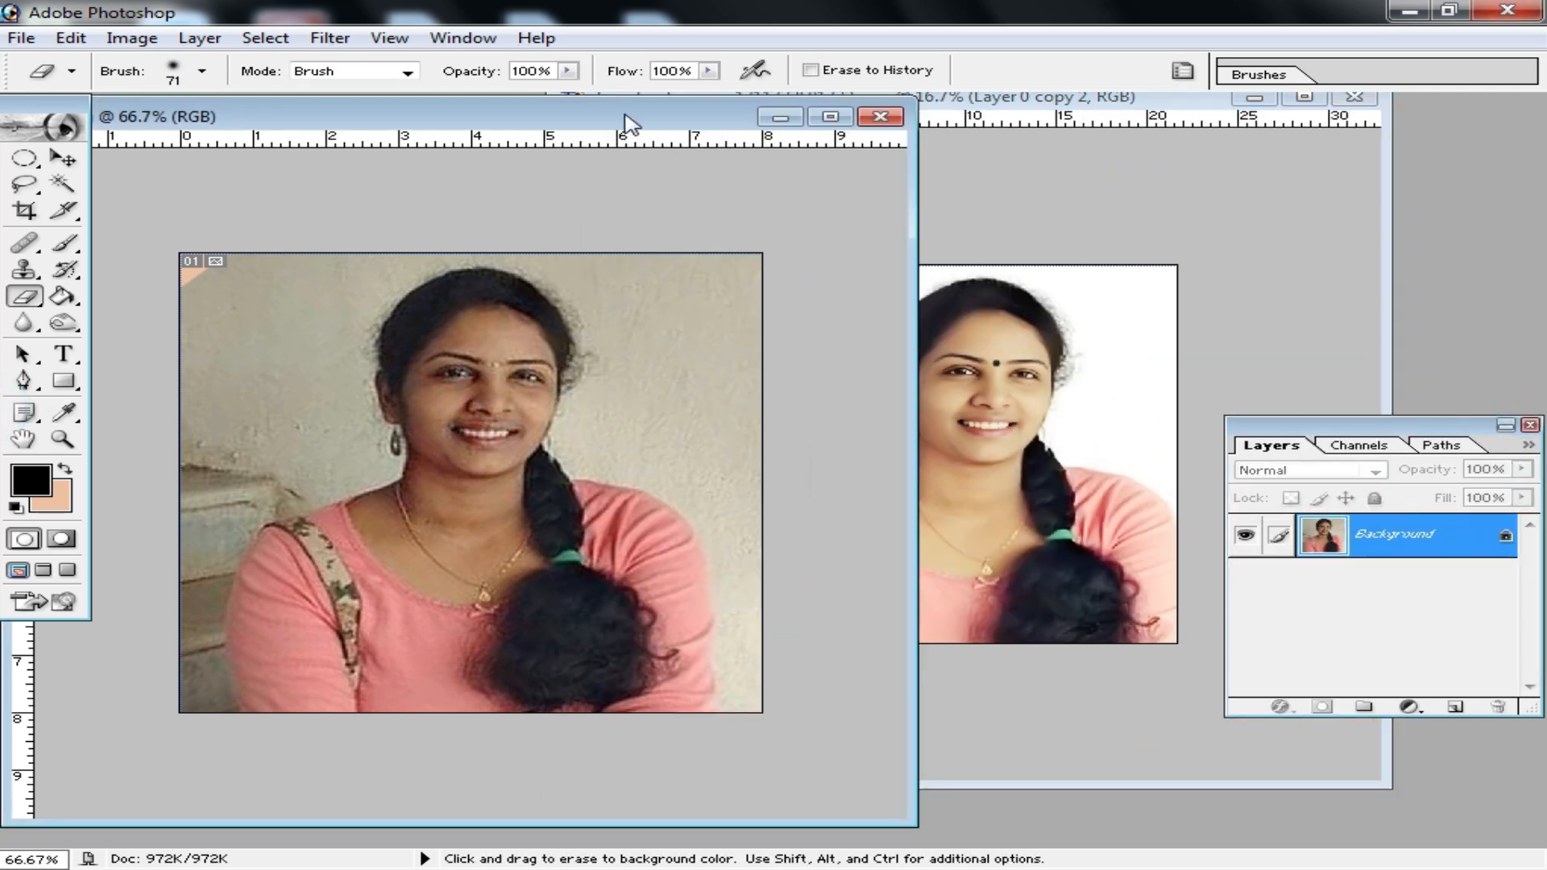
Compare the original photo's nose and mouth at 500% with the retouched face at 66.7%
drag(624, 117, 507, 96)
ctrl+click(405, 366)
ctrl+click(393, 443)
ctrl+click(394, 442)
ctrl+click(411, 346)
ctrl+click(343, 491)
drag(314, 600, 672, 405)
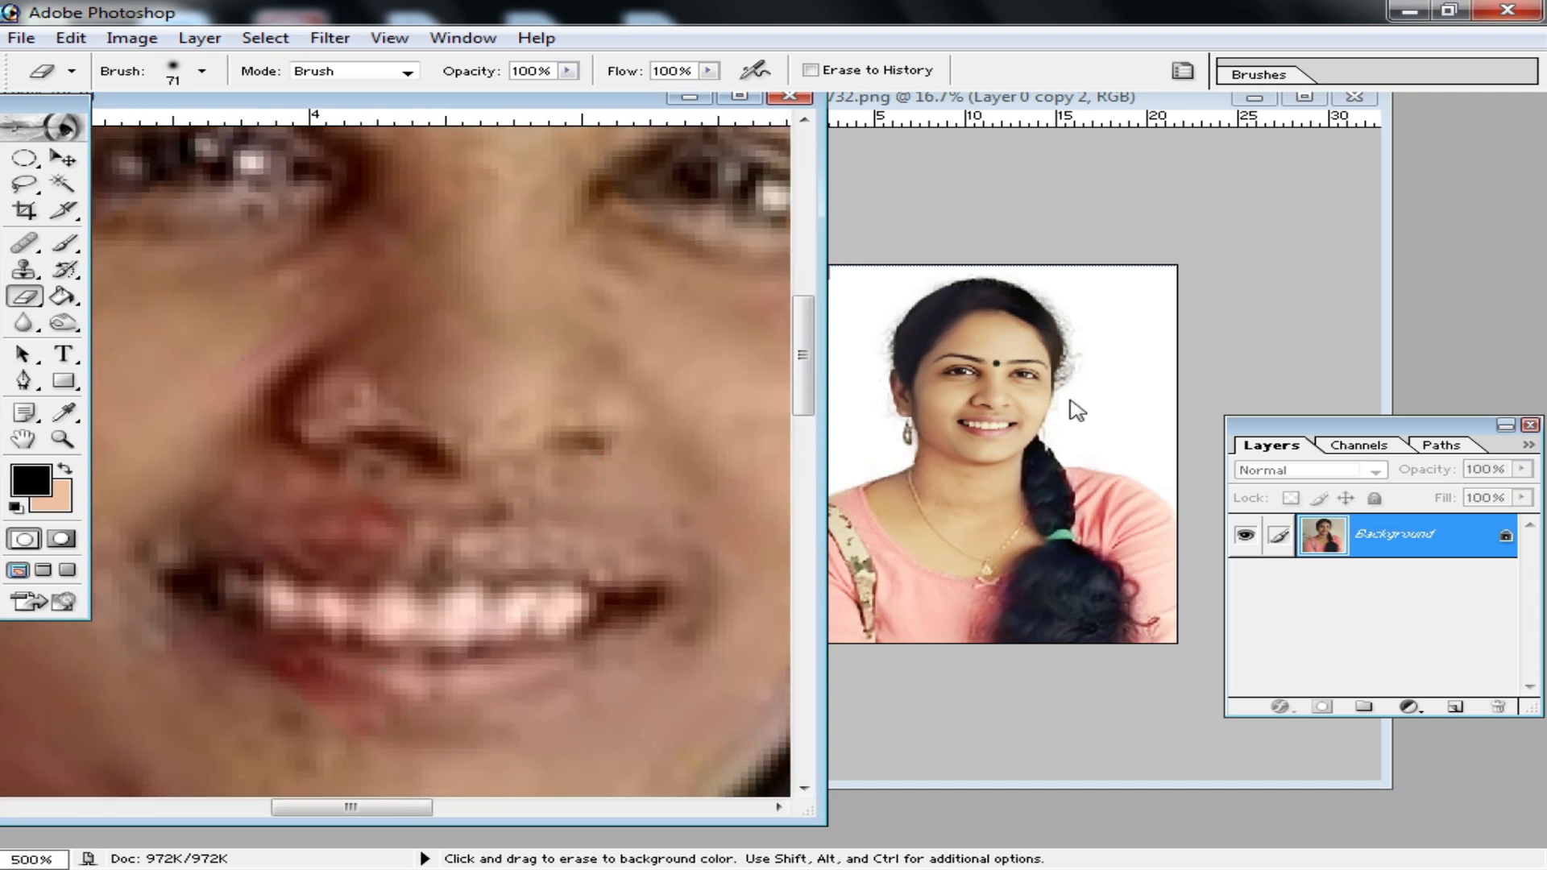
click(1027, 415)
ctrl+click(983, 423)
ctrl+click(983, 423)
ctrl+click(981, 428)
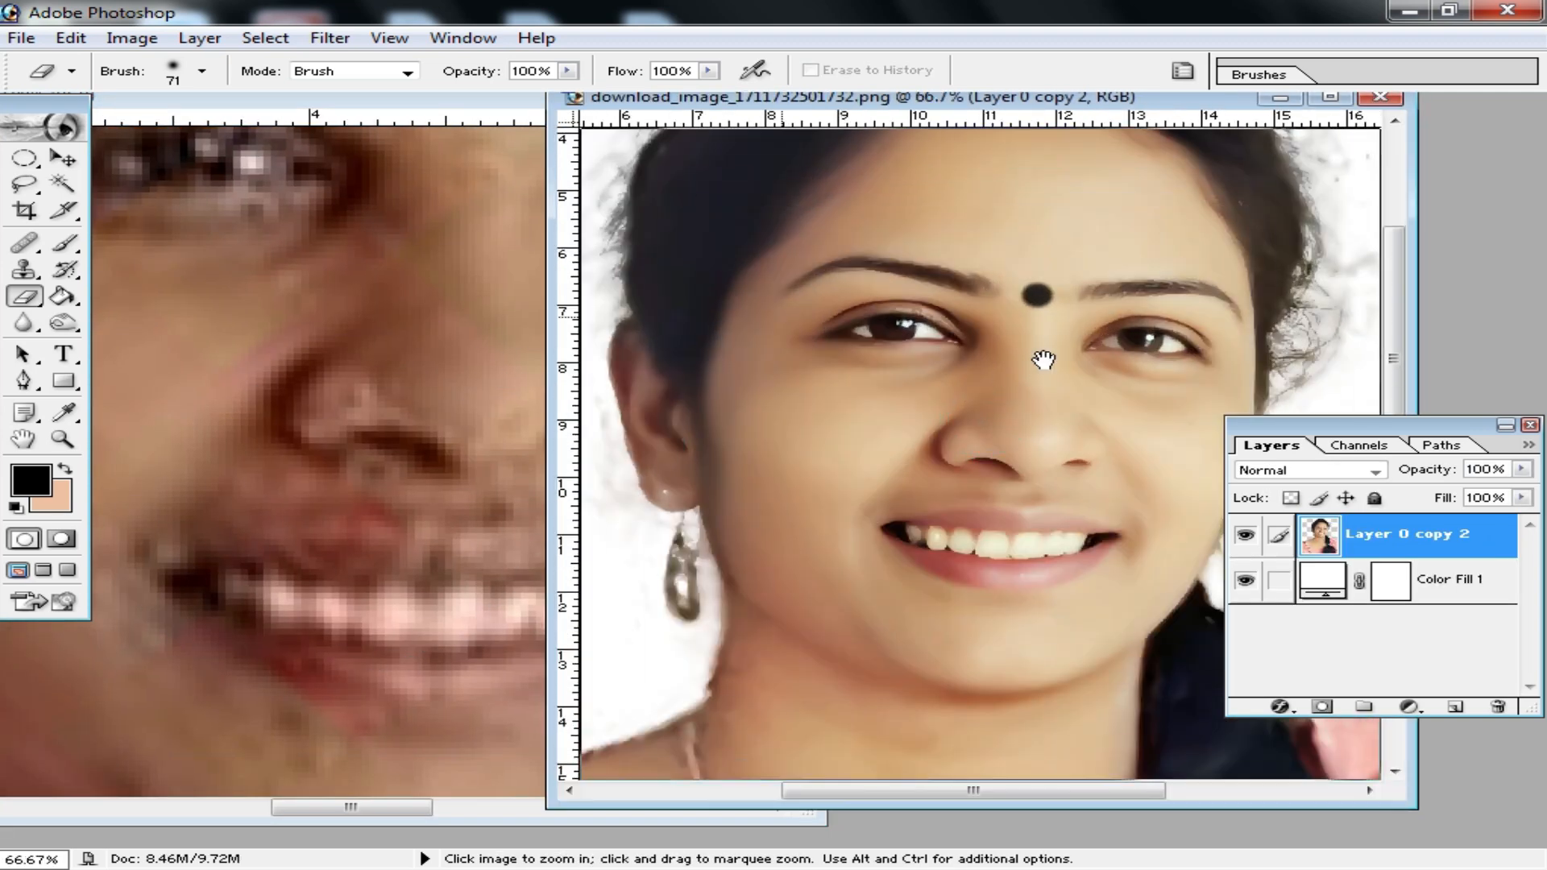
View the whole retouched portrait in a maximized document window at 33.3%
ctrl+click(1040, 349)
alt+click(1017, 417)
alt+click(935, 429)
alt+click(924, 448)
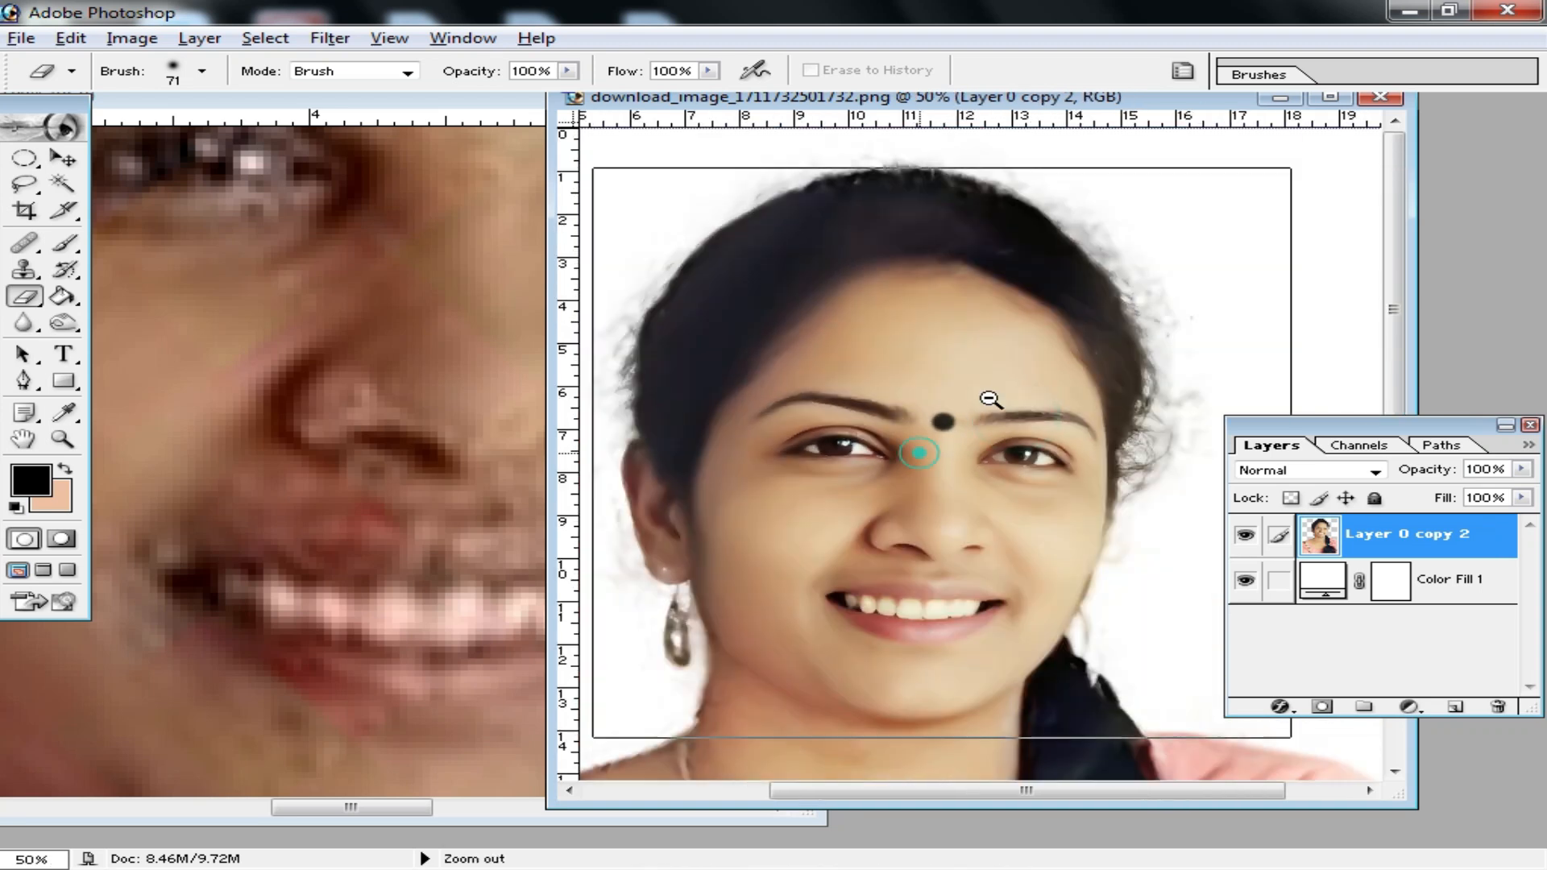
drag(1046, 95, 975, 187)
double_click(995, 165)
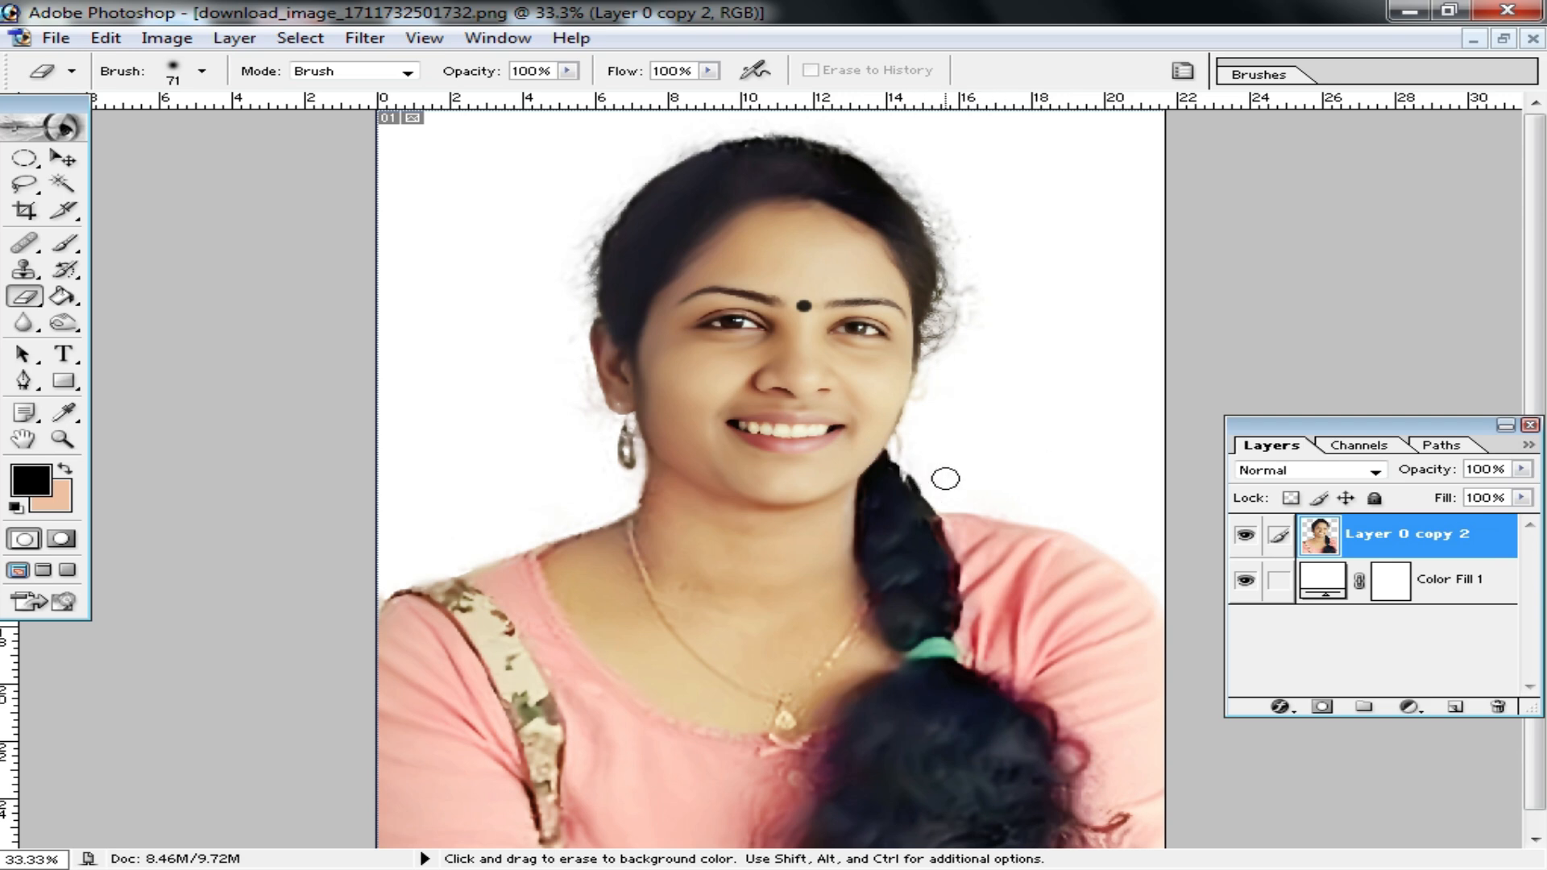
key(ctrl+shift+s)
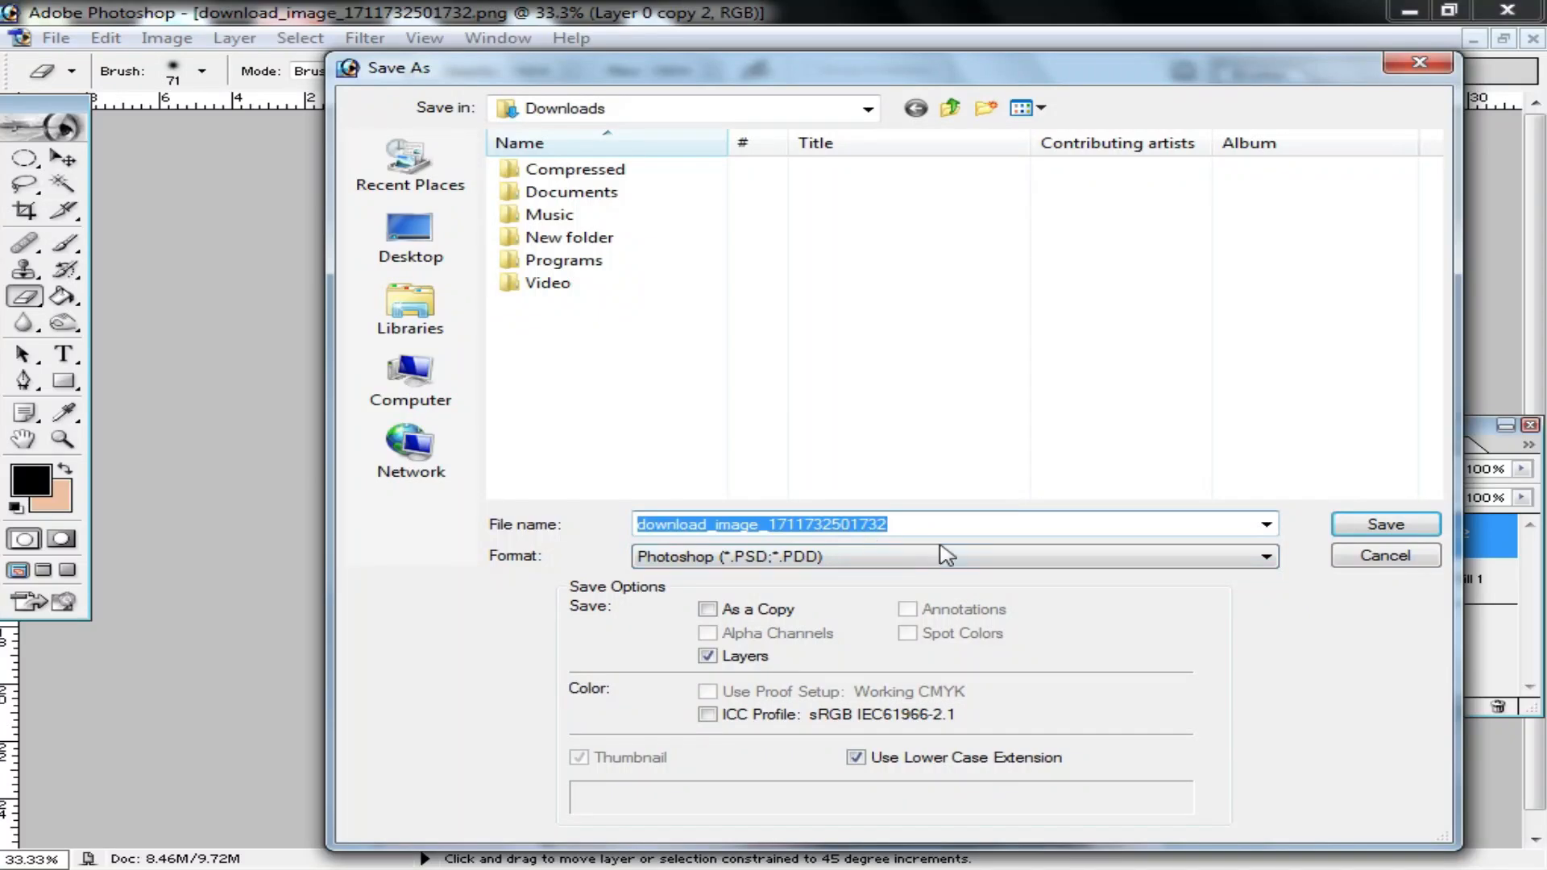
click(1080, 556)
click(1389, 570)
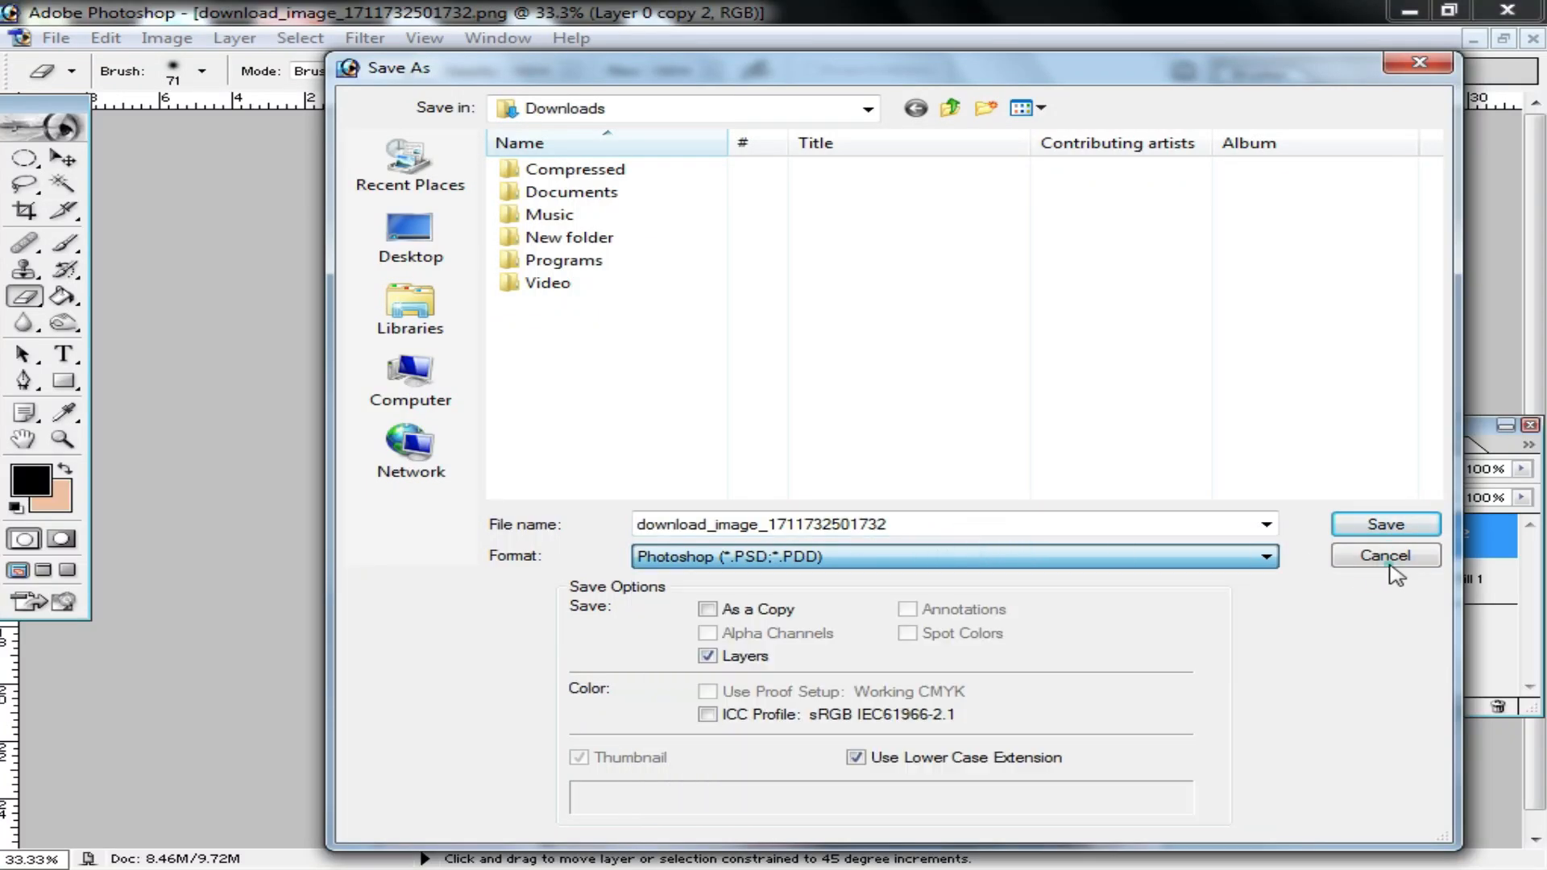
click(1384, 556)
Save the portrait to the Desktop as a JPEG copy with the suggested file name, and restore the document to a floating window
click(55, 38)
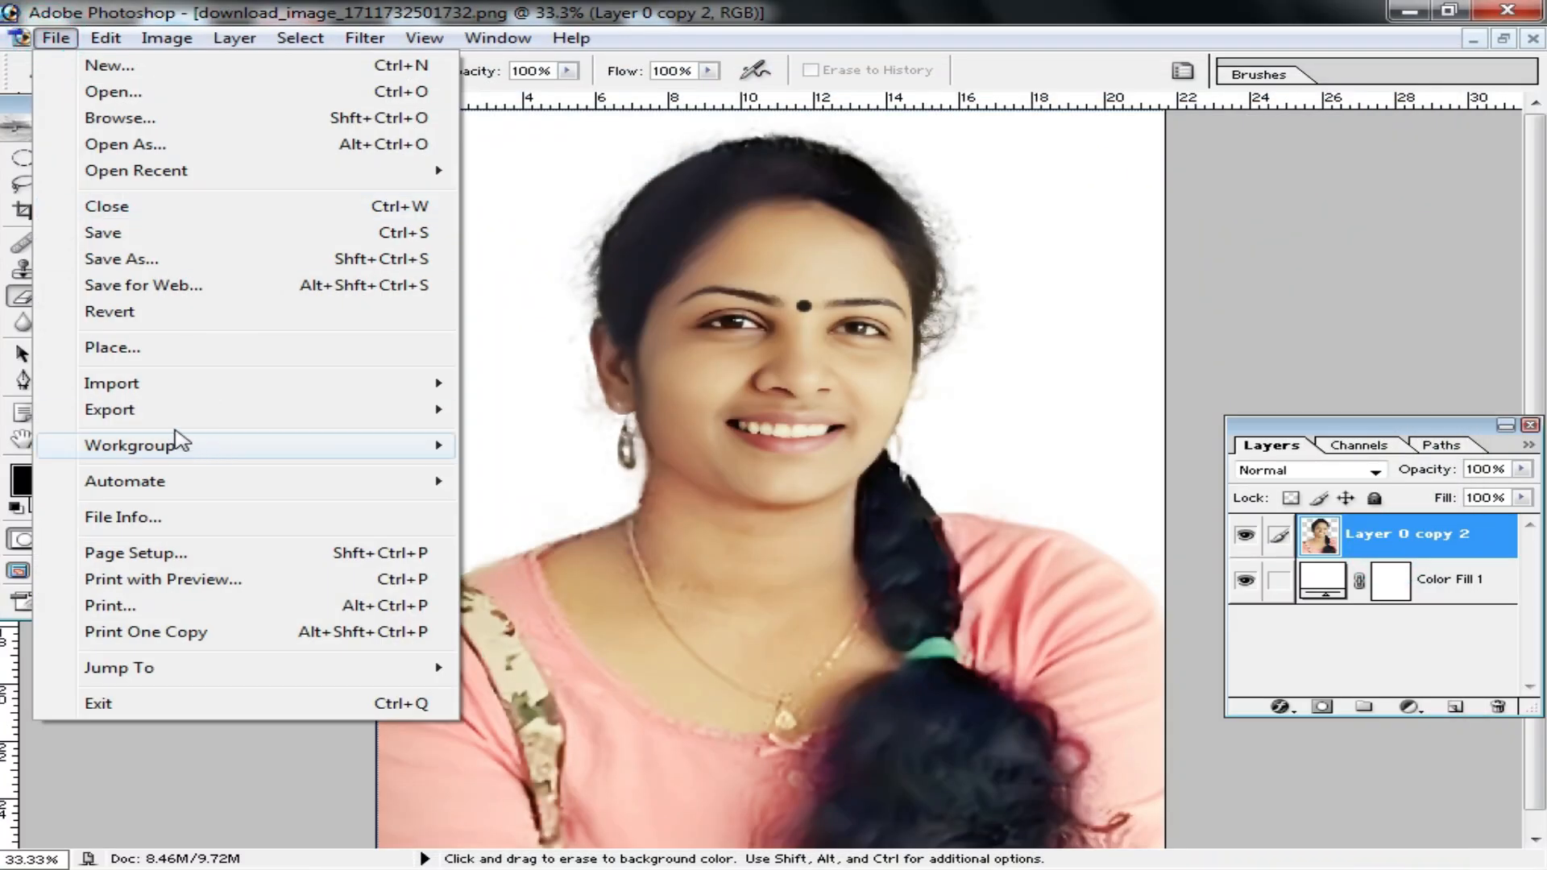
click(165, 260)
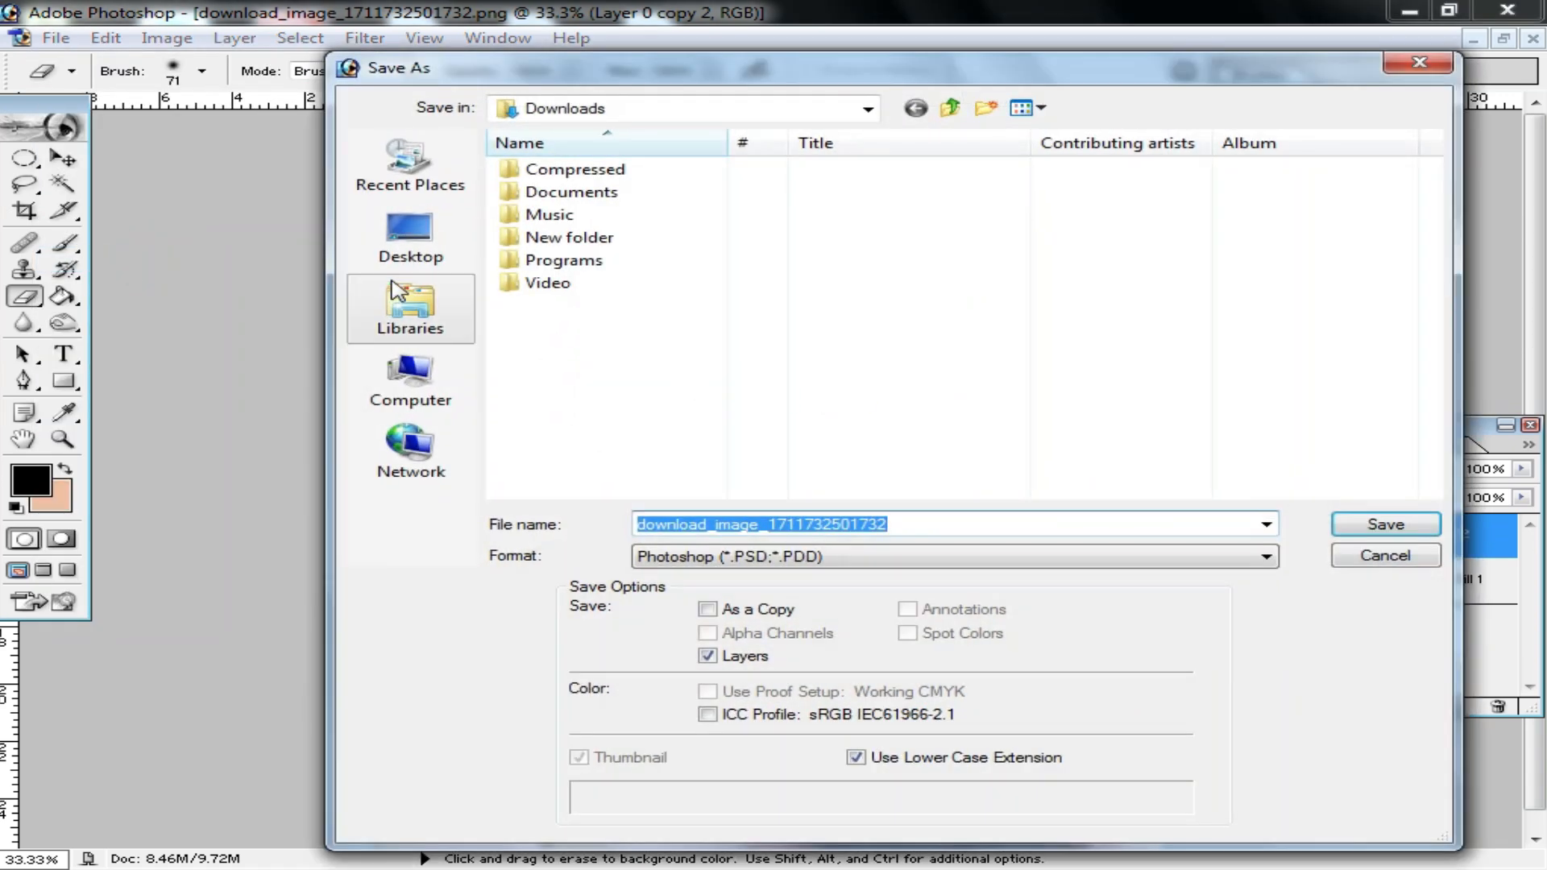
click(409, 250)
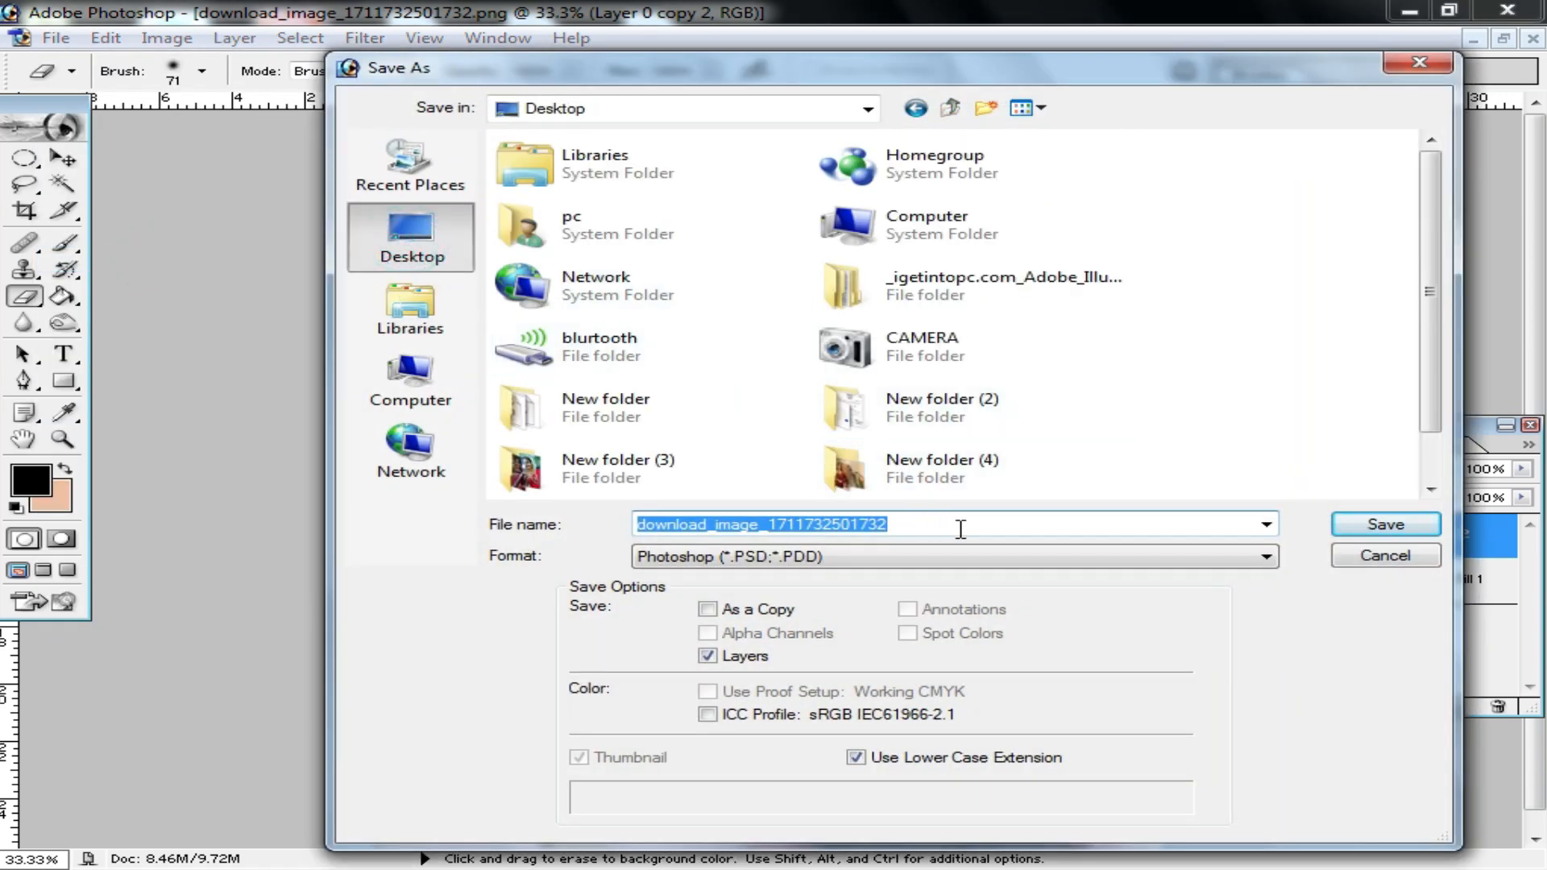
click(976, 564)
click(846, 664)
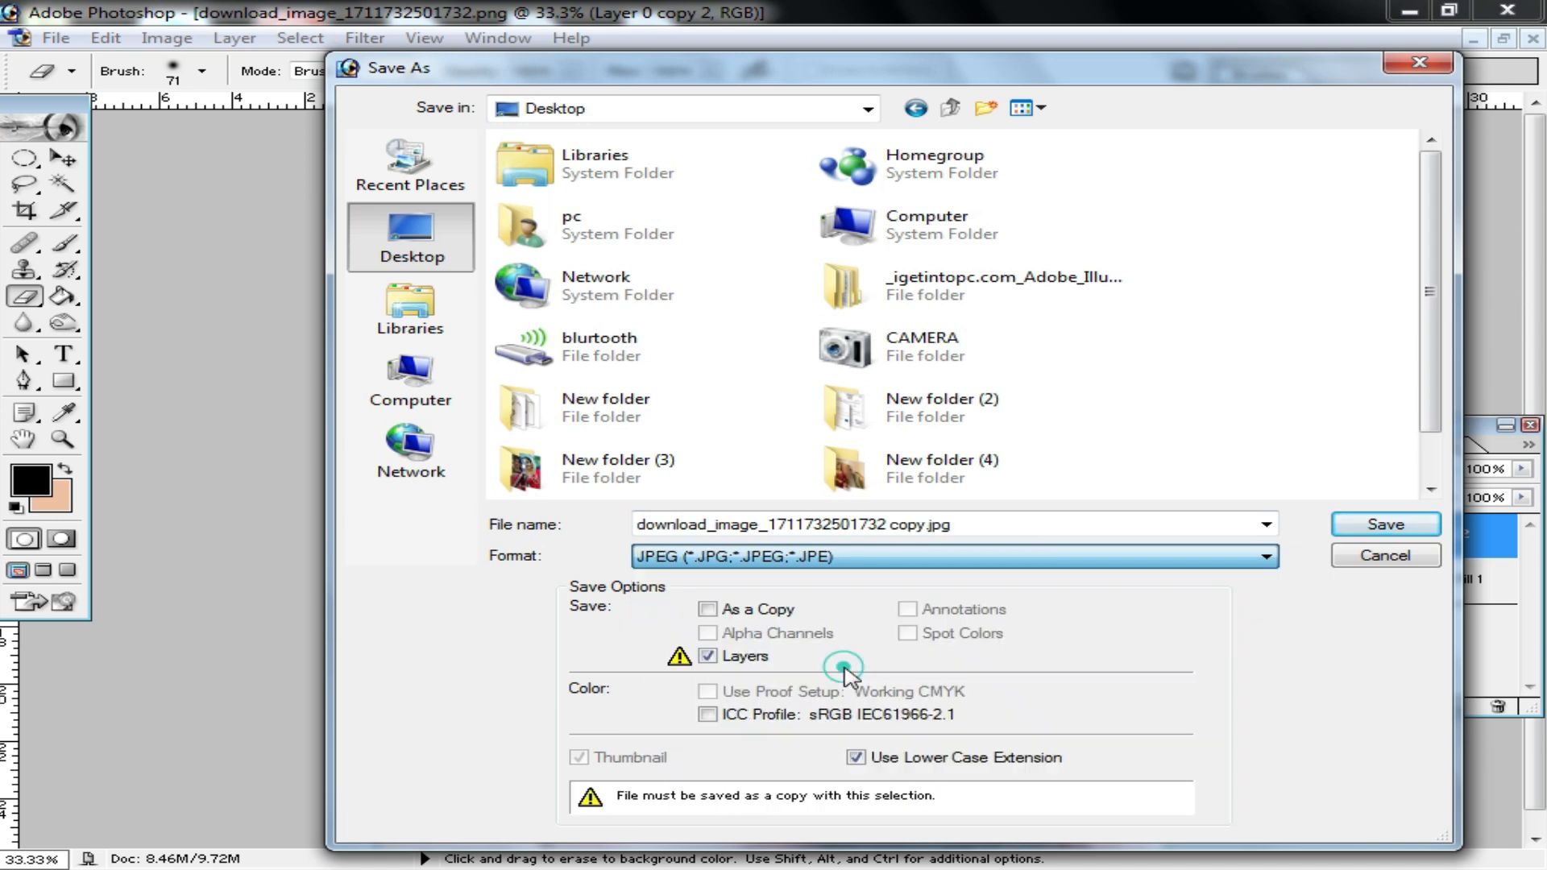
click(1387, 525)
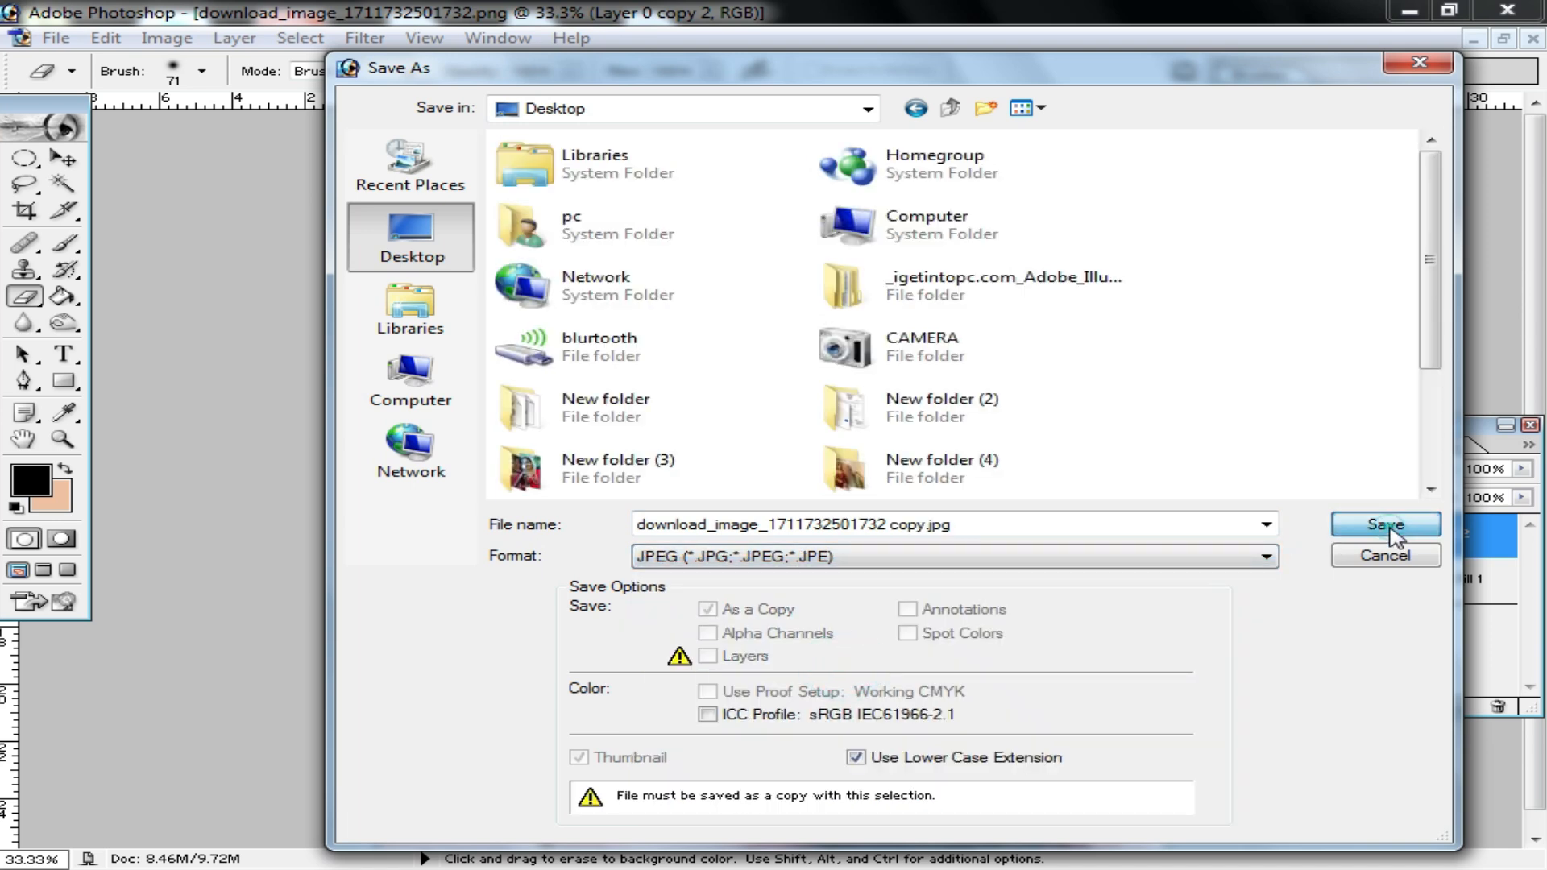
click(987, 287)
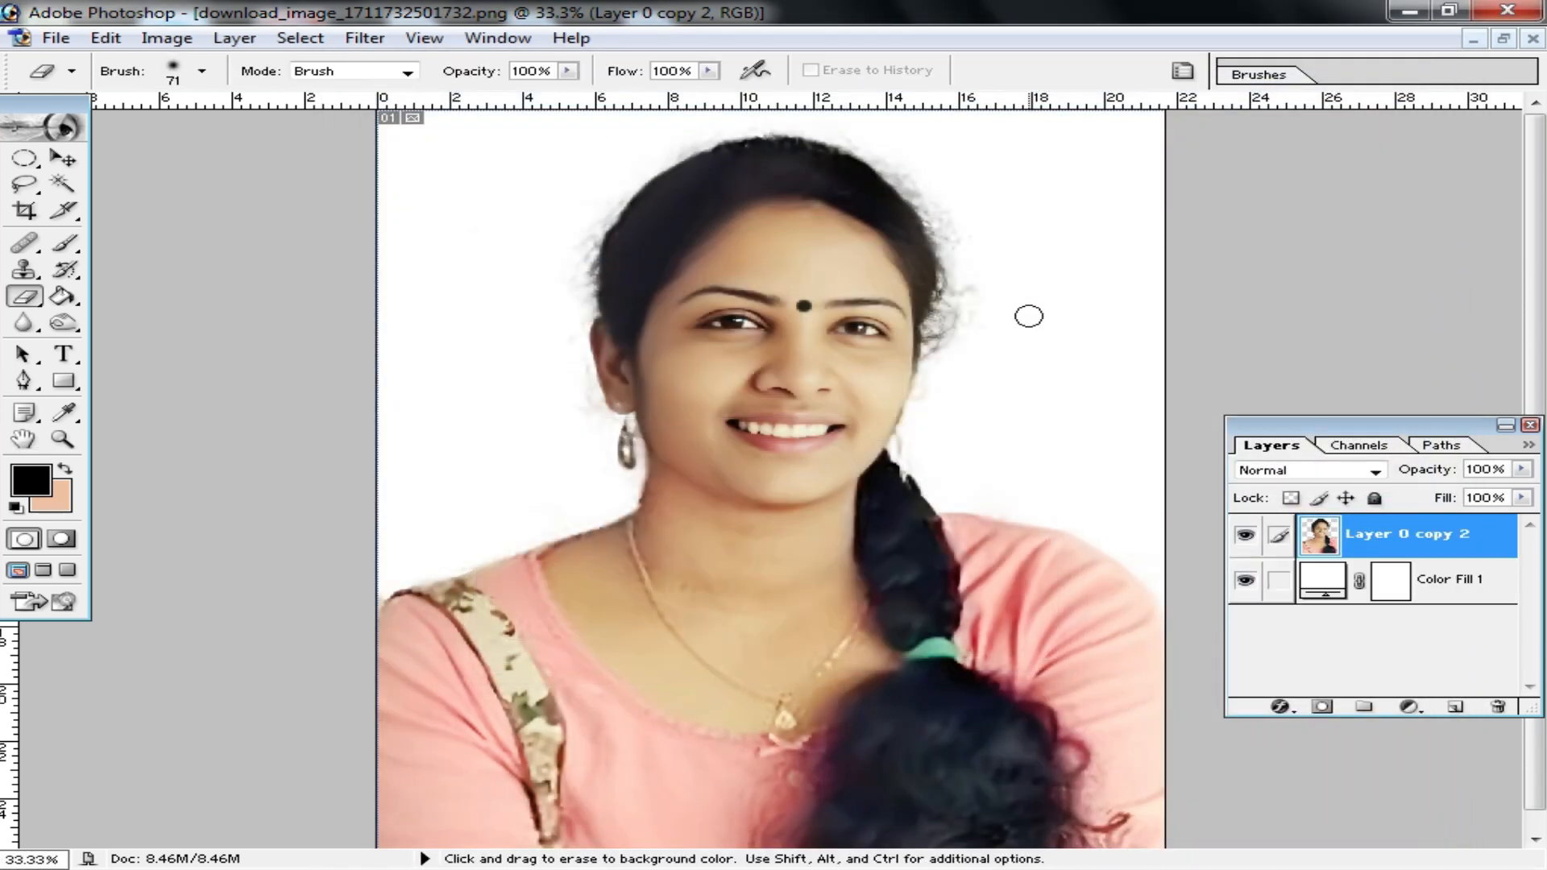
click(1503, 39)
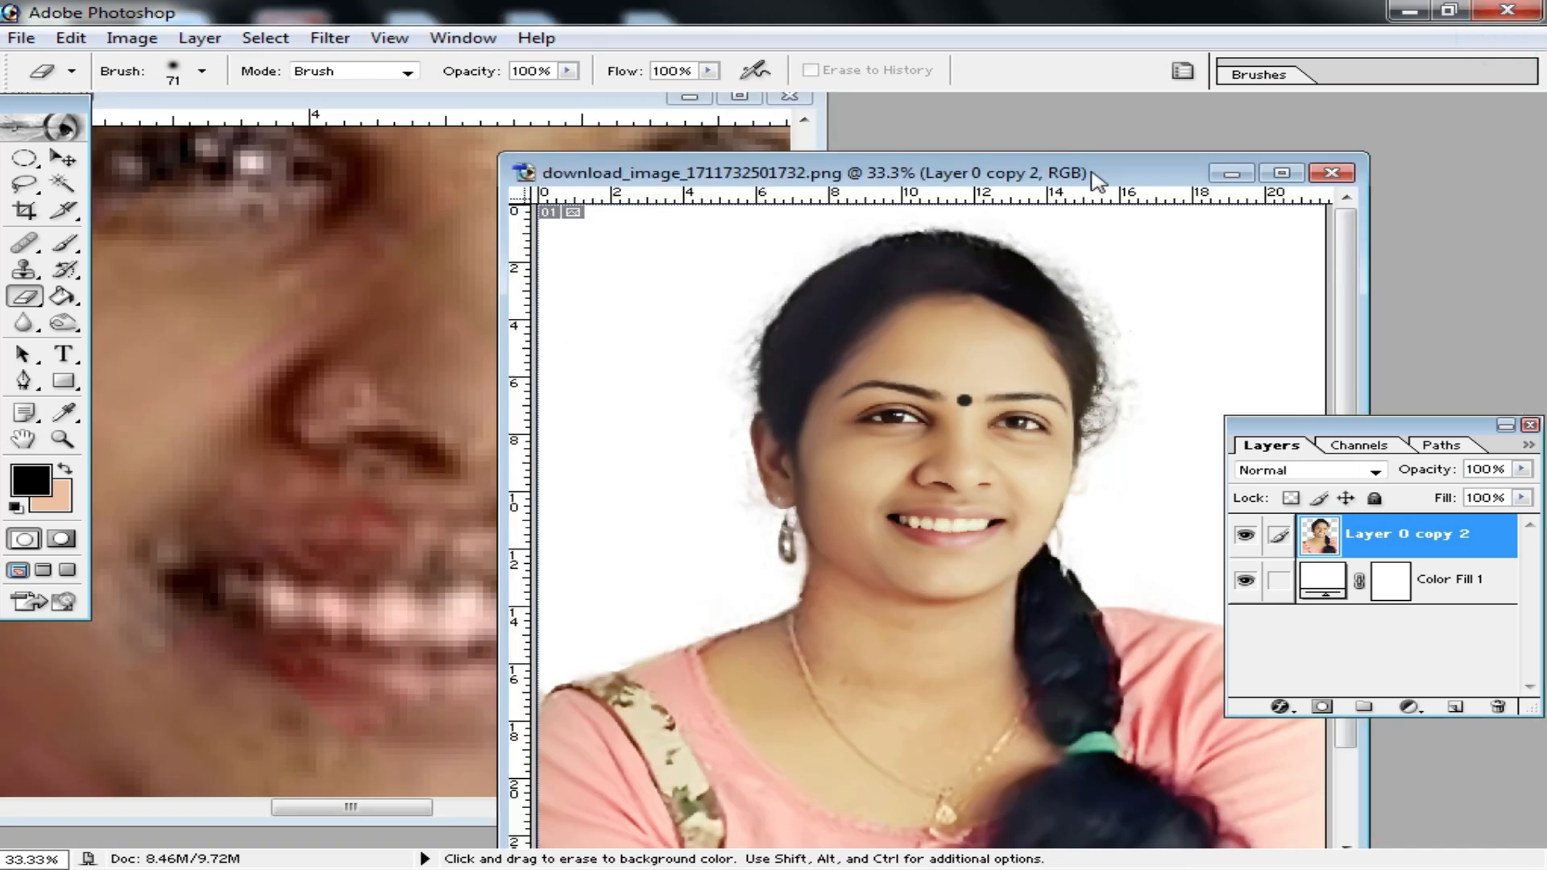